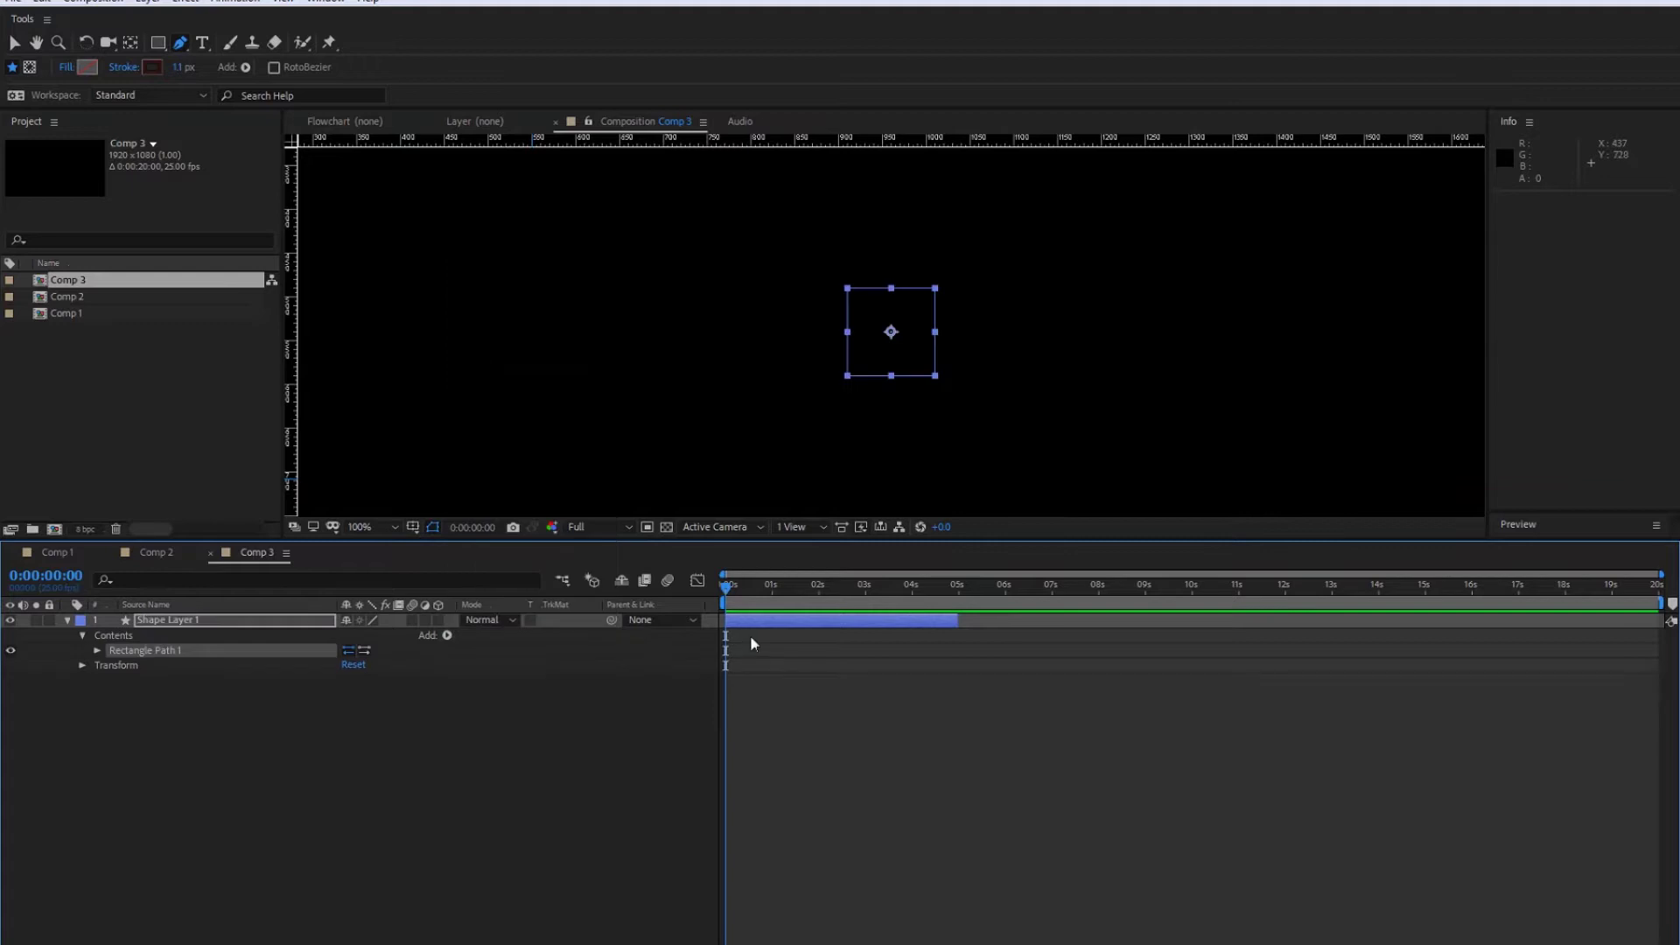
- Add a fill to the rectangle in the shape layer and set its color to magenta
left_click(447, 637)
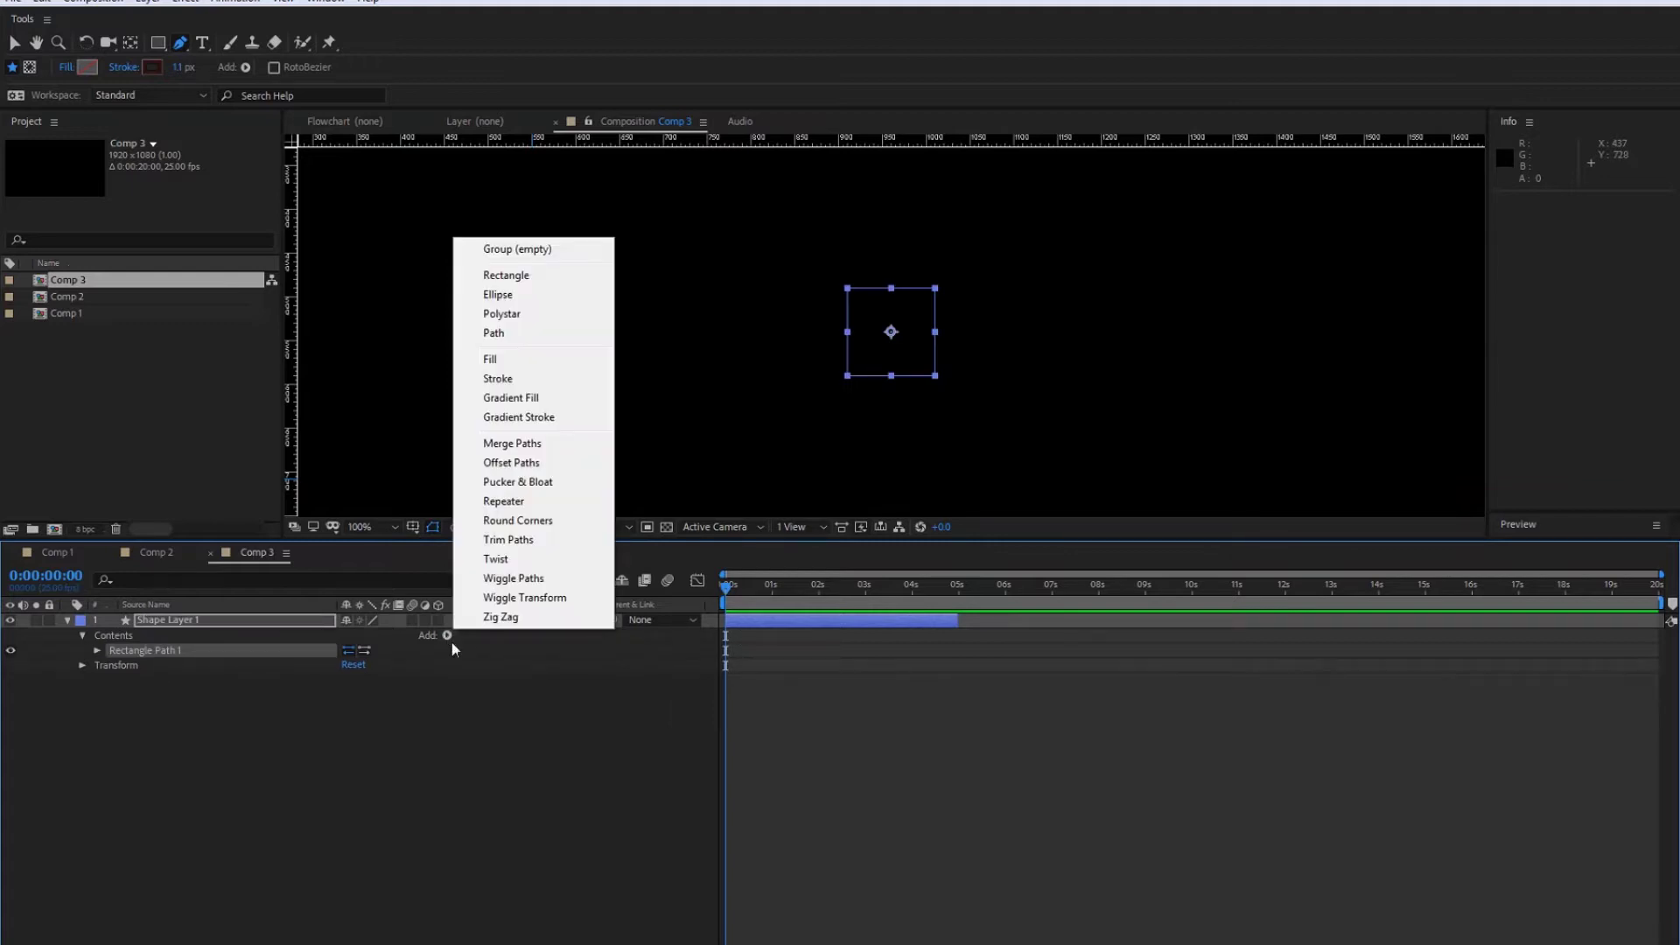
left_click(504, 366)
left_click(98, 665)
left_click(350, 709)
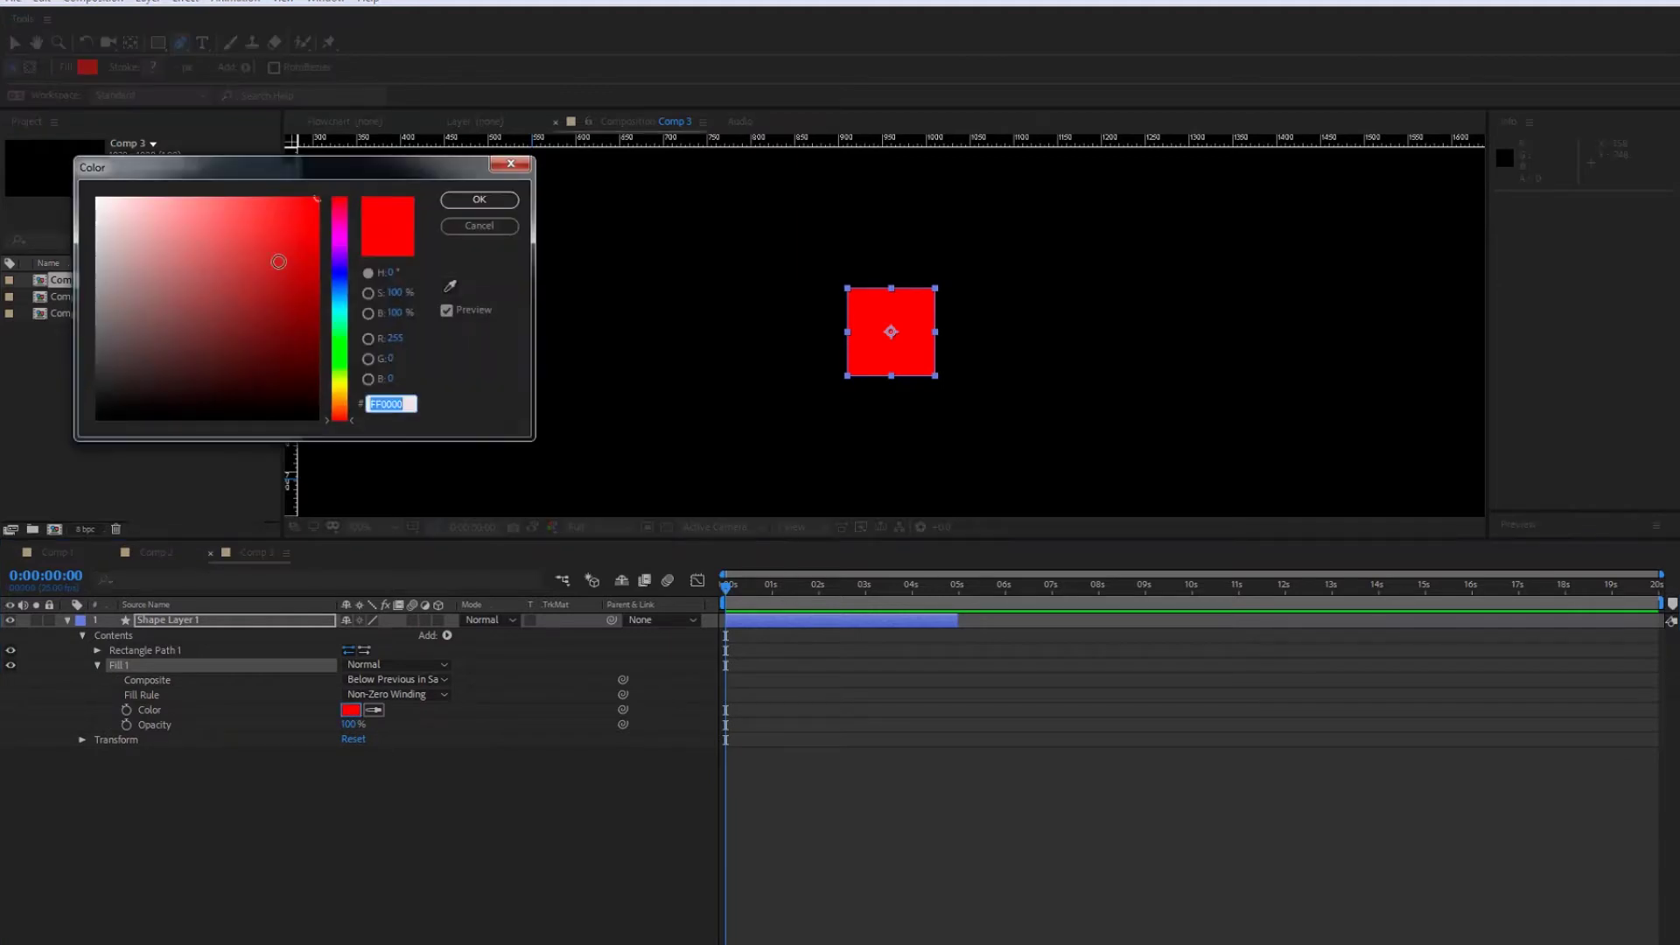
left_click(278, 261)
left_click(340, 234)
mouse_move(249, 269)
left_mouse_down()
mouse_move(233, 319)
mouse_move(299, 245)
left_mouse_up()
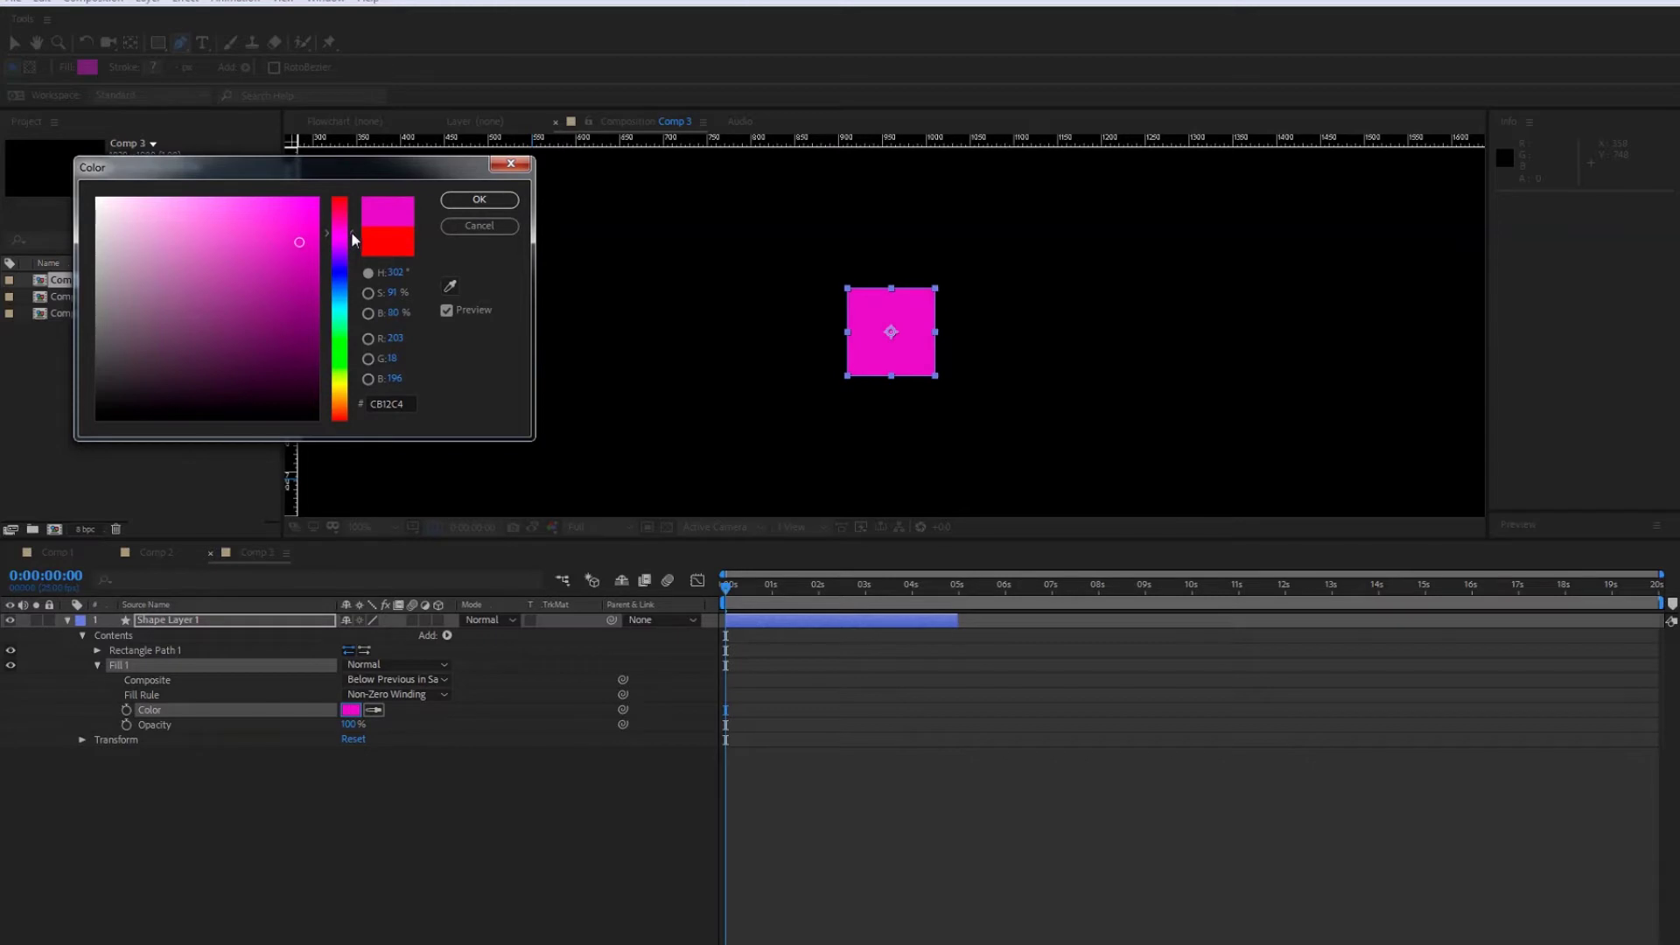
left_click(479, 198)
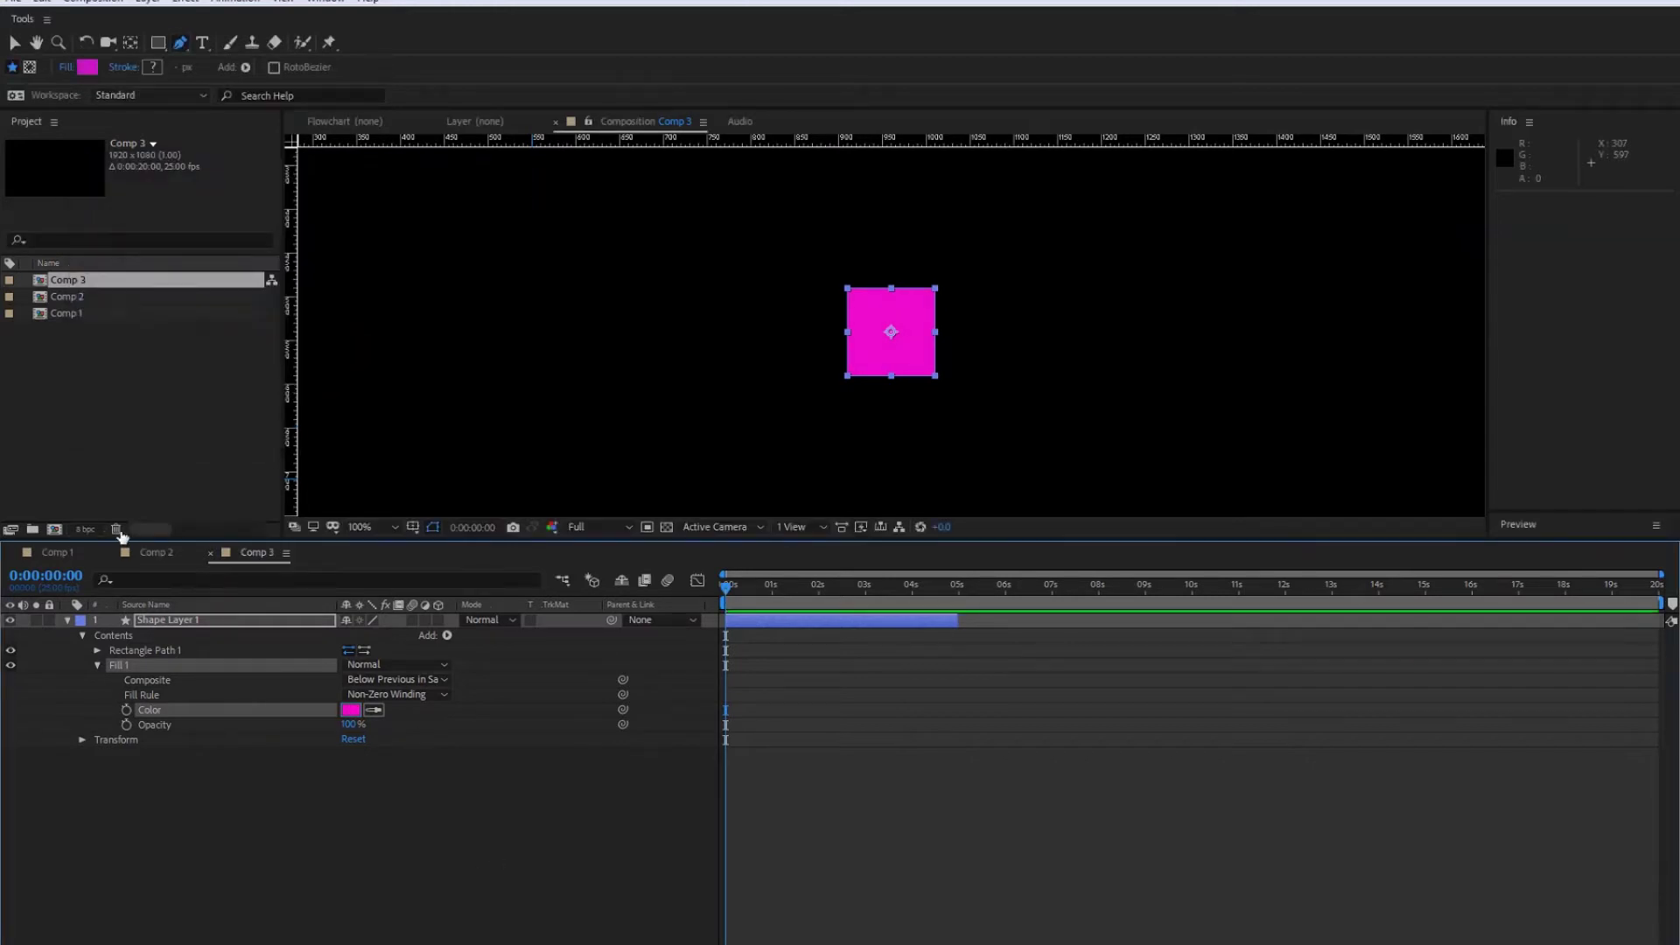
- Set the magenta rectangle's size to 182 by 182 with roundness 24, and rename its layer burua
left_click(97, 650)
left_click_drag(345, 696, 464, 660)
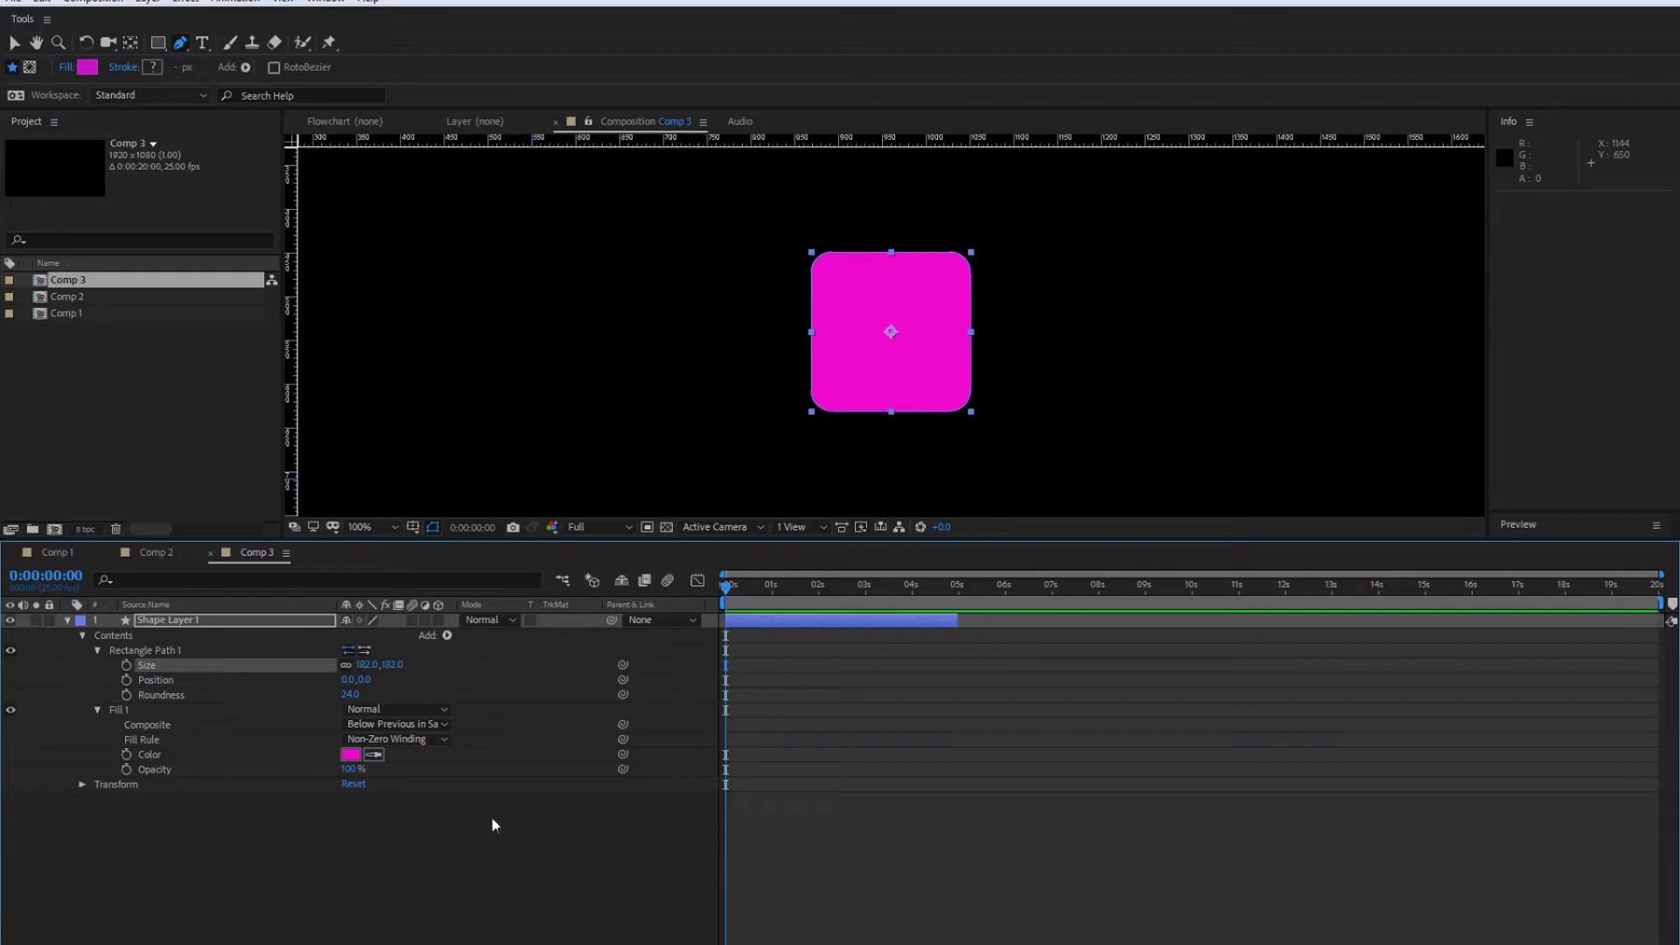
left_click(161, 621)
key("Return")
type("burua")
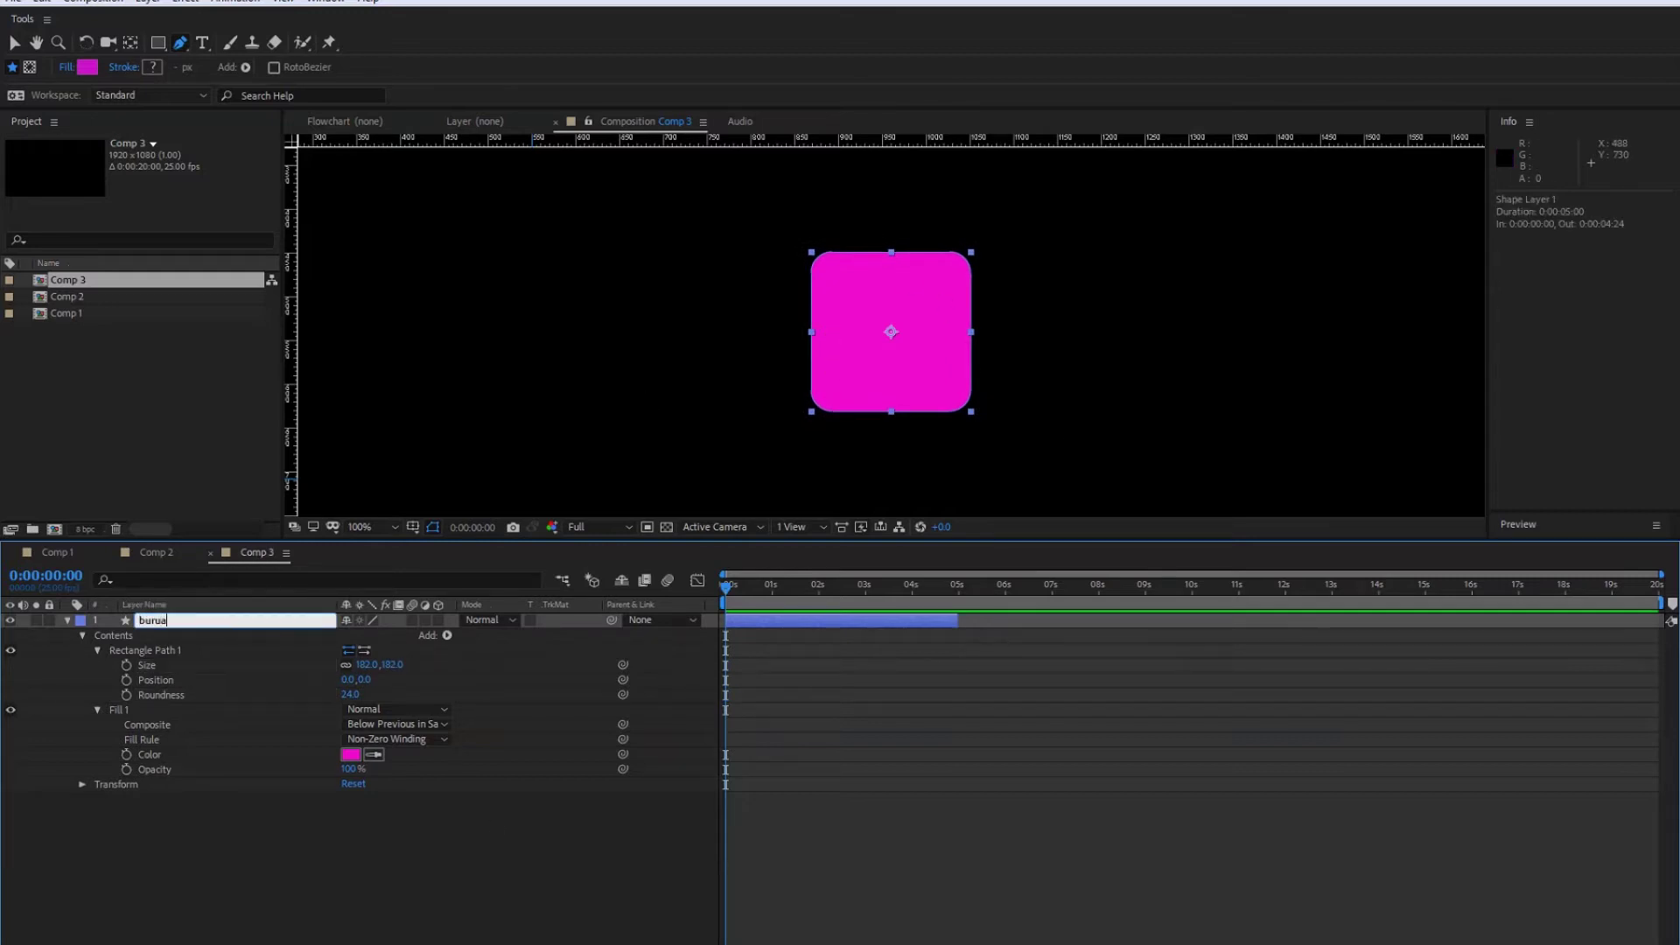
key("Return")
- Create a new shape layer containing a rectangle path sized 46 by 46
right_click(187, 845)
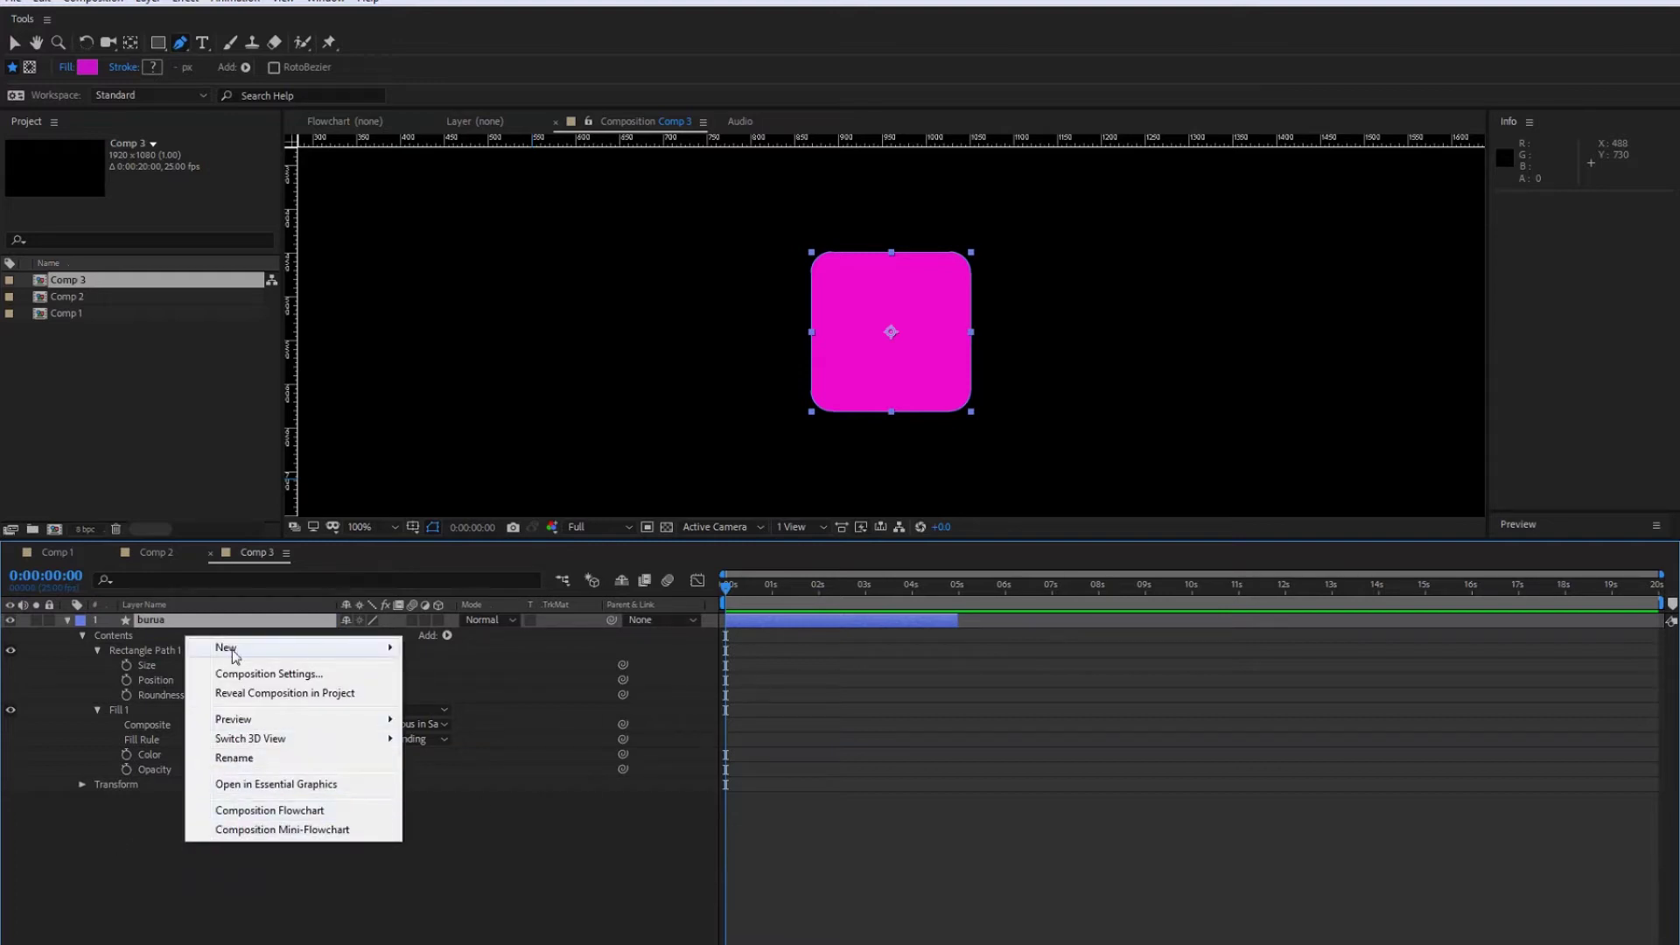
mouse_move(229, 648)
left_click(452, 770)
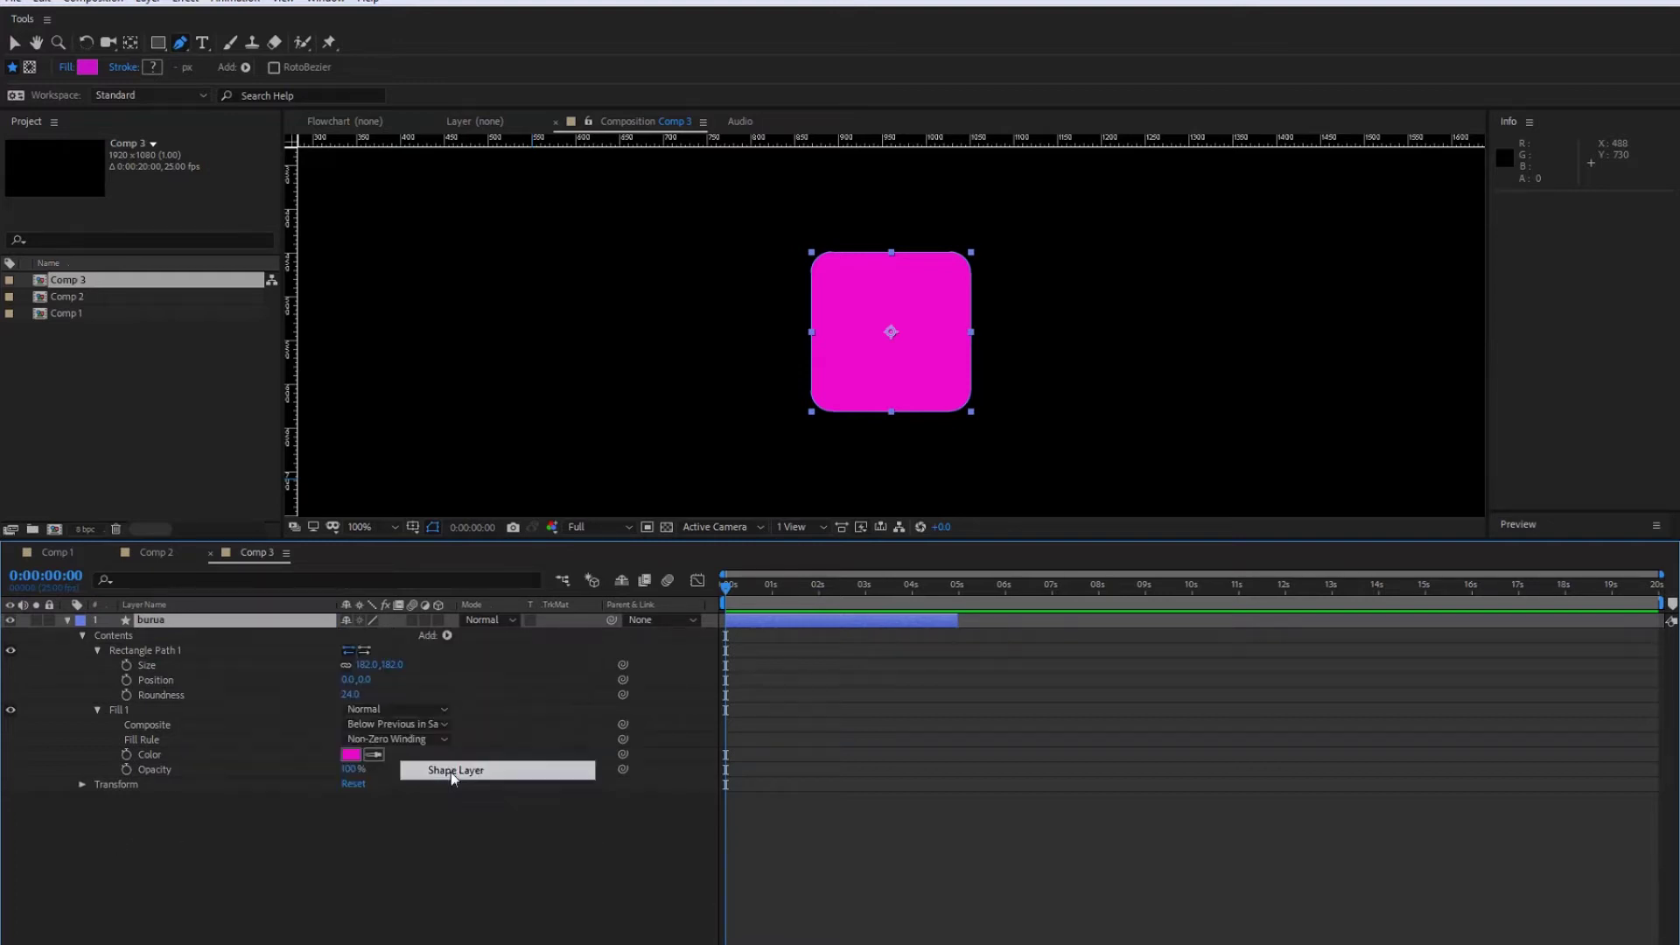
left_click(67, 620)
left_click(447, 635)
left_click(504, 276)
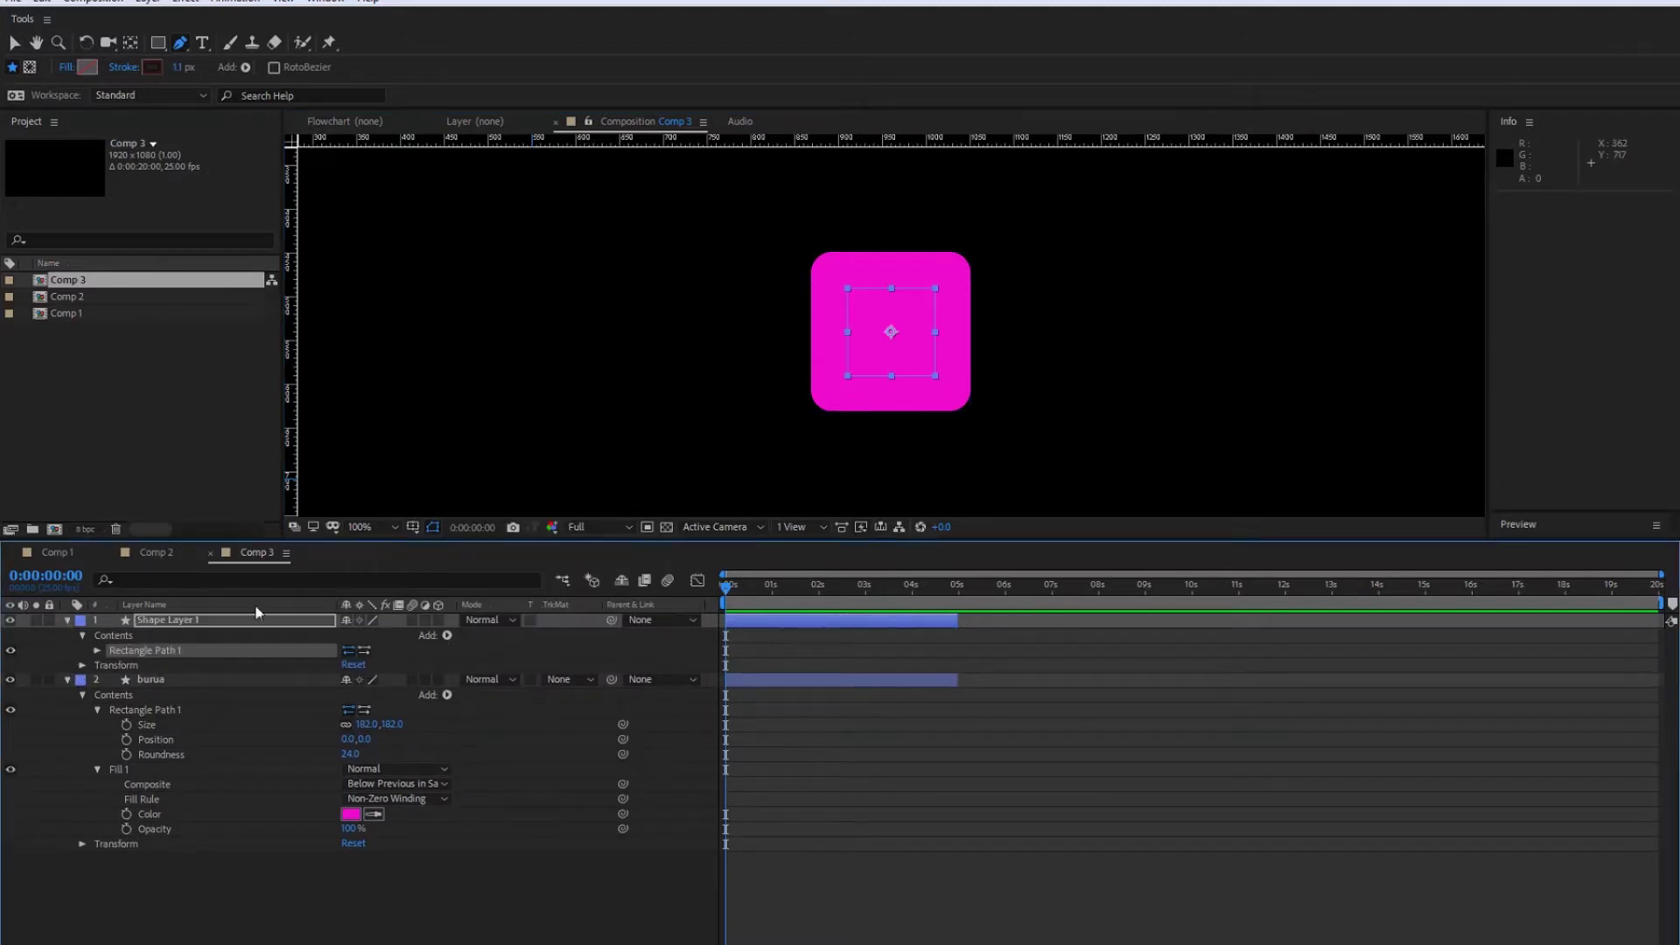
left_click(97, 650)
left_click_drag(363, 665, 329, 679)
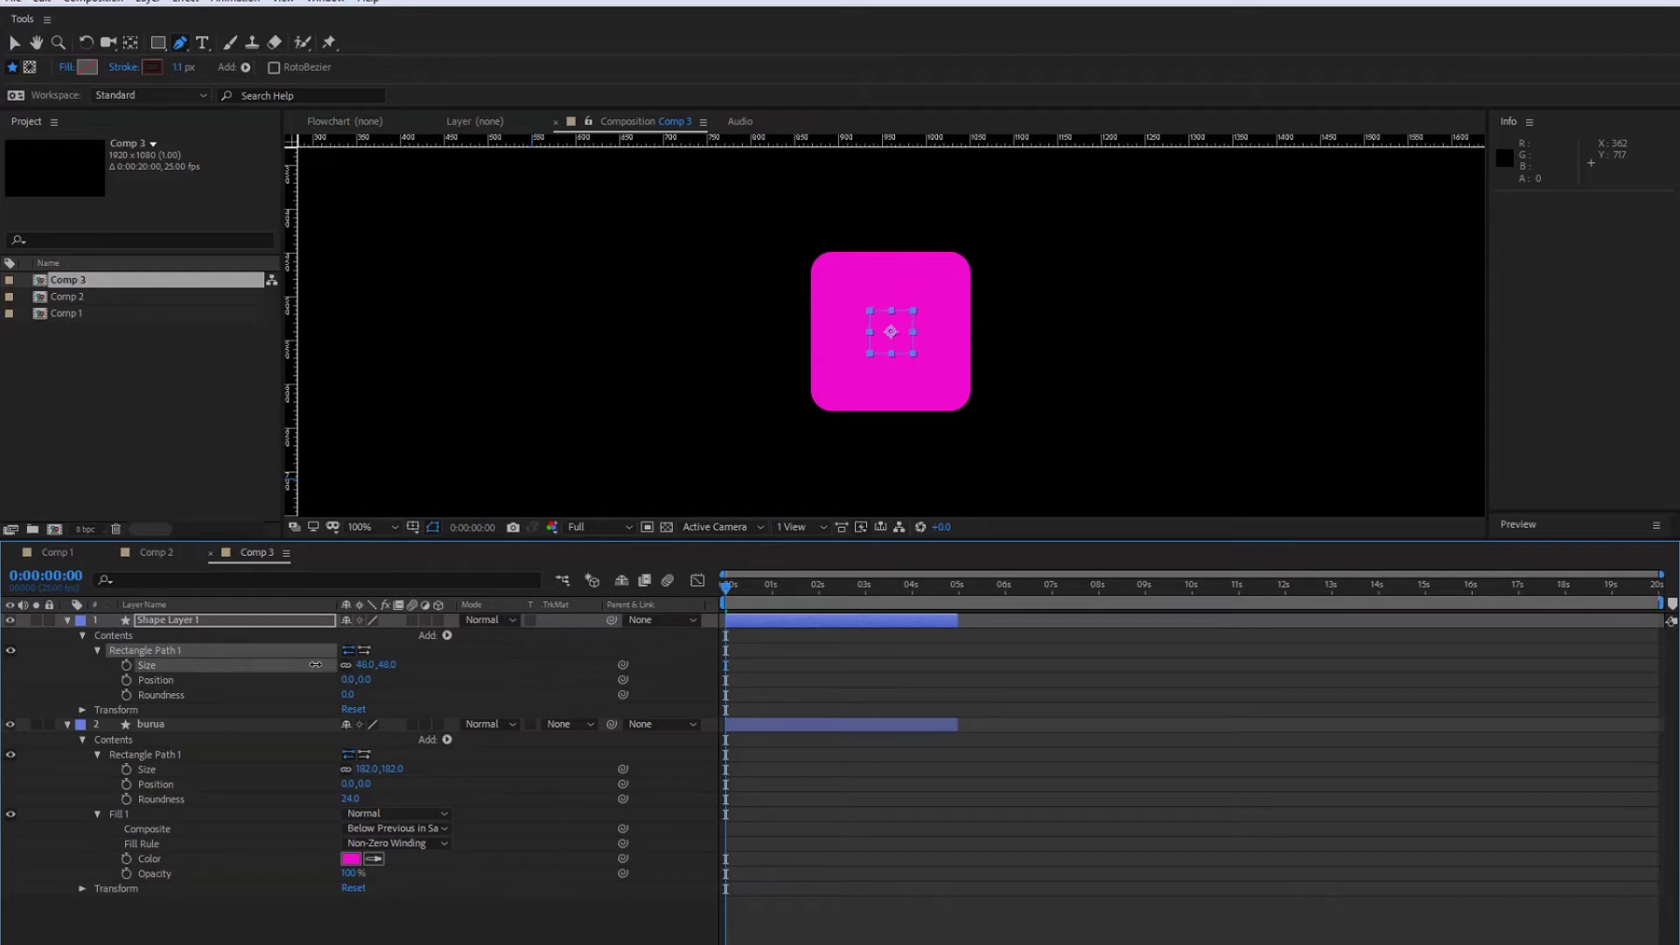
- Add a fill to the small rectangle and set its color to dark blue 094186
left_click(447, 635)
left_click(490, 360)
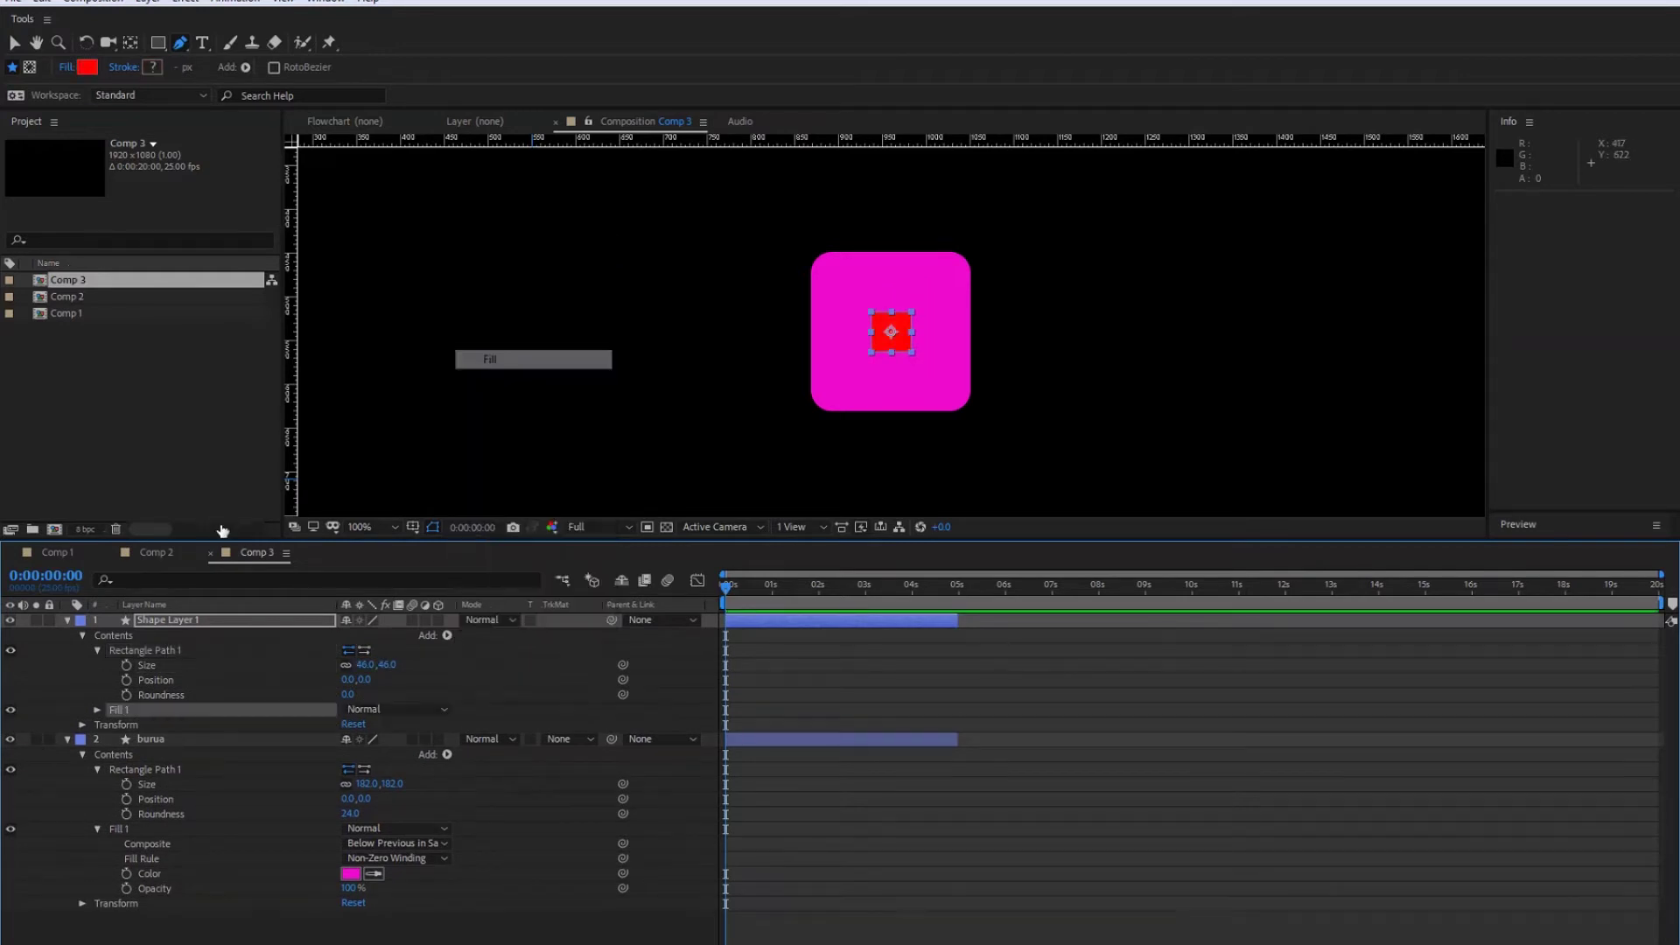
left_click(97, 709)
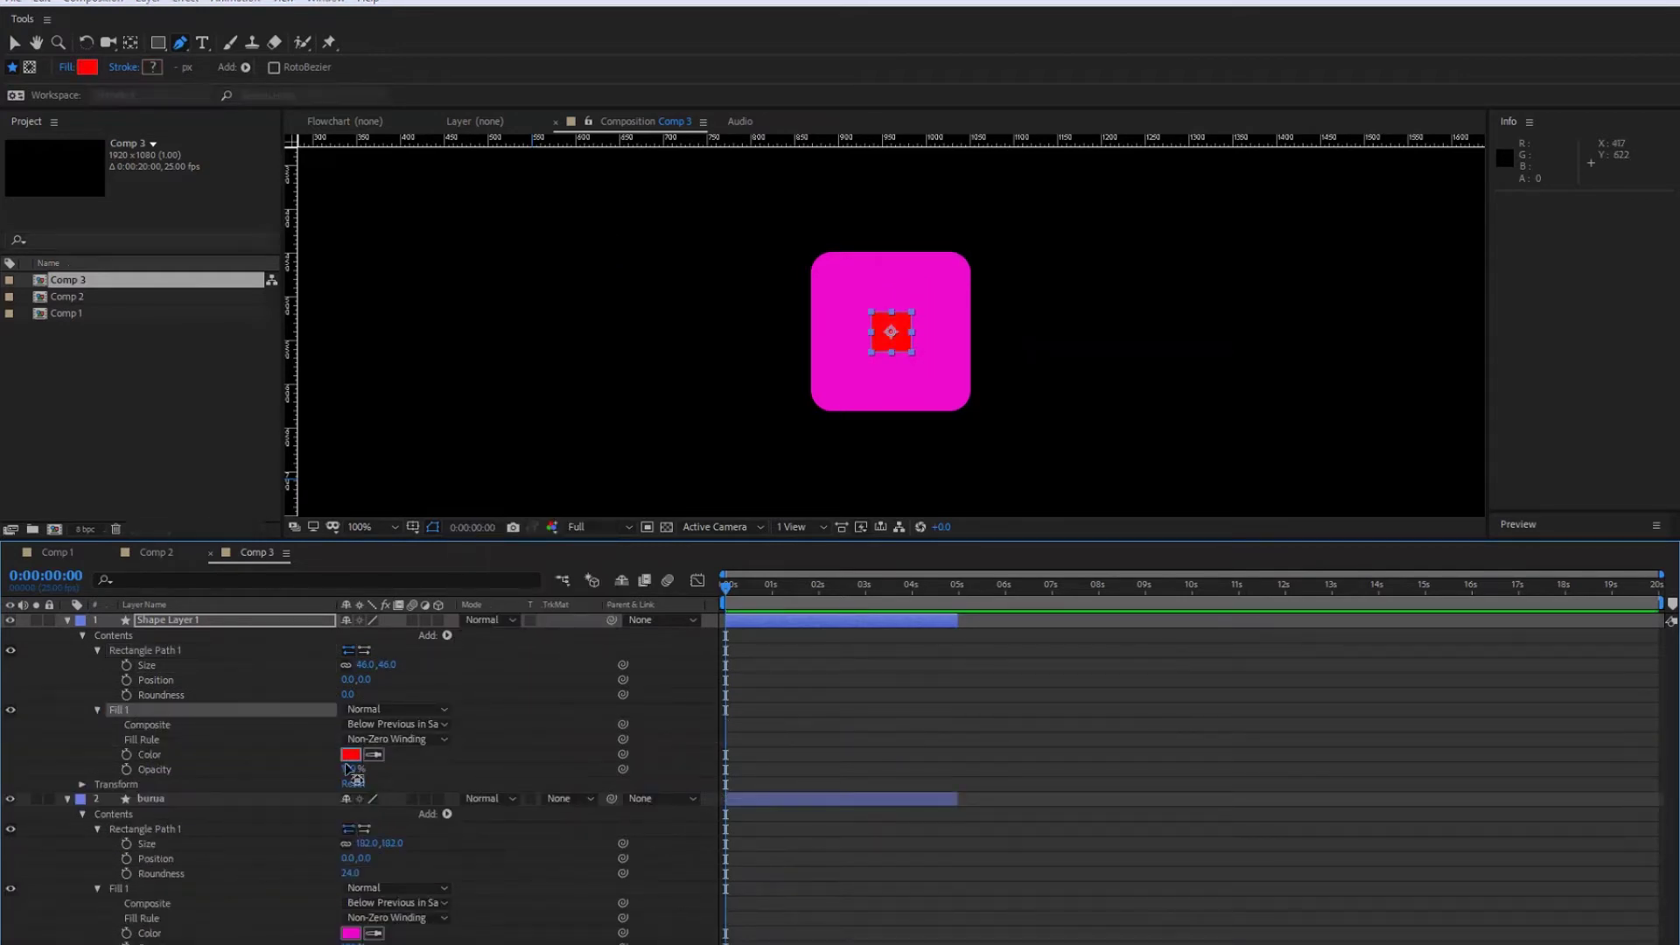
left_click(350, 754)
left_click(347, 293)
left_click(305, 301)
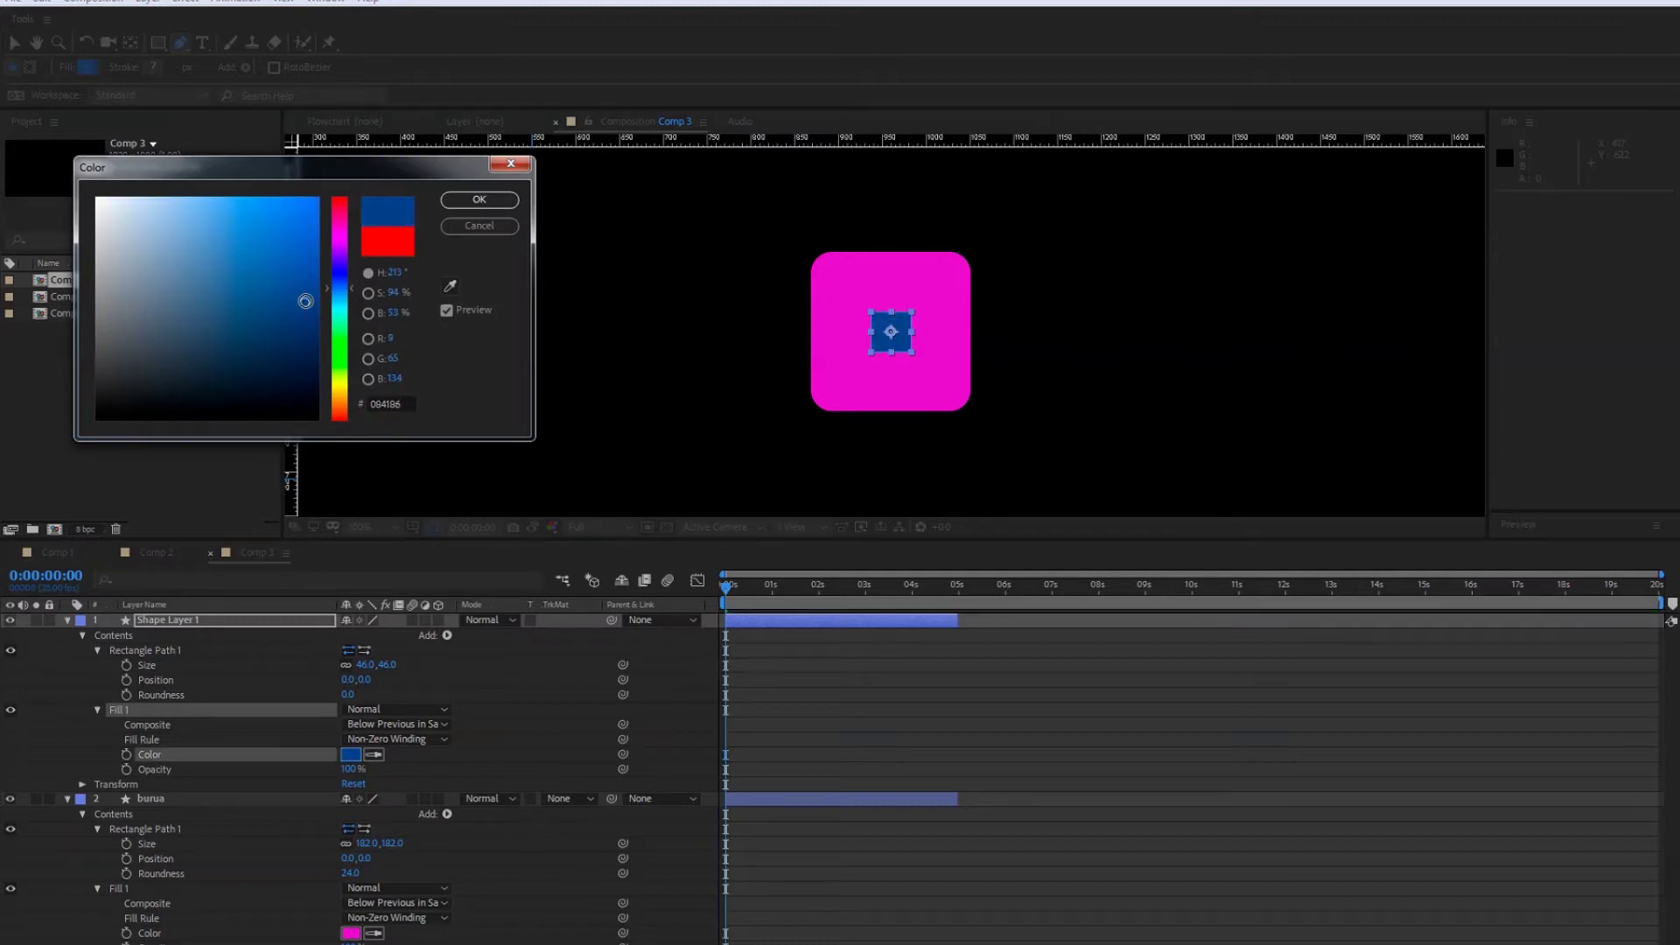
left_click(478, 200)
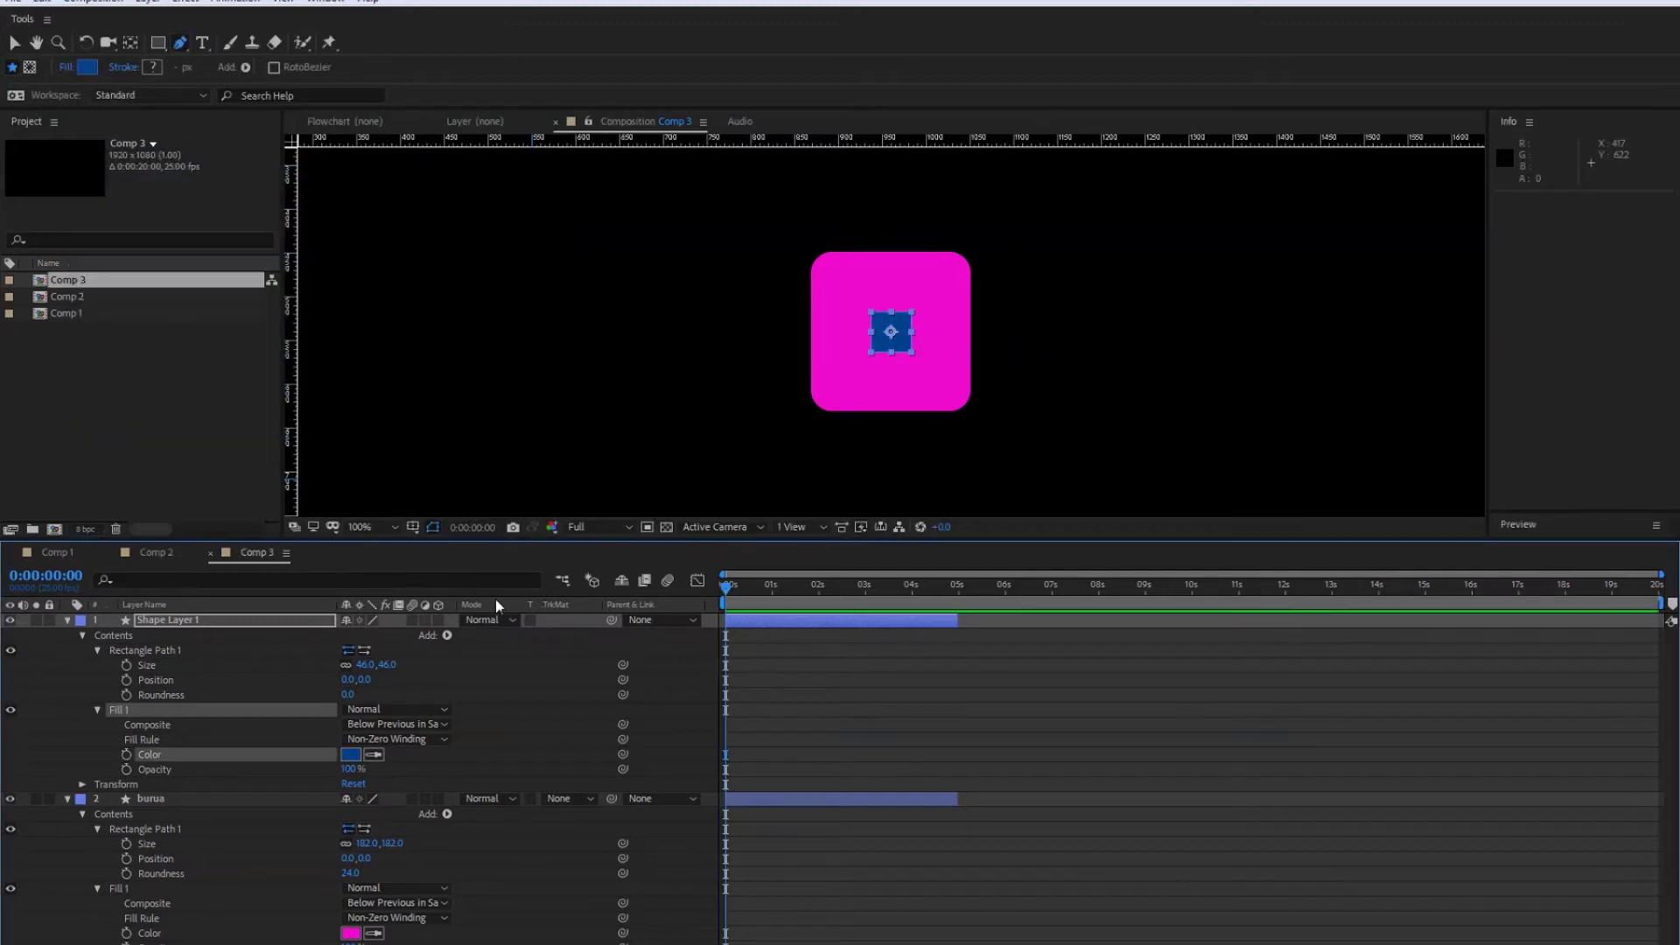
- Shrink the blue rectangle to 18 by 18 with roundness 5 and move it to the upper-left part of the magenta head
scroll(862, 464, "down", 2)
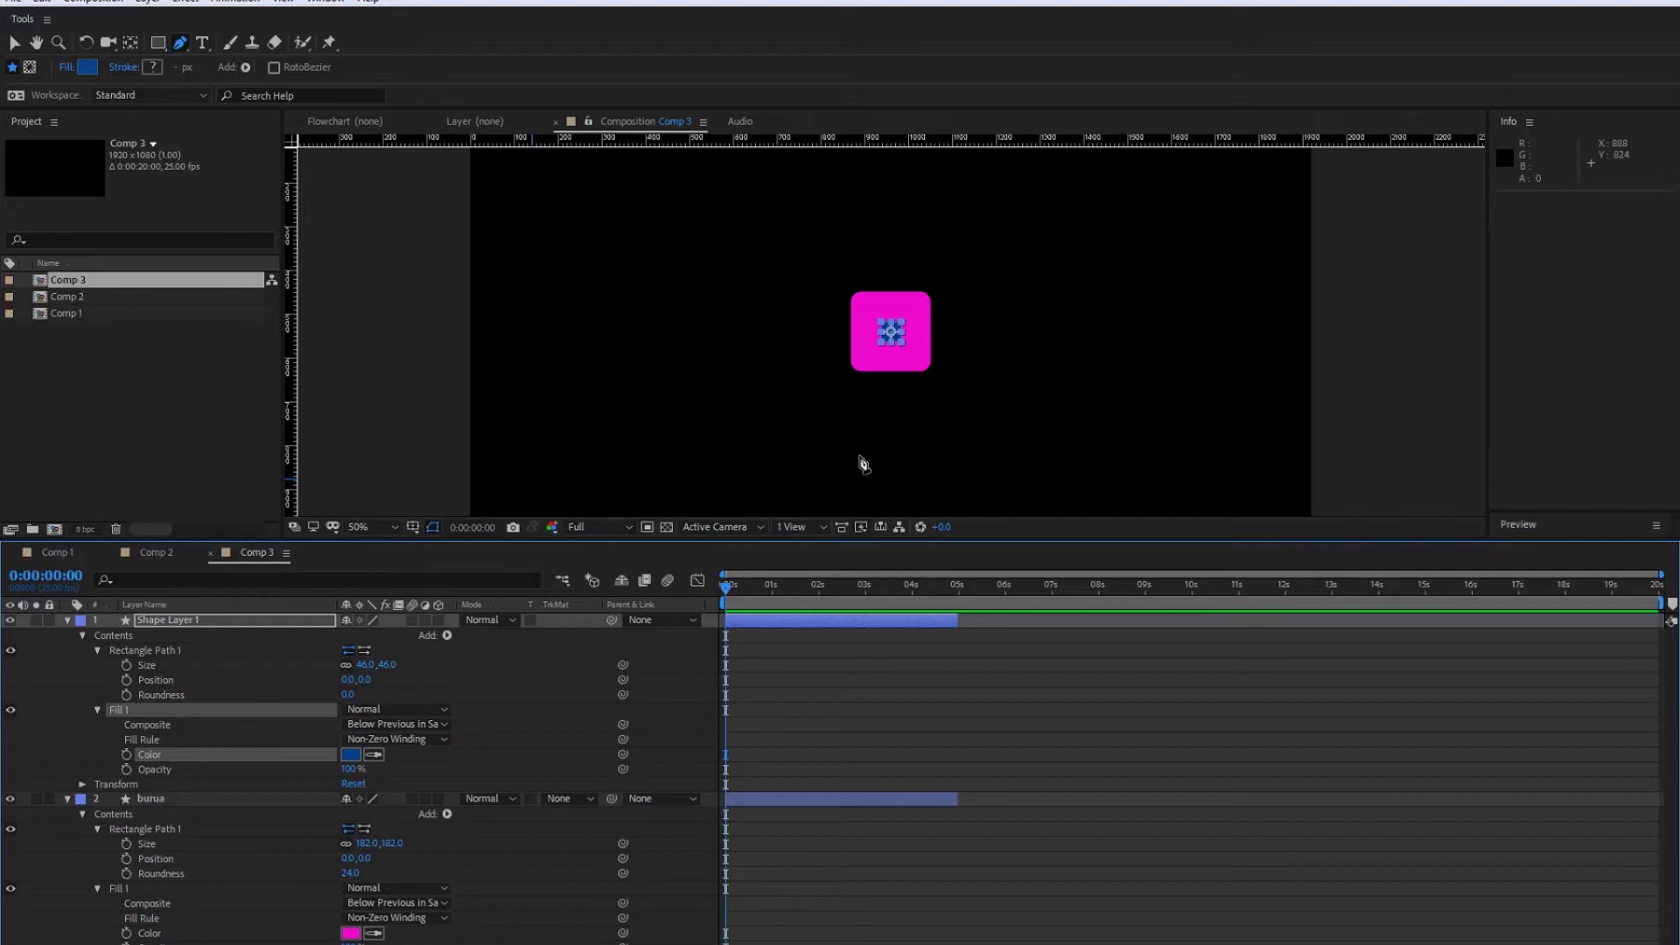
key("period")
key("period")
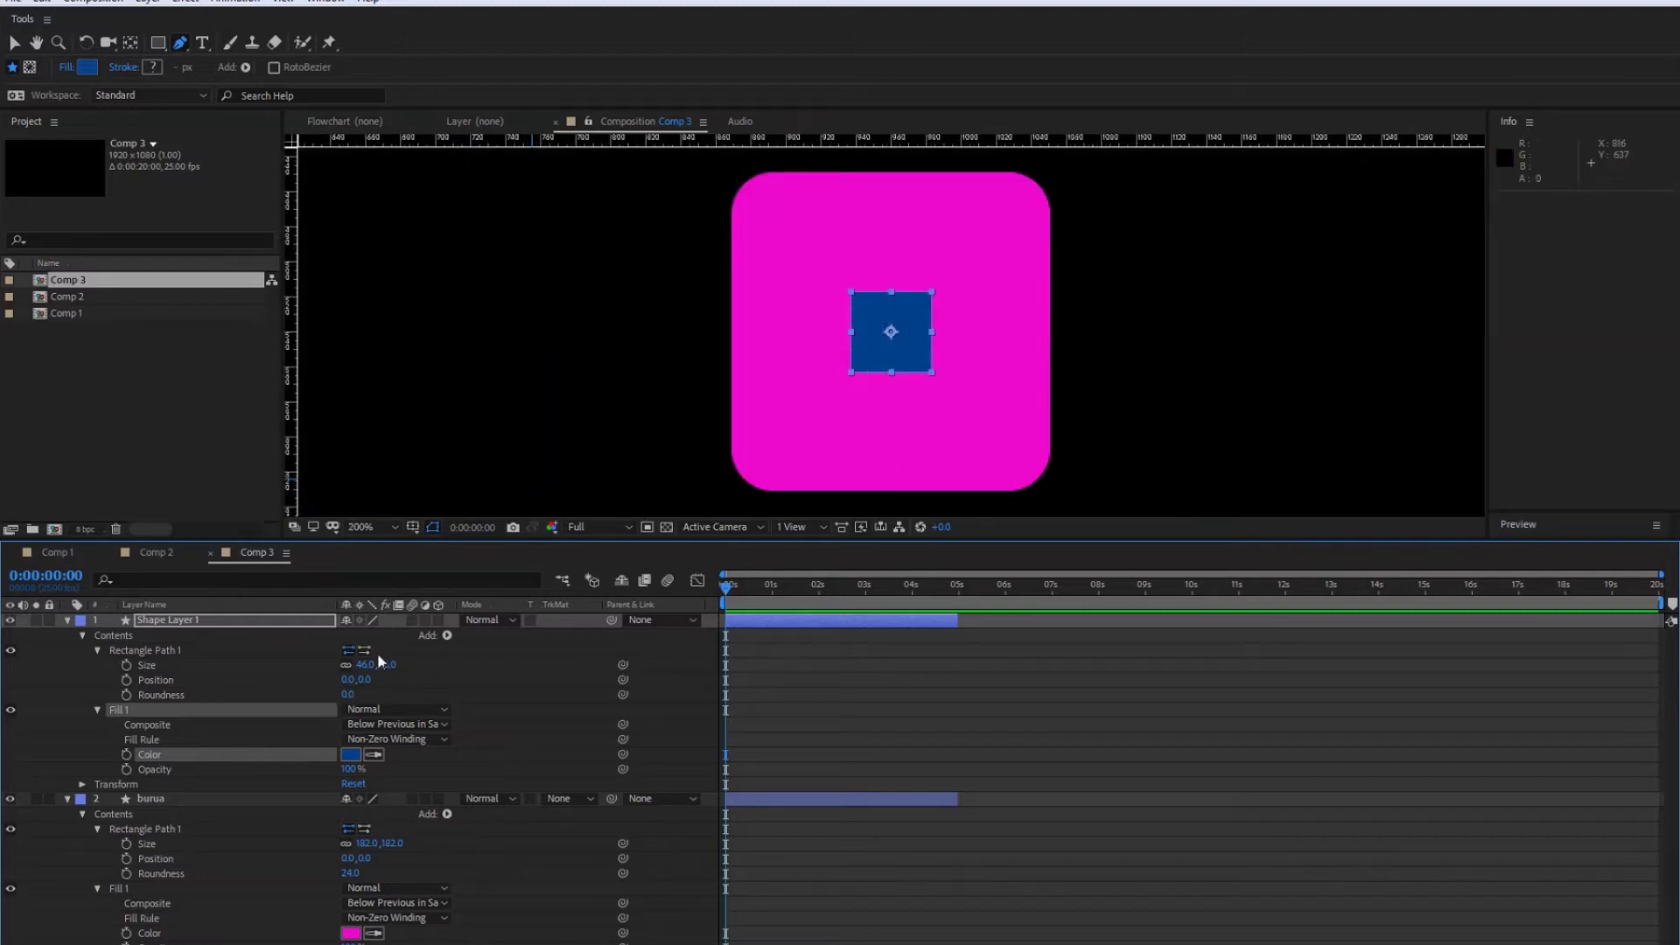
left_click_drag(363, 664, 357, 694)
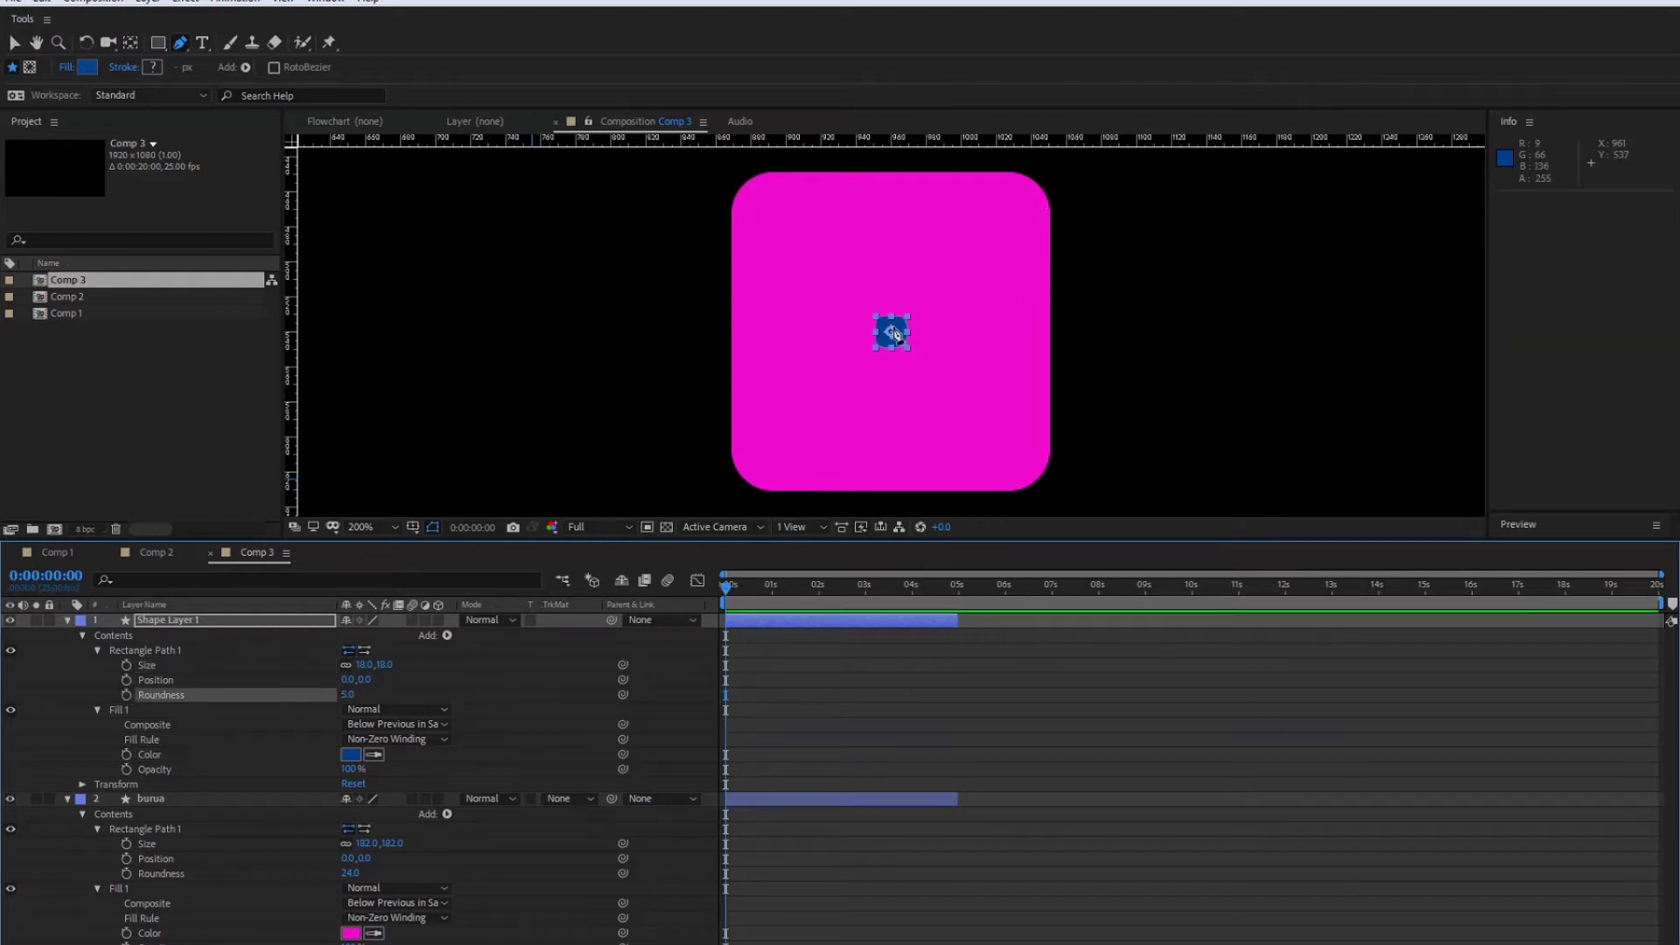
key("v")
left_click_drag(903, 330, 825, 268)
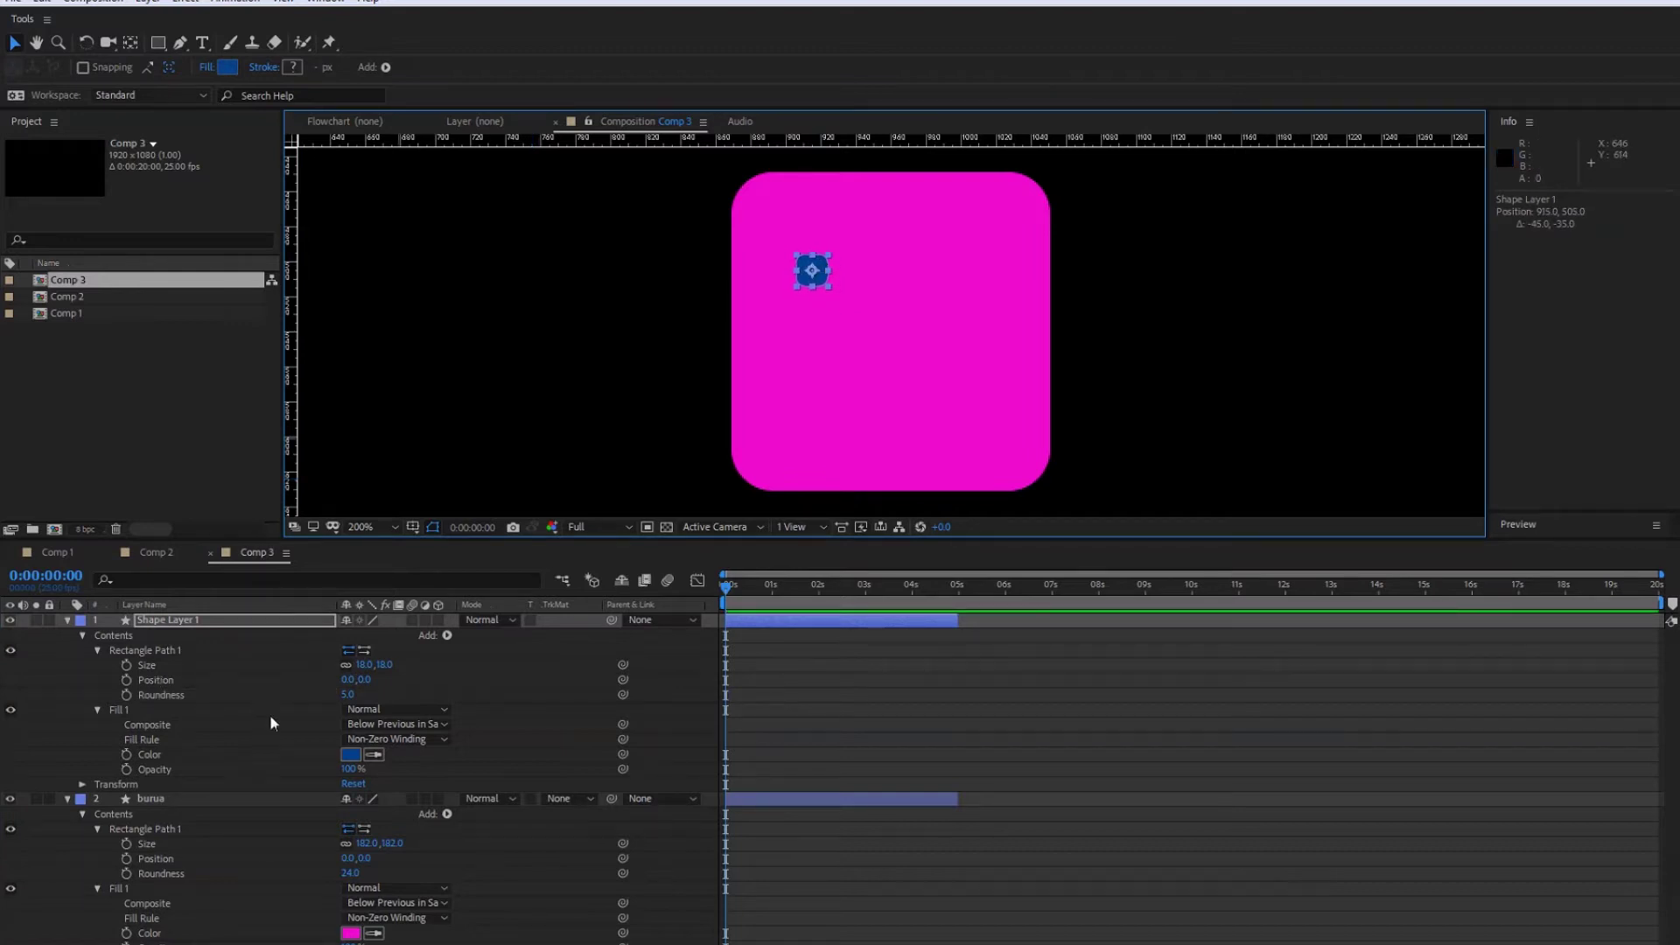
- Duplicate the eye's rectangle path and space the pair horizontally, with X positions of 20 for the original and 86 for the copy
left_click(144, 655)
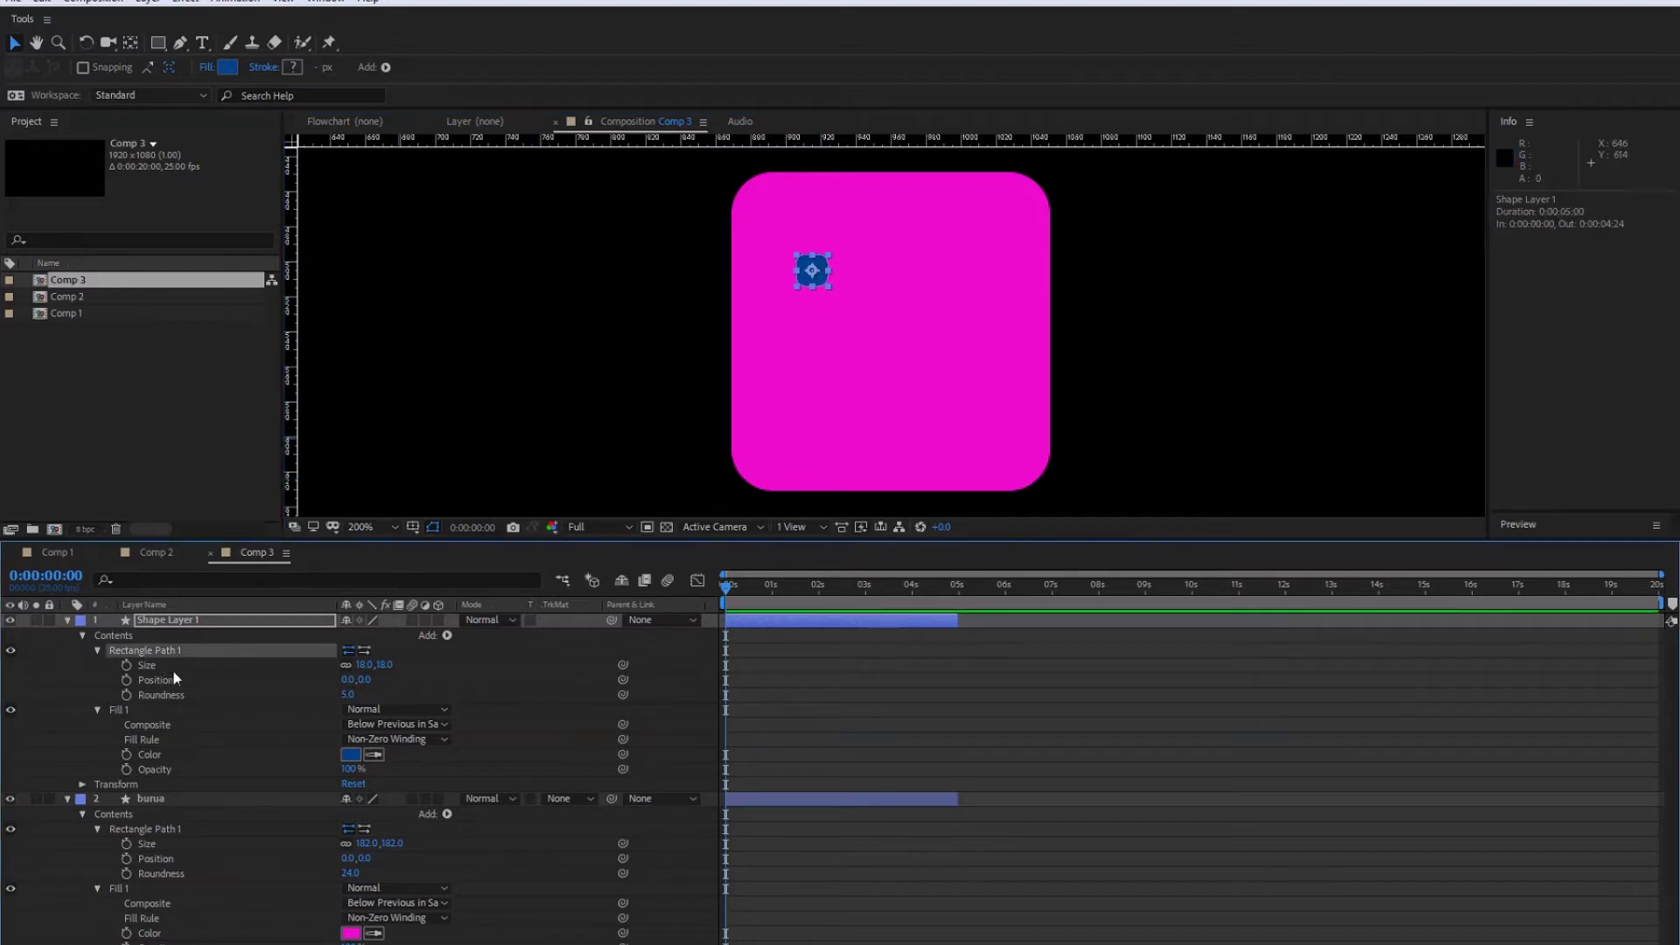
key("ctrl+d")
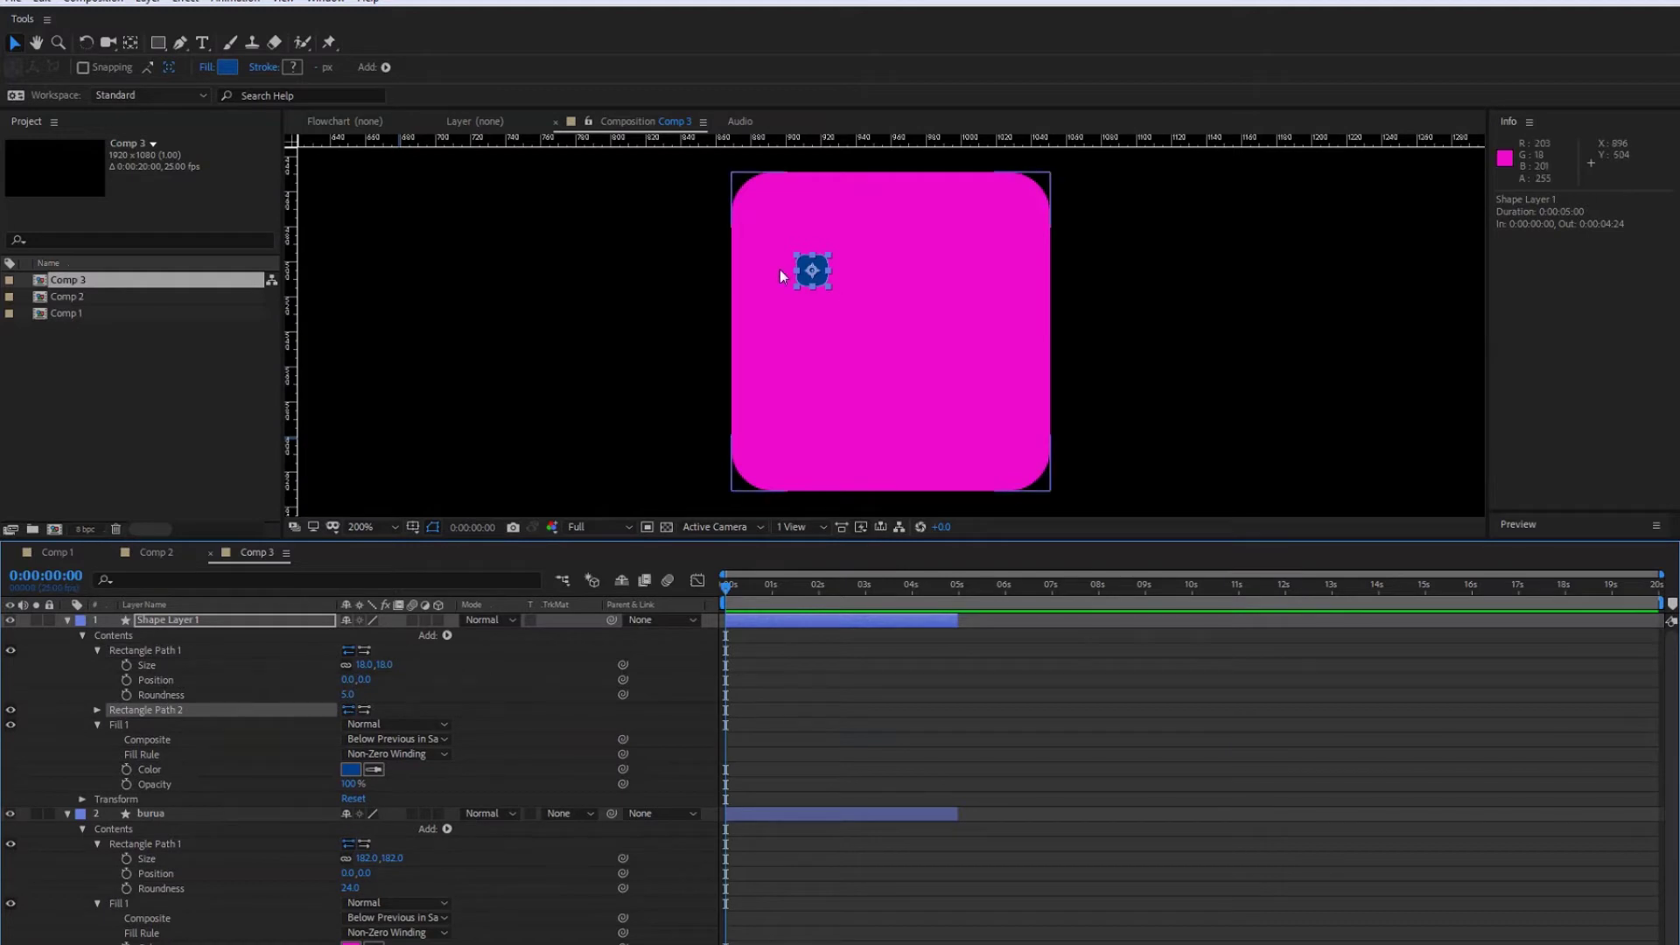
key("shift+Right")
key("shift+Left")
key("shift+Left")
key("shift+Left")
left_click(97, 709)
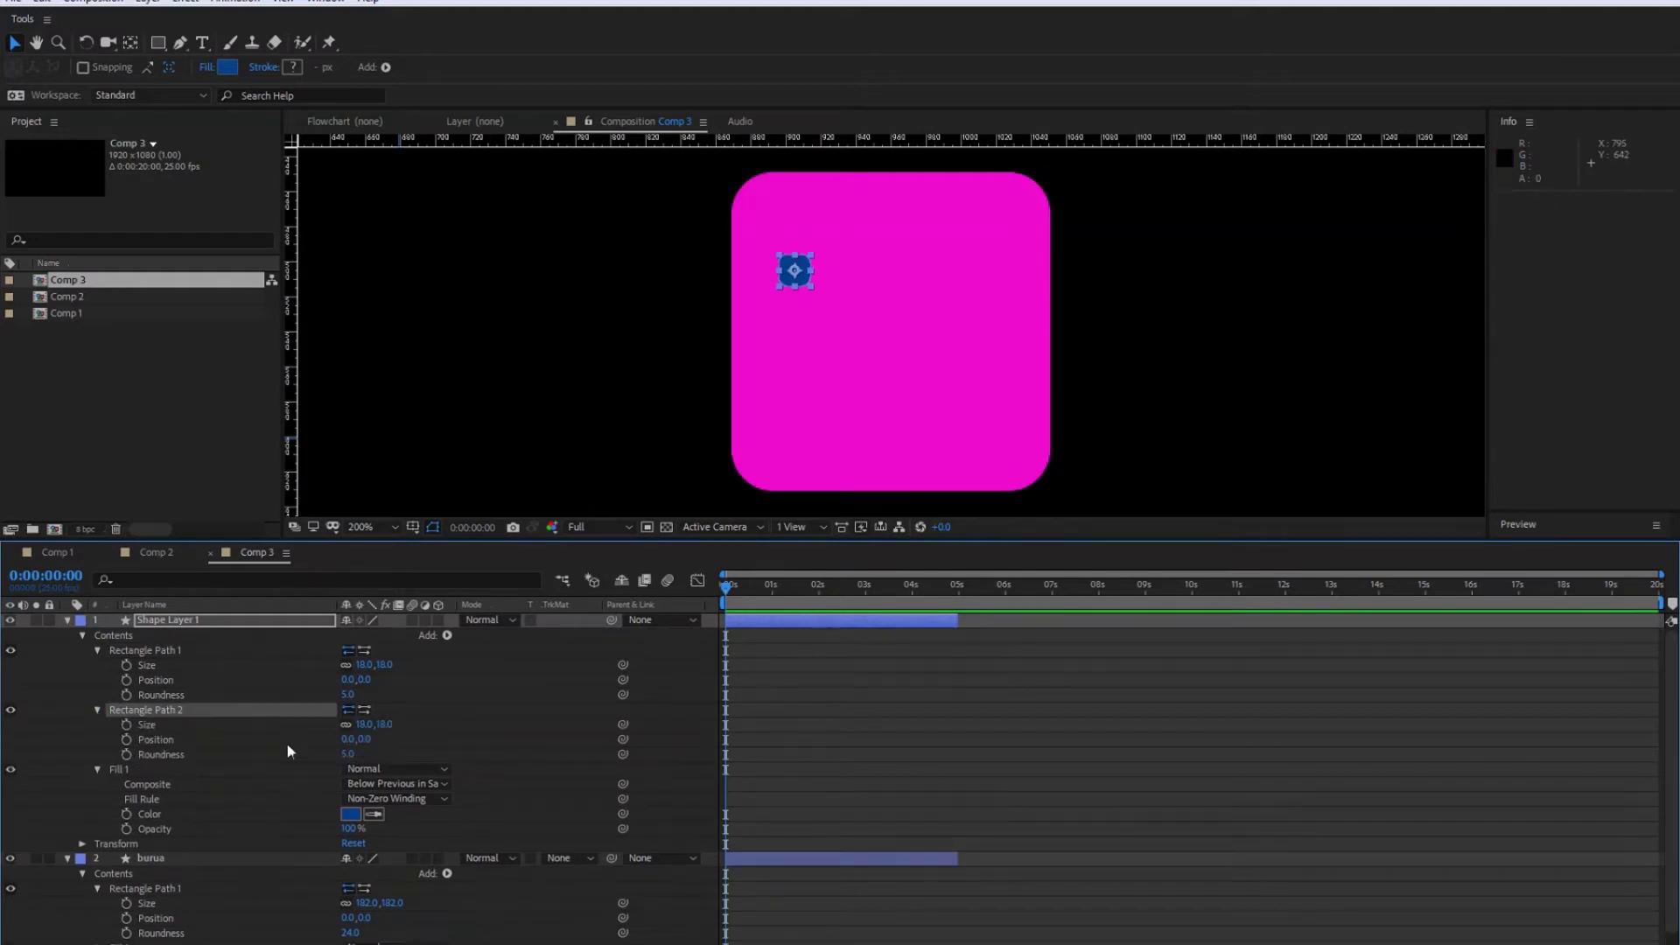
left_click_drag(353, 743, 405, 735)
left_click_drag(368, 668, 349, 737)
key("ctrl+z")
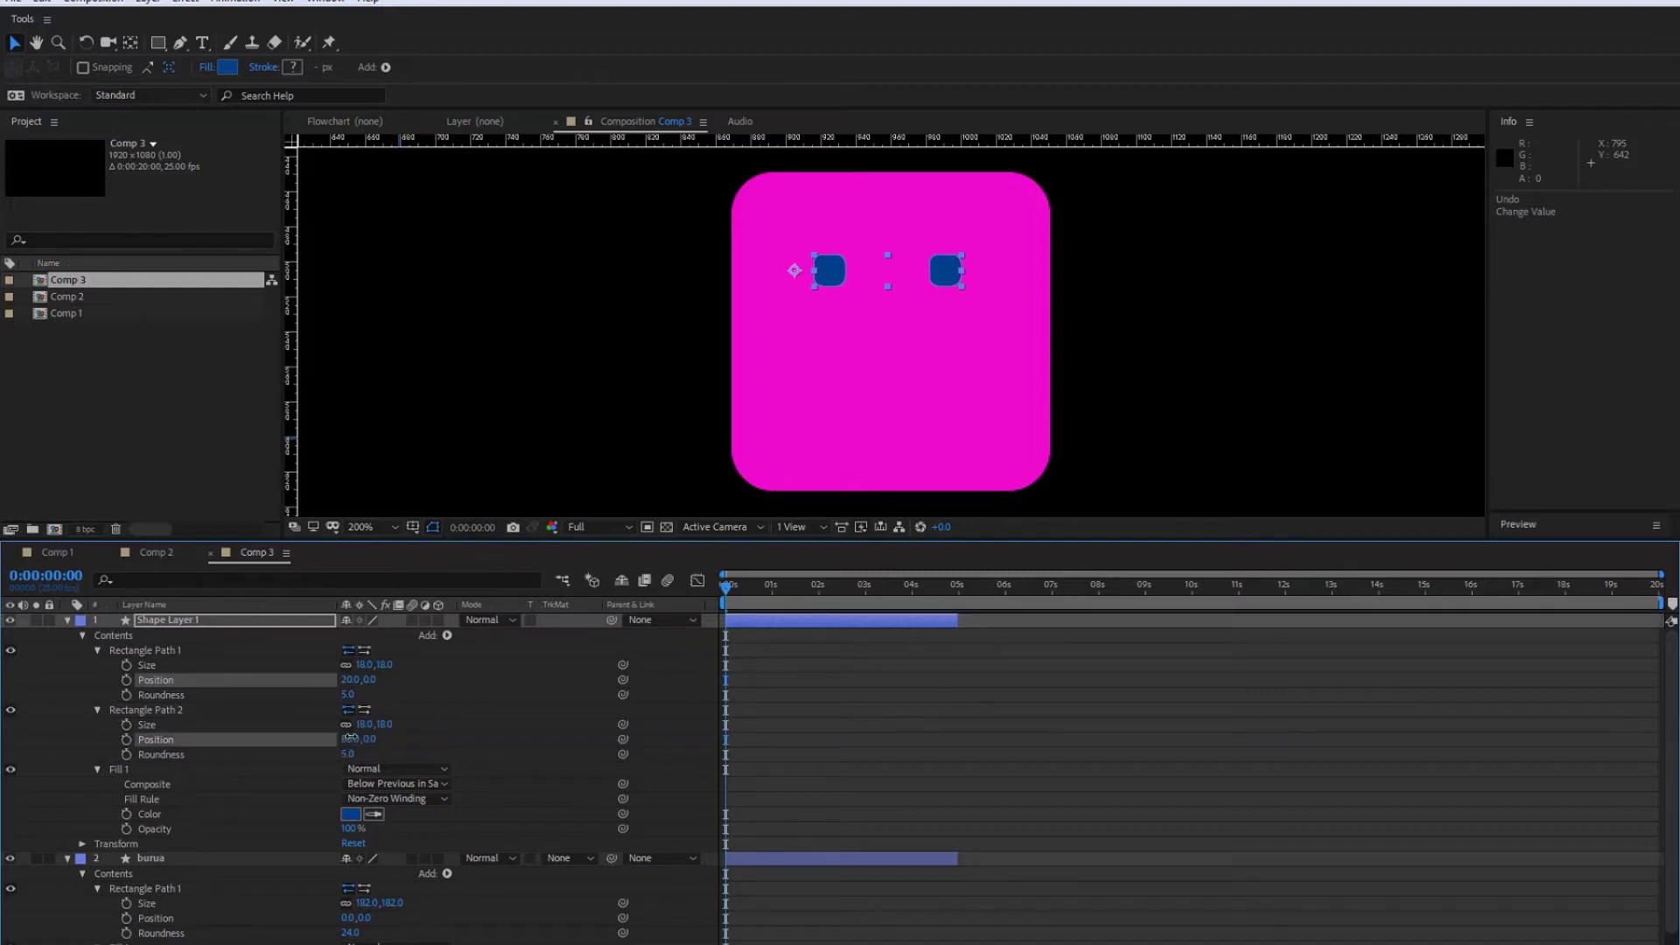
- Rename the eyes' shape layer begiak and collapse its properties
left_click(165, 617)
key("Return")
type("begiak")
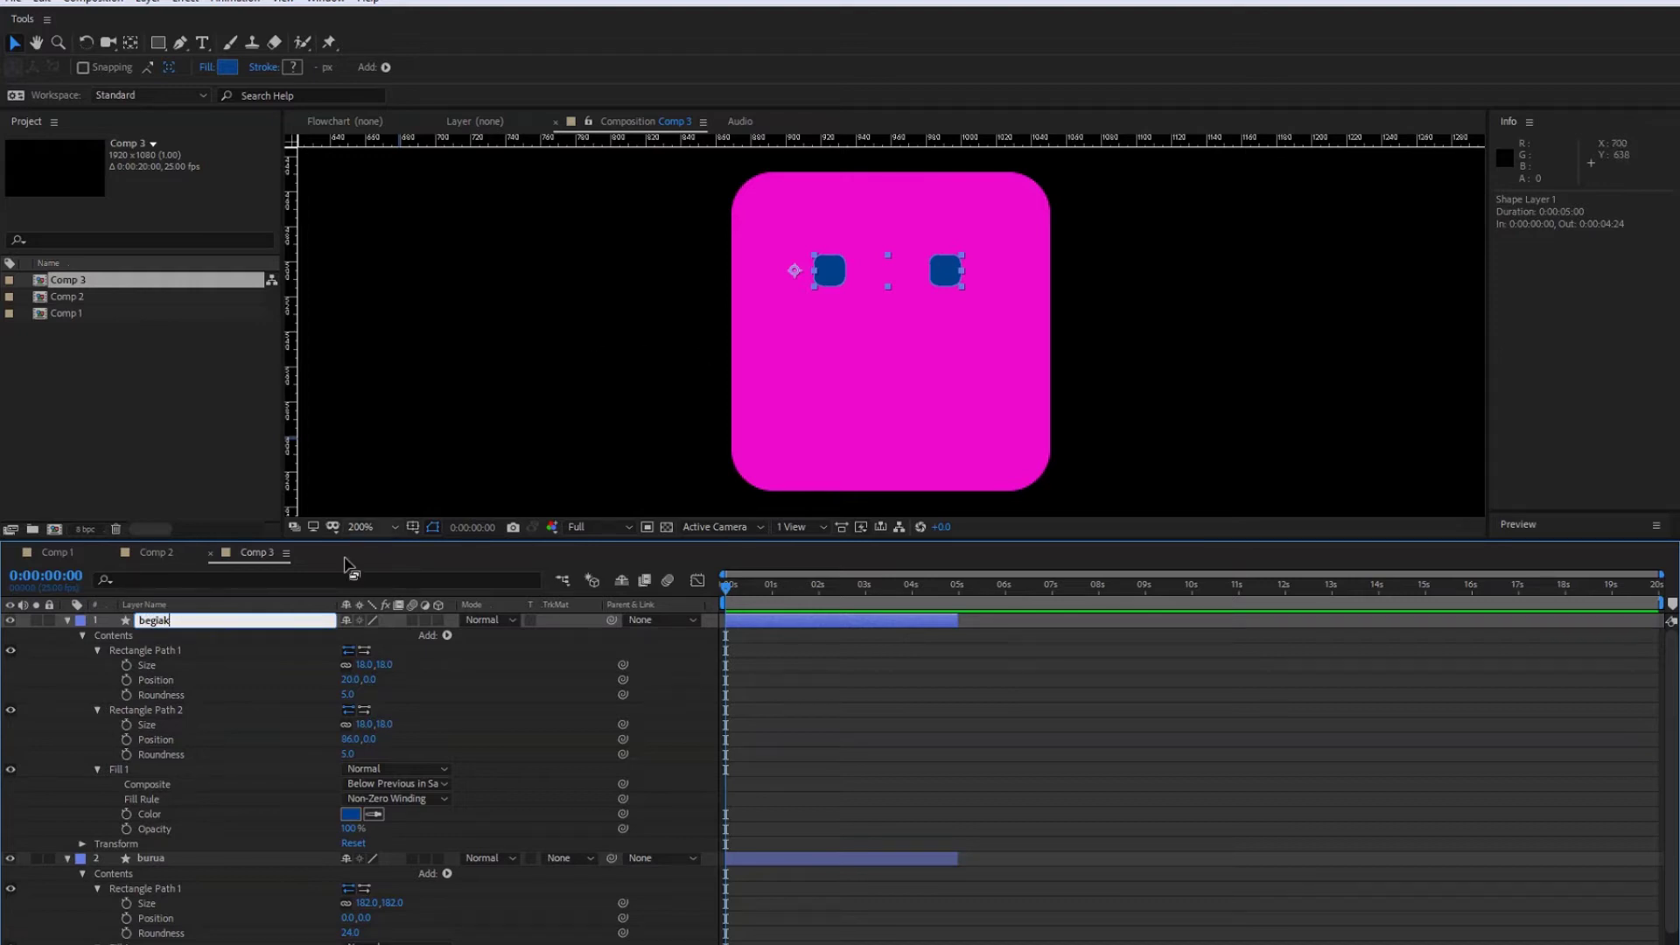
left_click(266, 726)
key("u")
- Add an empty shape layer above the begiak layer
right_click(151, 873)
mouse_move(214, 675)
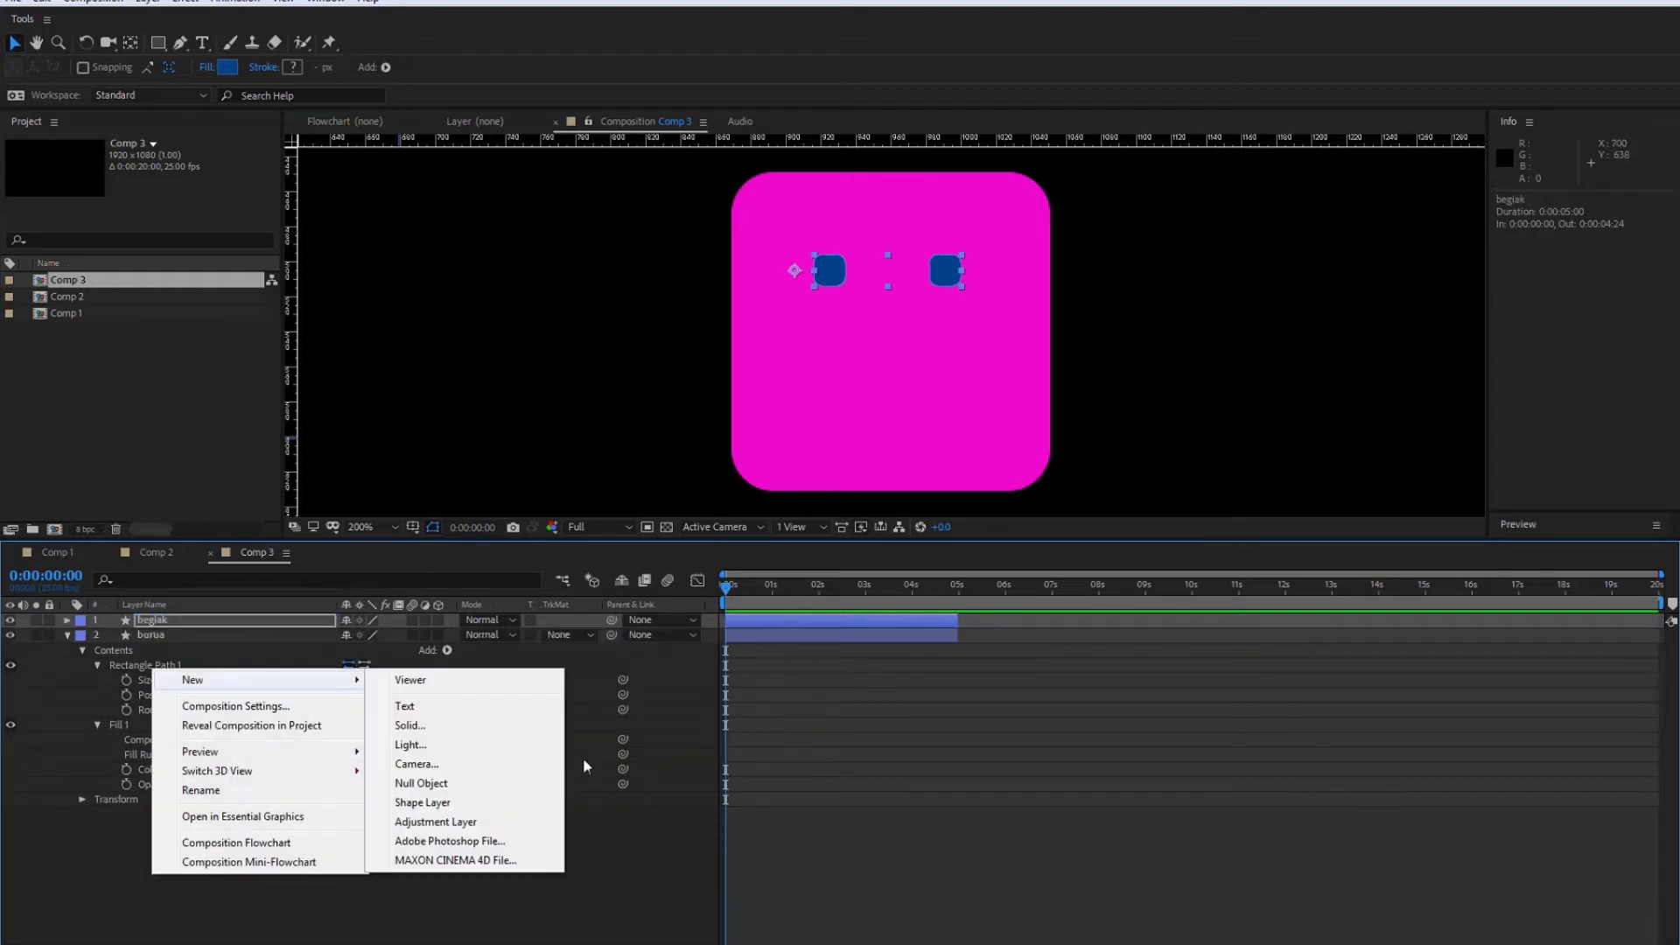
left_click(422, 802)
- Draw a closed hair fringe with the Pen tool across the head's upper edge, with curved outer sides and a pointed parting in the middle
key("h")
left_click_drag(836, 321, 708, 432)
key("g")
left_click_drag(604, 268, 621, 235)
mouse_move(586, 302)
left_mouse_down()
mouse_move(705, 317)
mouse_move(708, 336)
left_mouse_up()
left_click(732, 333)
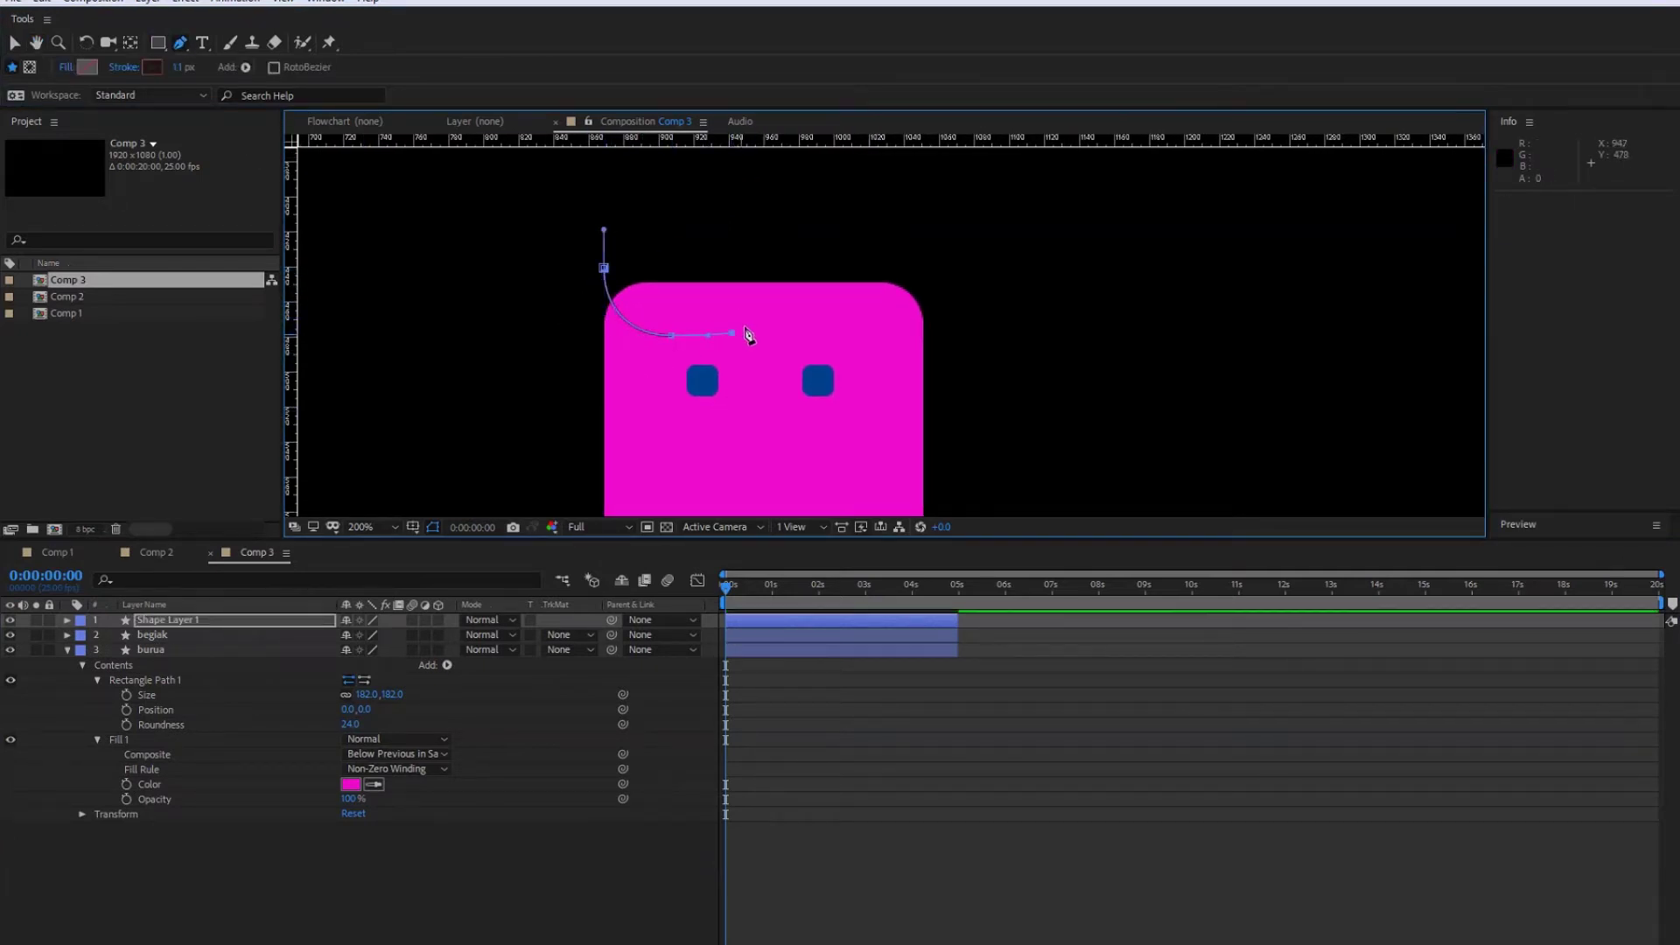
left_click(846, 335)
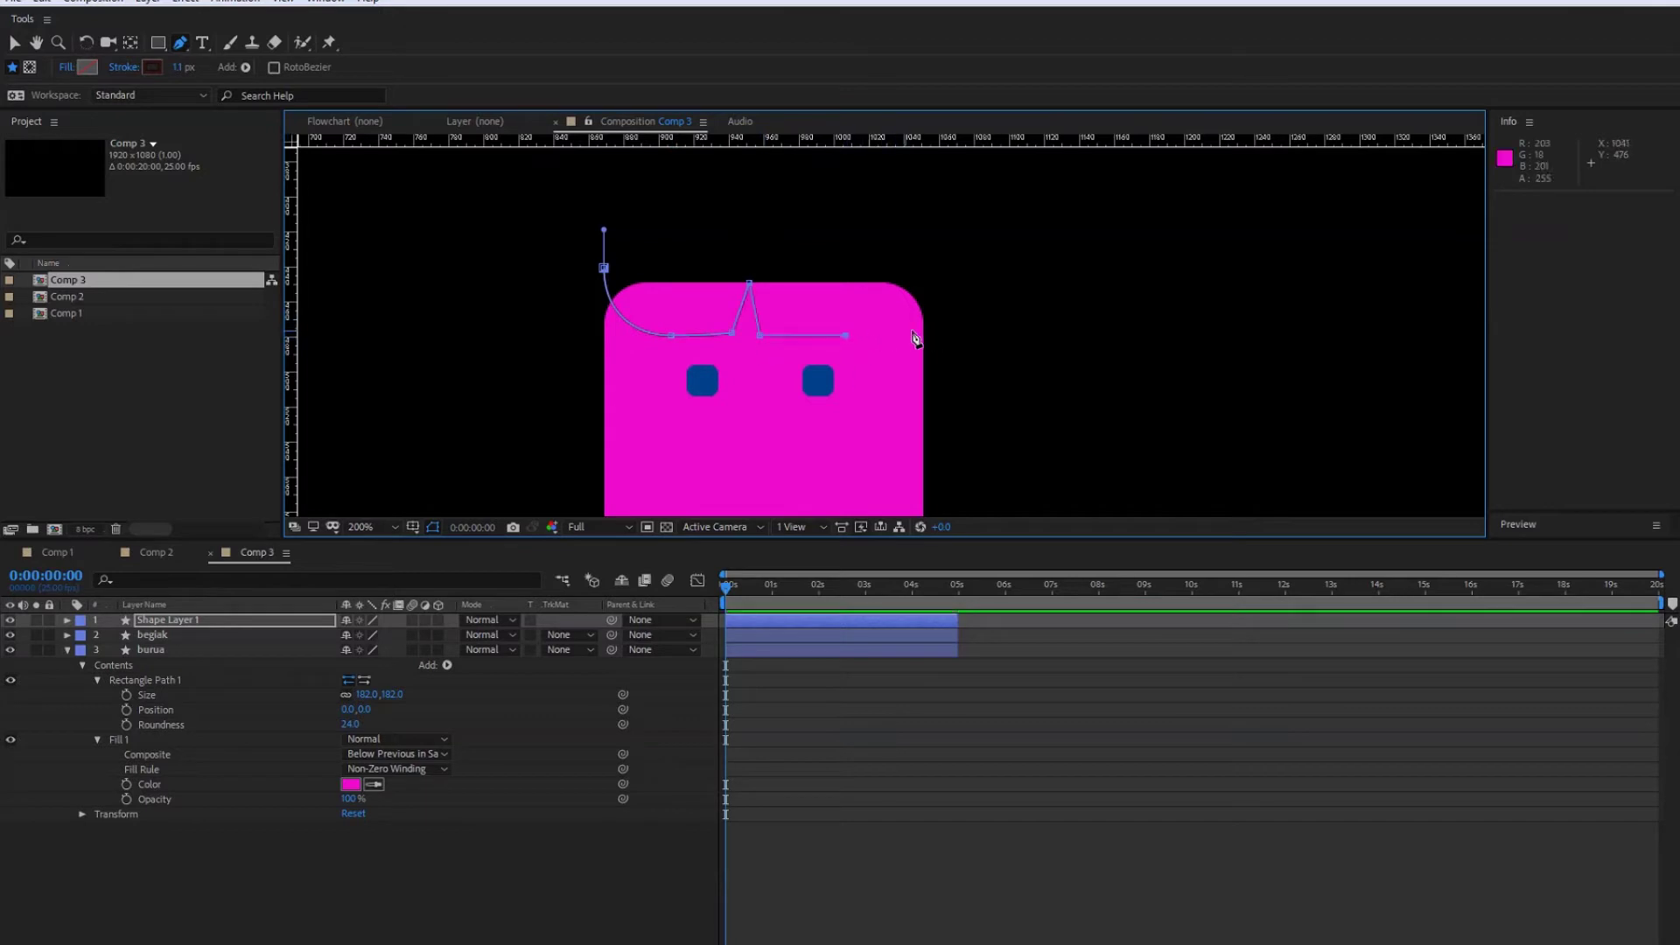
mouse_move(914, 336)
left_mouse_down()
mouse_move(914, 294)
mouse_move(915, 317)
left_mouse_up()
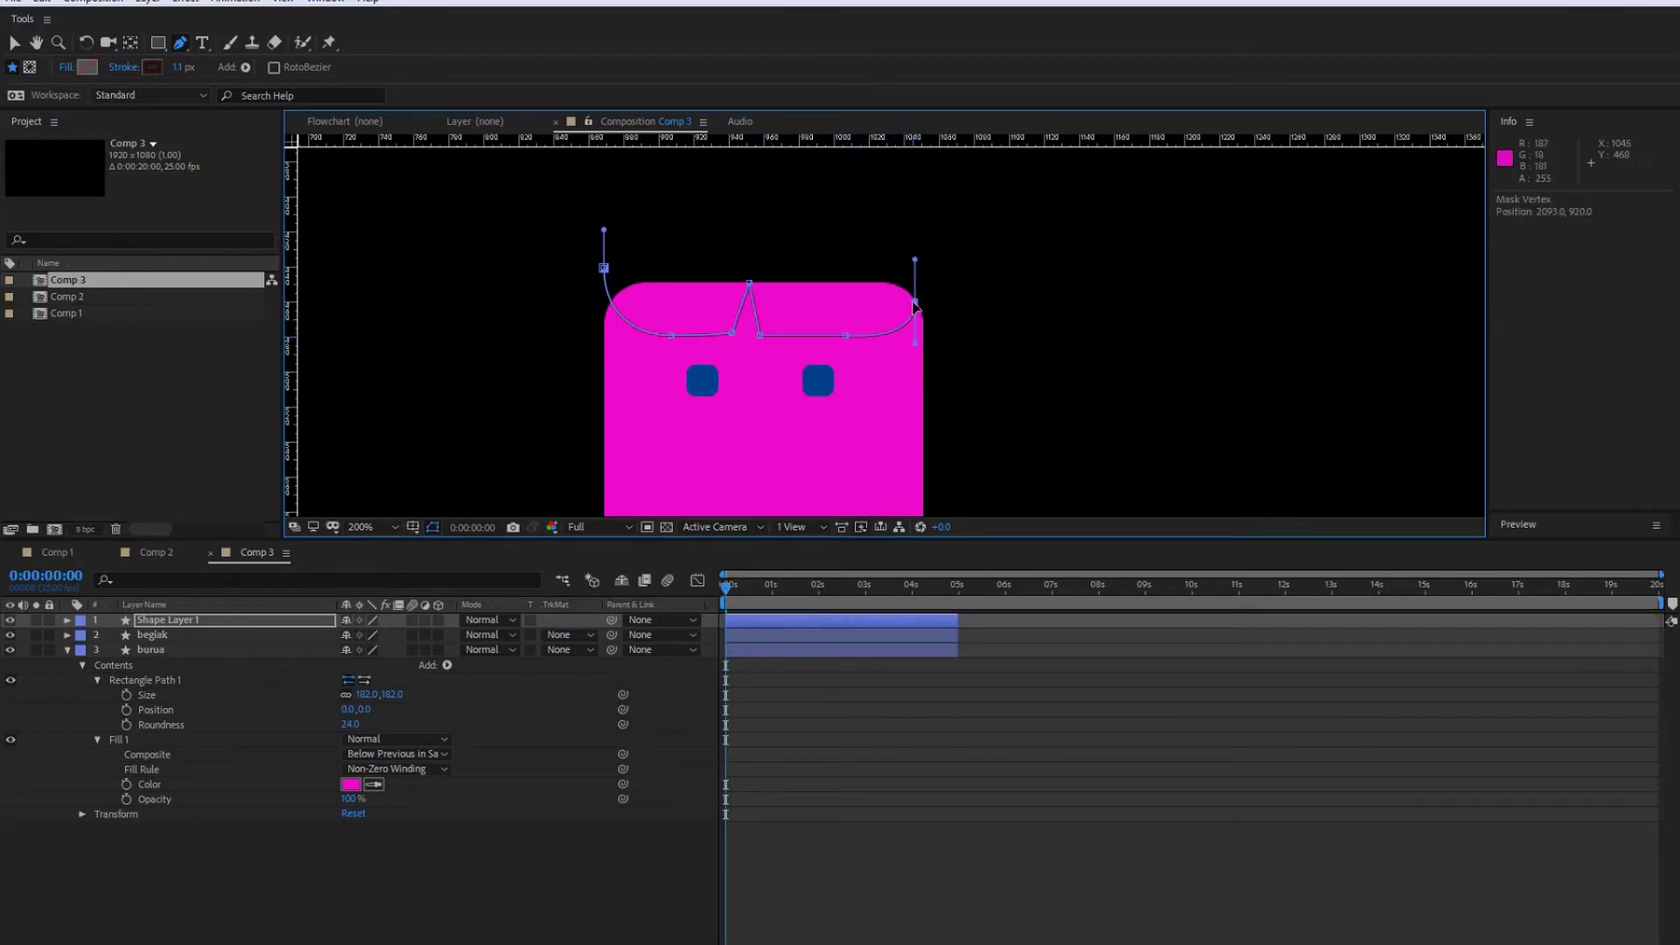
left_click(916, 248)
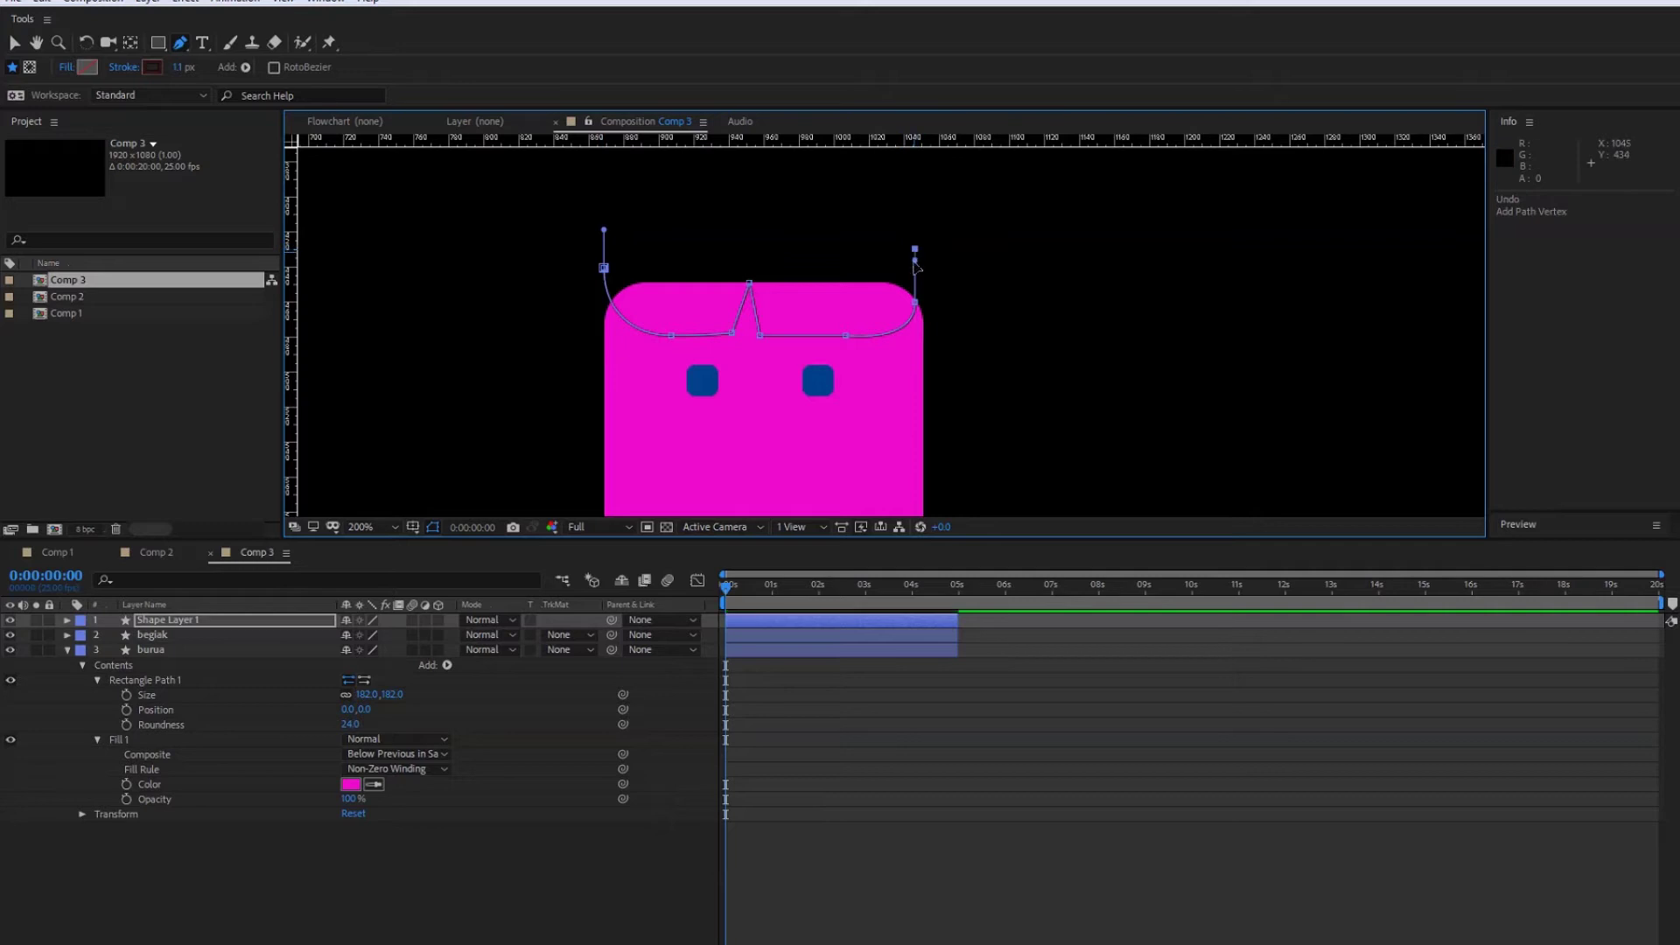
left_click(605, 248)
left_click(605, 267)
- Add a new fill to the fringe shape and delete its original stroke and fill
left_click(67, 620)
left_click(446, 635)
left_click(490, 360)
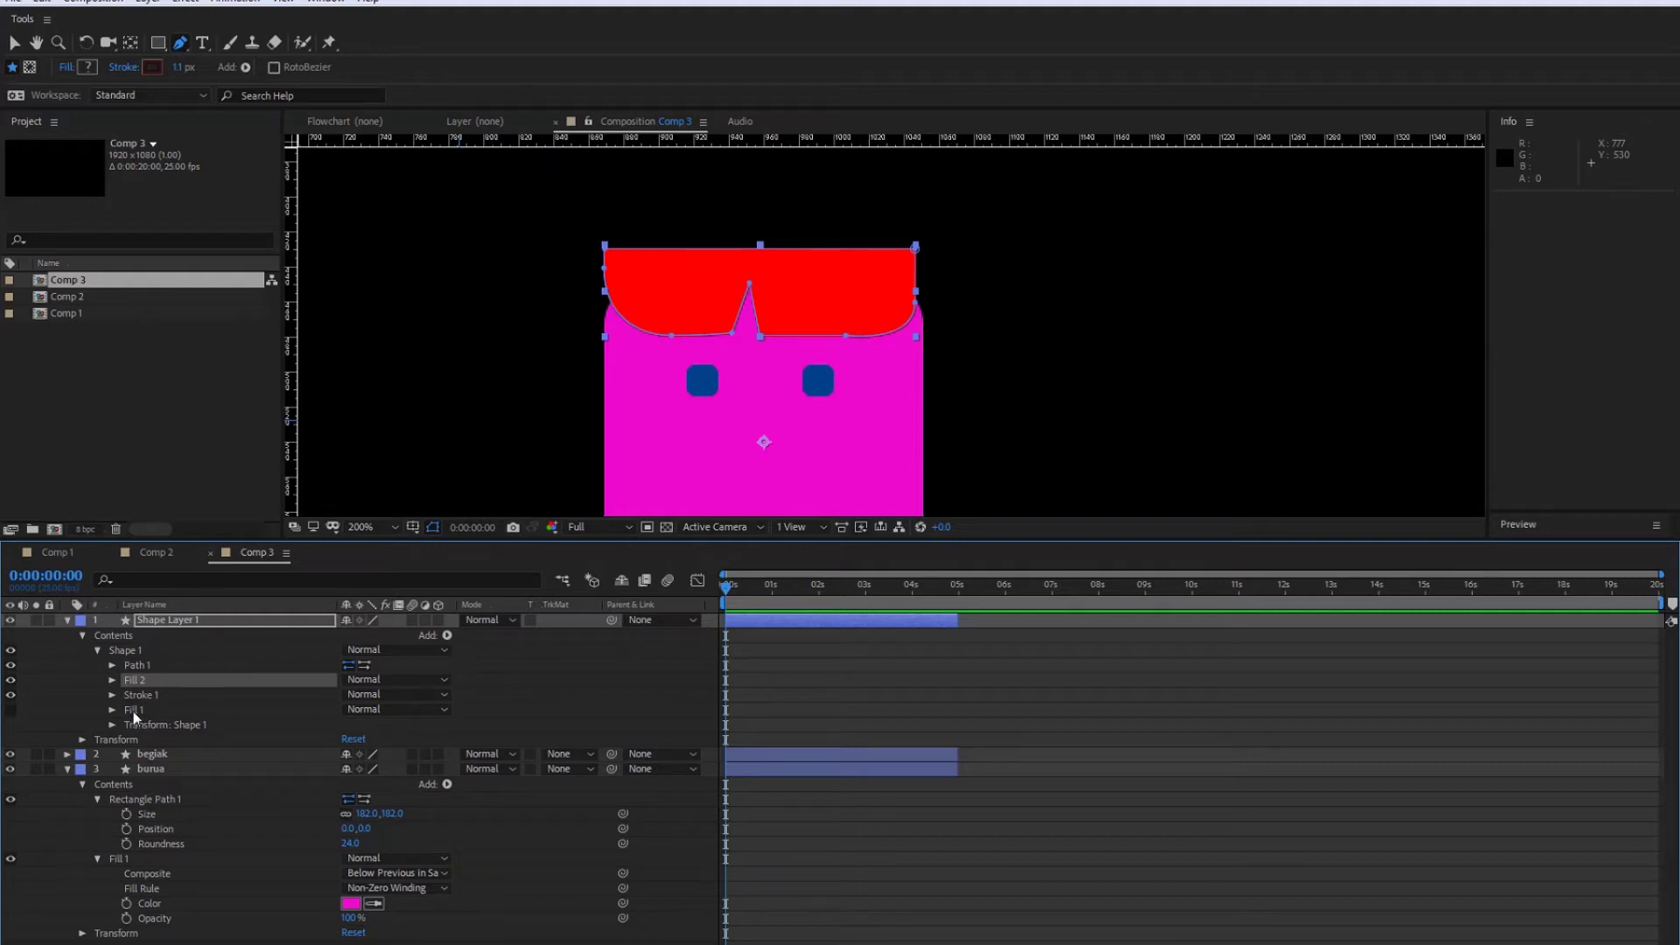
left_click(138, 698)
key("Delete")
left_click(134, 696)
key("Delete")
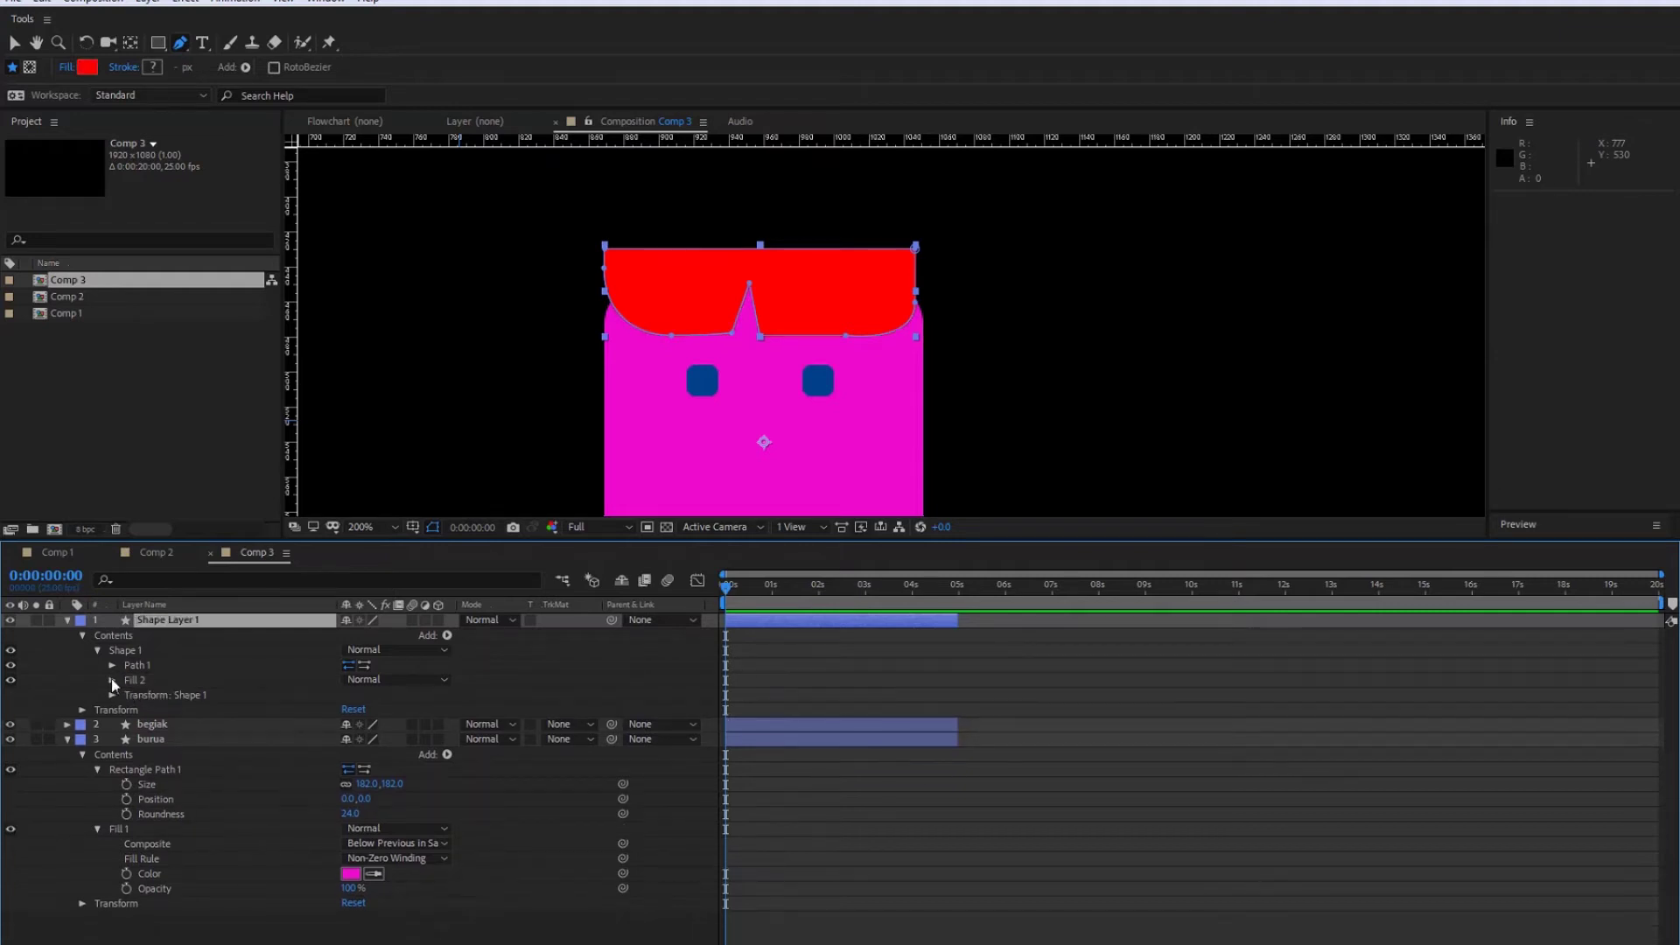
- Set the fringe's fill color to yellow FFEA00
left_click(112, 682)
left_click(348, 725)
left_click(342, 386)
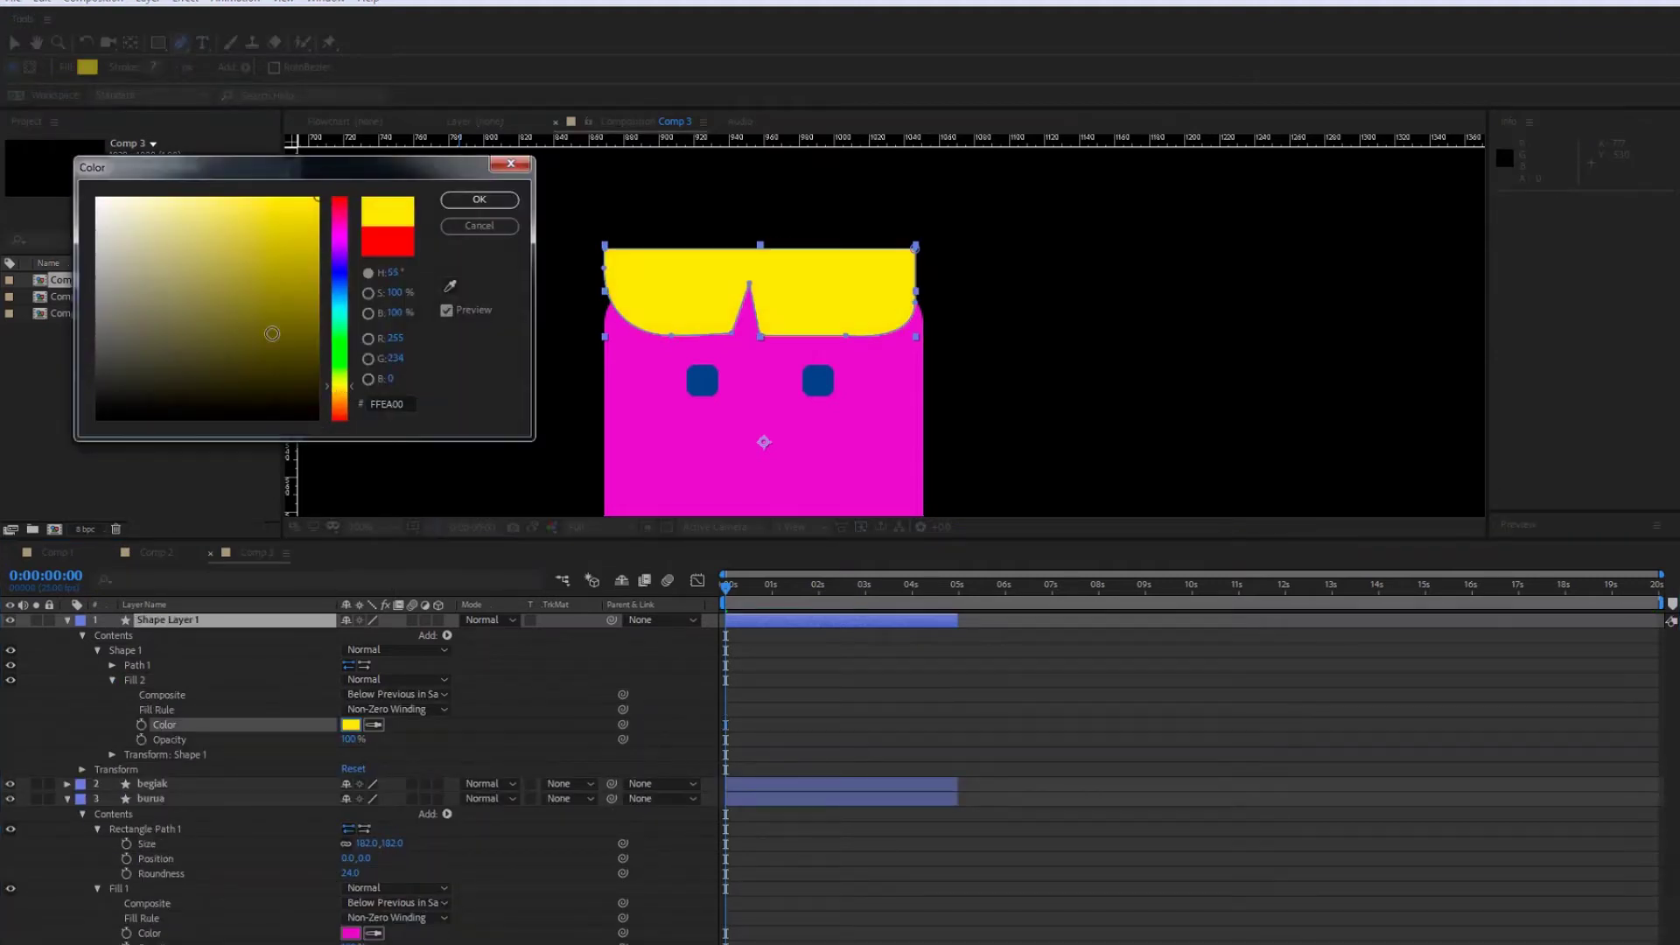
left_click(479, 201)
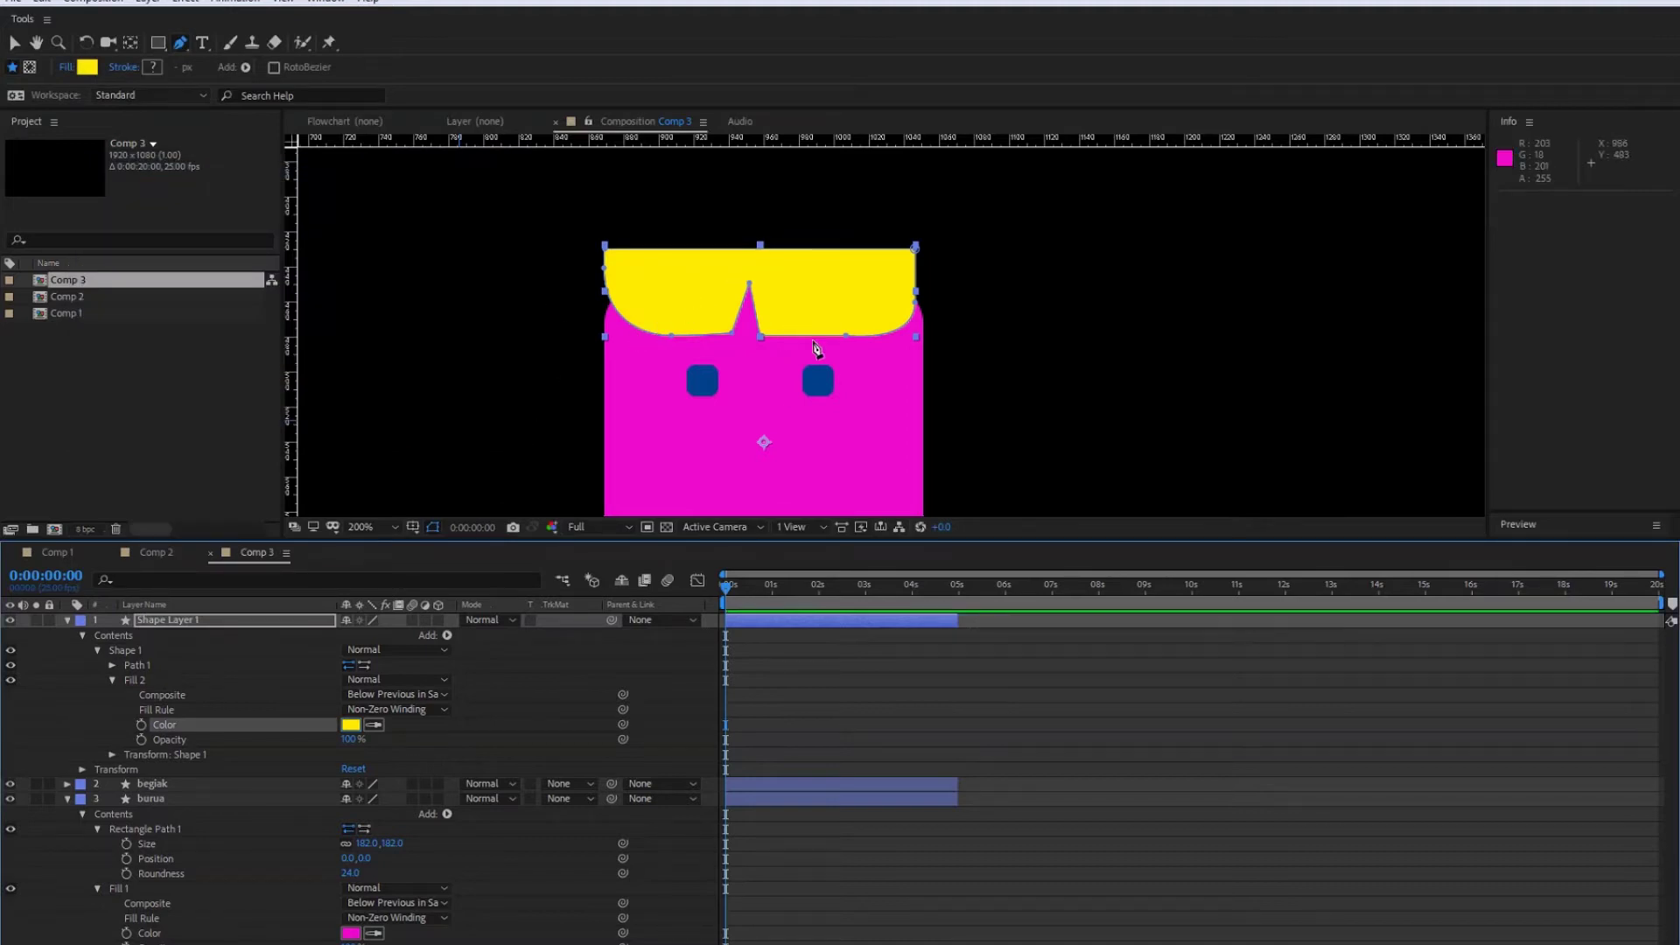
- Rename the fringe's shape layer kopetako ilea
left_click(174, 618)
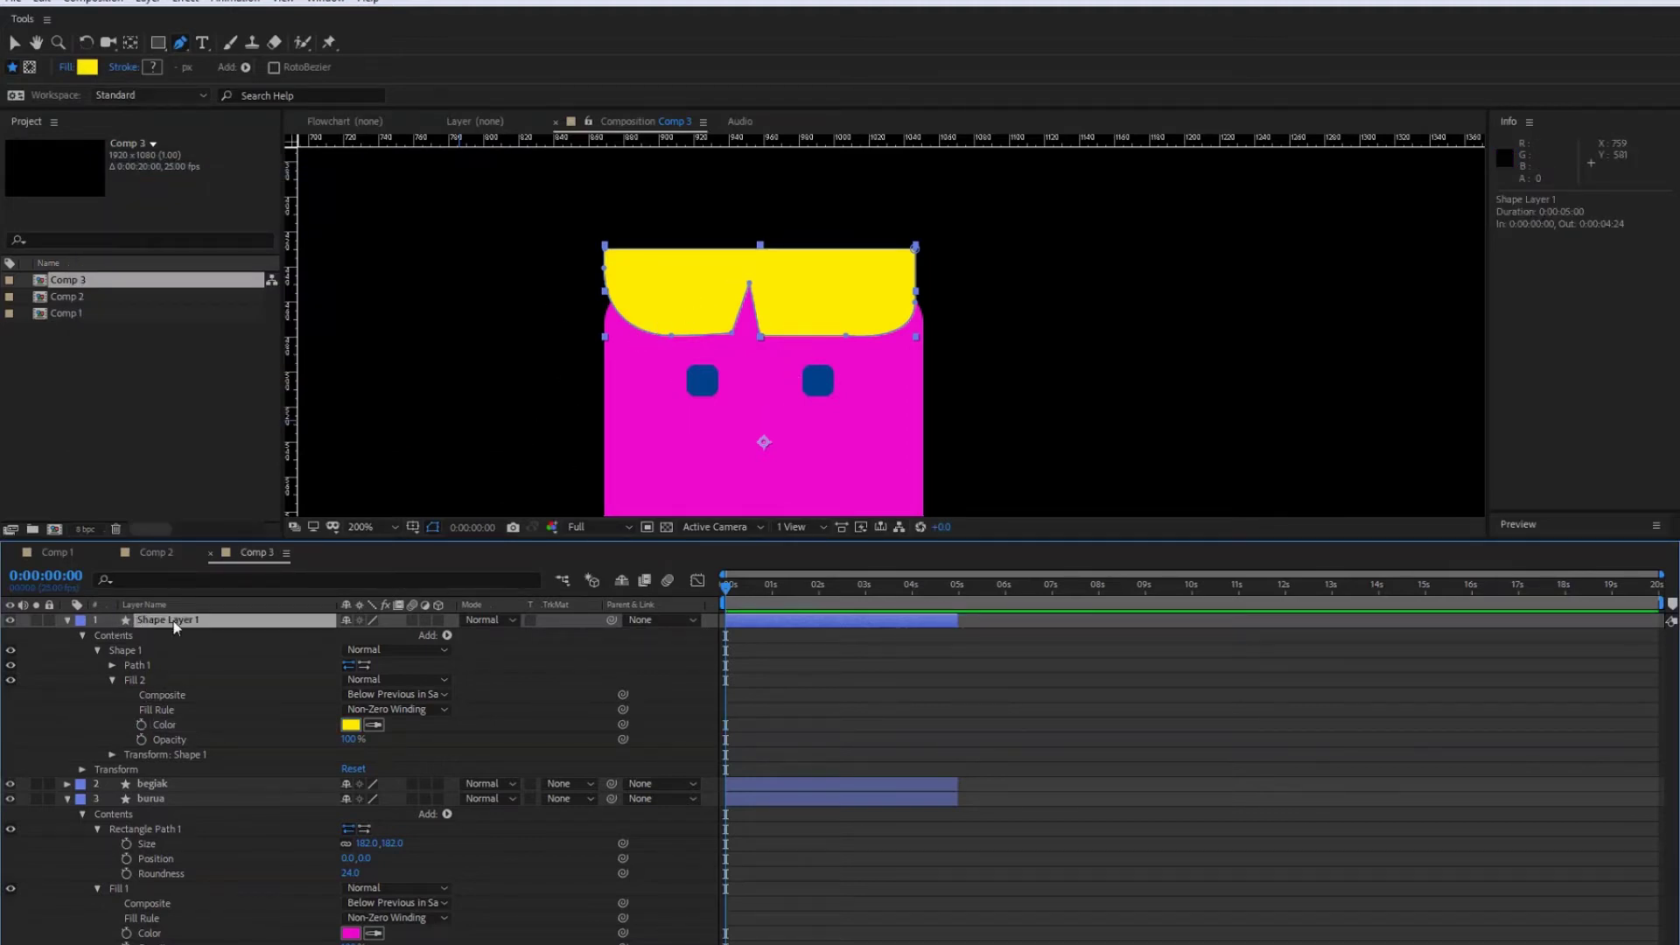
key("Return")
type("kopetako ilee")
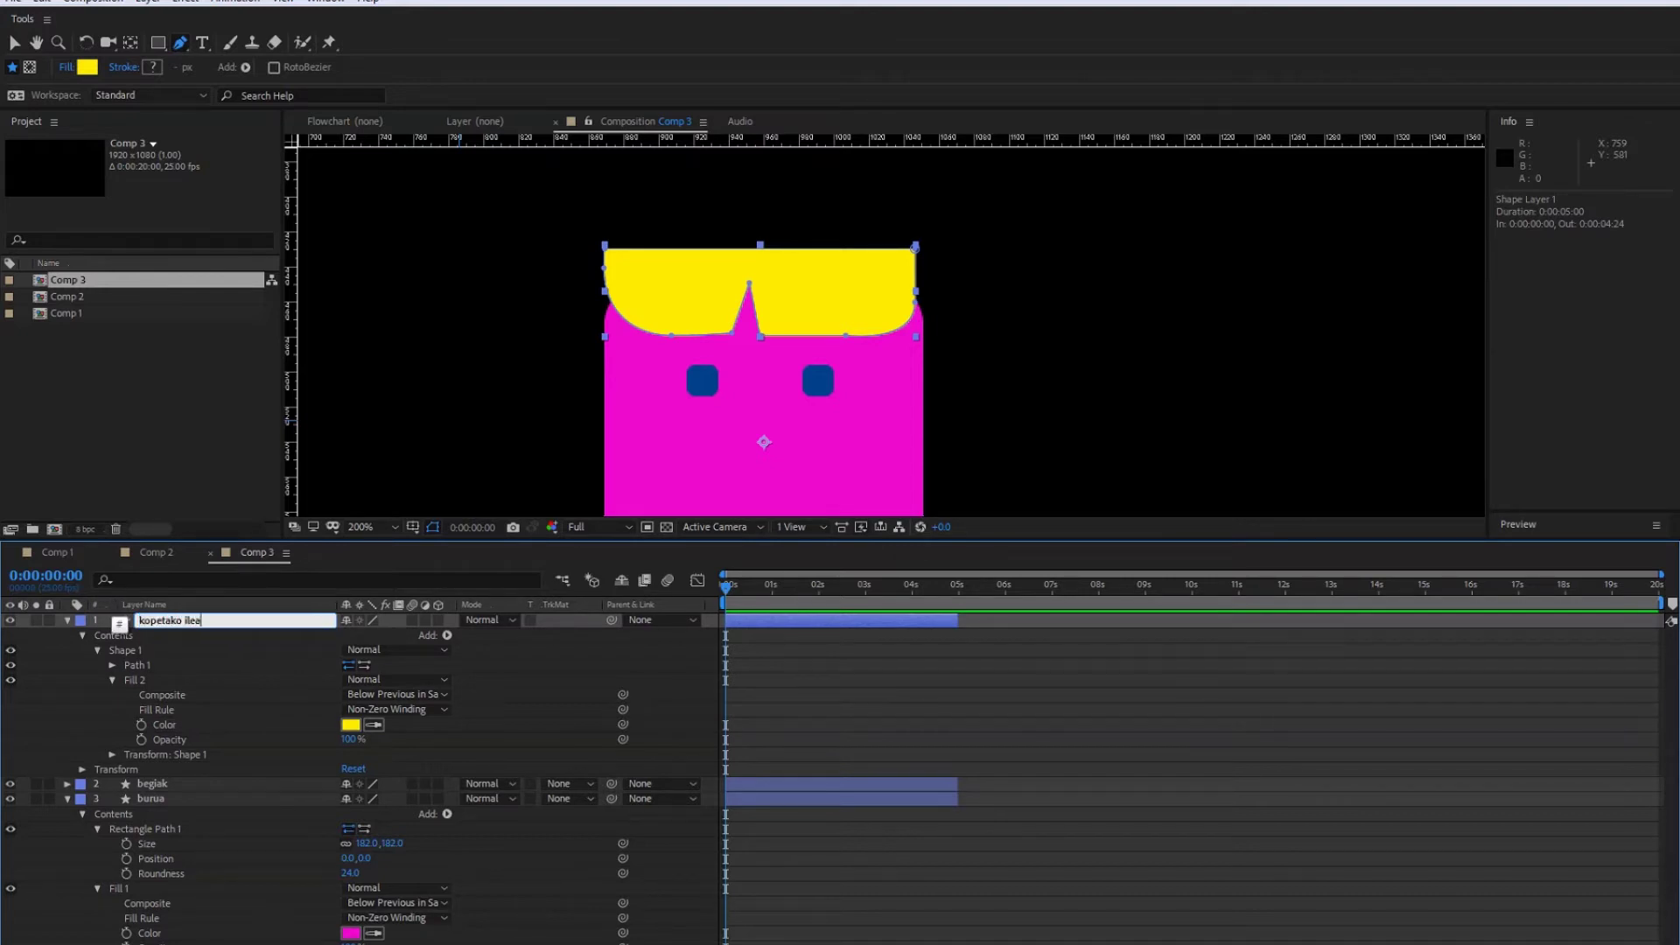
key("Return")
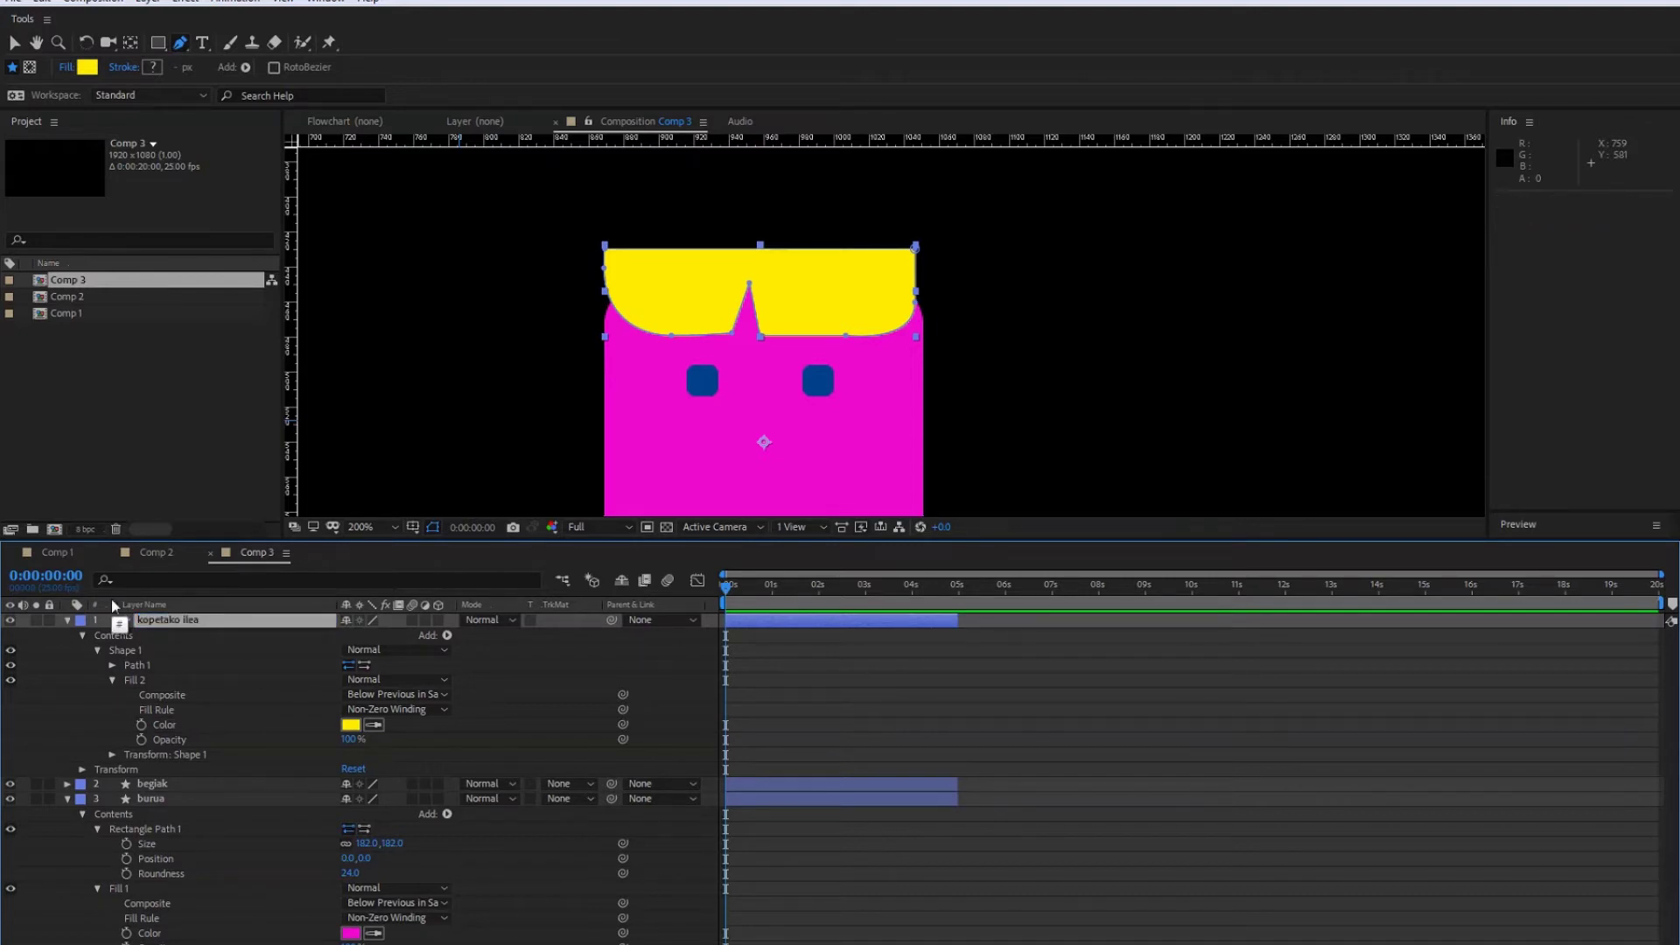
- Add a new shape layer below burua at the end of the layer stack and rename it ilea
left_click(68, 620)
right_click(187, 910)
left_click(187, 910)
right_click(101, 854)
mouse_move(288, 655)
left_click(357, 776)
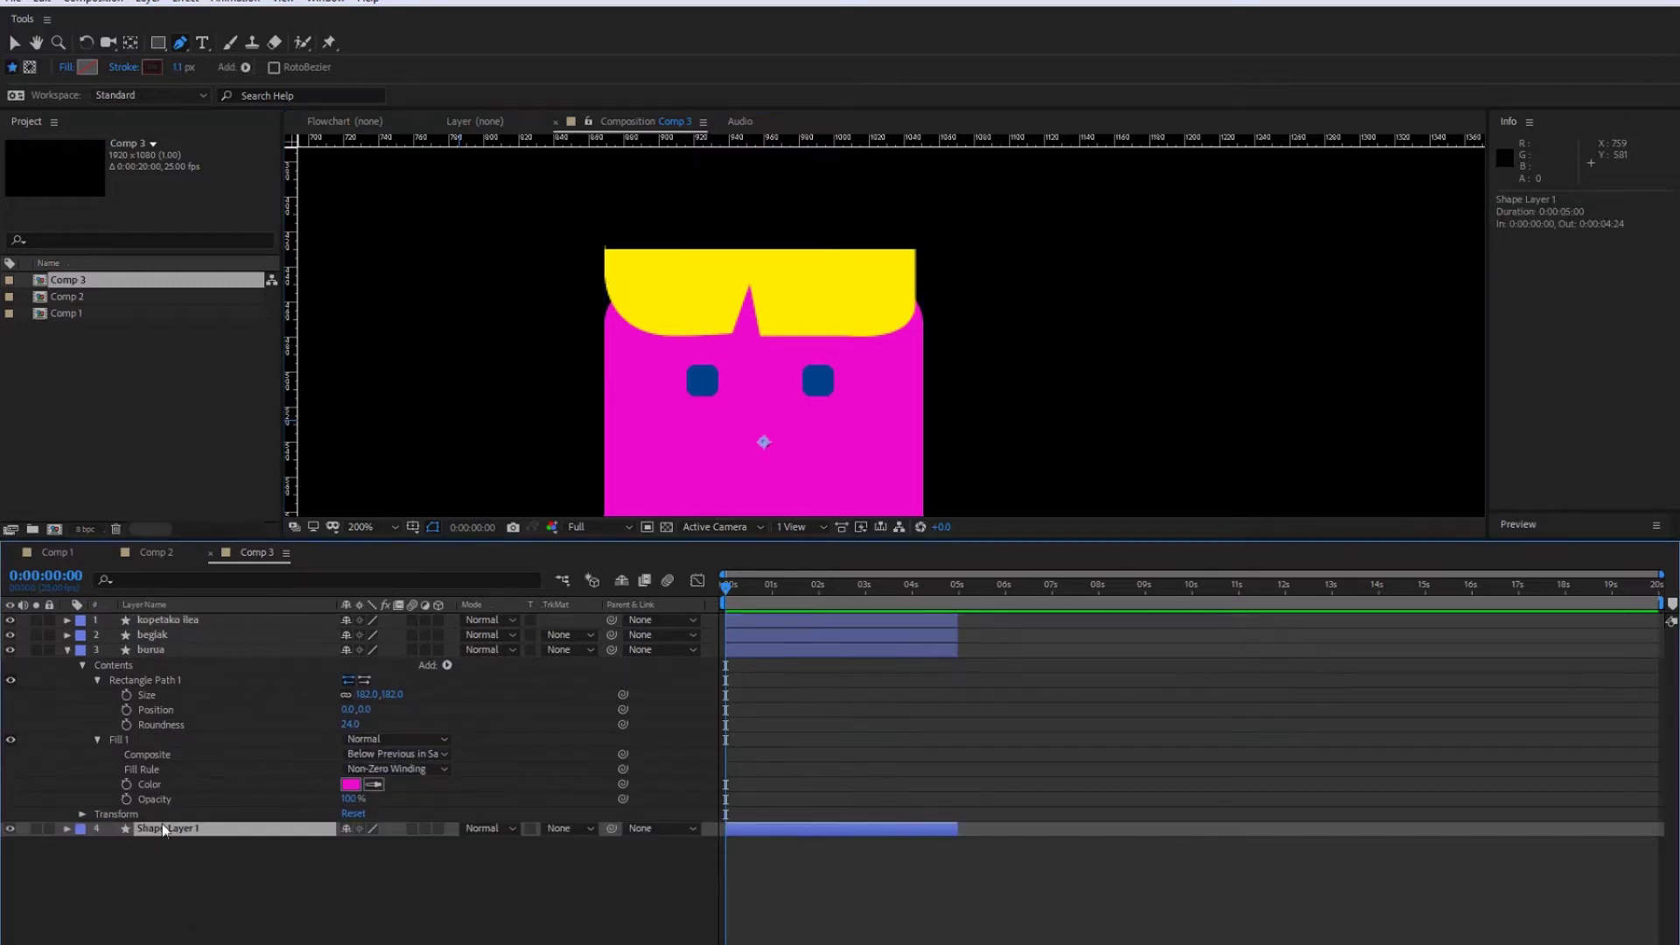
key("Return")
type("ilea")
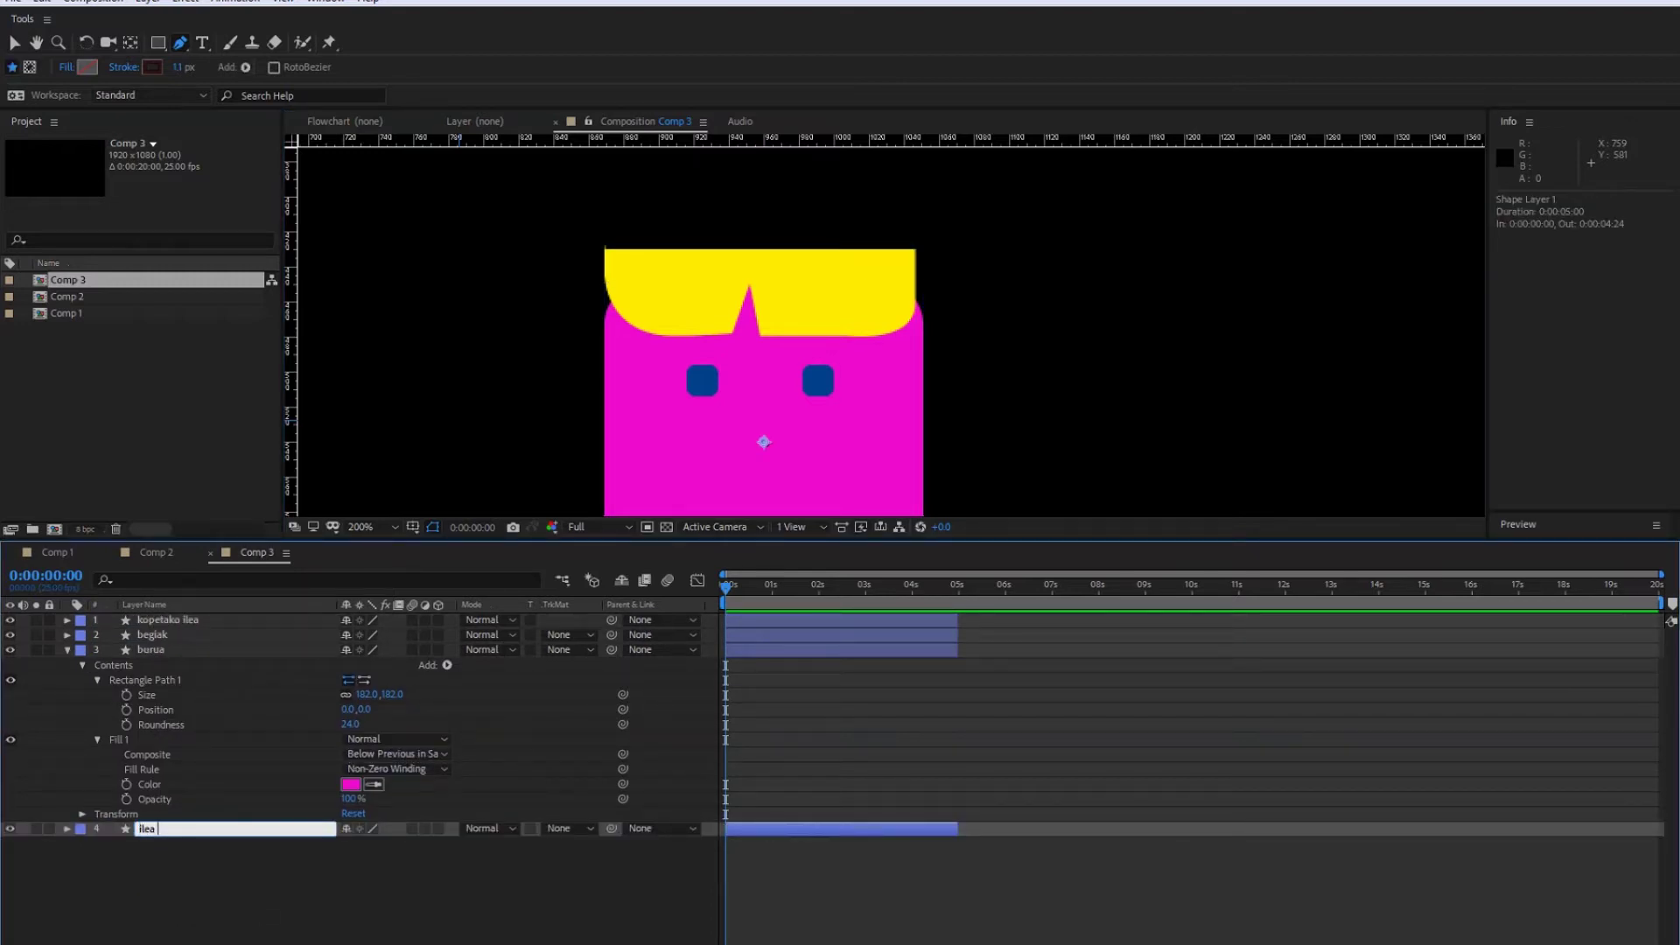
key("Return")
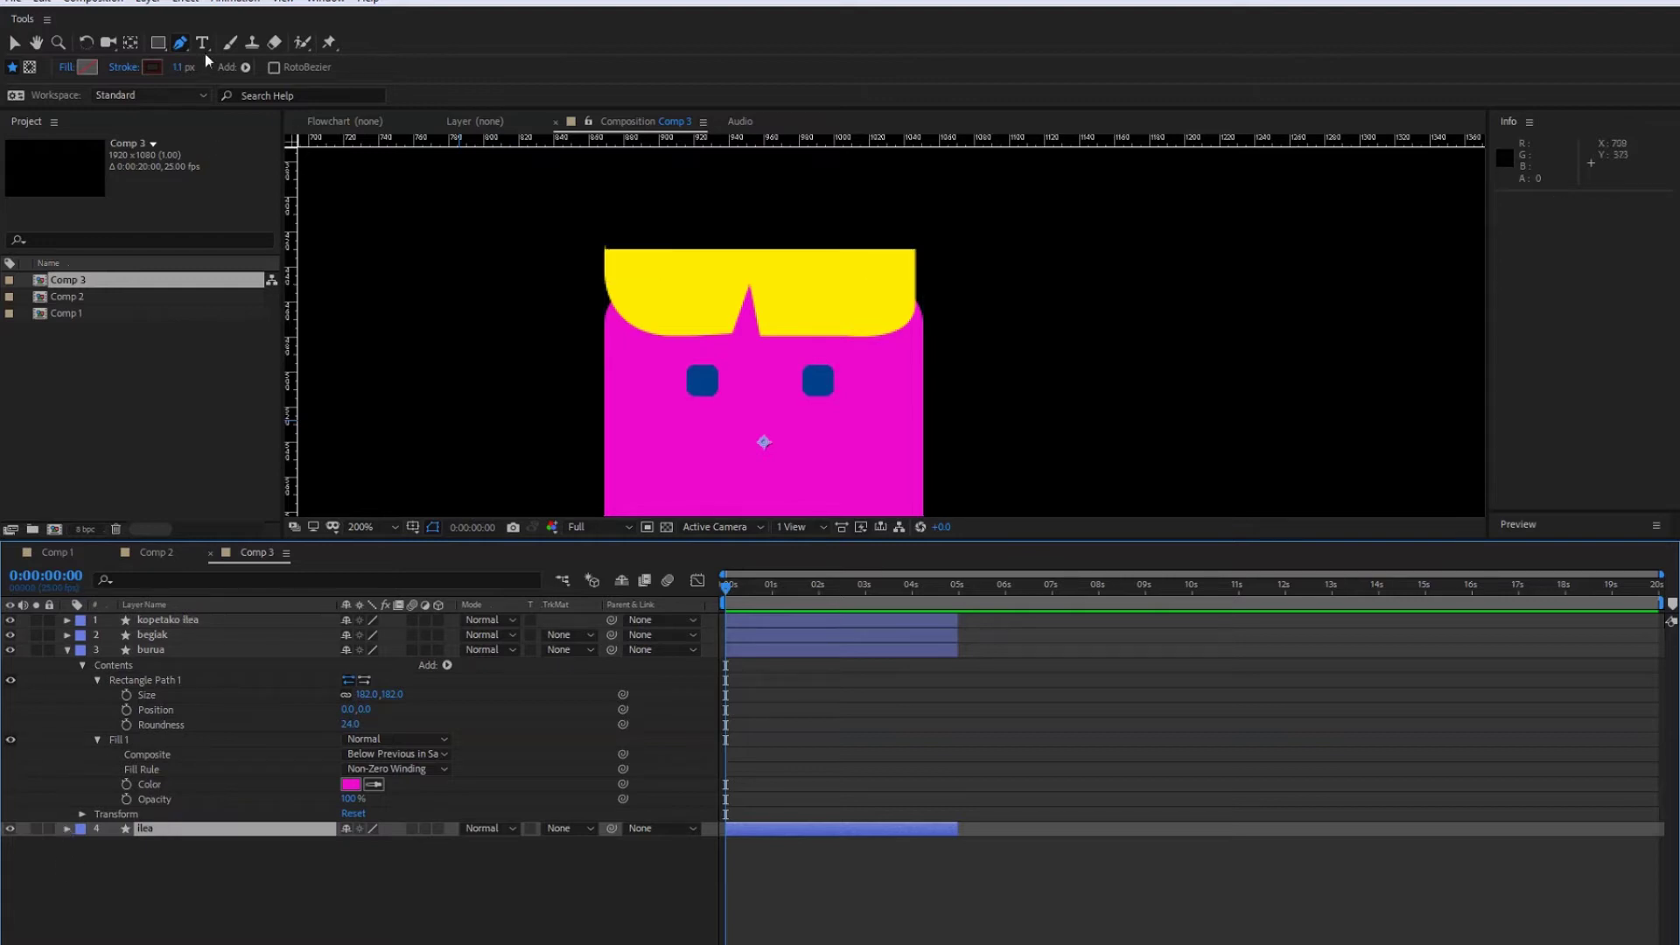
left_click(67, 828)
left_click(180, 42)
left_click(742, 165)
left_click(138, 843)
left_click(446, 844)
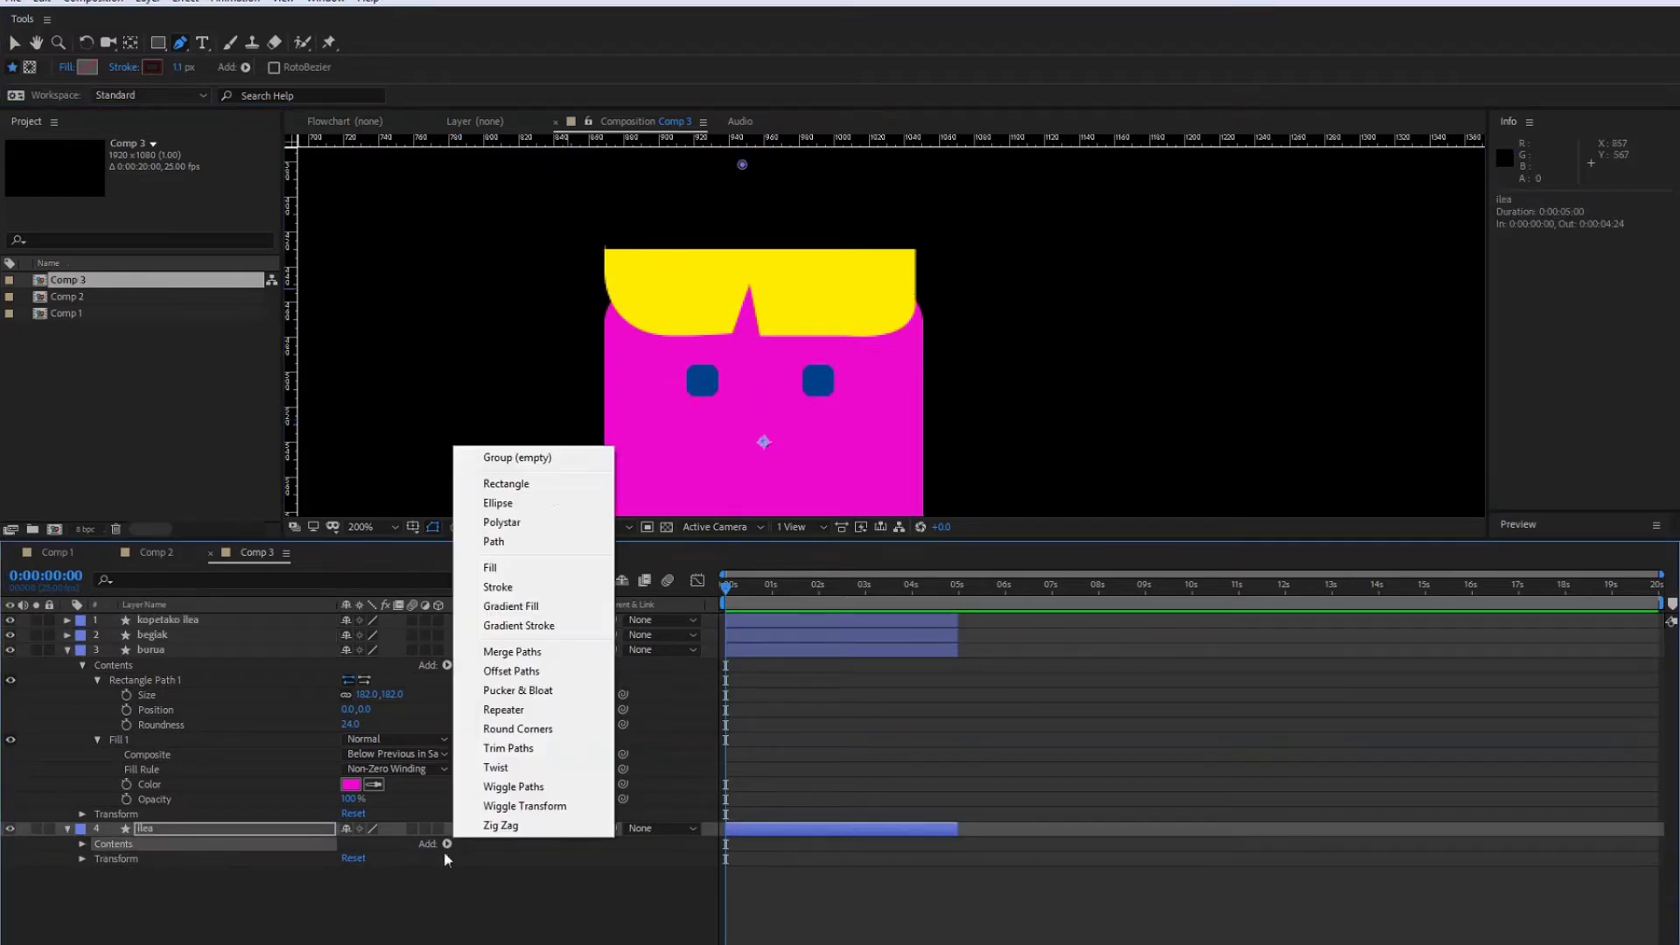
left_click(490, 566)
left_click(762, 164)
left_click_drag(742, 165, 772, 165)
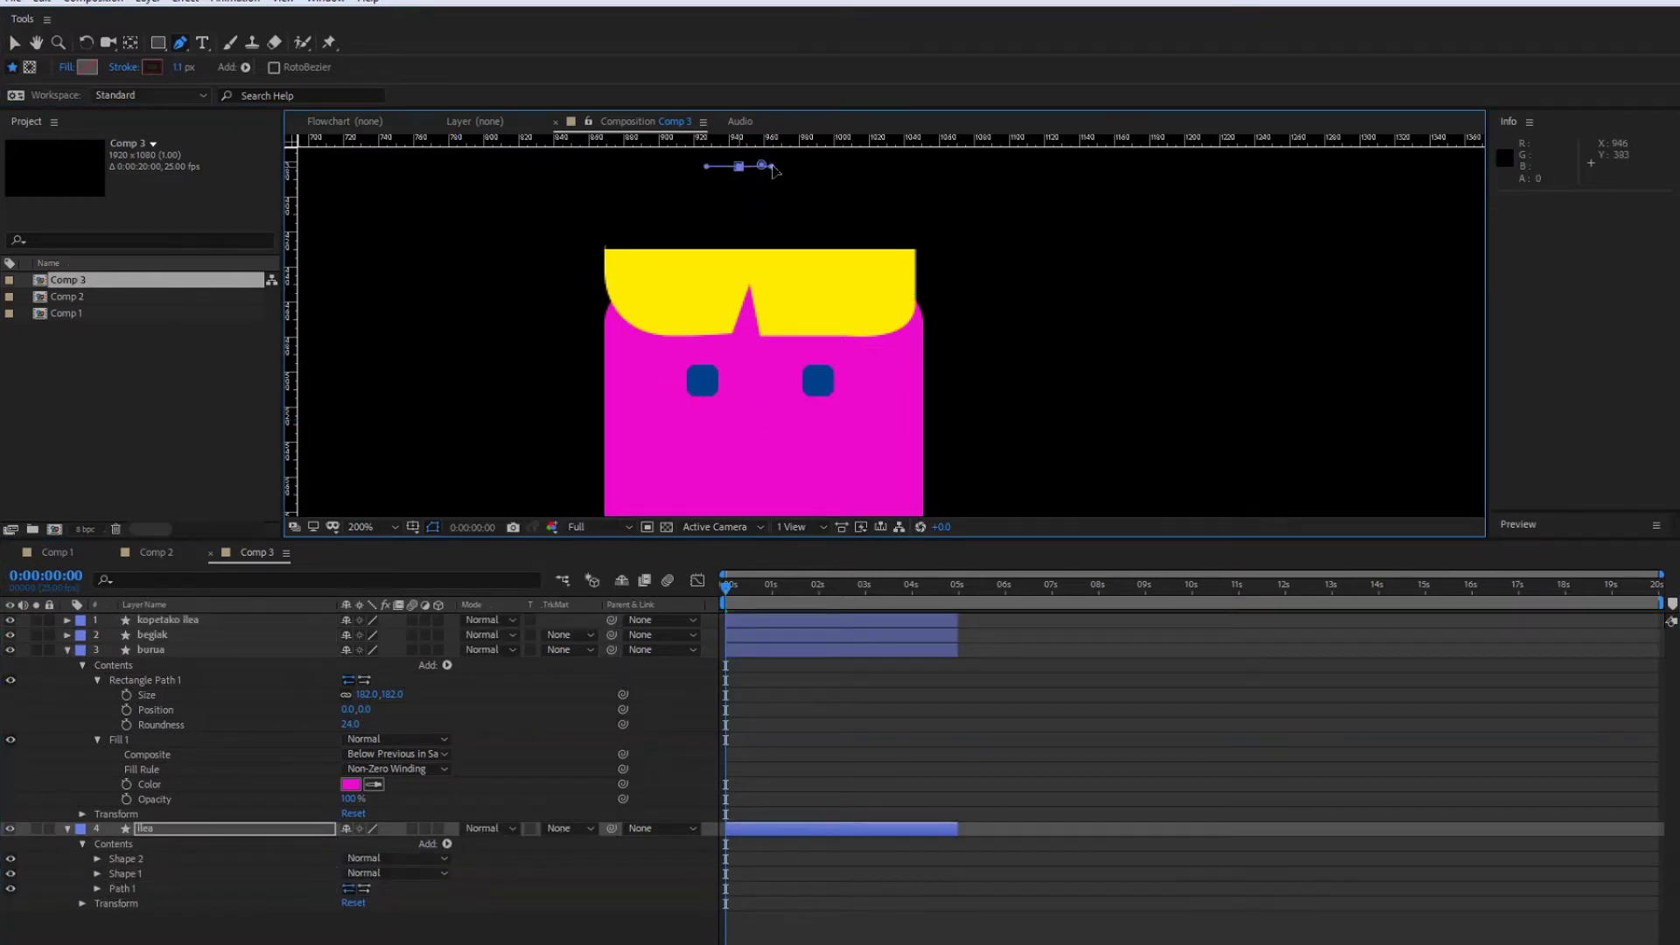
left_click(123, 878)
key("Delete")
left_click(124, 863)
- Draw the back hair outline on ilea with the Pen tool, curving over the crown, flaring outward beside the face and following the head's lower edge
left_click(749, 166)
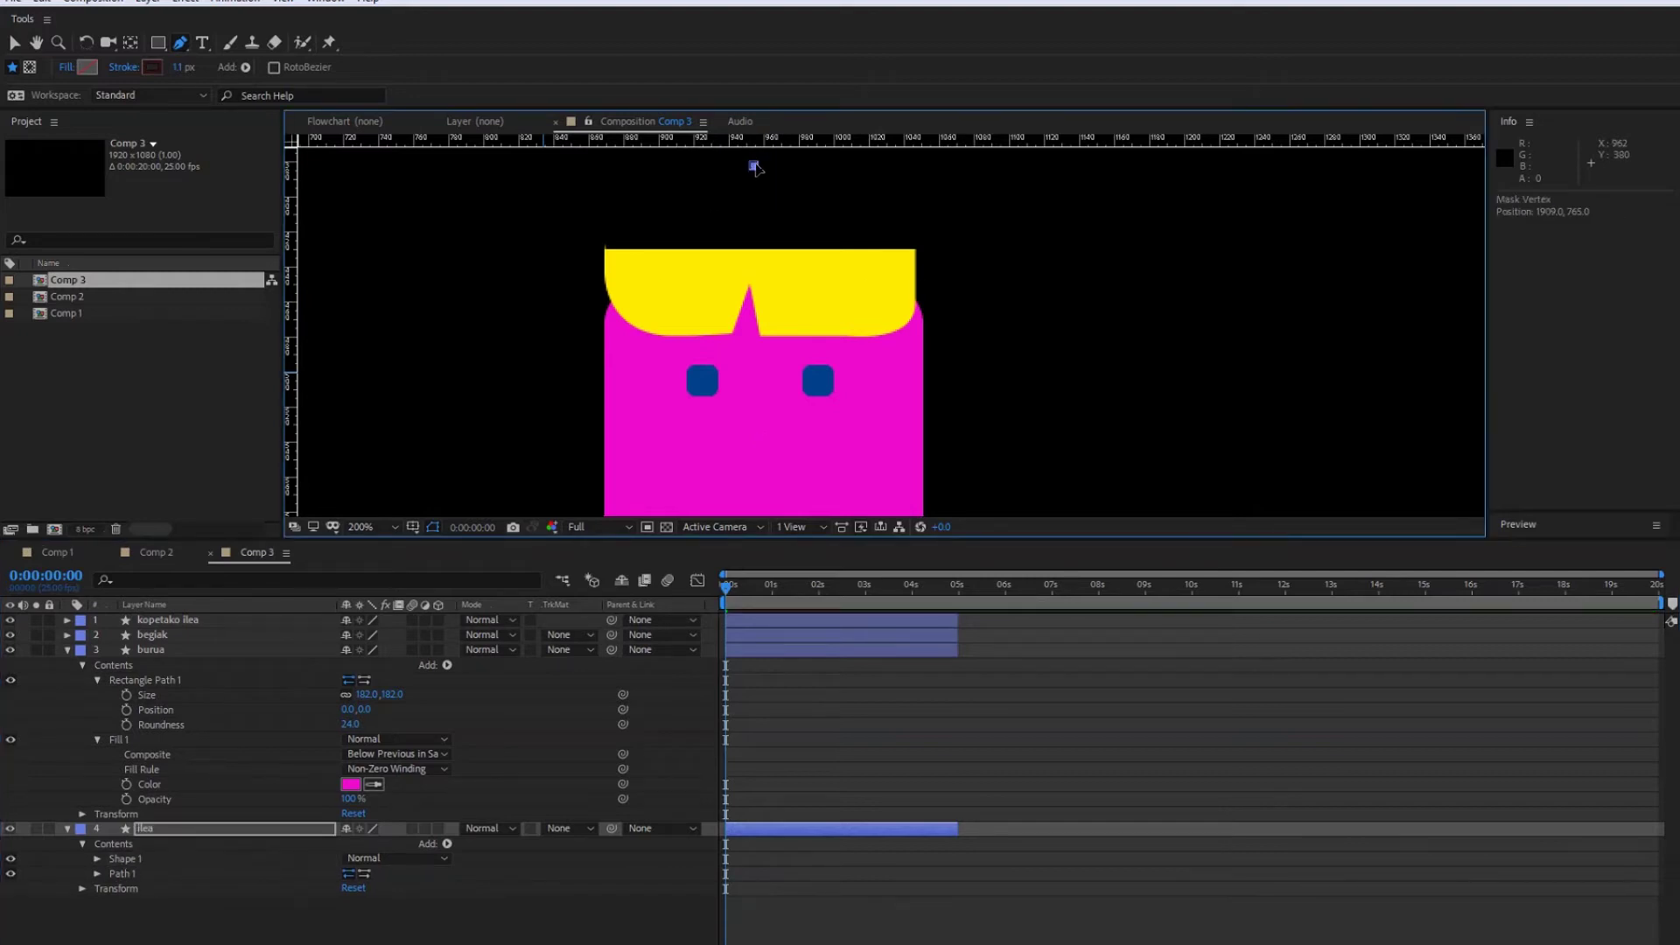
left_click_drag(599, 267, 599, 175)
left_click_drag(560, 476, 645, 368)
left_click_drag(798, 435, 701, 470)
left_click(1017, 475)
key("v")
left_click_drag(1061, 166, 973, 287)
left_click(883, 376)
left_click_drag(883, 376, 611, 285)
left_click_drag(669, 501, 669, 466)
key("g")
left_click(666, 464)
left_click_drag(755, 333, 751, 287)
left_click_drag(703, 299, 850, 307)
left_click_drag(802, 385, 745, 269)
left_click(766, 438)
left_click_drag(770, 444, 949, 436)
key("comma")
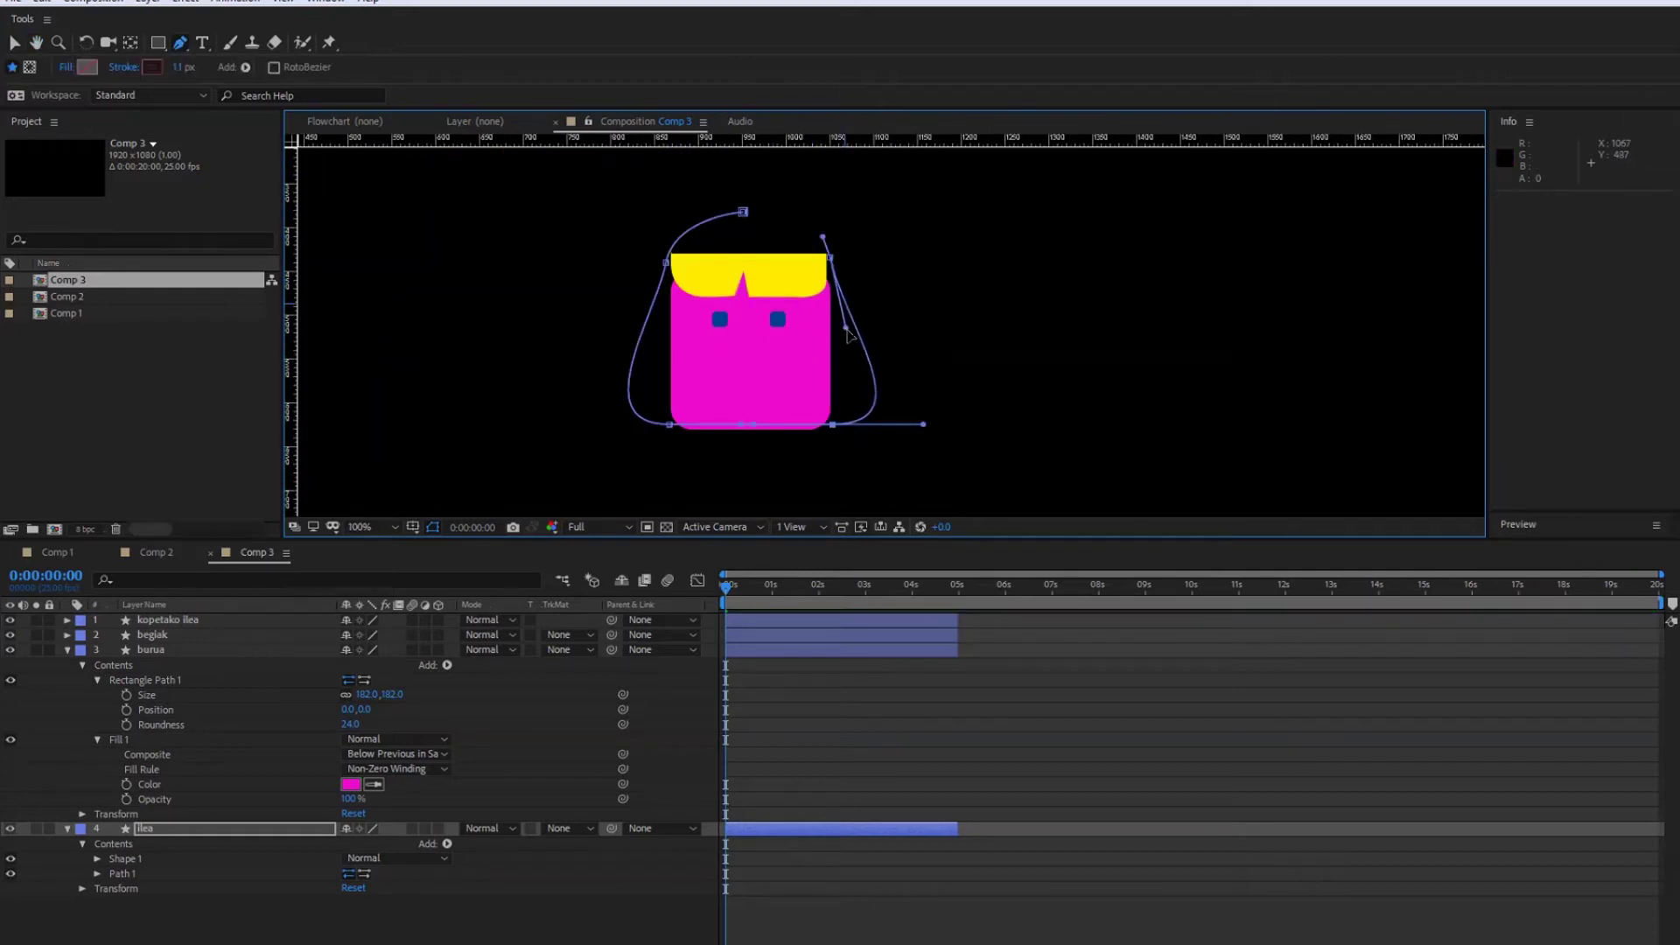
- Close the hair outline with a rounded crown and adjust the curve handles so both flared sides match
left_click_drag(743, 212, 809, 213)
left_click(666, 263)
left_click(829, 257)
left_click_drag(854, 338, 845, 312)
left_click(666, 262)
left_click(832, 424)
left_click(670, 424)
left_click(833, 424)
left_click_drag(923, 425, 934, 428)
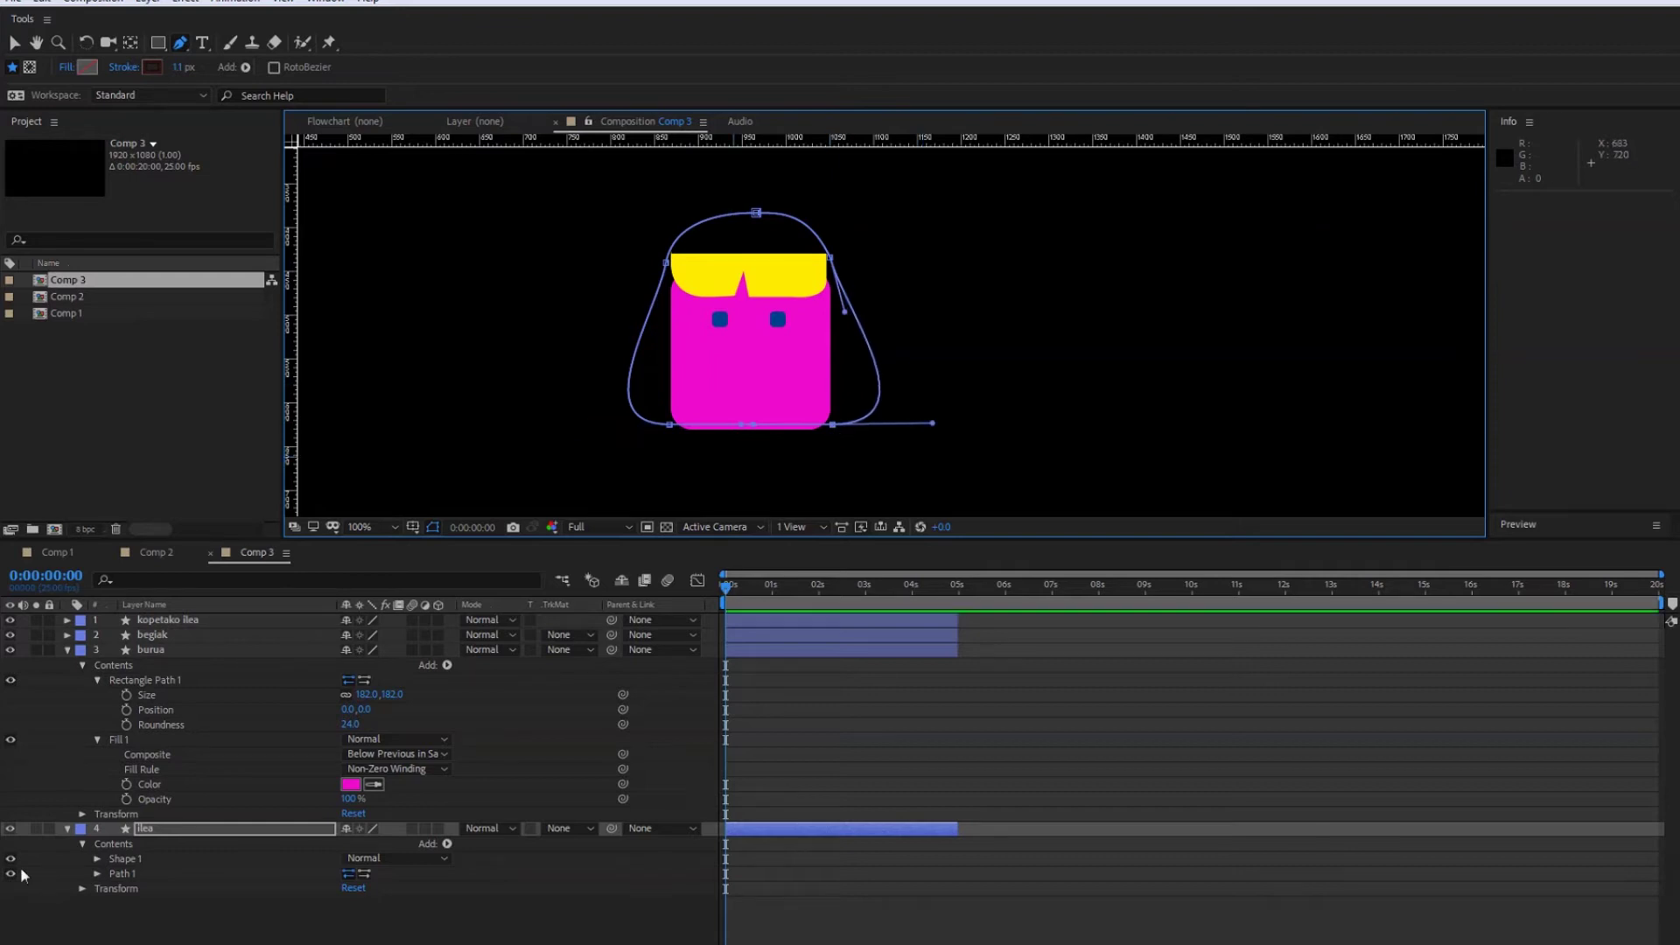
- Add a new fill to the back hair shape and sample the fringe's yellow as its color
left_click(448, 843)
left_click(485, 567)
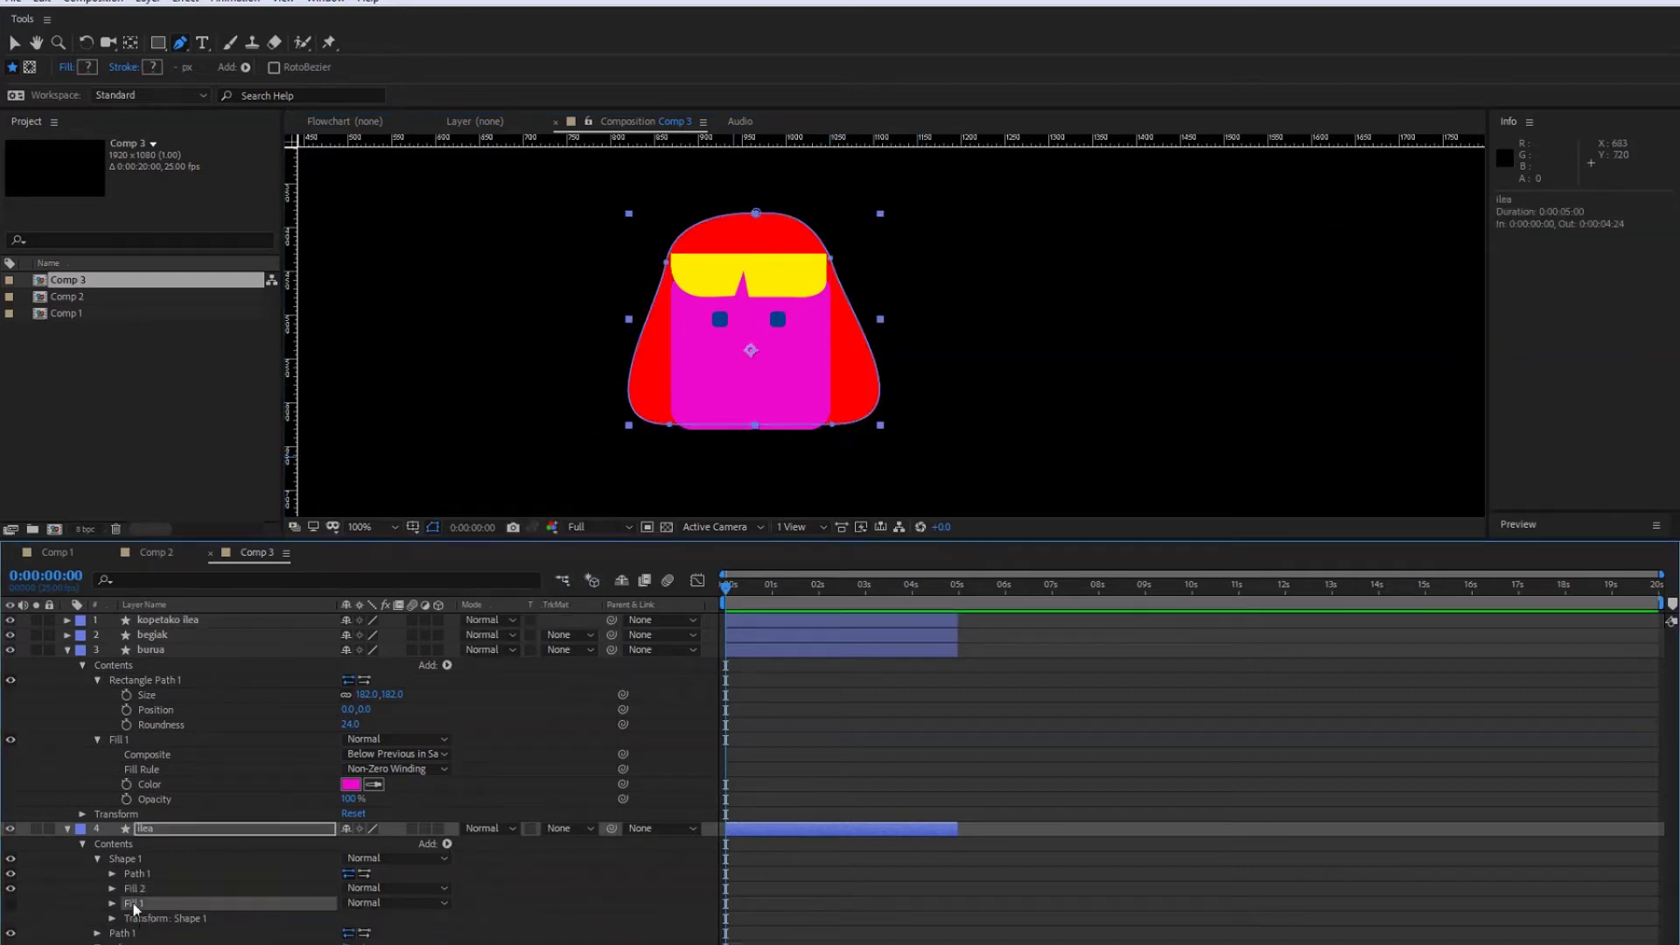
left_click(112, 888)
left_click(373, 933)
left_click(706, 262)
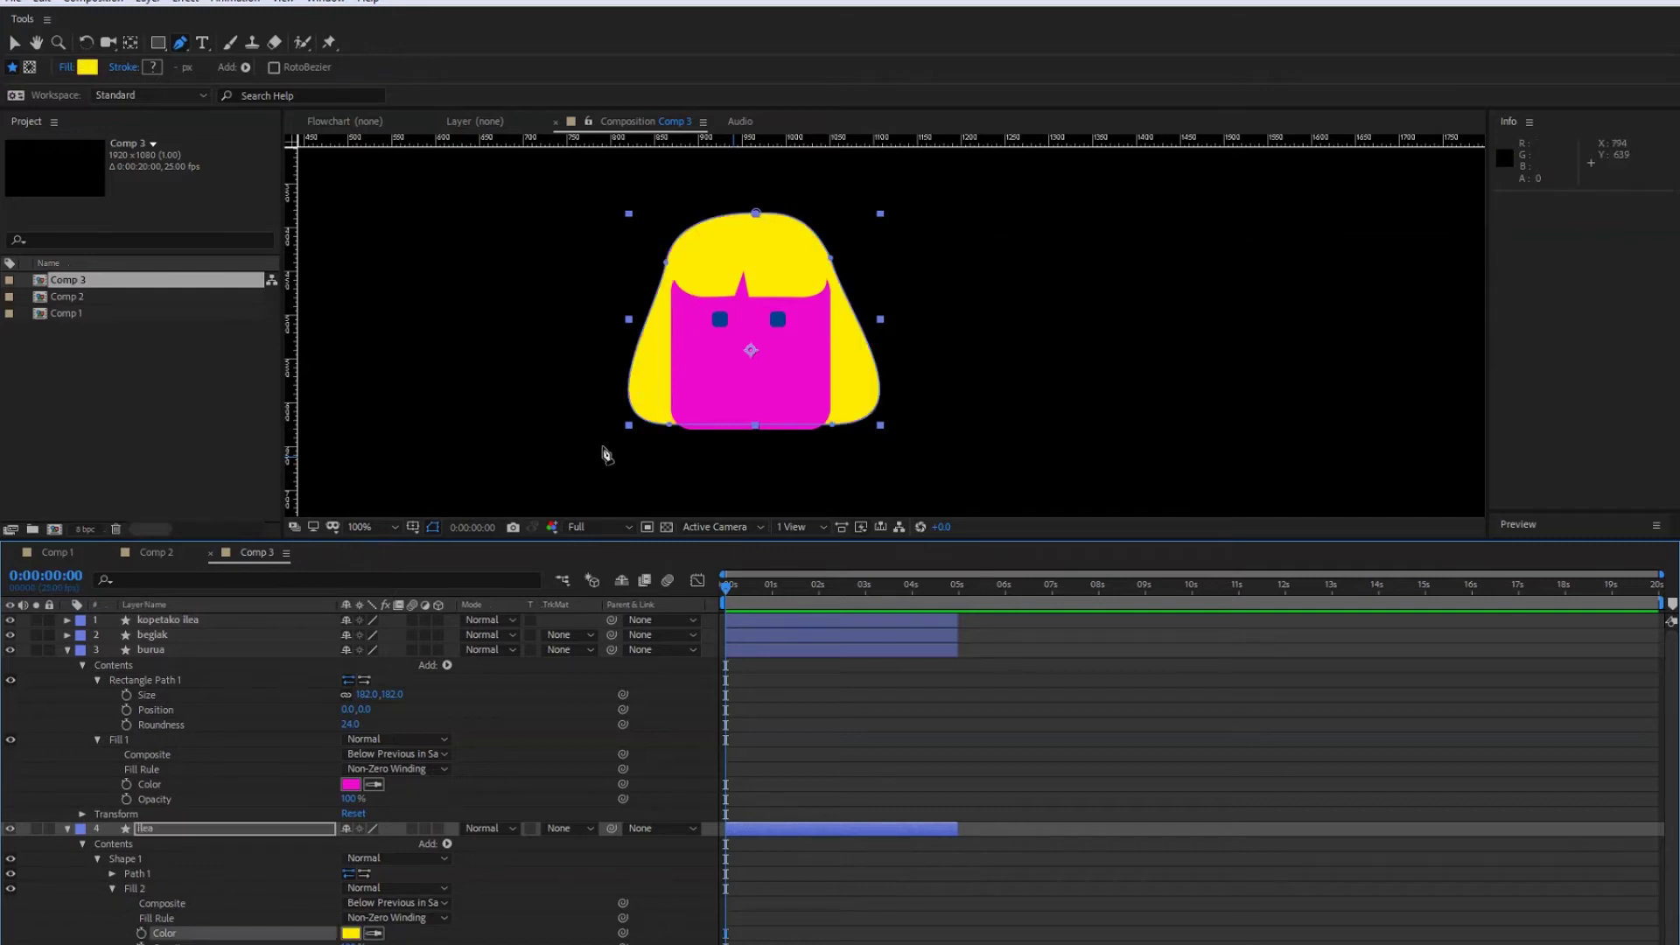
- Add a new shape layer above burua and rename it ahoa
right_click(91, 699)
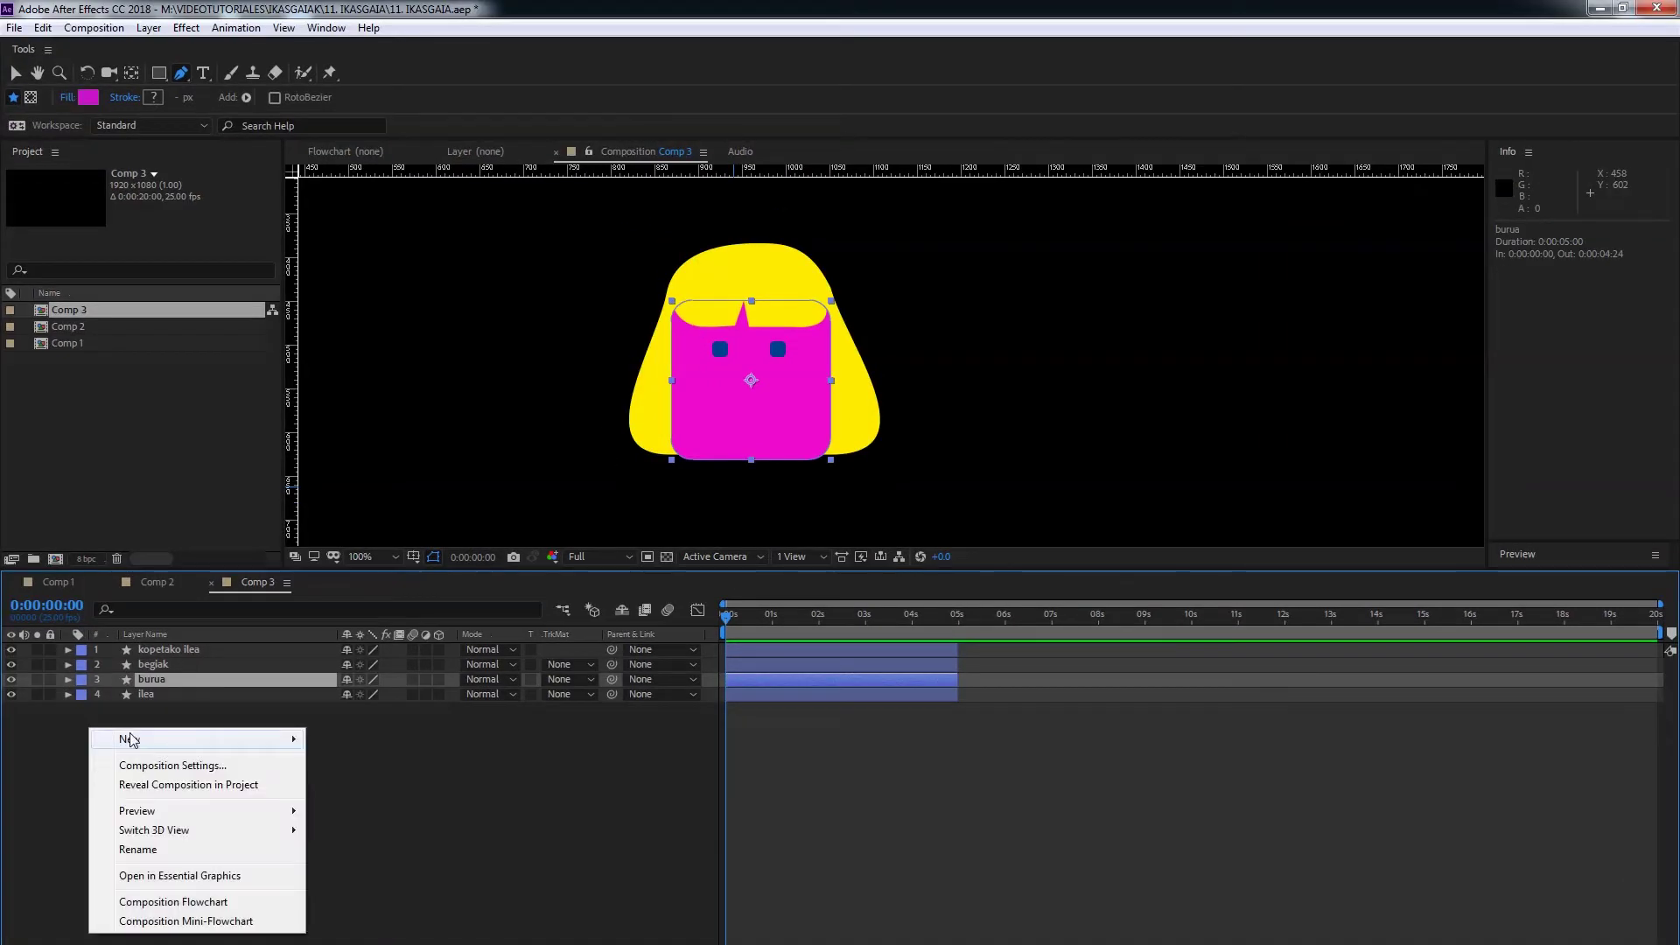
mouse_move(263, 710)
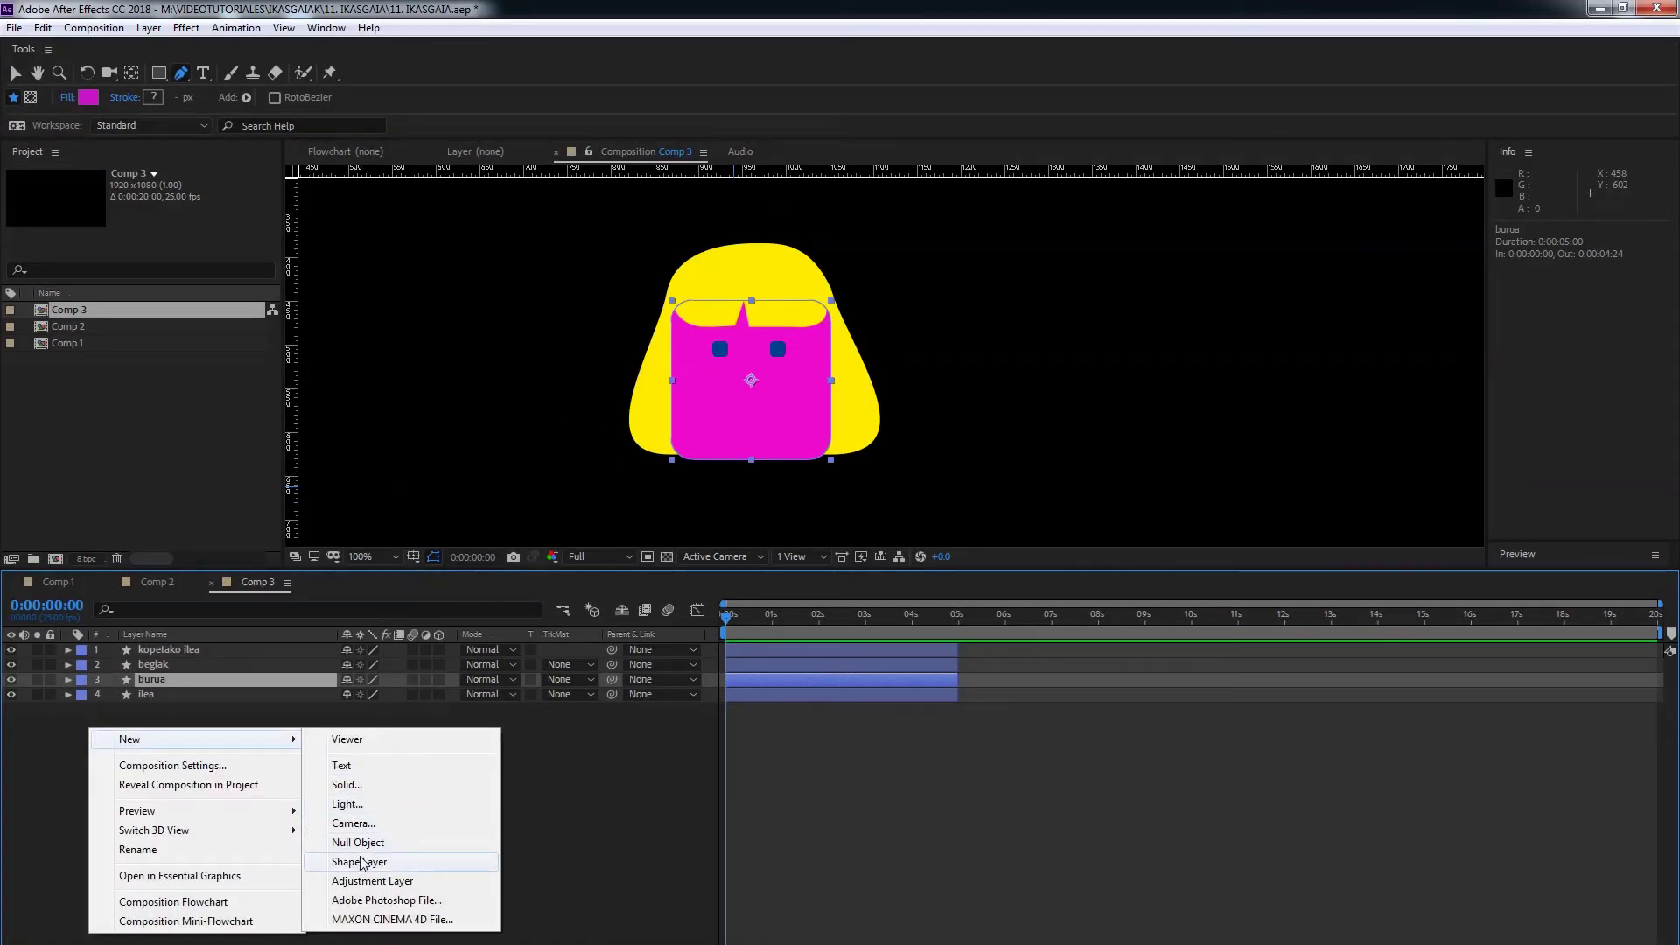
left_click(361, 862)
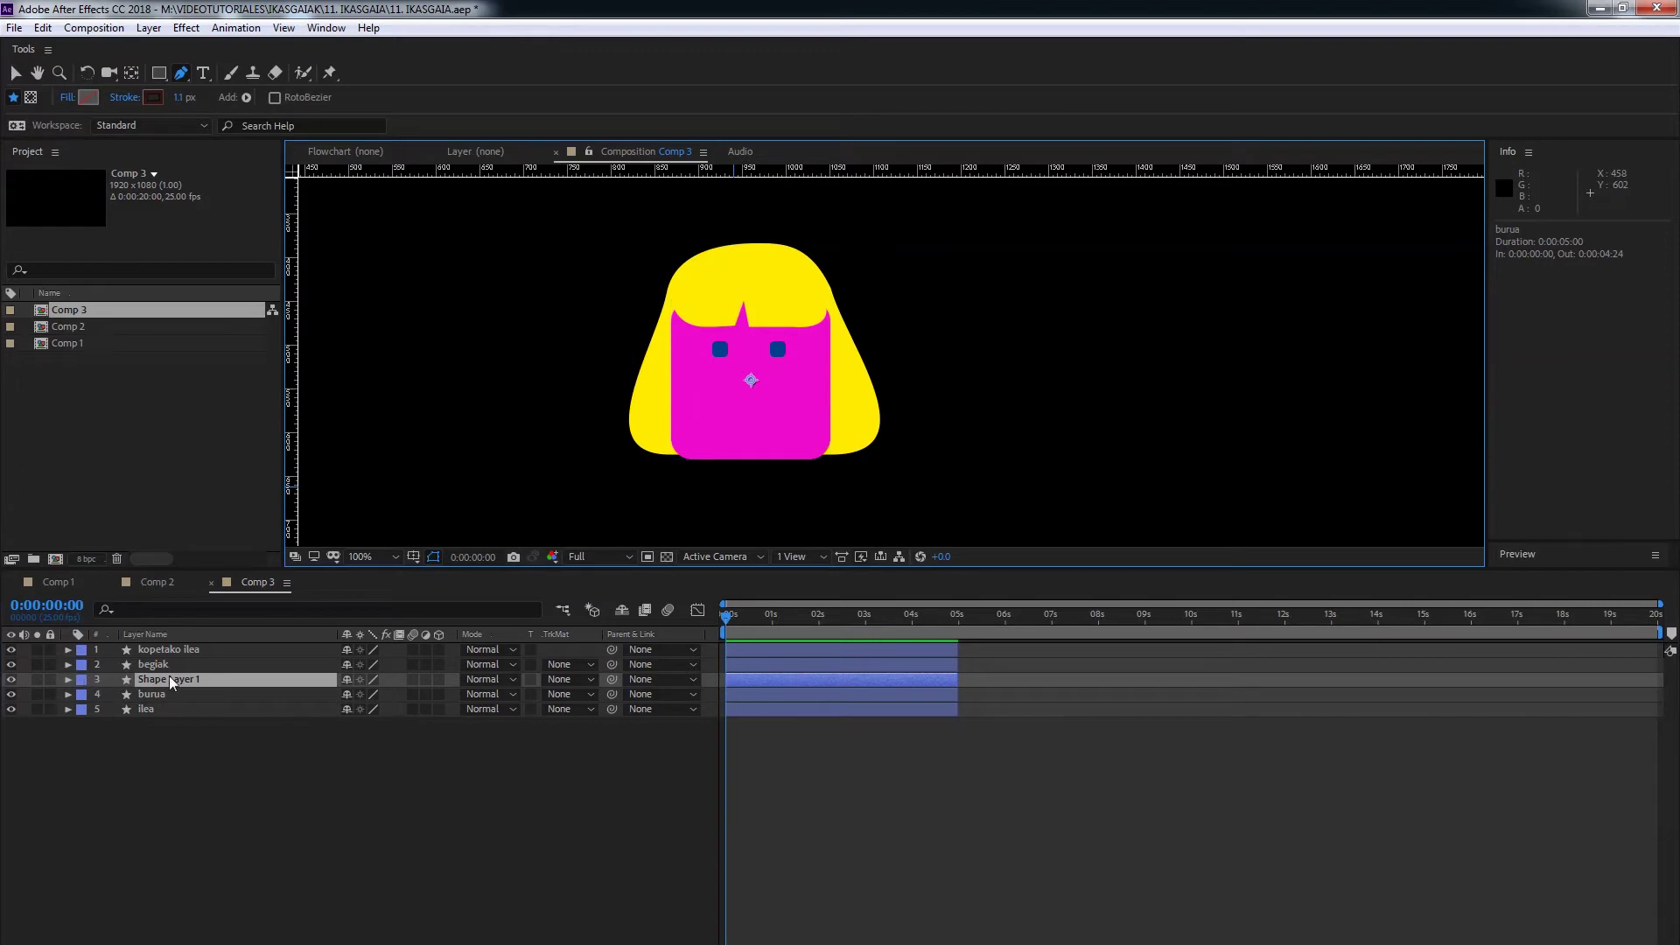
key("Return")
type("ahoa")
key("Return")
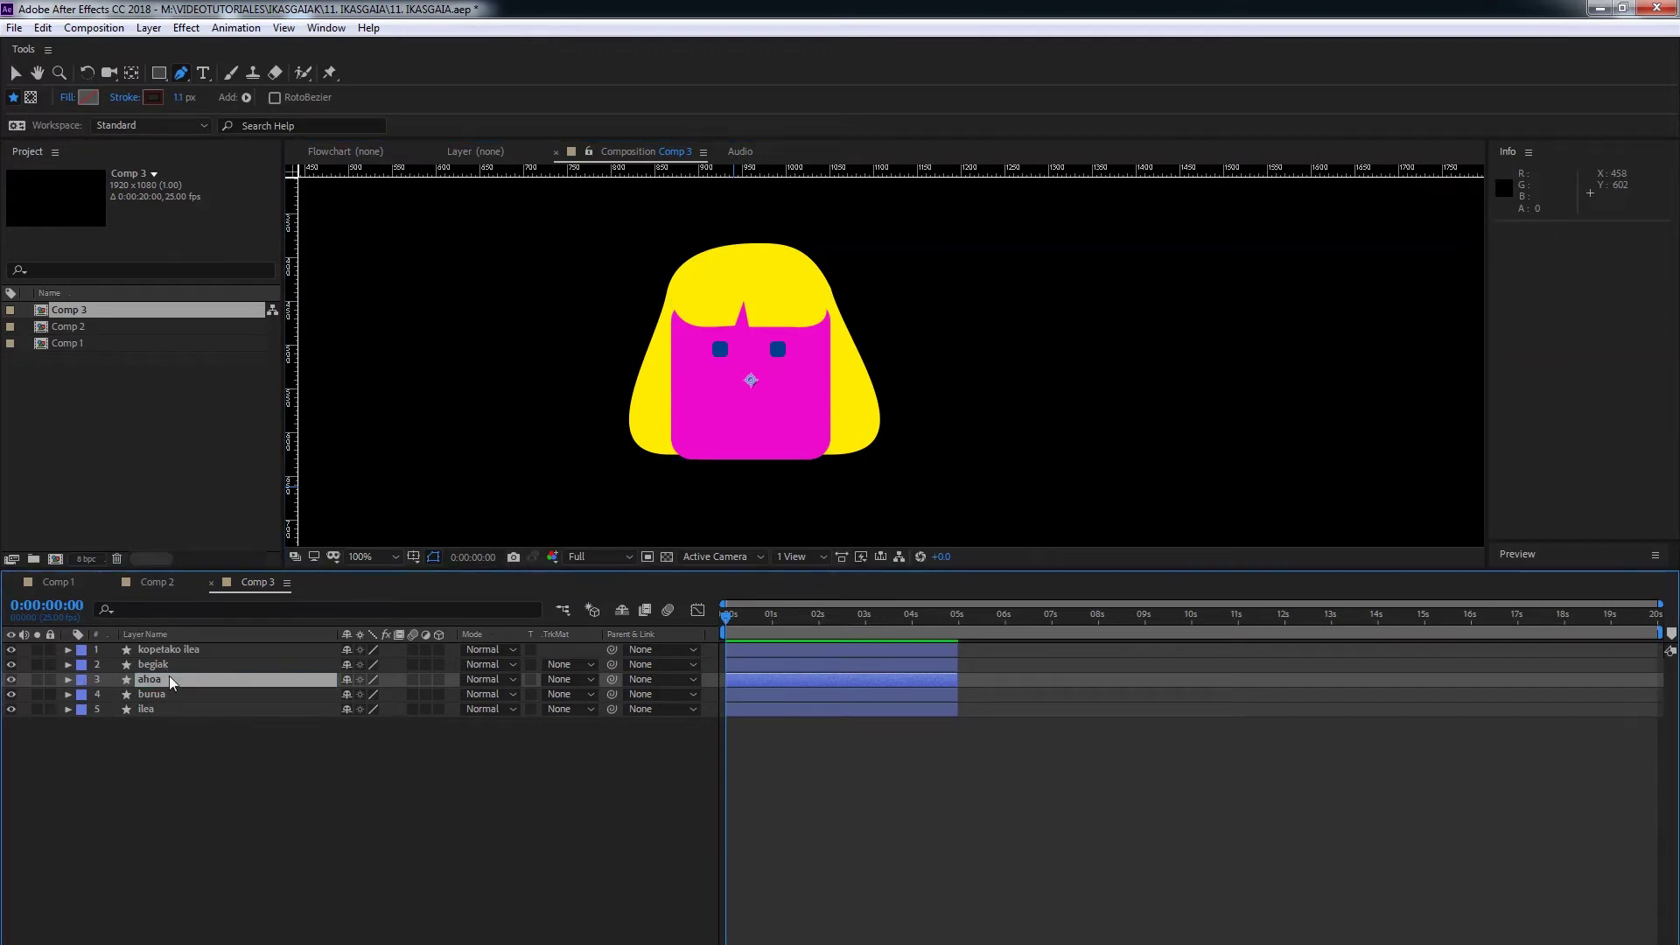
- Add a rectangle path and a fill to the ahoa layer
left_click(69, 680)
left_click(447, 694)
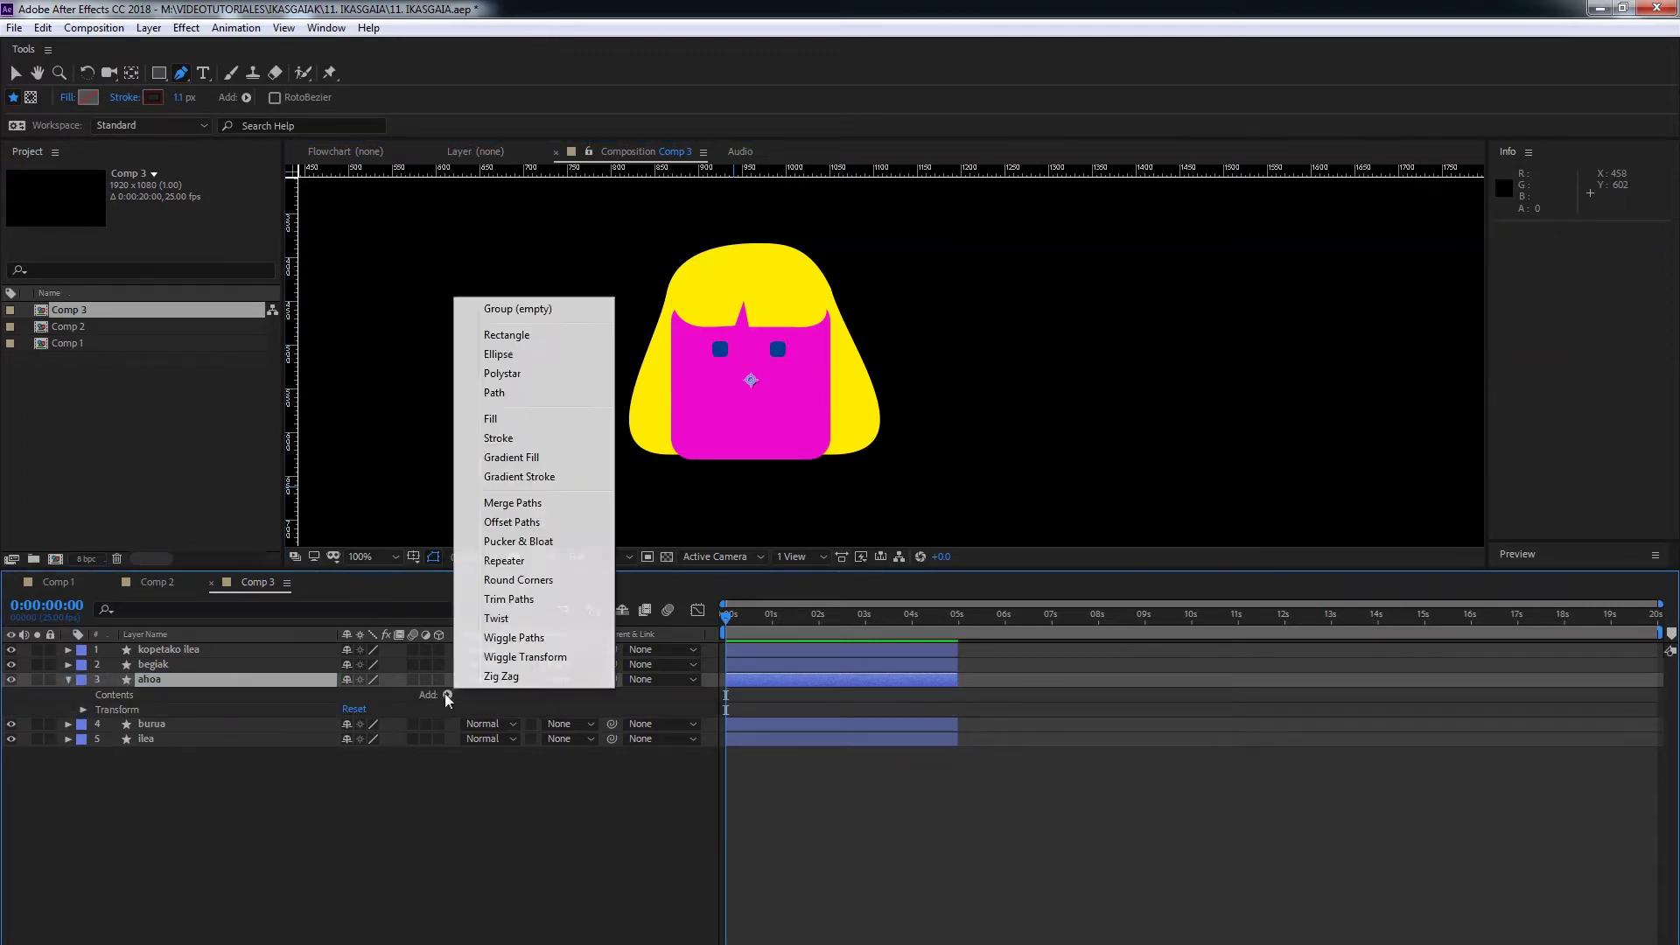
left_click(507, 336)
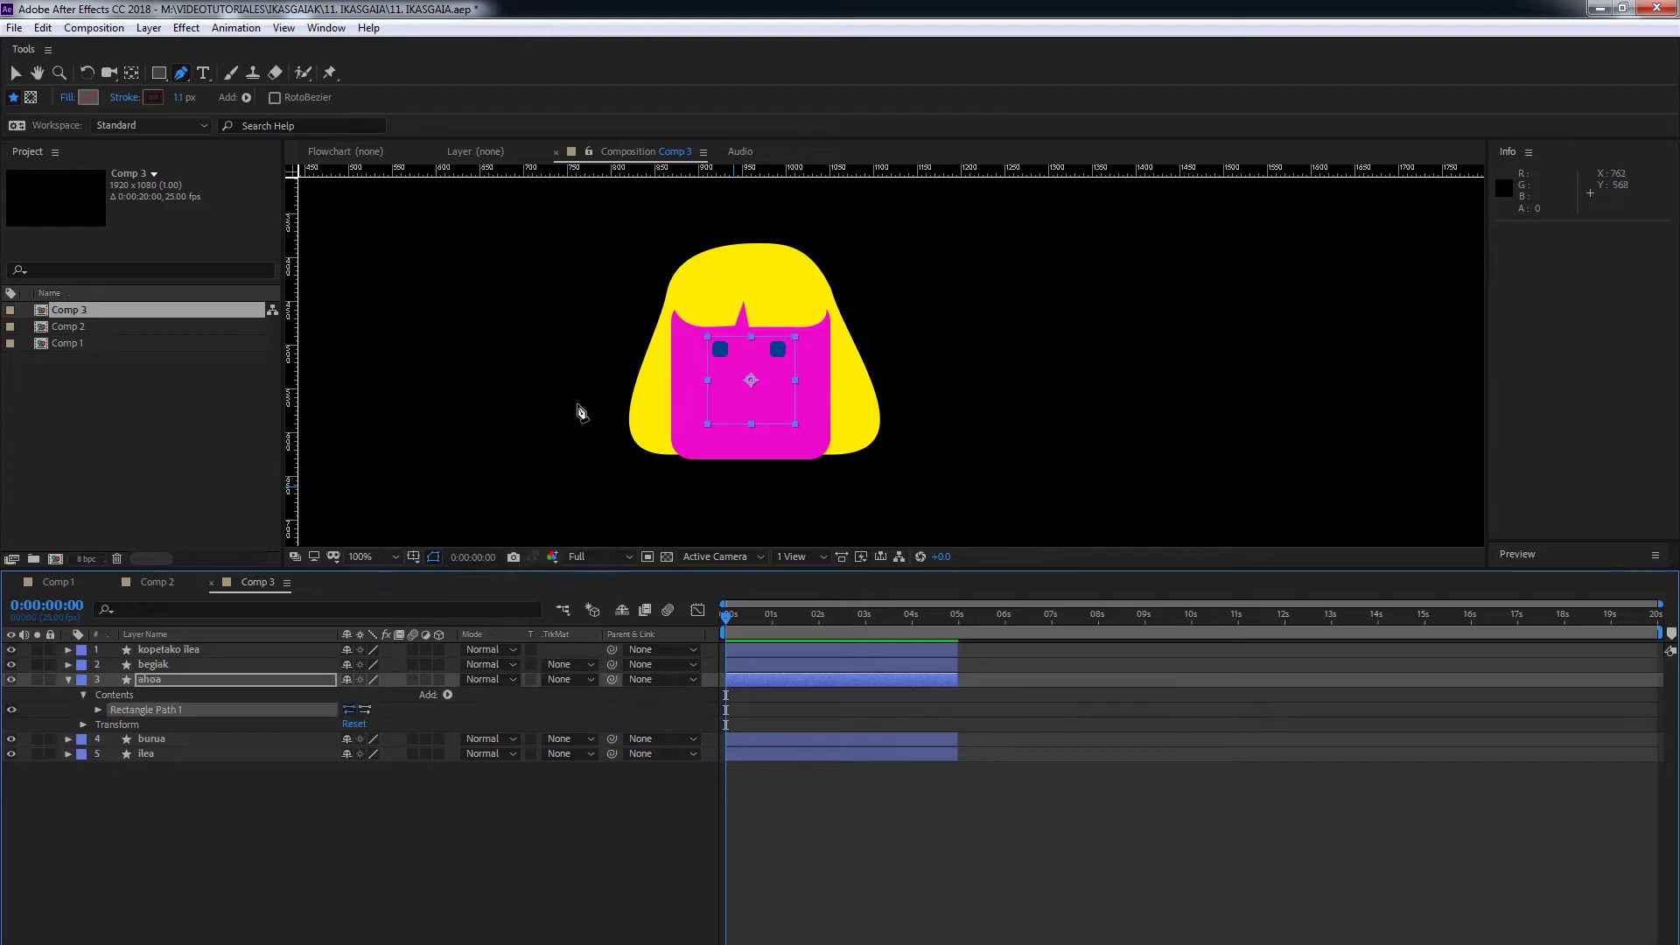
left_click(98, 709)
left_click(447, 695)
left_click(515, 420)
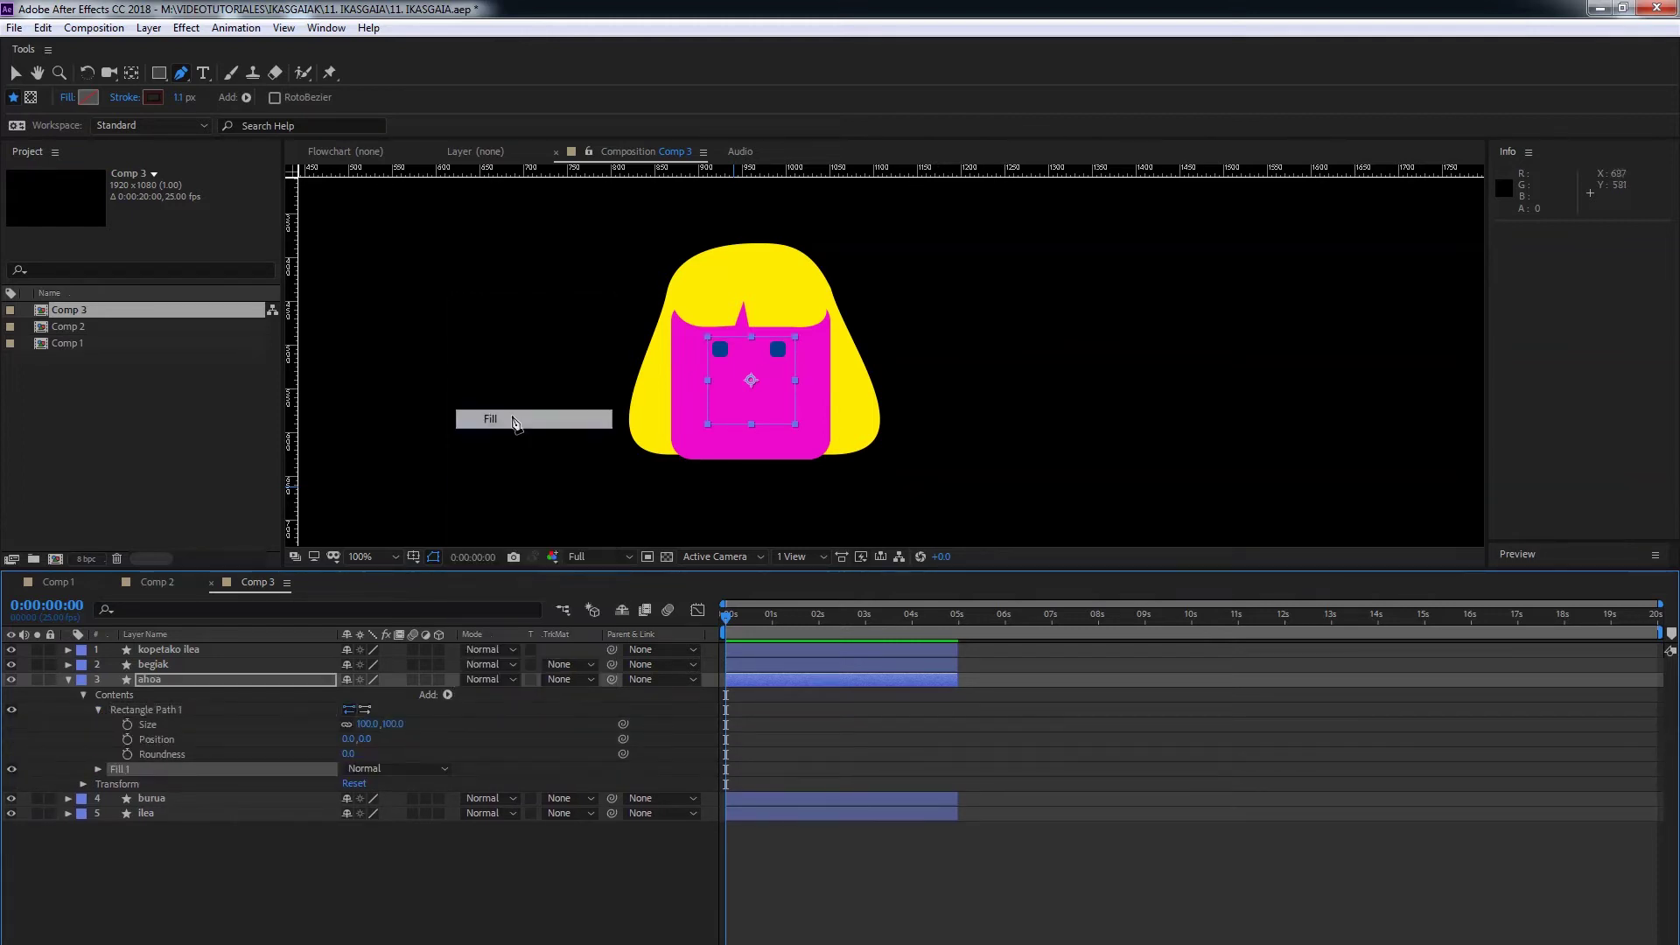
- Sample the head's magenta as the ahoa fill color and darken it to a deeper shade
left_click(98, 769)
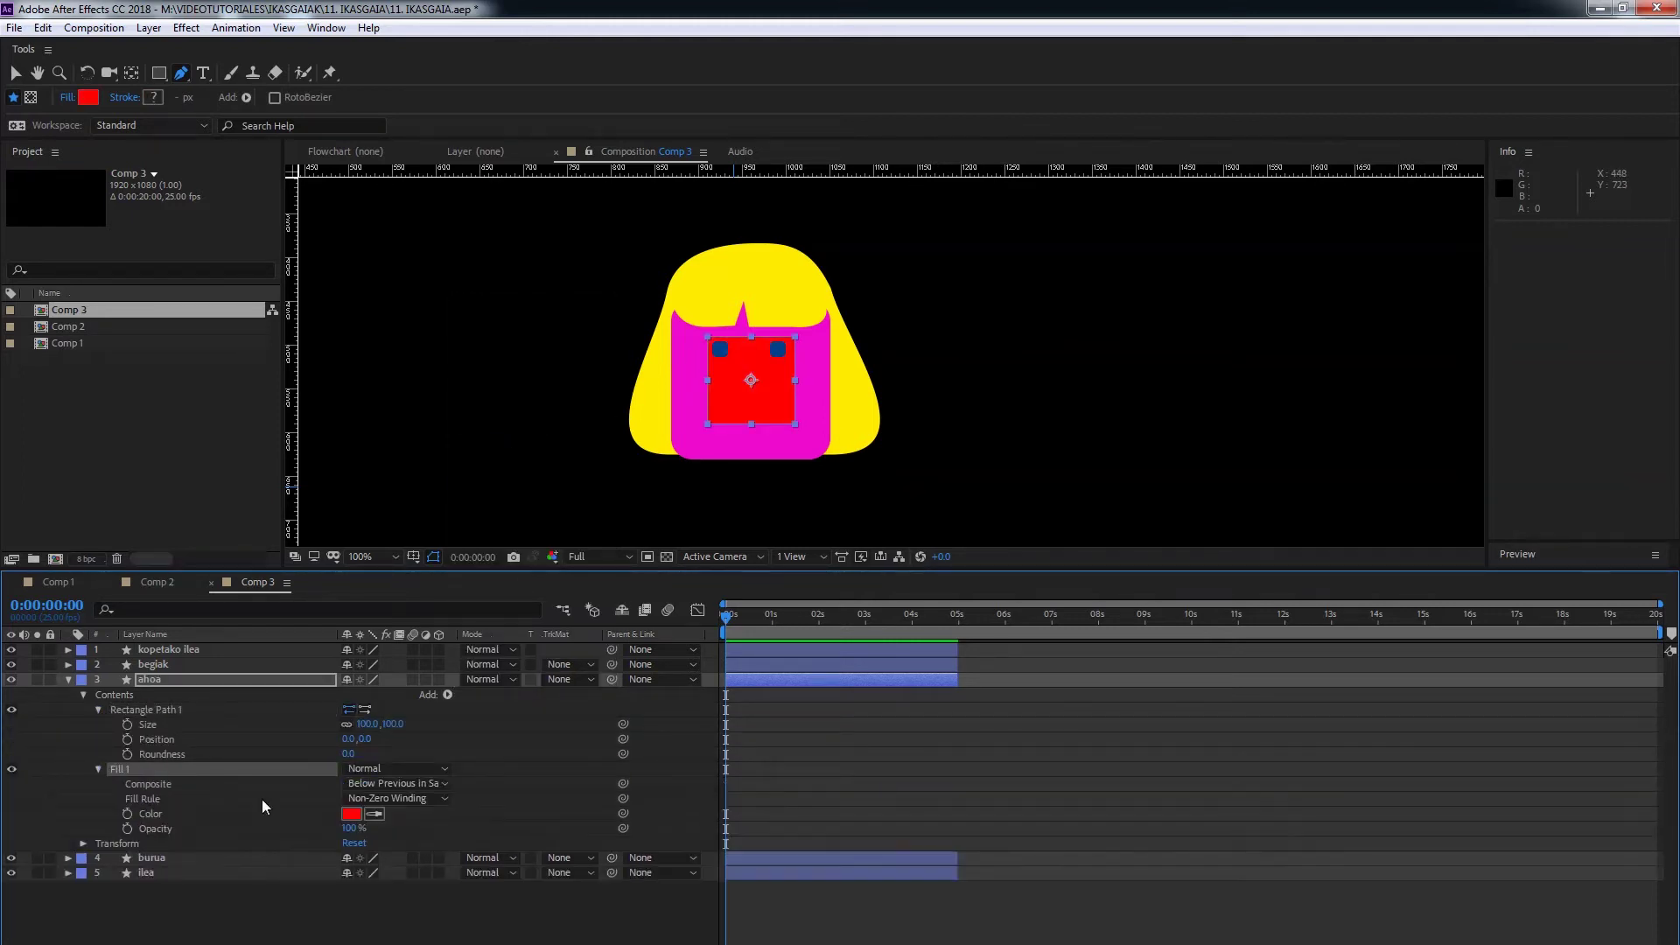
left_click(374, 814)
left_click(689, 425)
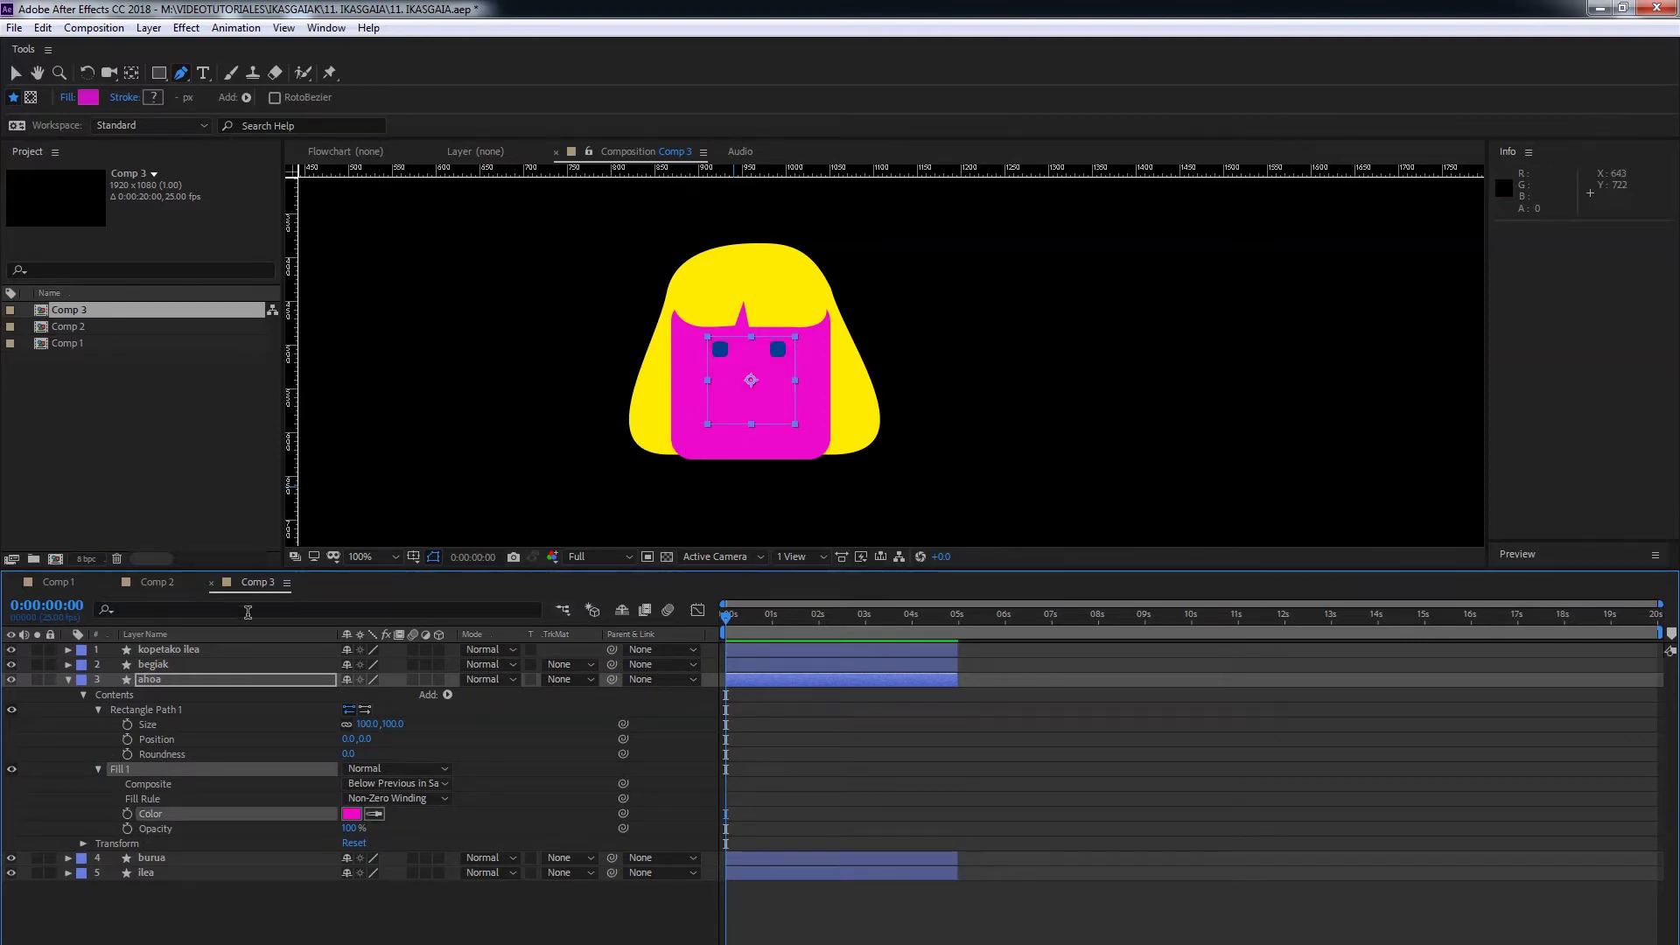
left_click(350, 814)
left_click_drag(307, 278, 307, 311)
left_click(479, 229)
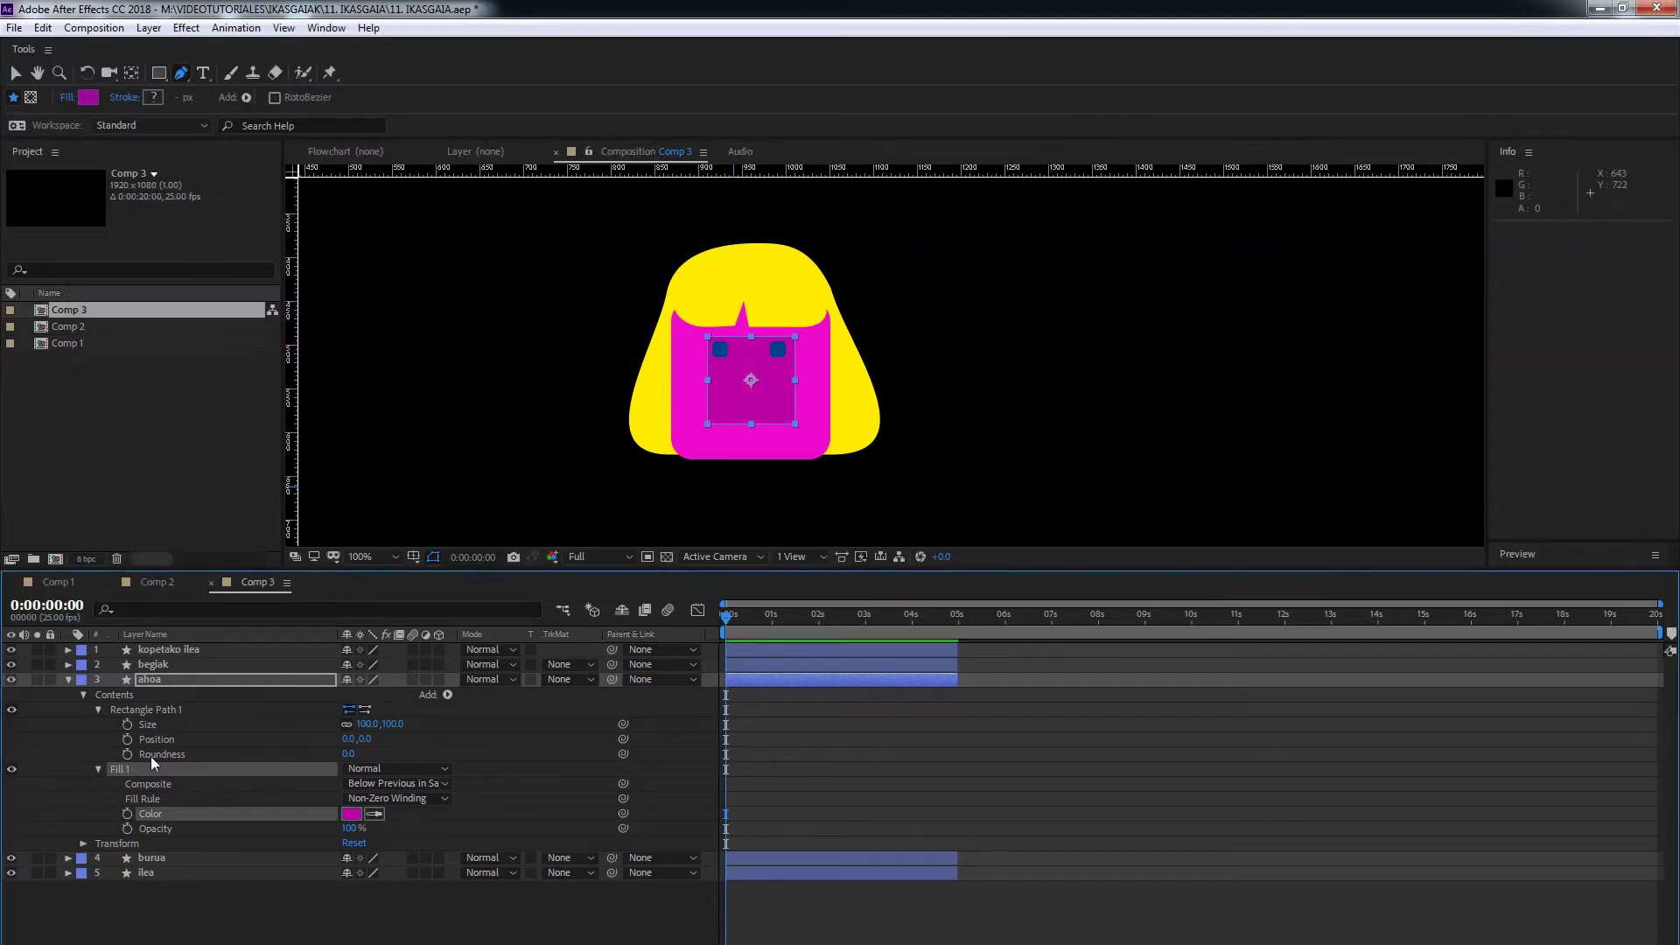
- Set the mouth rectangle's size to 52.3 × 18, position to 0, 41 and roundness to 10
mouse_move(367, 729)
left_mouse_down()
mouse_move(366, 752)
mouse_move(412, 746)
mouse_move(356, 724)
mouse_move(381, 726)
mouse_move(362, 725)
mouse_move(357, 752)
left_mouse_up()
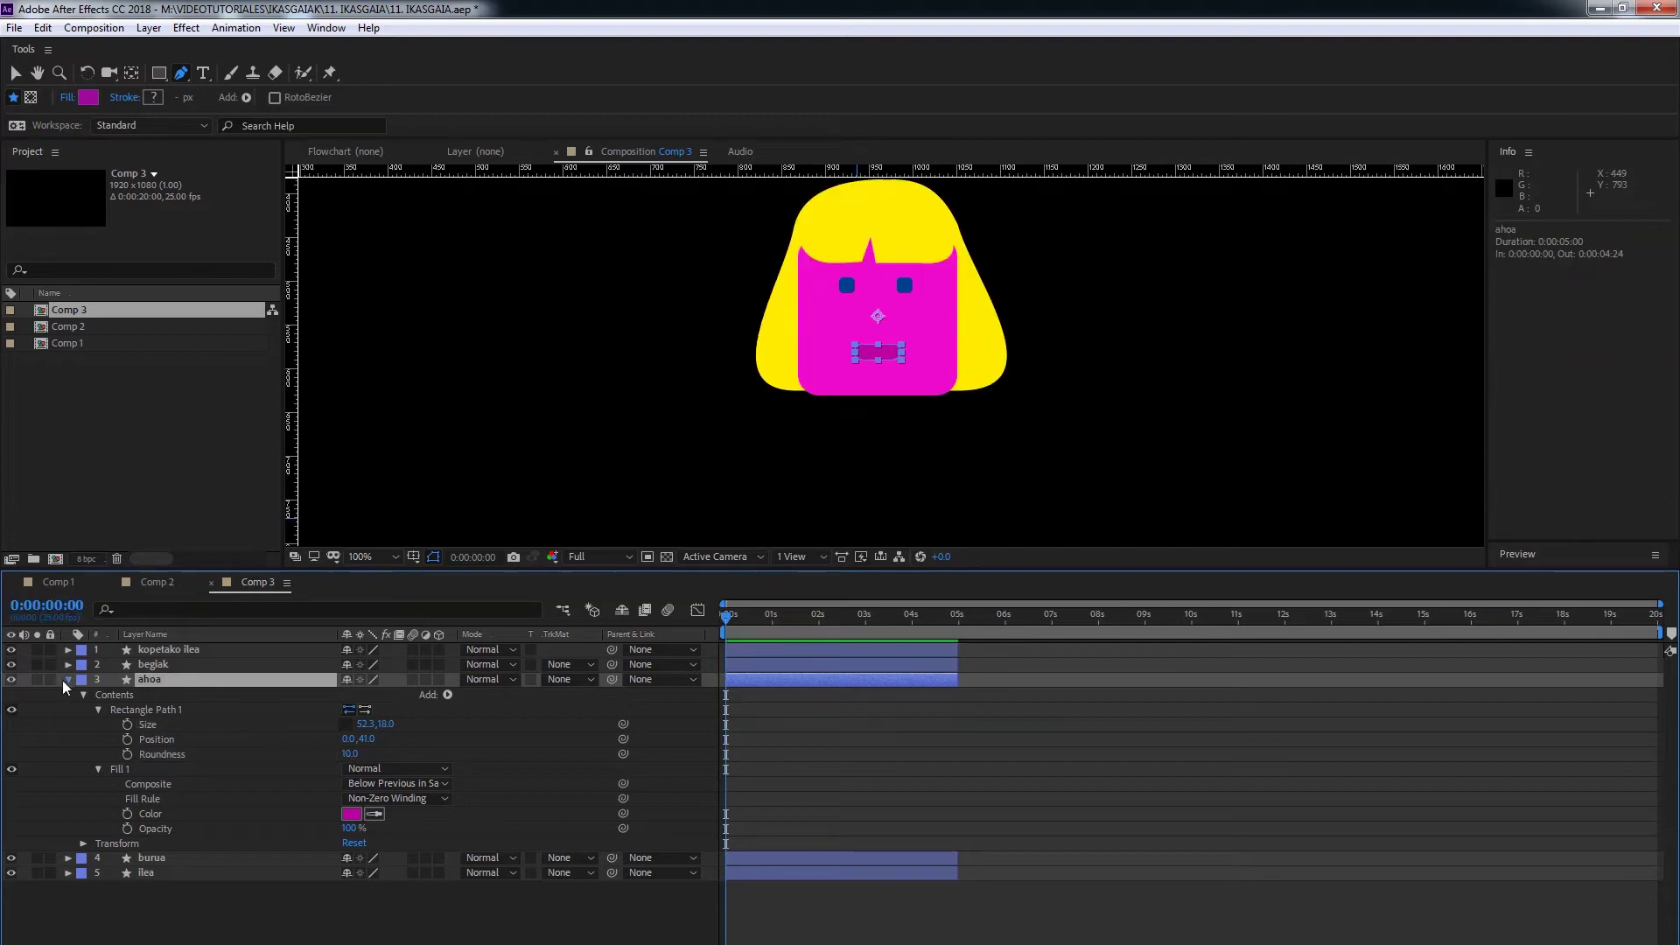
left_click(68, 680)
- Parent the kopetako ilea, begiak, ahoa and ilea layers to burua and set burua's label color to Fuchsia
left_click(161, 637)
left_click(168, 654)
left_click(161, 665, "ctrl")
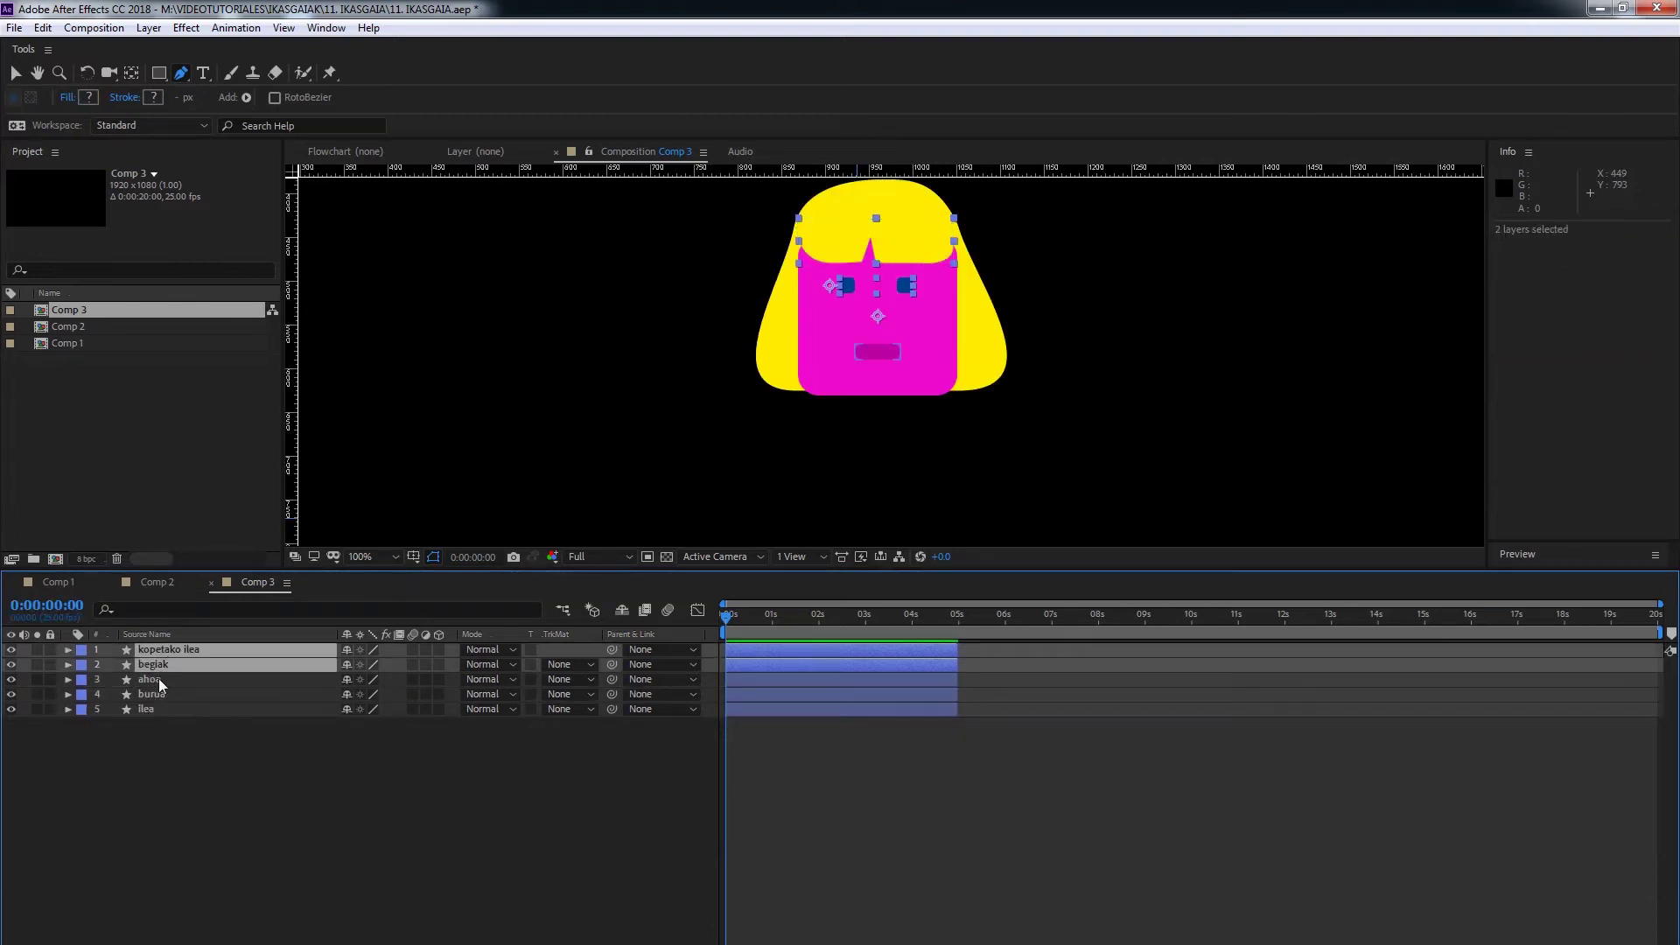
left_click(163, 679, "ctrl")
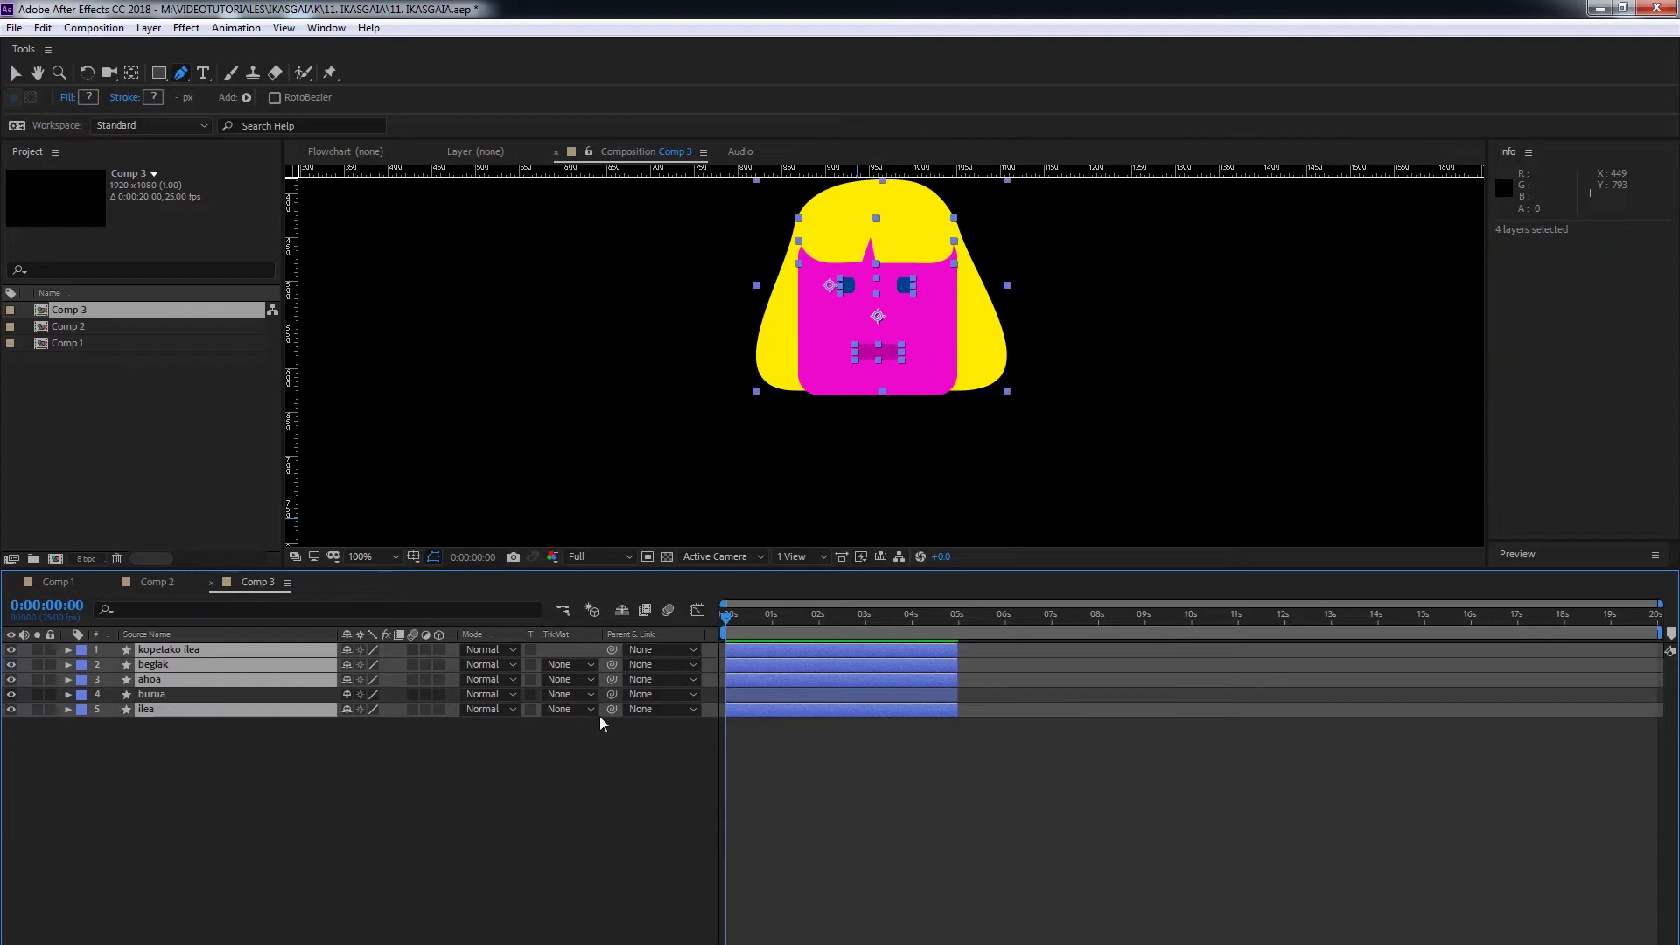
left_click_drag(612, 709, 177, 699)
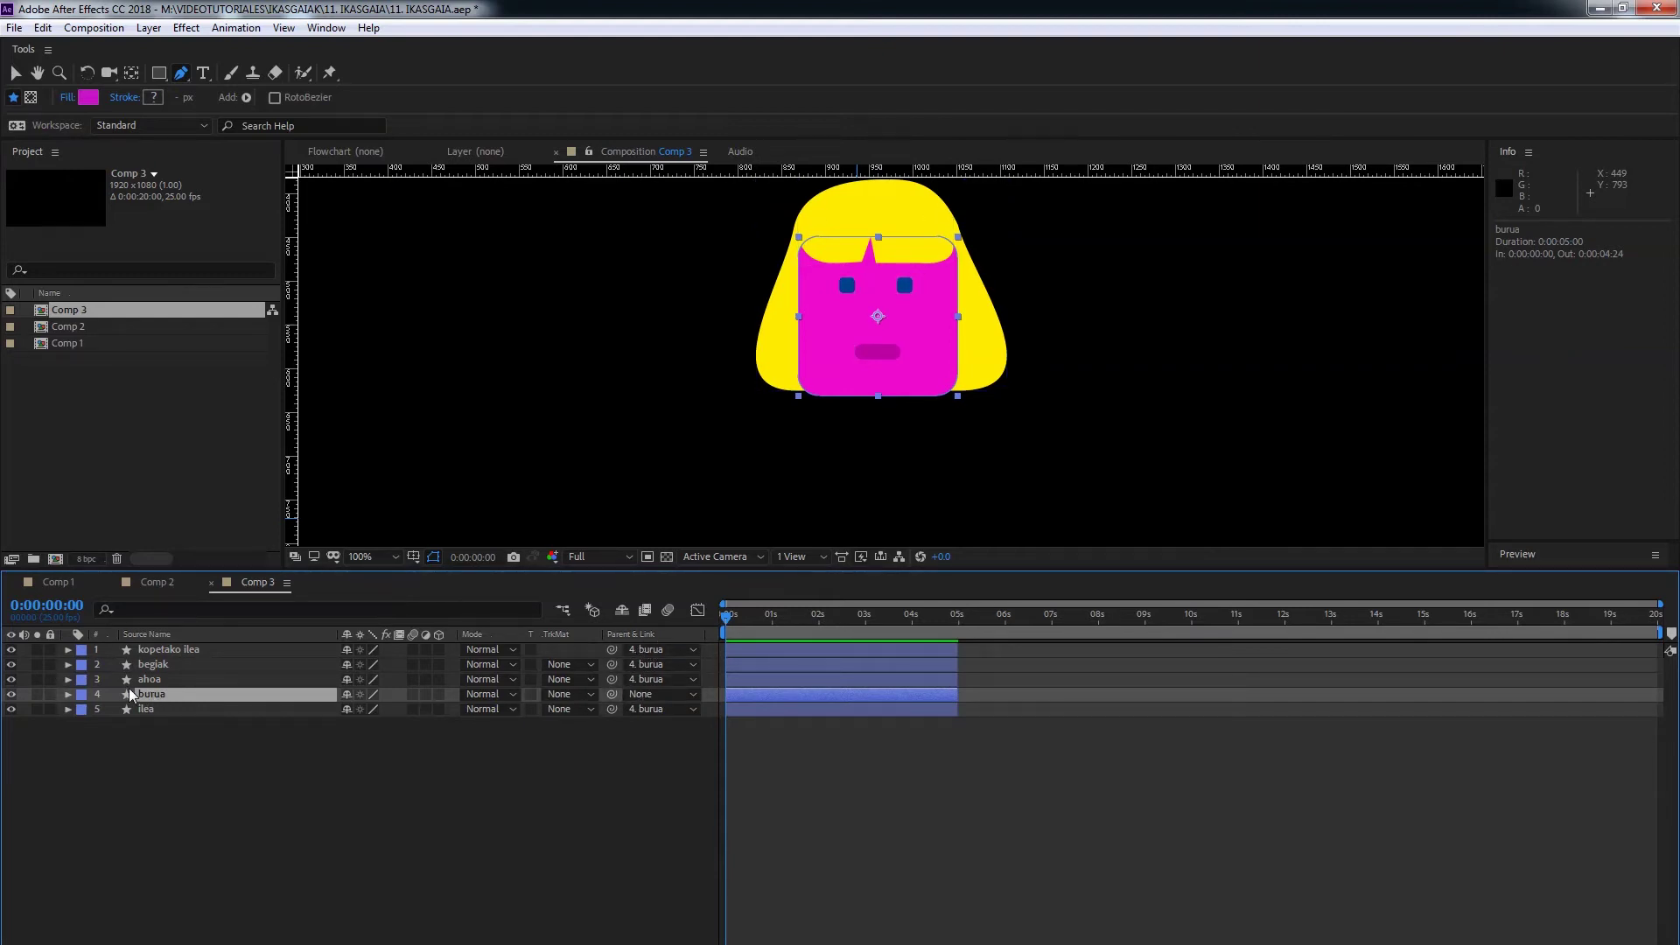
left_click(80, 696)
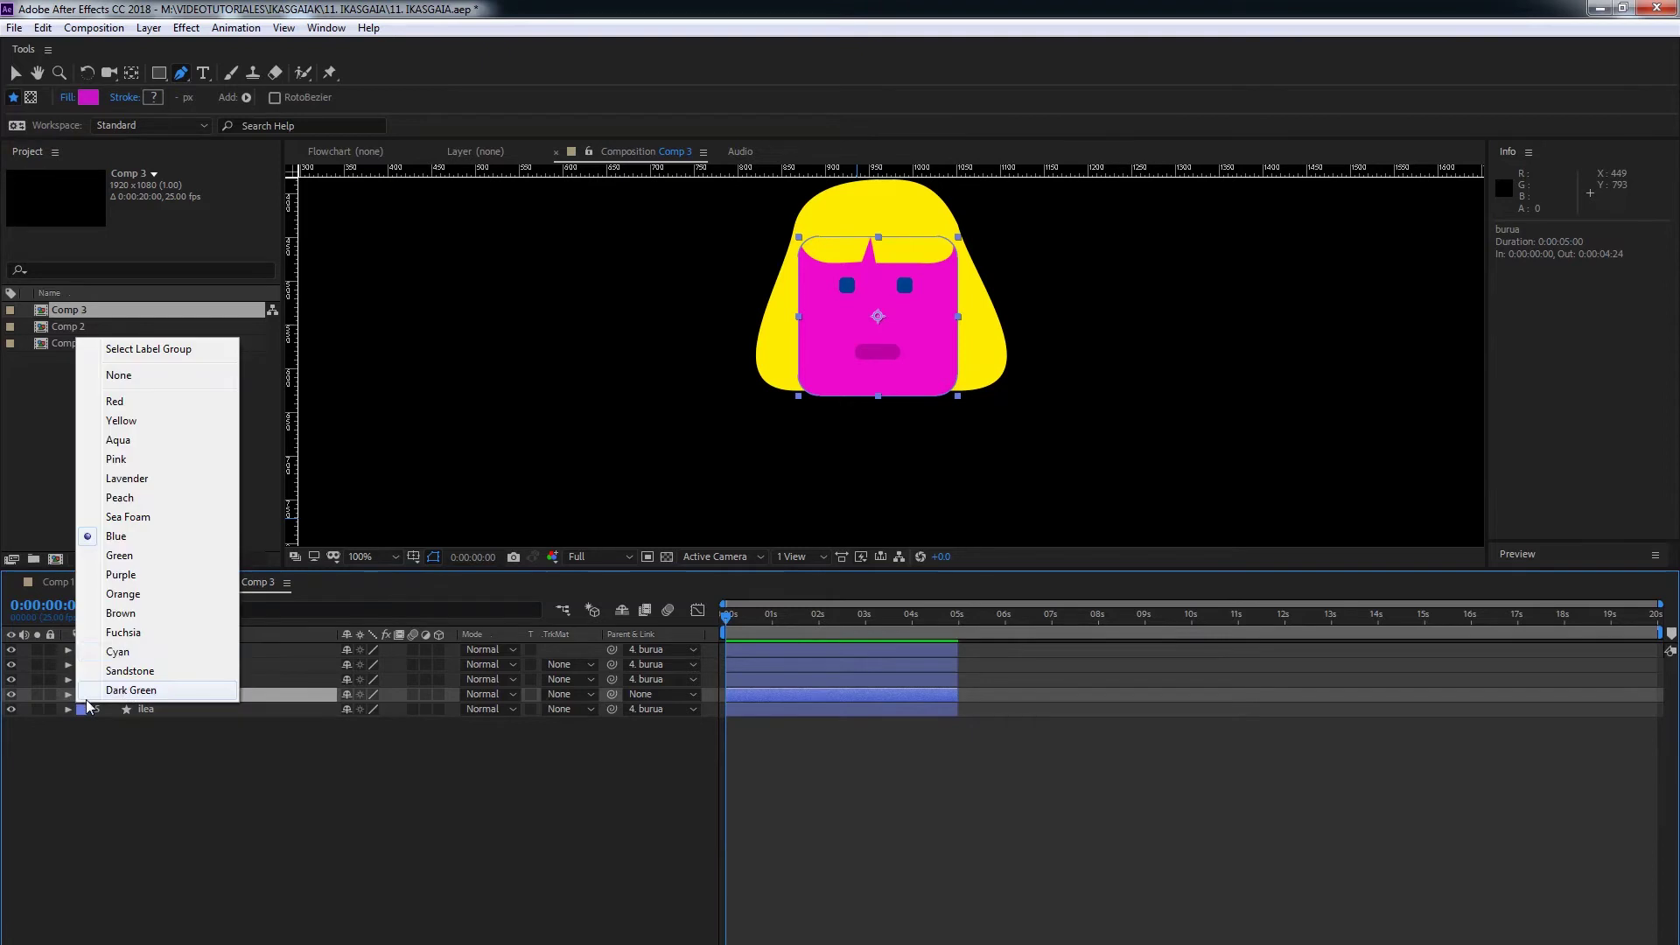
left_click(127, 632)
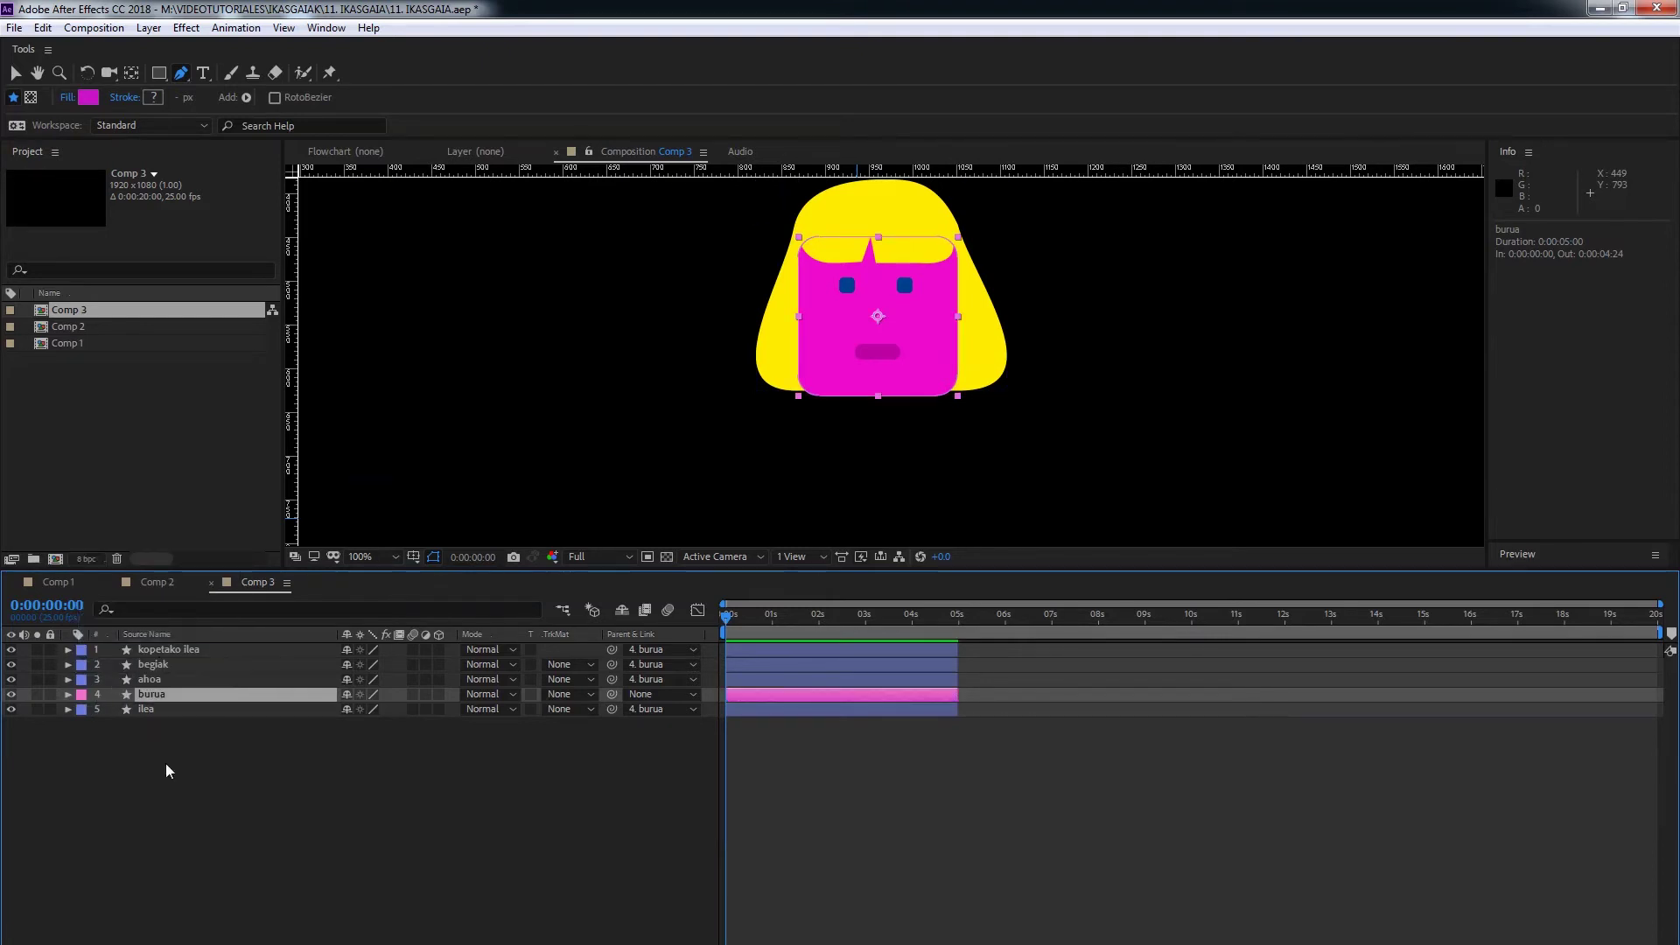
- Add a new shape layer above burua for the nose, containing a rectangle path and a fill
right_click(24, 875)
left_click(288, 788)
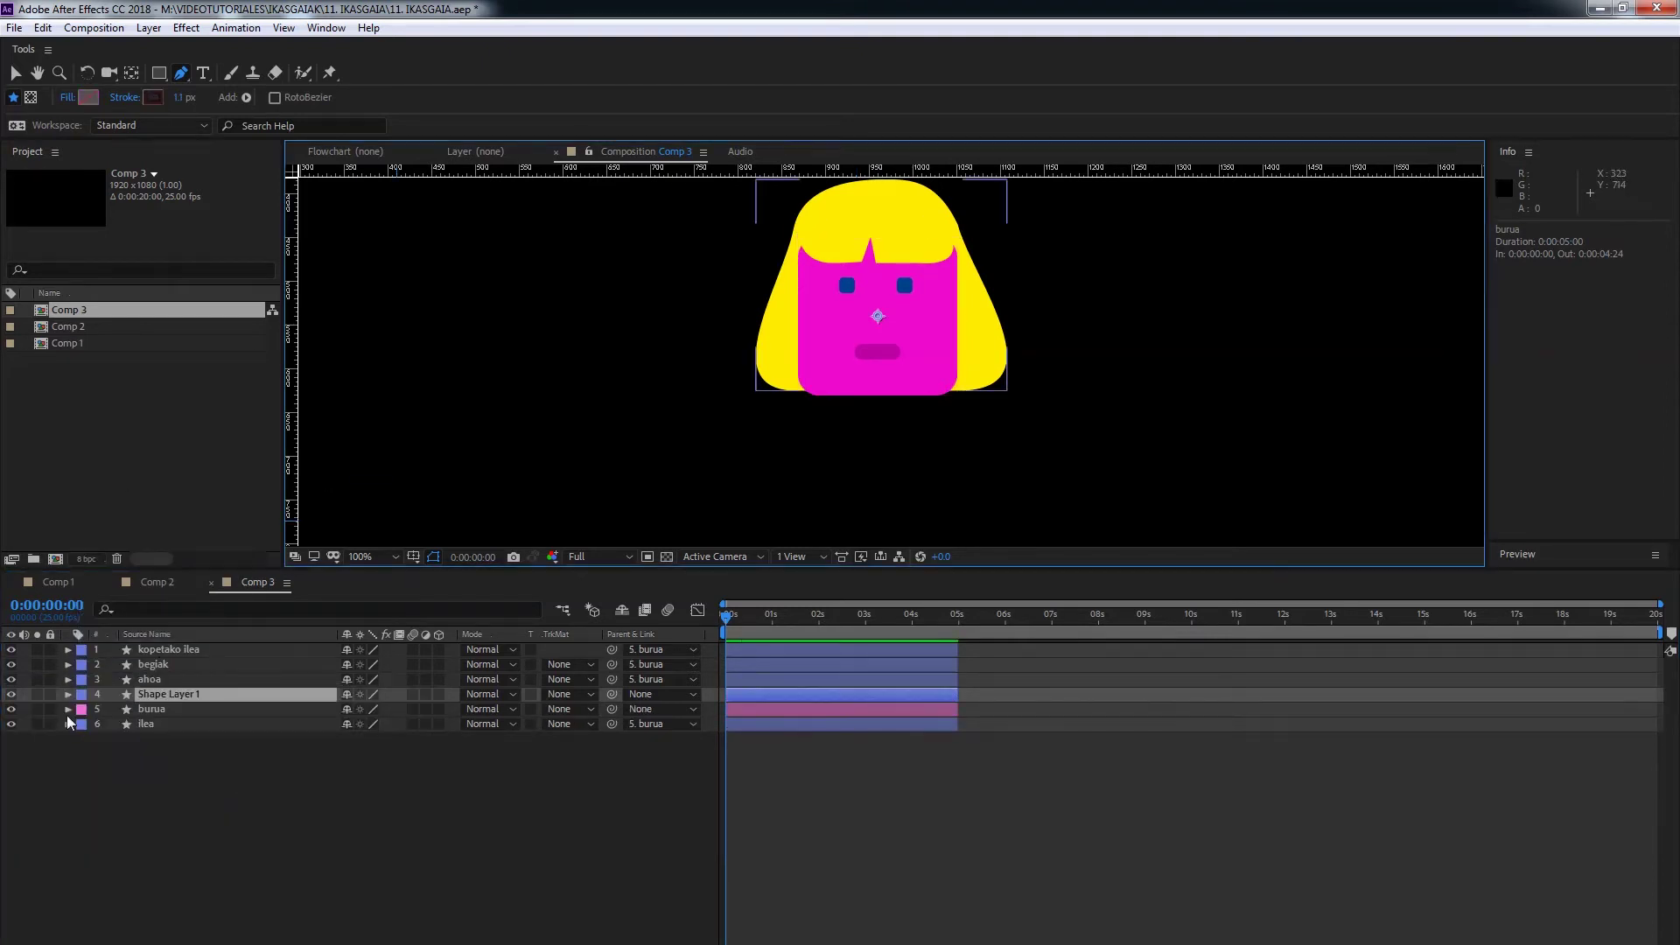
left_click(447, 710)
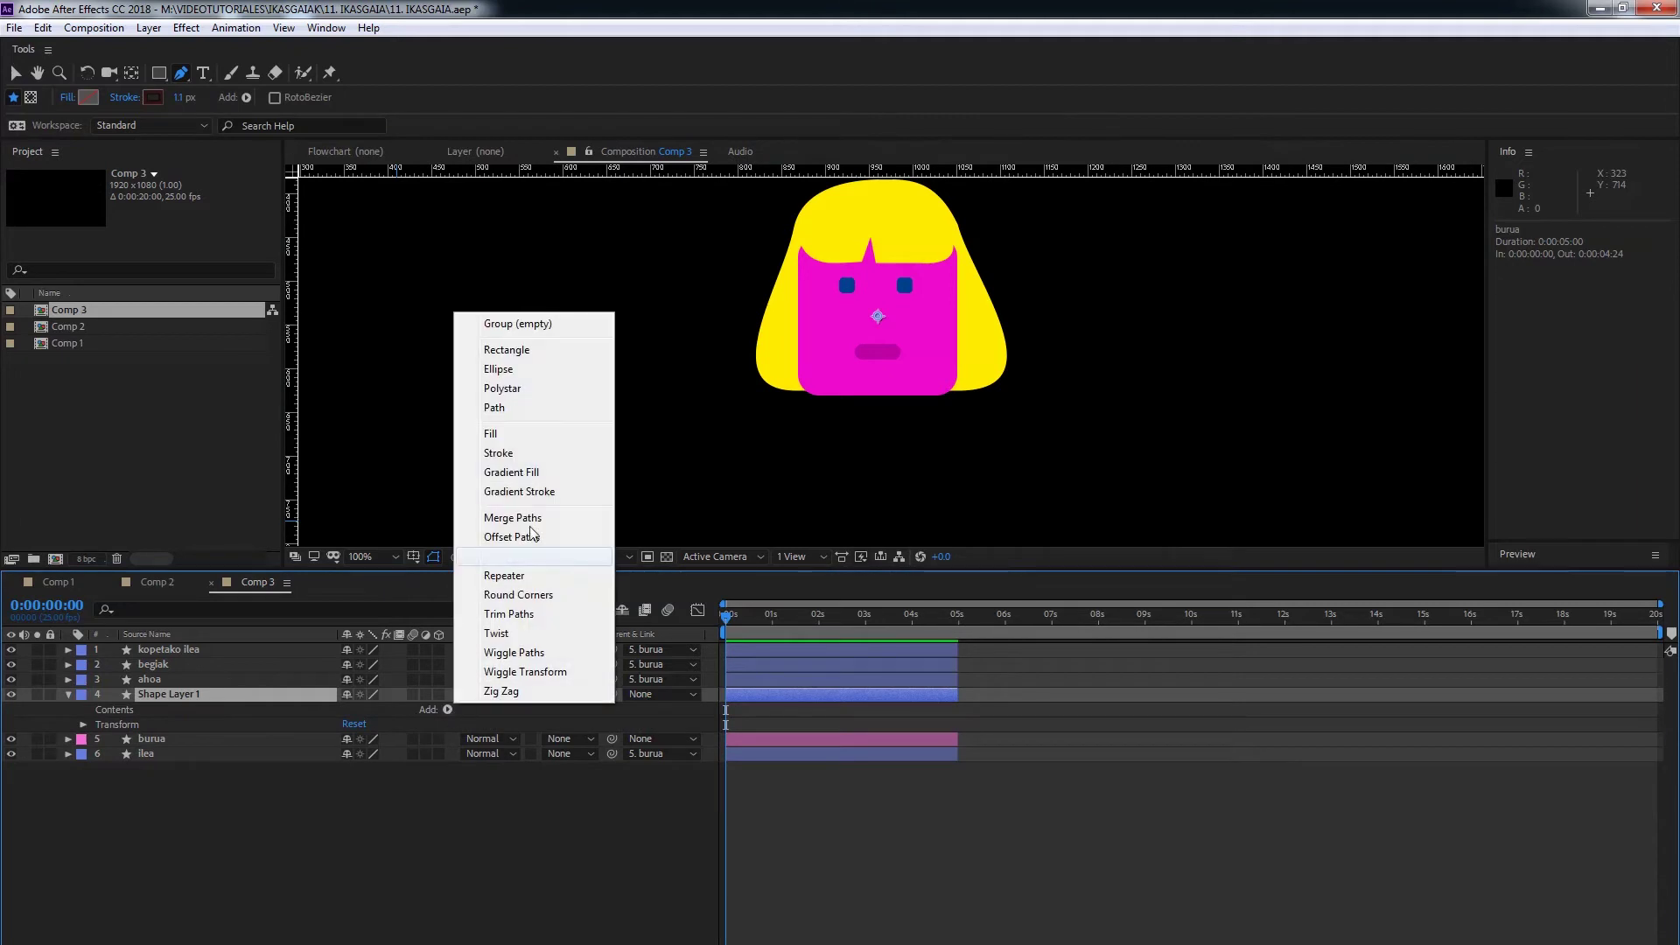
left_click(516, 350)
left_click(447, 709)
left_click(490, 433)
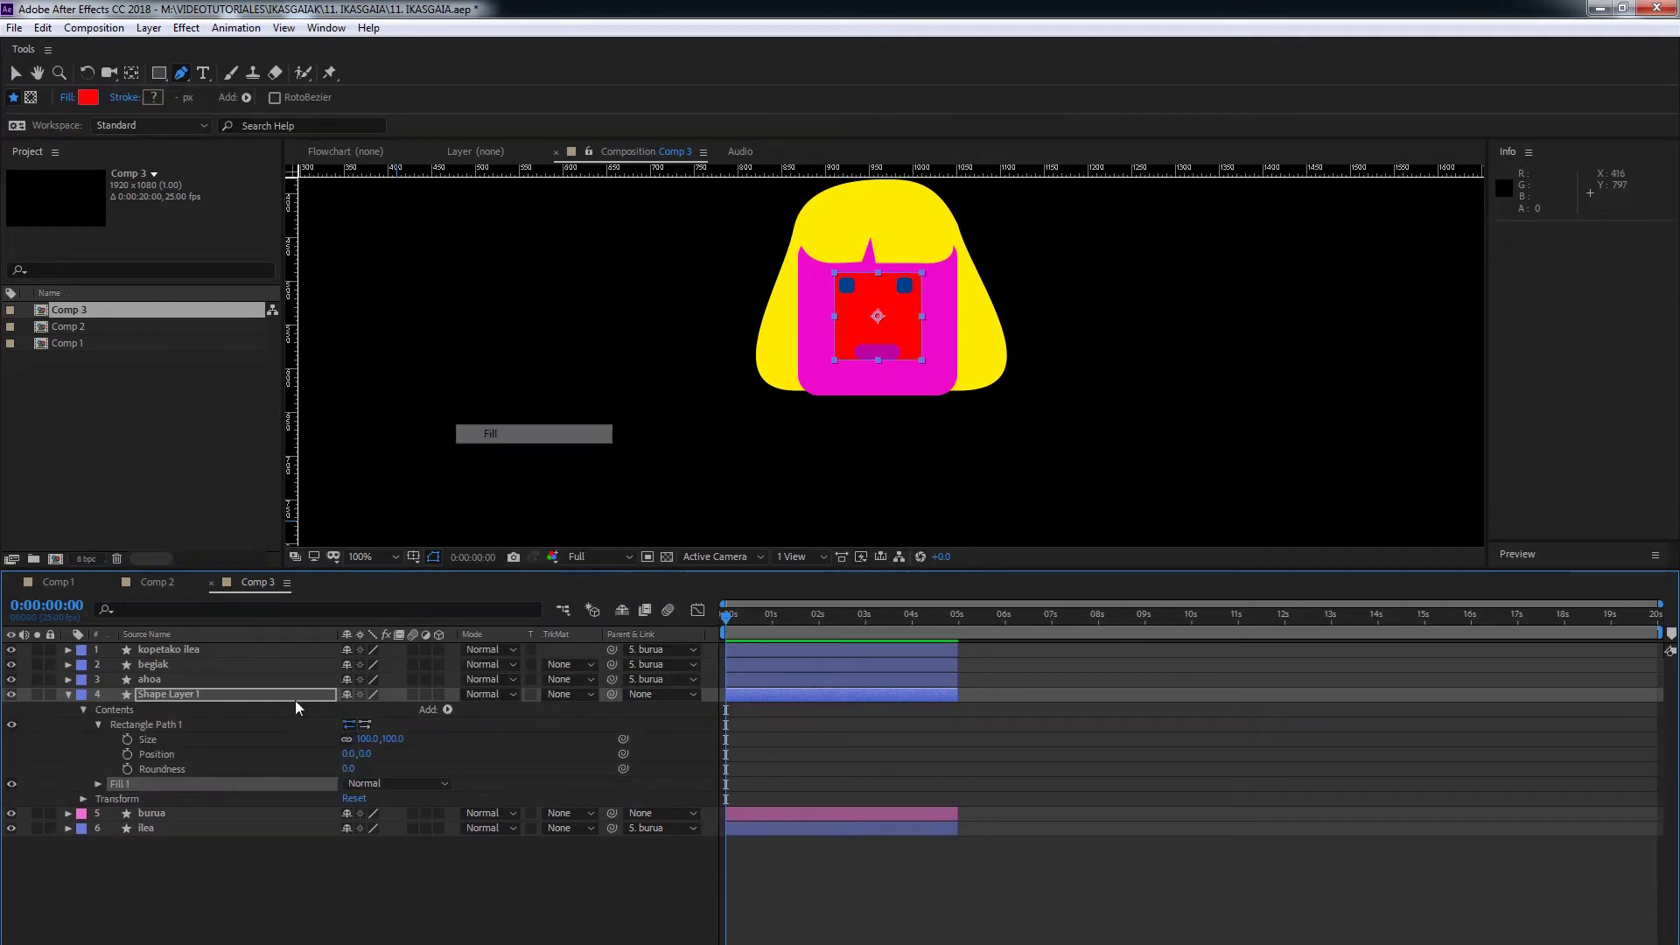
- Sample the eyes' blue as the fill color of the nose rectangle
left_click(98, 783)
left_click(375, 829)
left_click(847, 285)
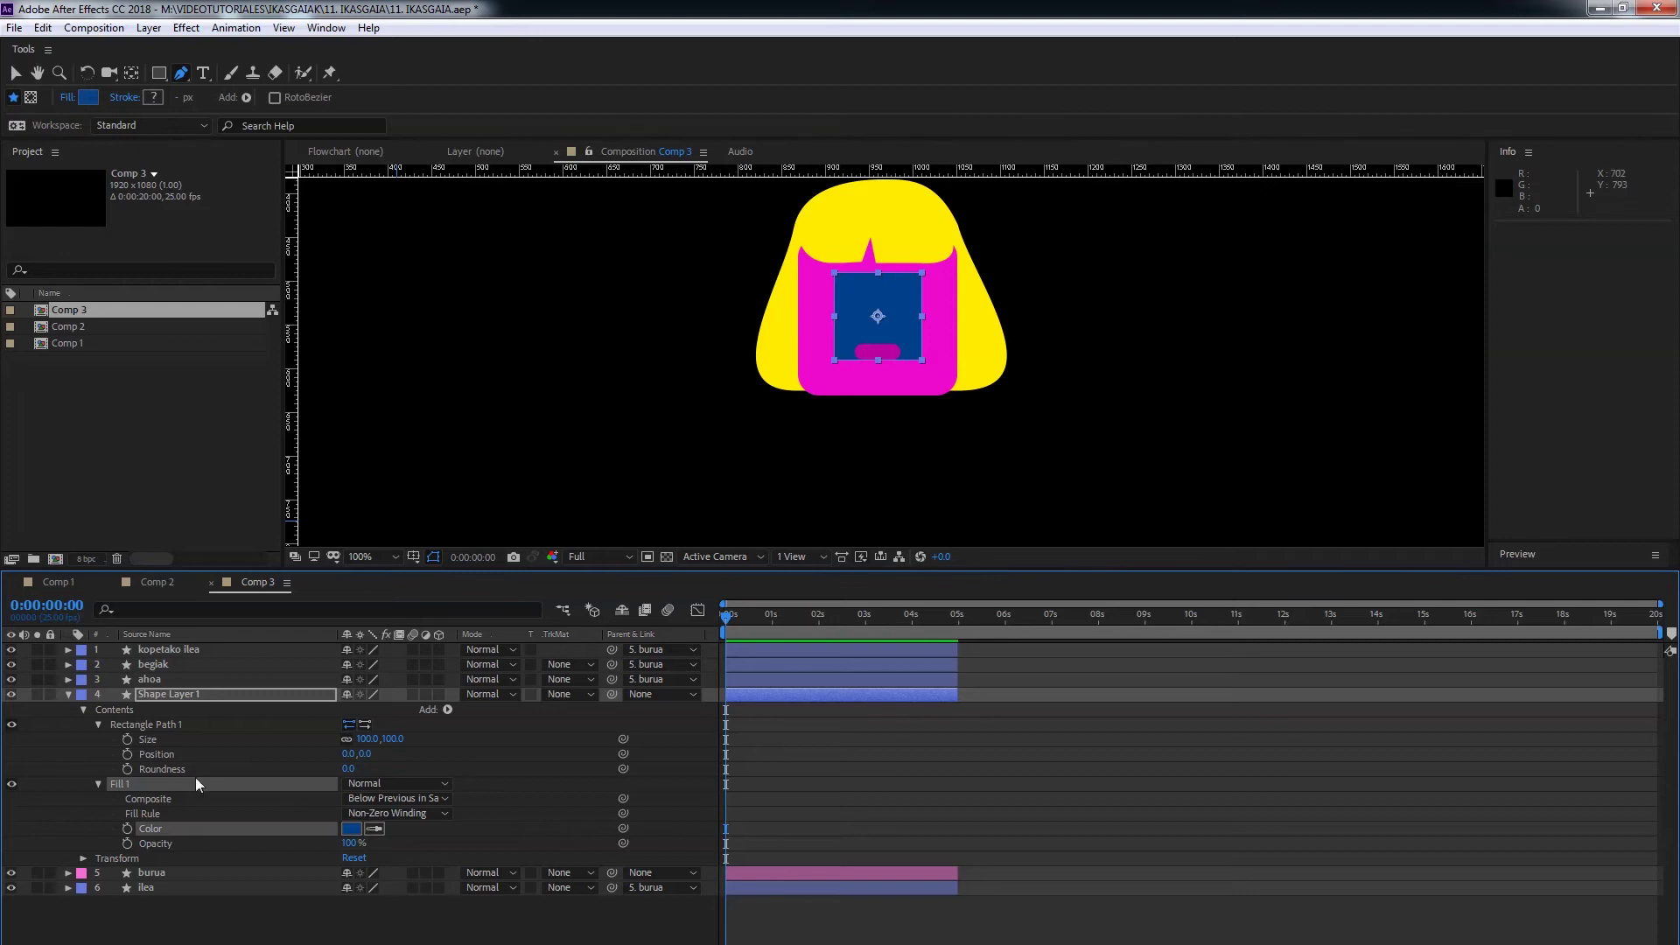
- Unlink the nose rectangle's dimensions, set its size to 27.2 × 7.4 and roundness to 15, and parent its layer to burua
left_click(349, 739)
left_click_drag(392, 739, 321, 750)
left_click_drag(349, 768, 375, 738)
left_click(433, 556)
scroll(848, 364, "up", 2)
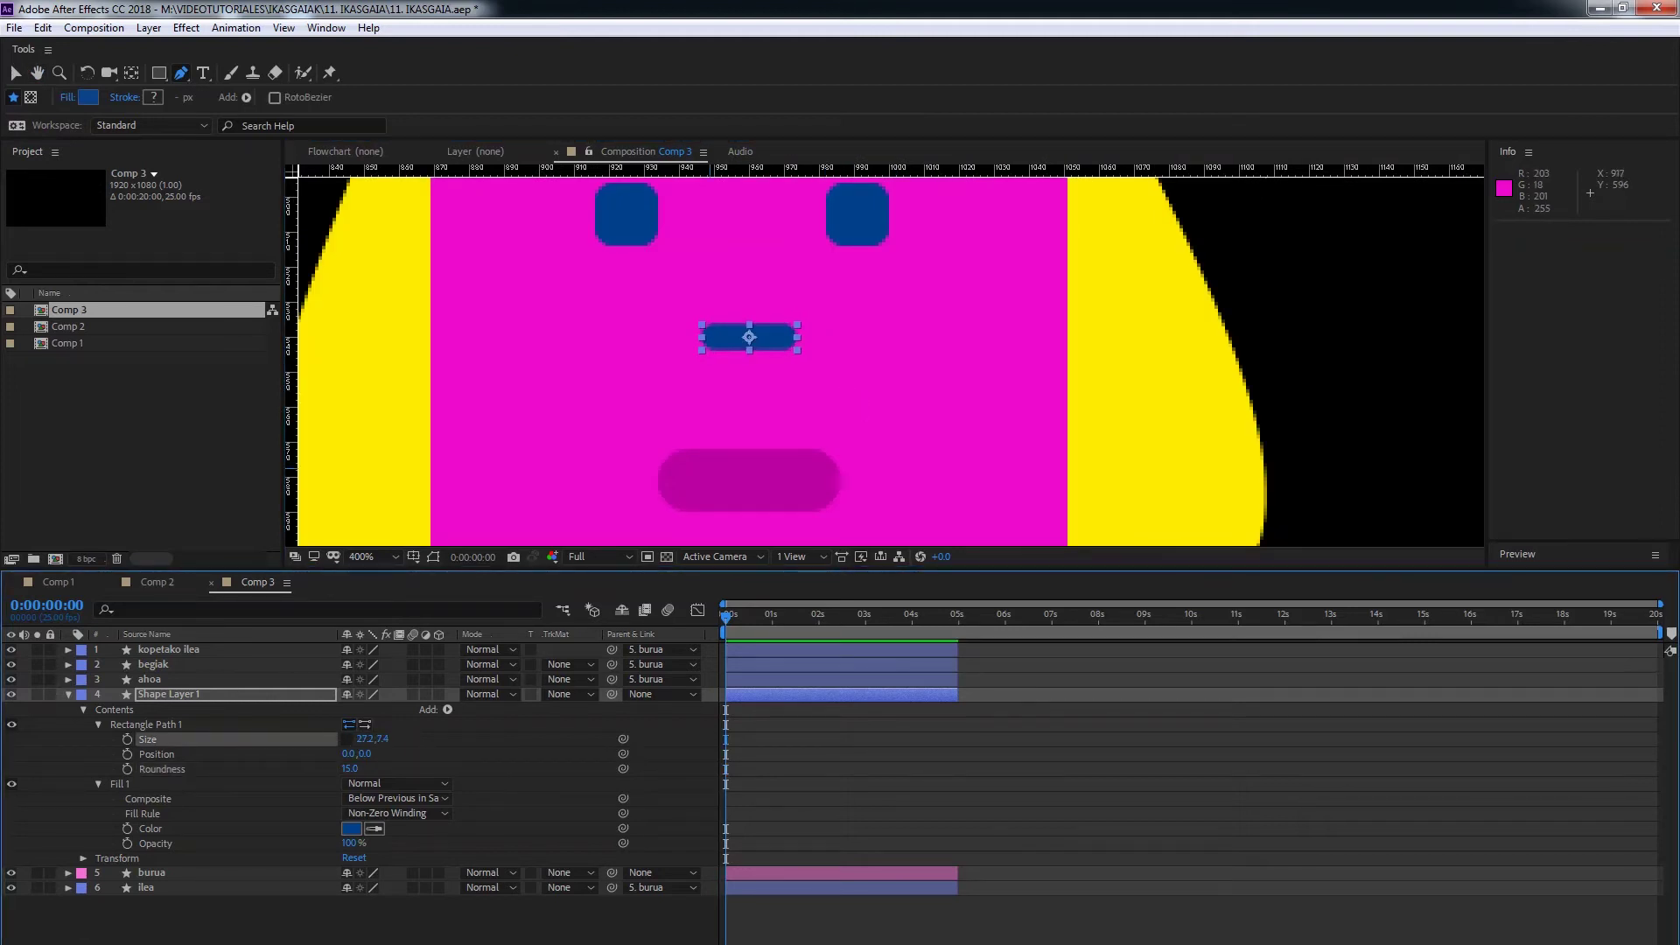
left_click_drag(613, 695, 149, 874)
- Test the parenting by shifting the burua layer's vertical position, and undo the move
left_click(149, 873)
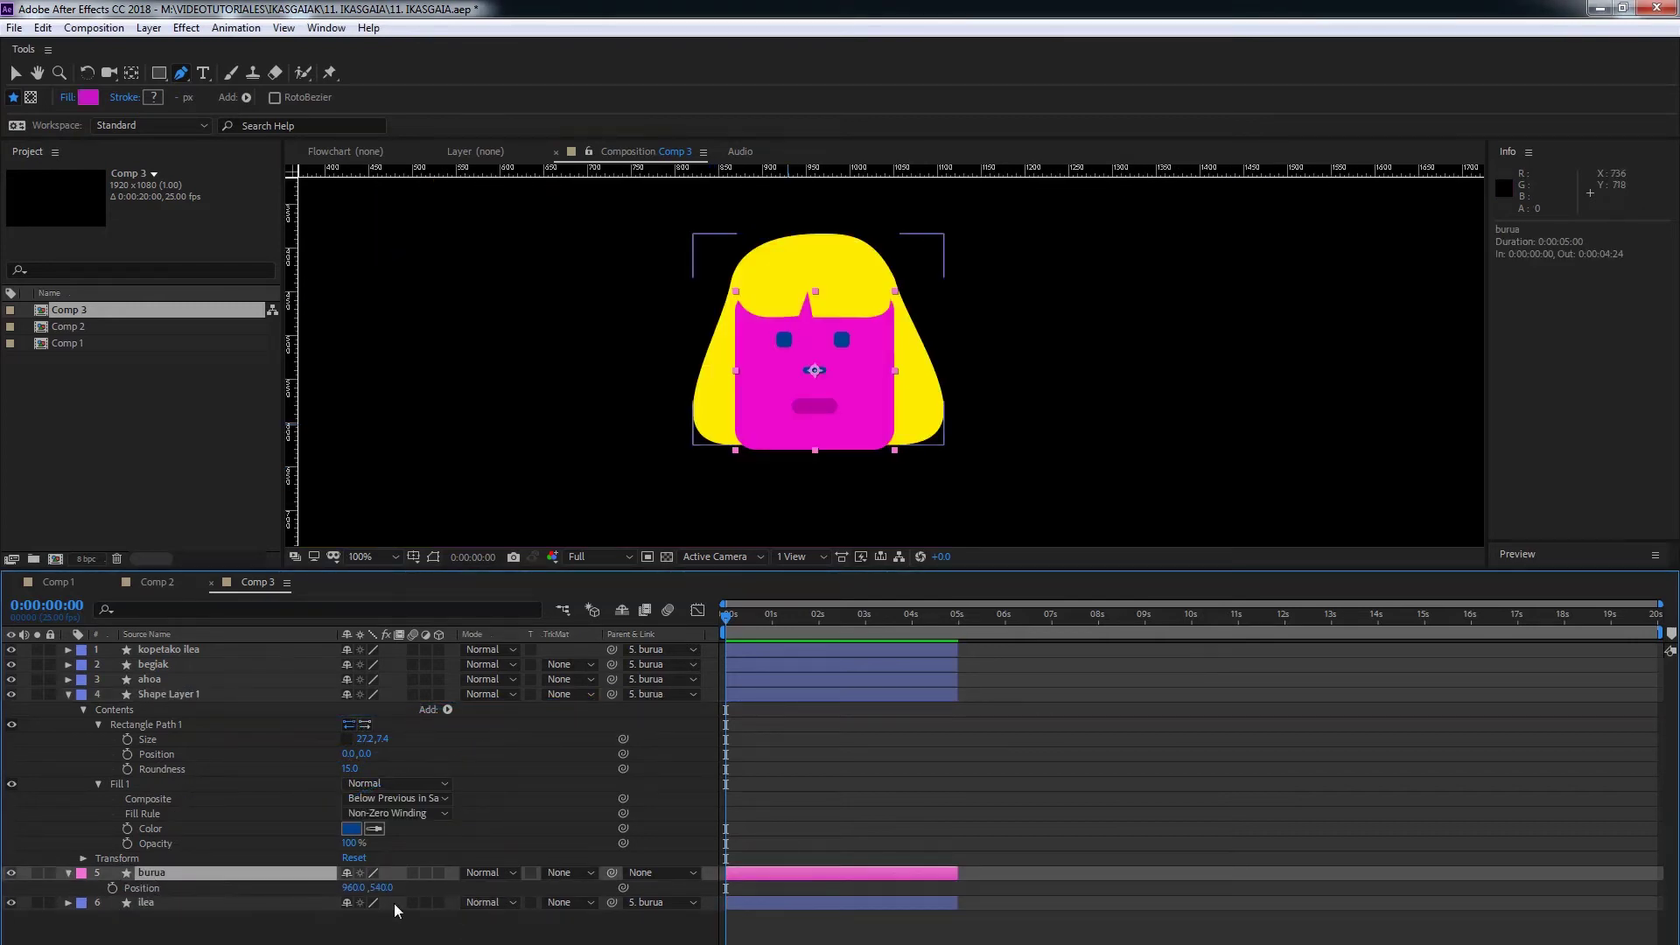
left_click_drag(389, 888, 401, 889)
key("ctrl+z")
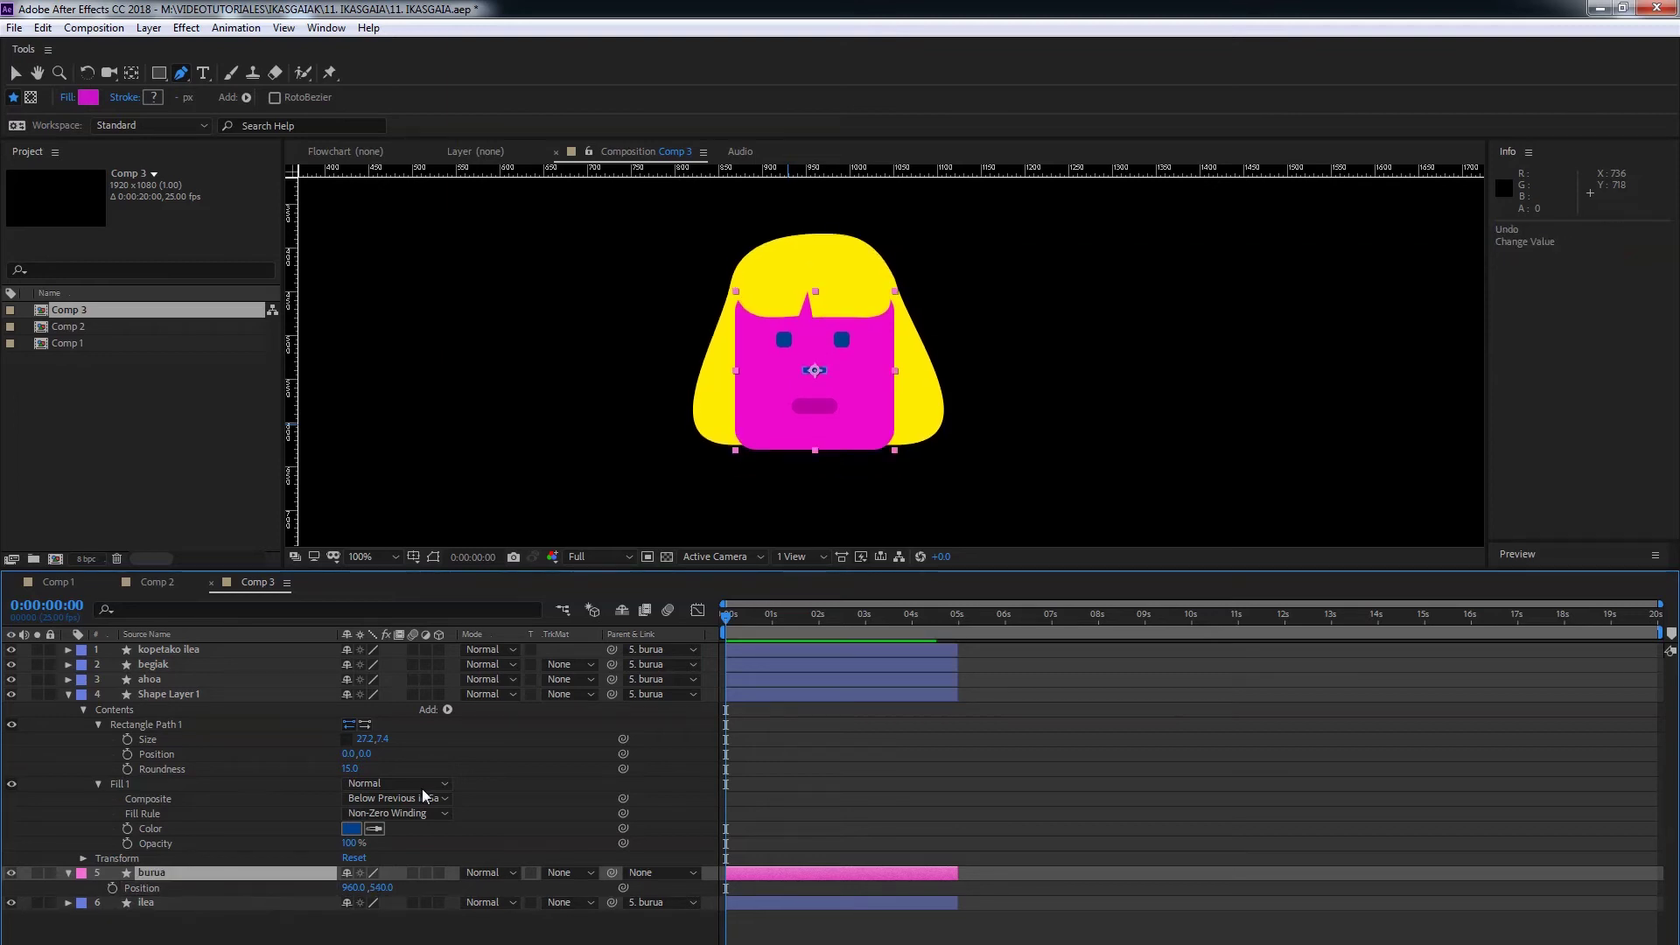
- Add another shape layer and move it below ilea at the end of the layer stack
left_click(68, 694)
right_click(178, 806)
left_click(442, 861)
left_click_drag(170, 709, 158, 791)
- Add a rectangle path for the neck to the new layer, with size 30 × 63 and position 0, 84
left_click(68, 754)
left_click(447, 769)
left_click(531, 402)
left_click(99, 784)
left_click_drag(390, 798, 442, 813)
- Add a fill to the neck rectangle and sample the head's magenta as its color
left_click(447, 769)
left_click(490, 494)
left_click(99, 843)
left_click(374, 887)
left_click(757, 425)
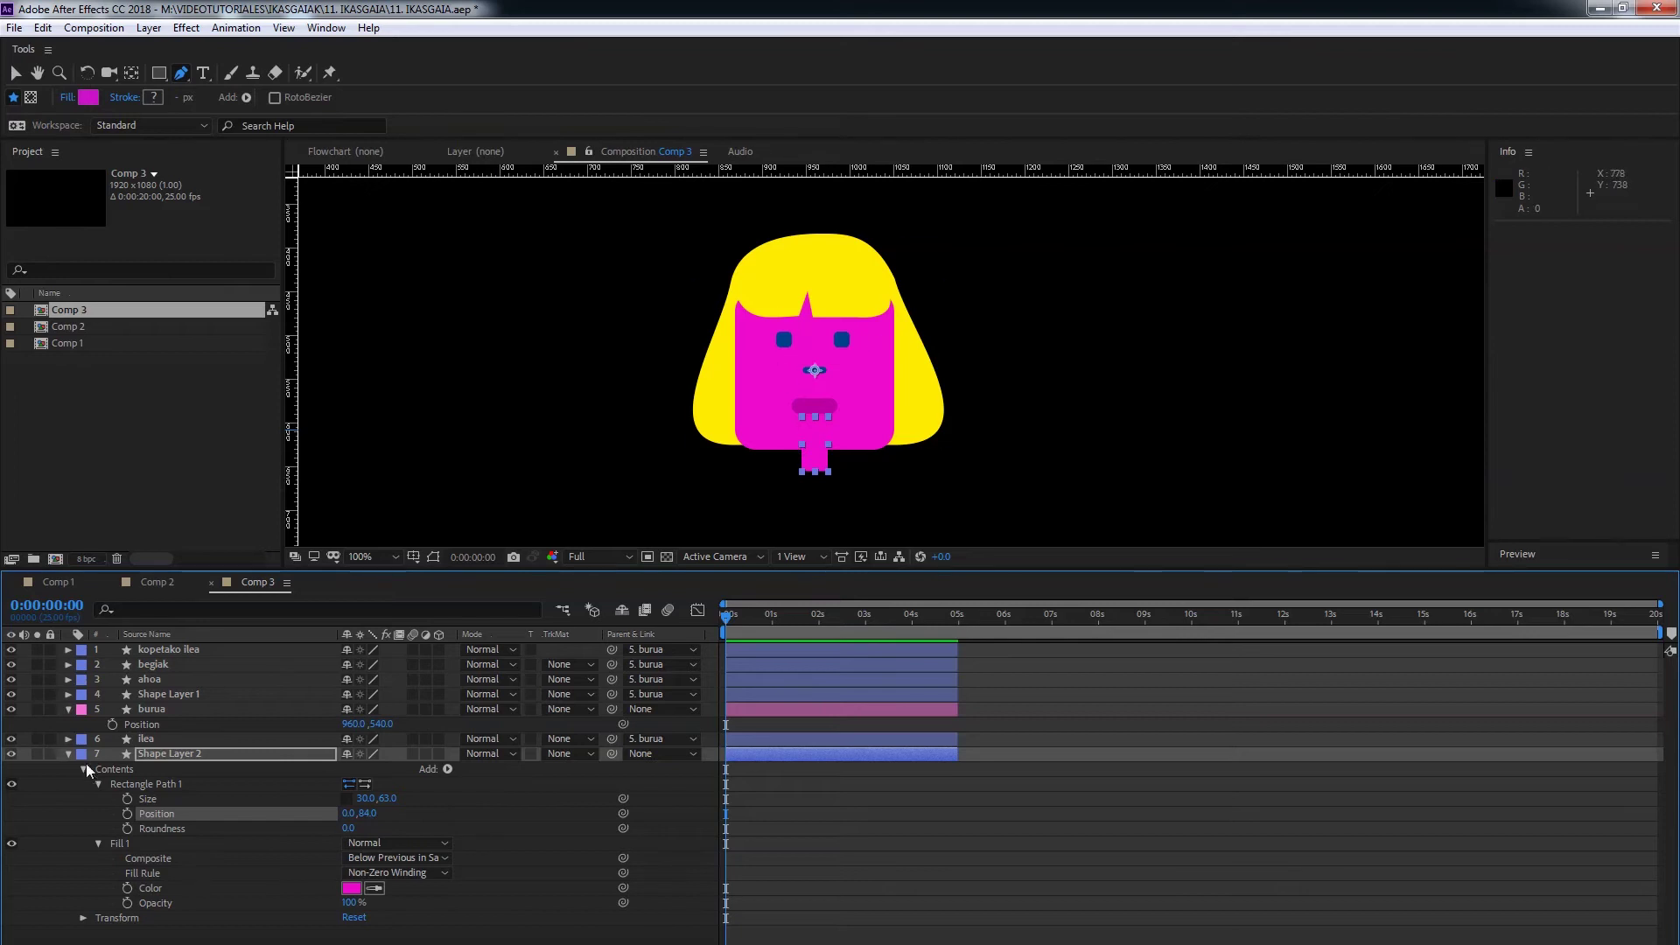
- Rename the neck's shape layer lepoa
left_click(167, 757)
key("Return")
type("lepoa")
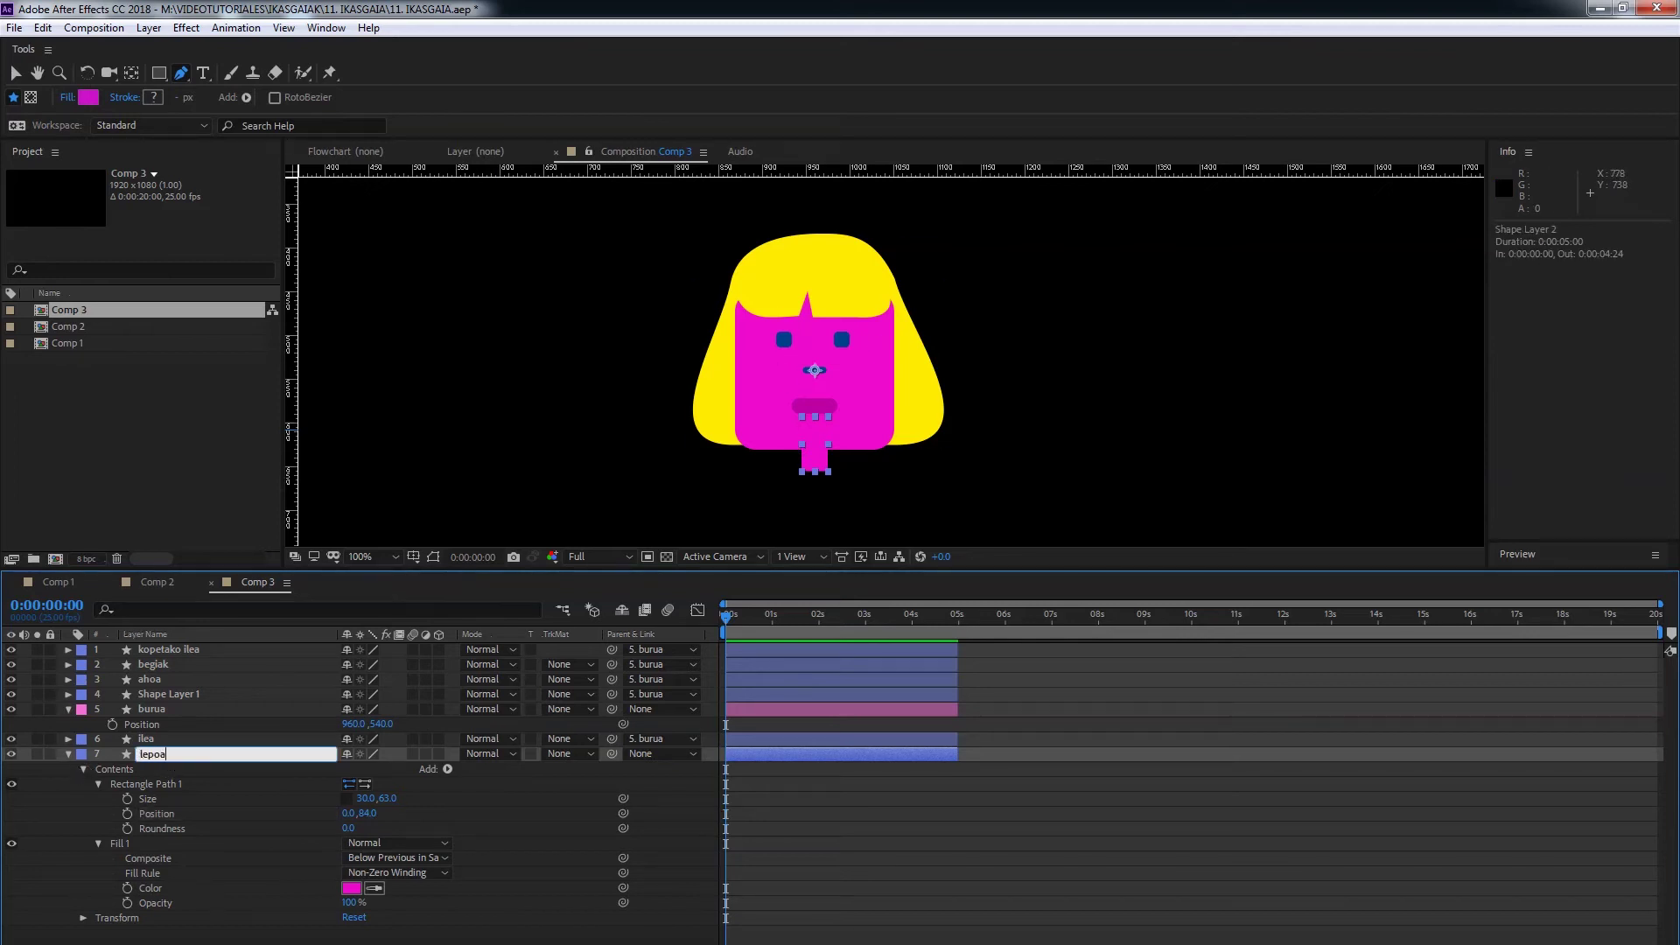
- Parent the lepoa layer to burua and round the corners of its neck rectangle
left_click_drag(613, 758, 162, 711)
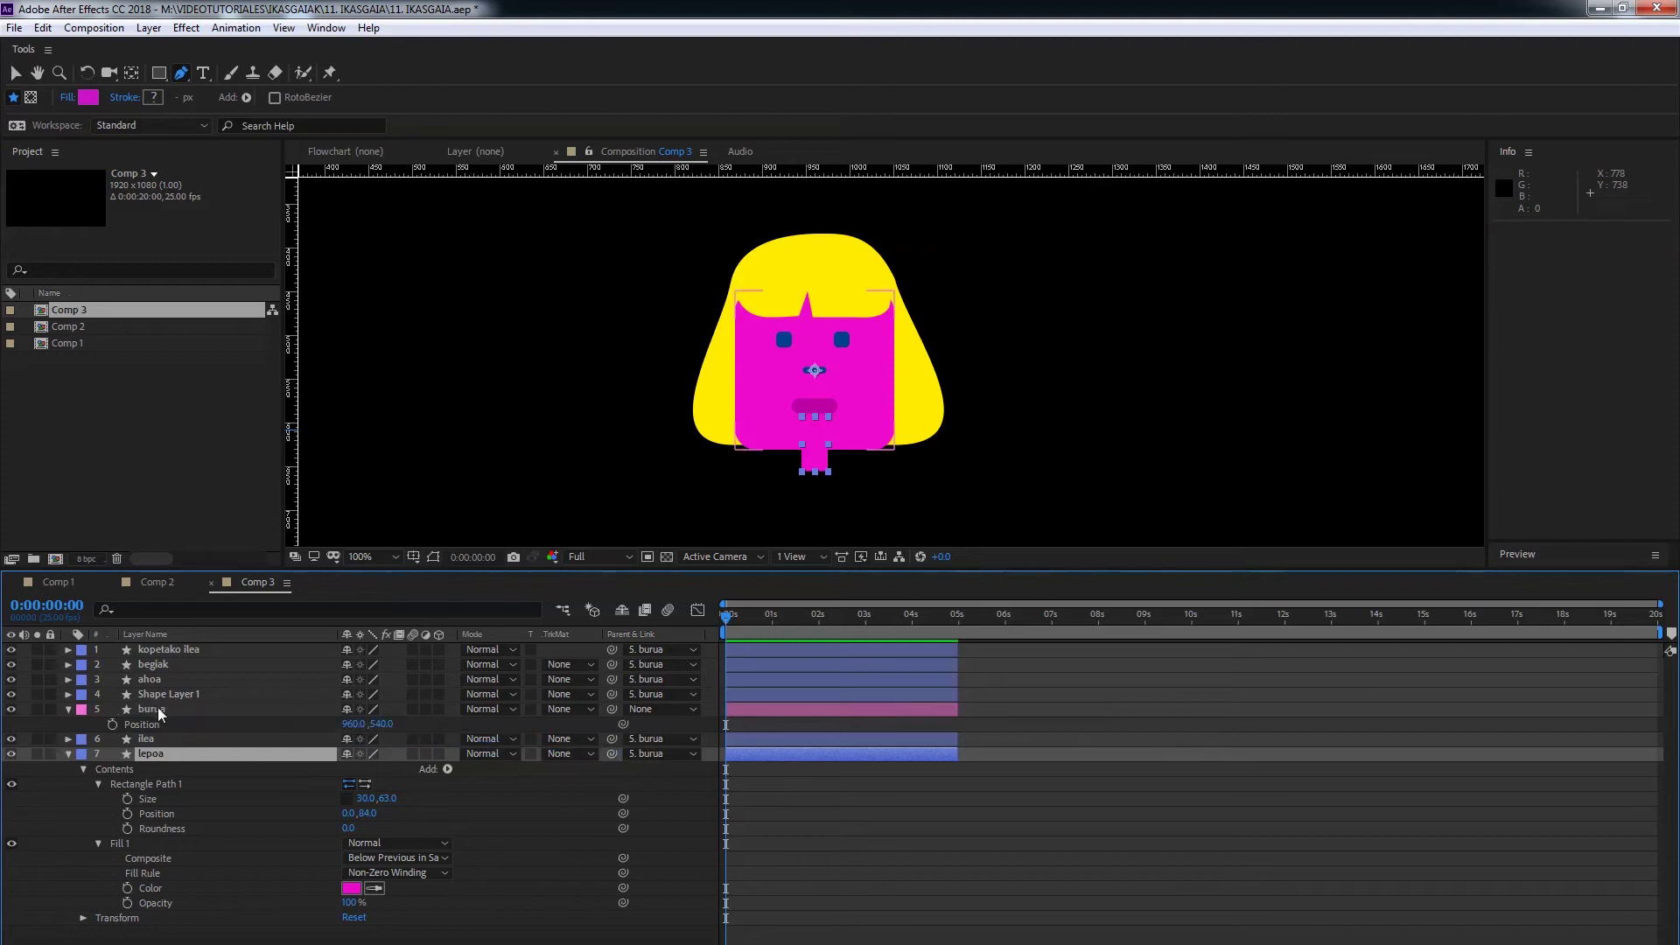
left_click(68, 755)
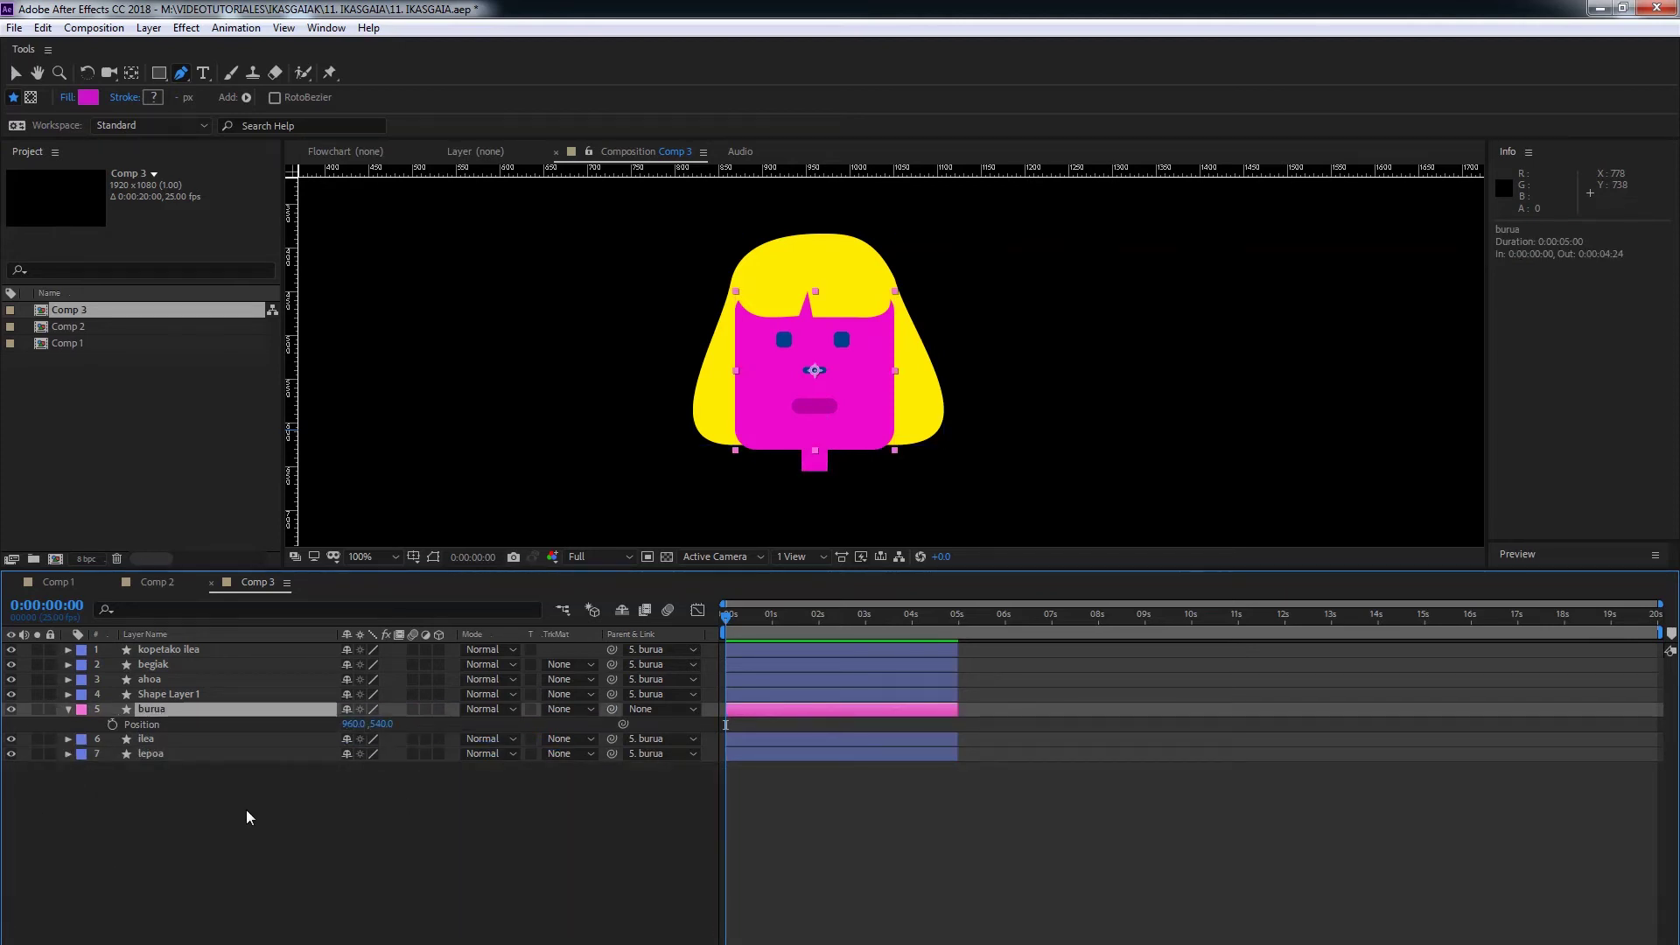
left_click(68, 754)
left_click_drag(352, 827, 371, 826)
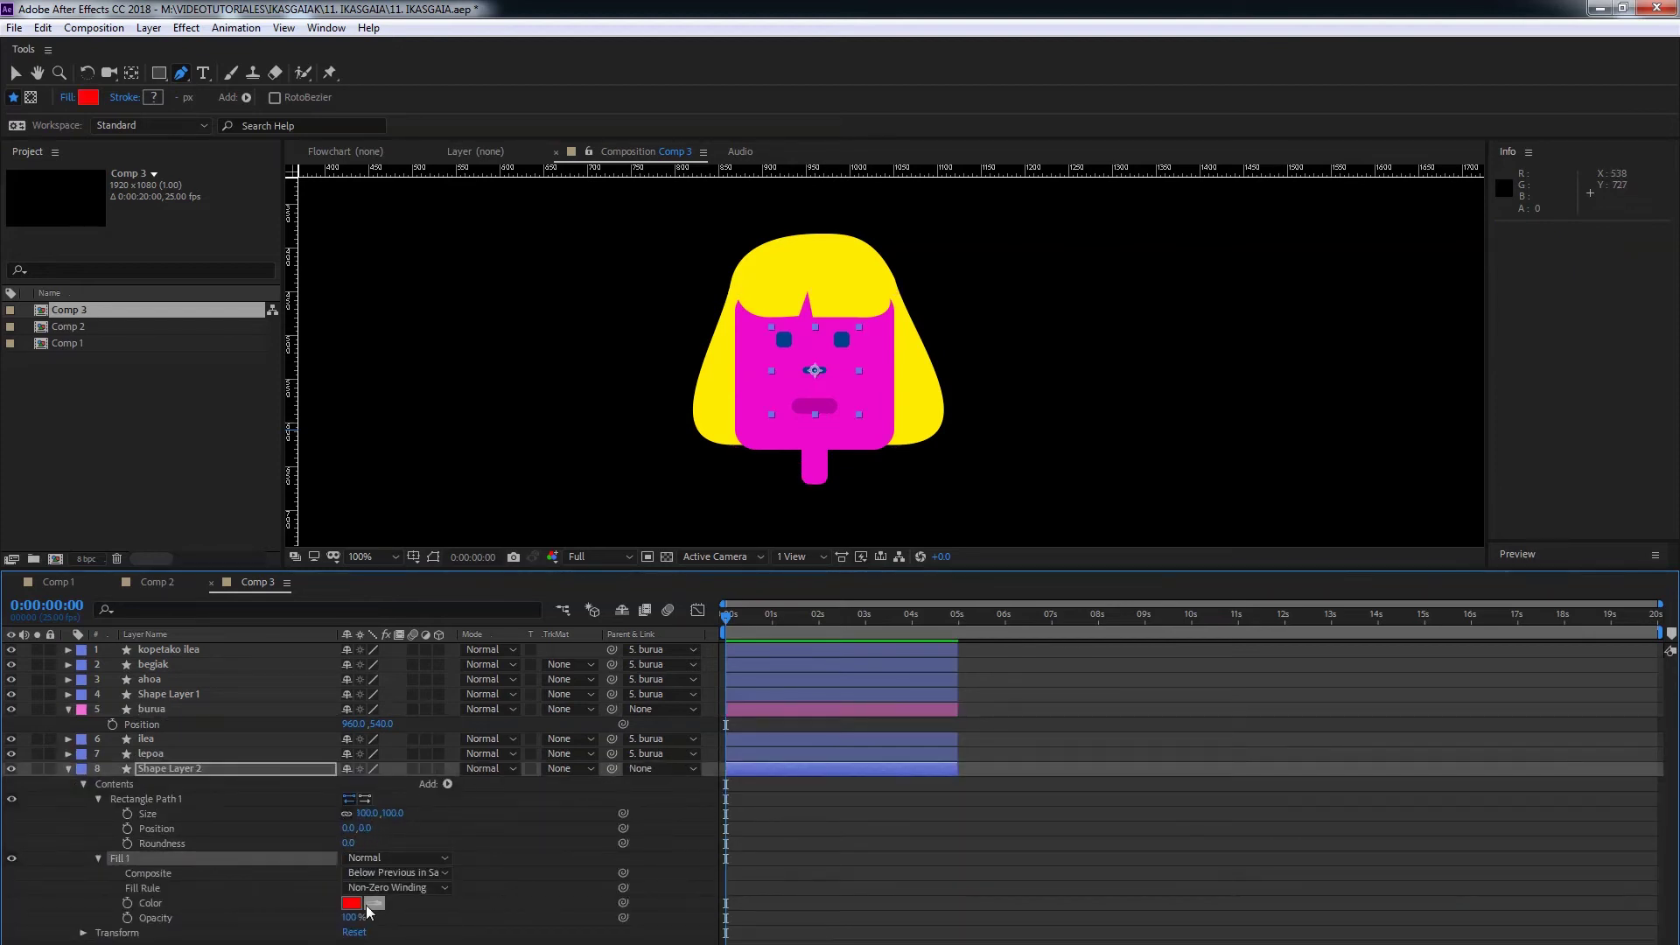
- Change the fill color of the new body shape layer below lepoa to a soft green
left_click(350, 903)
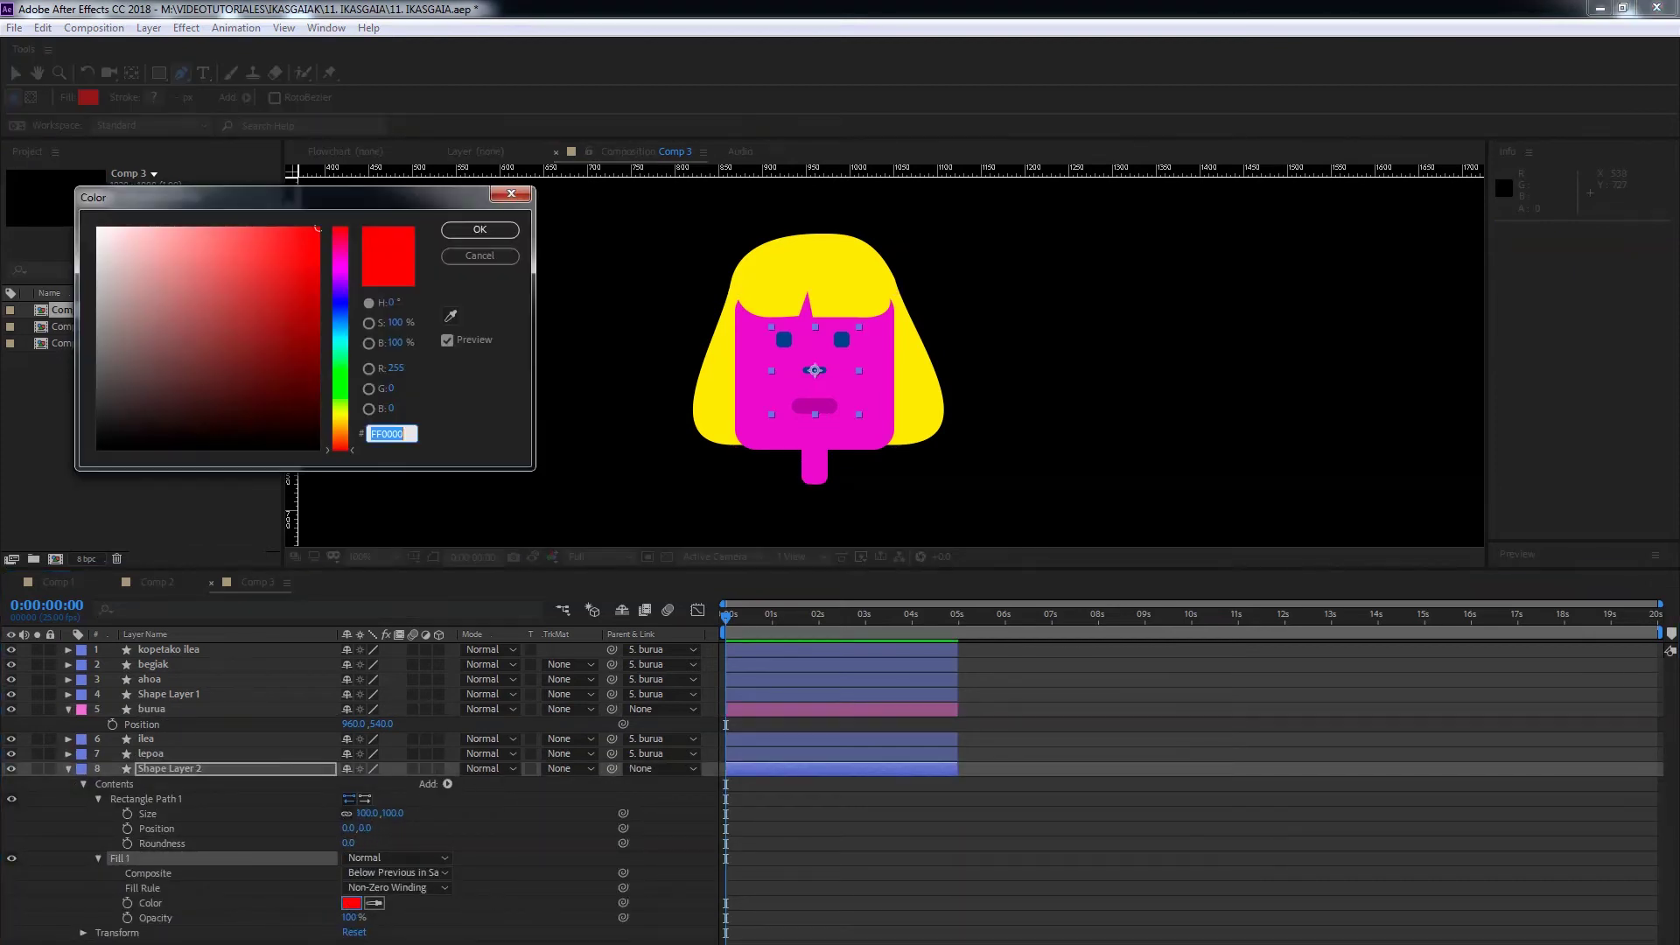
left_click(341, 379)
left_click(182, 293)
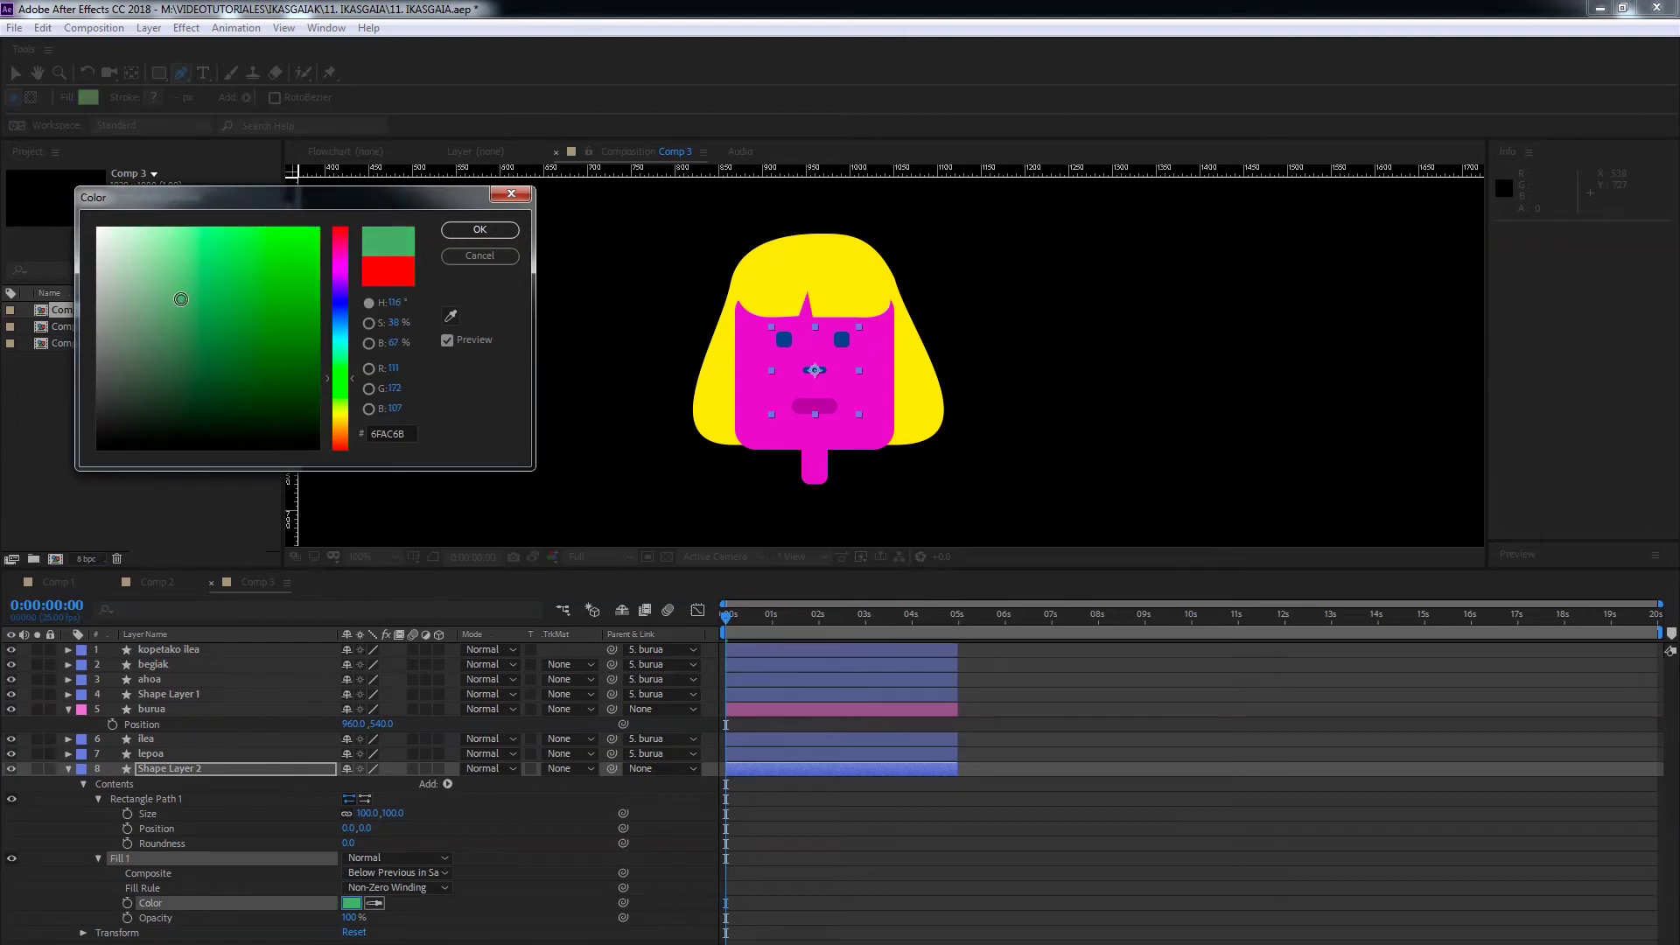
left_click(479, 229)
- Shape the green body rectangle with size 203 × 159, position 0, 190 and roundness 132
left_click(364, 828)
type("152")
key("Return")
left_click_drag(348, 843, 398, 828)
left_click(348, 813)
mouse_move(392, 813)
left_mouse_down()
mouse_move(406, 813)
mouse_move(361, 843)
mouse_move(379, 815)
mouse_move(399, 813)
mouse_move(372, 844)
mouse_move(333, 842)
mouse_move(398, 819)
left_mouse_up()
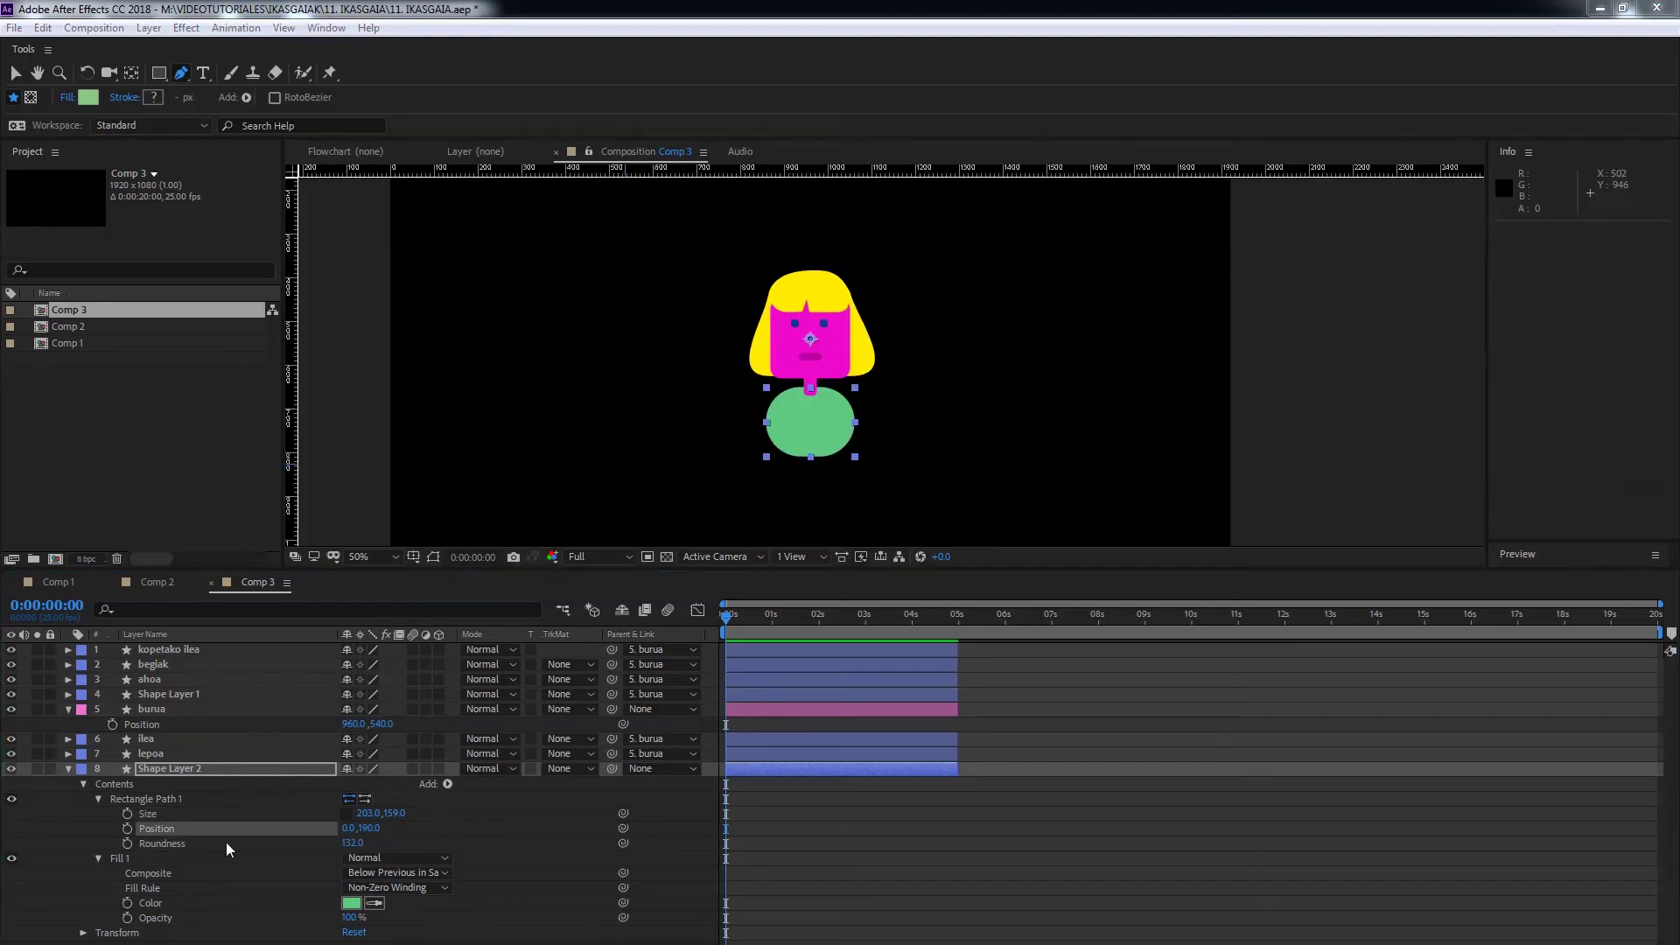
- Add another shape layer named mahaia and place it at the start of the layer stack
right_click(228, 849)
mouse_move(233, 825)
left_click(341, 928)
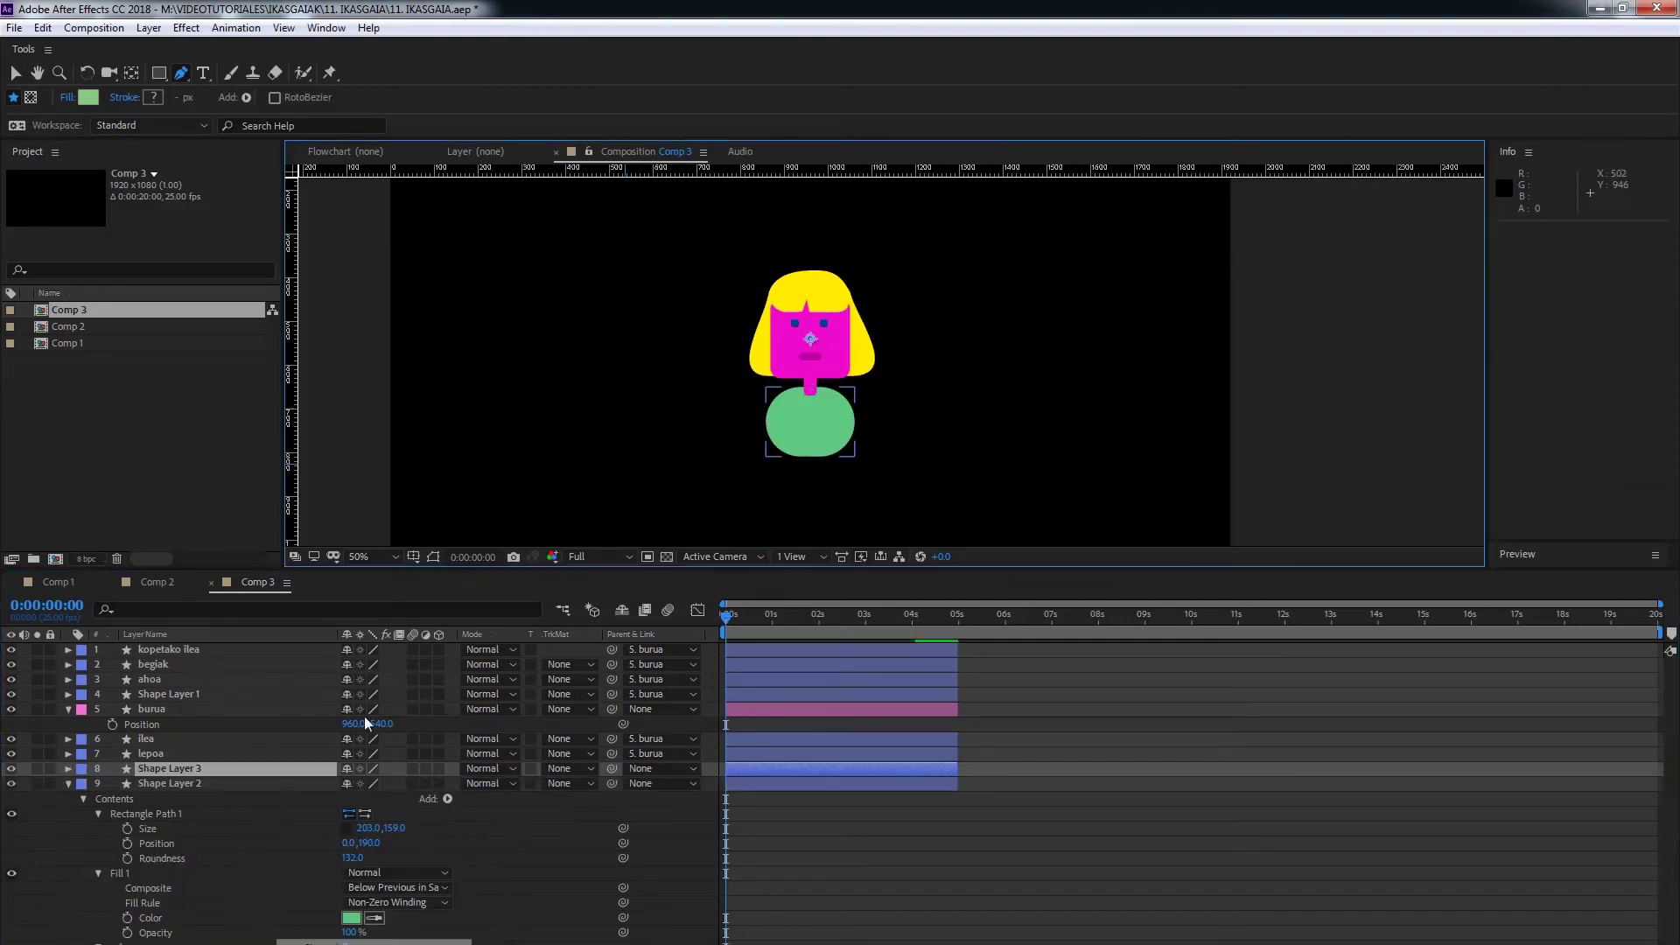
key("Return")
type("mahaia")
key("Return")
- Add a fill to the mahaia layer and set its color to blue
left_click(68, 650)
left_click(447, 664)
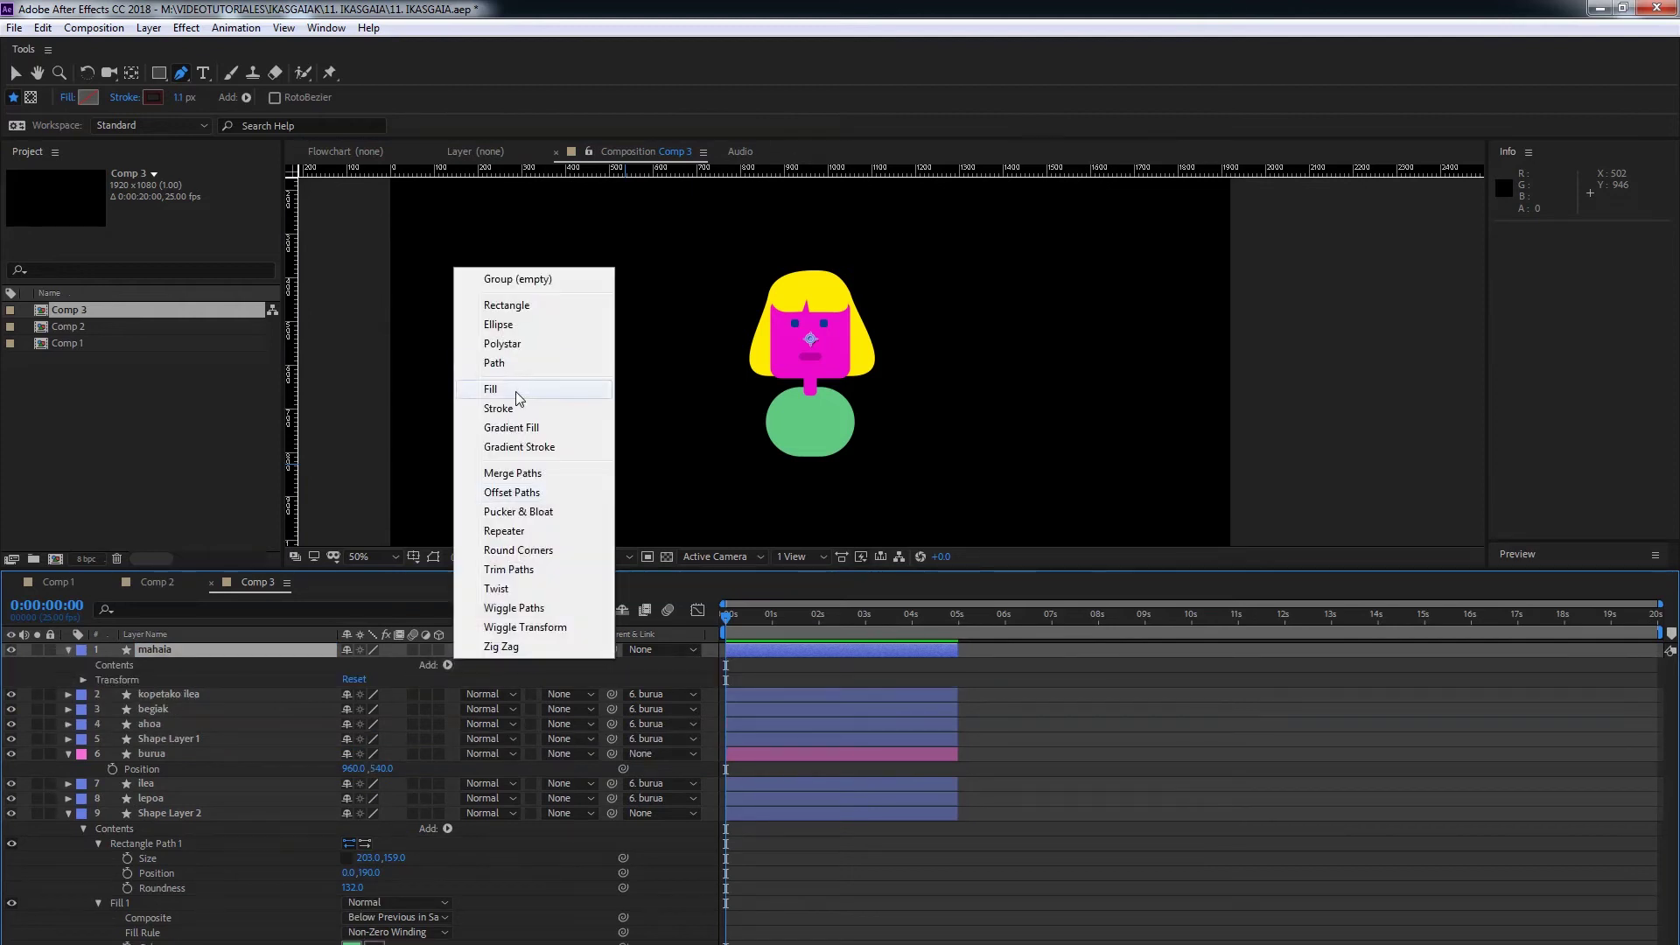
left_click(512, 389)
left_click(353, 726)
left_click(340, 318)
left_click(276, 289)
left_click(479, 229)
- Add a rectangle path for the table to mahaia, with size 2067 × 407 and position 0, 396
left_click(447, 665)
left_click(518, 307)
left_click(346, 694)
left_click_drag(366, 694, 657, 708)
left_click_drag(367, 694, 731, 756)
left_click_drag(1067, 414, 1020, 409)
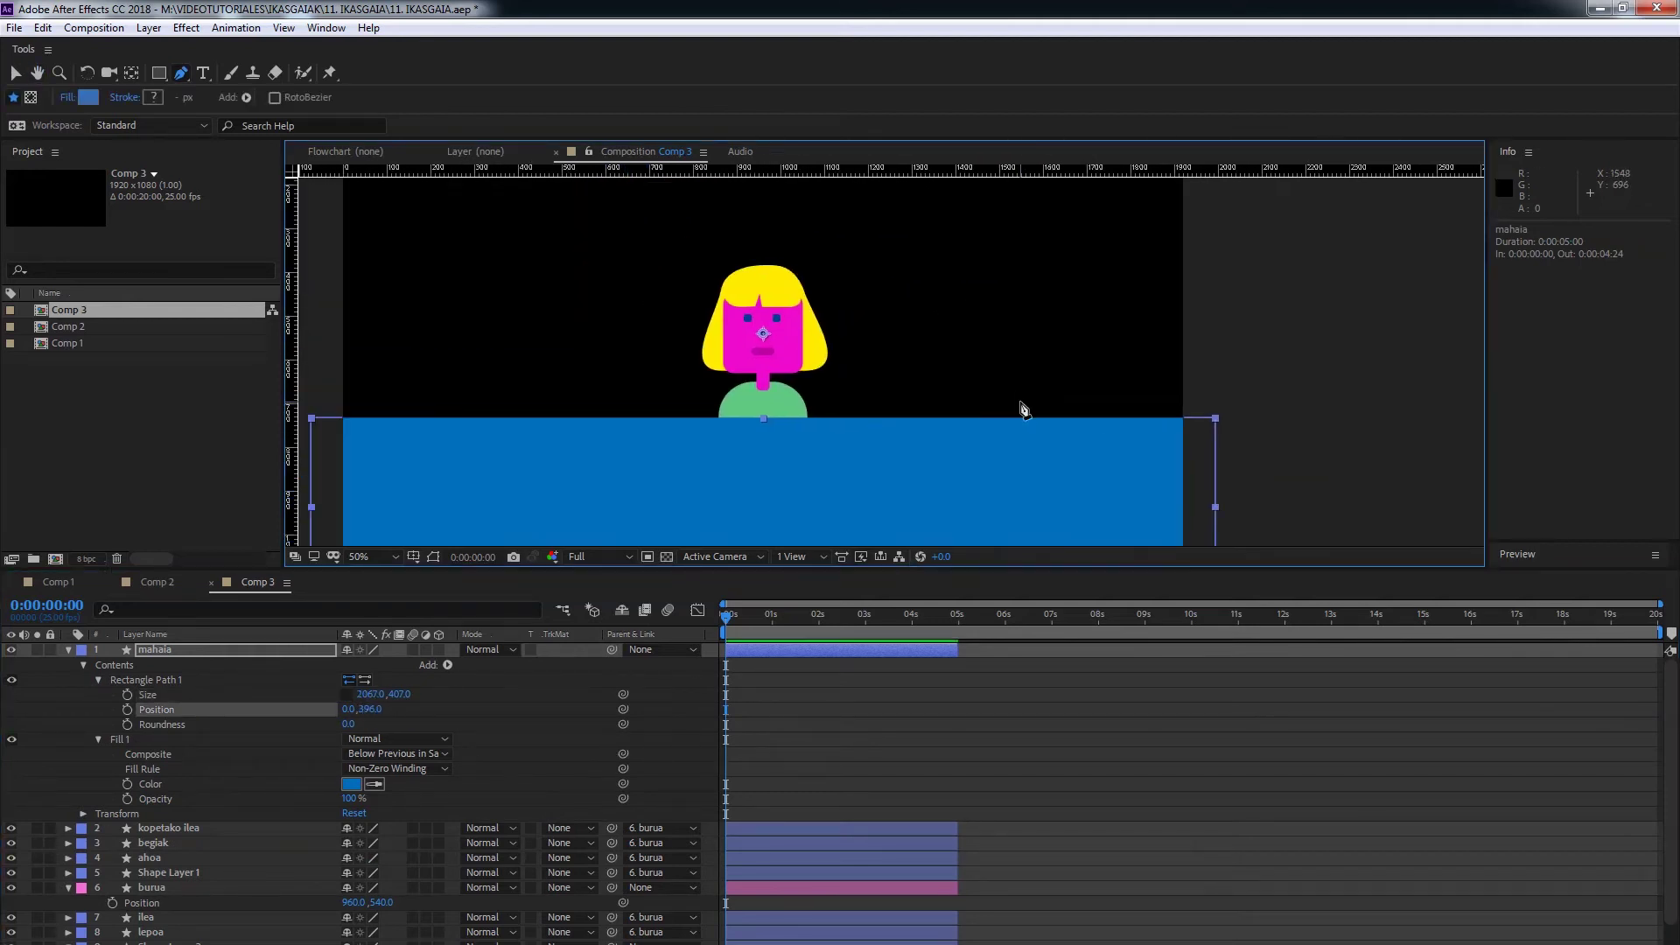
- Collapse the mahaia layer and lower the burua layer to position 960, 548
left_click(68, 649)
left_click(158, 724)
left_click_drag(385, 740, 391, 739)
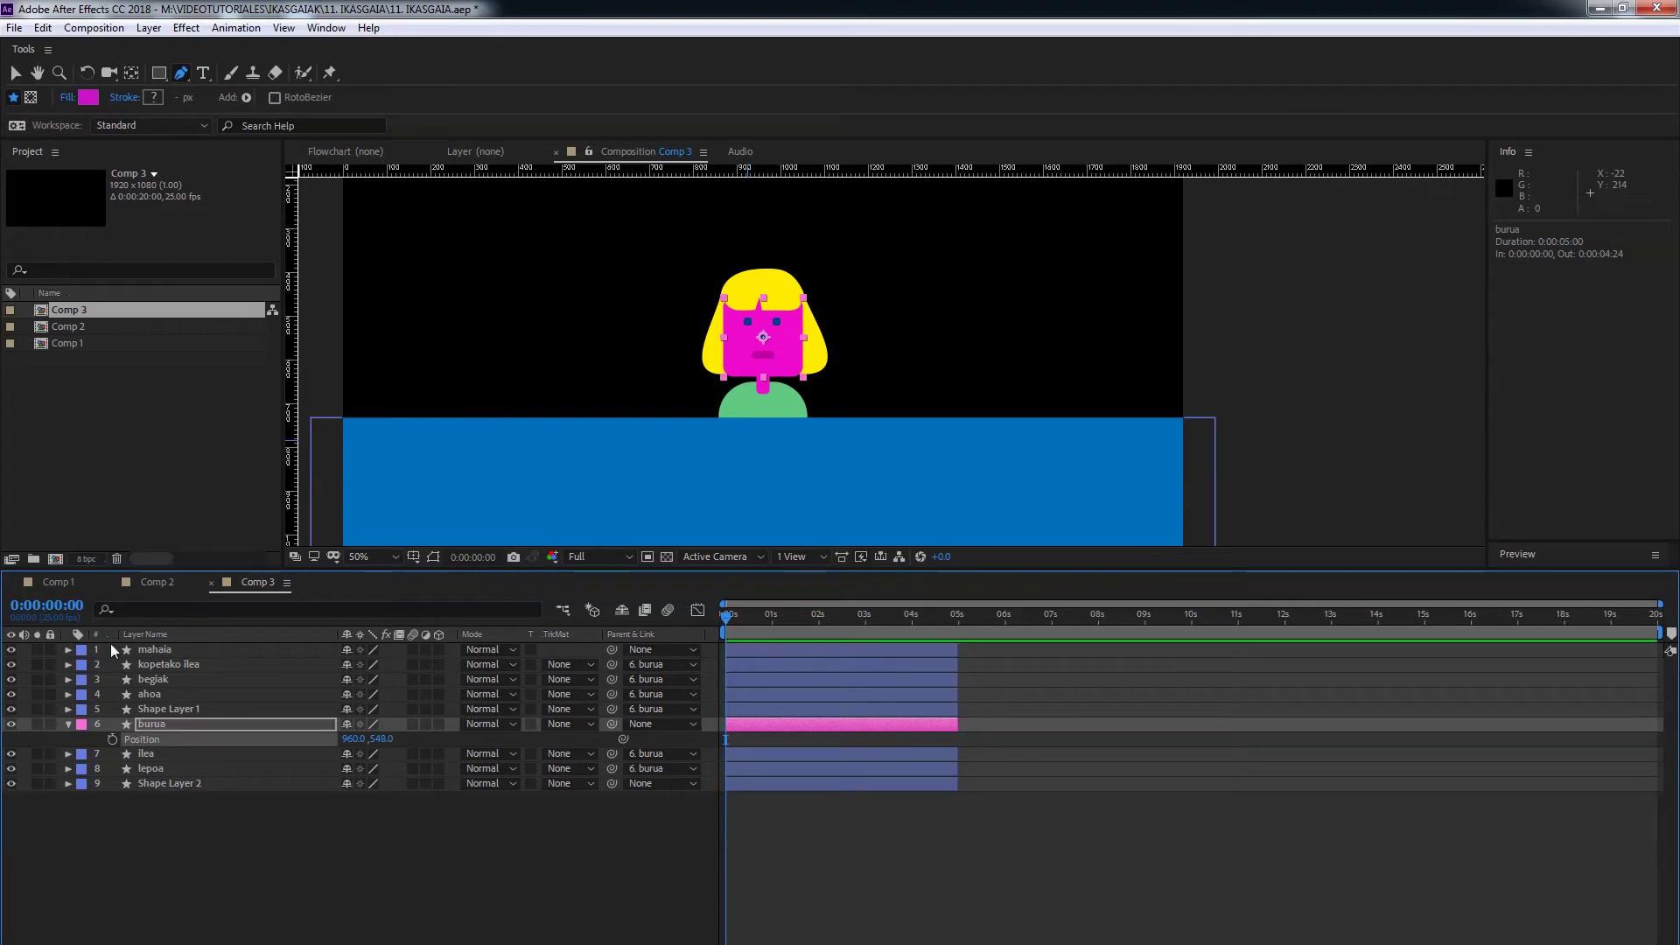
- Identify the body layer by toggling its visibility, rename it gorputza, and parent it to burua
left_click(160, 786)
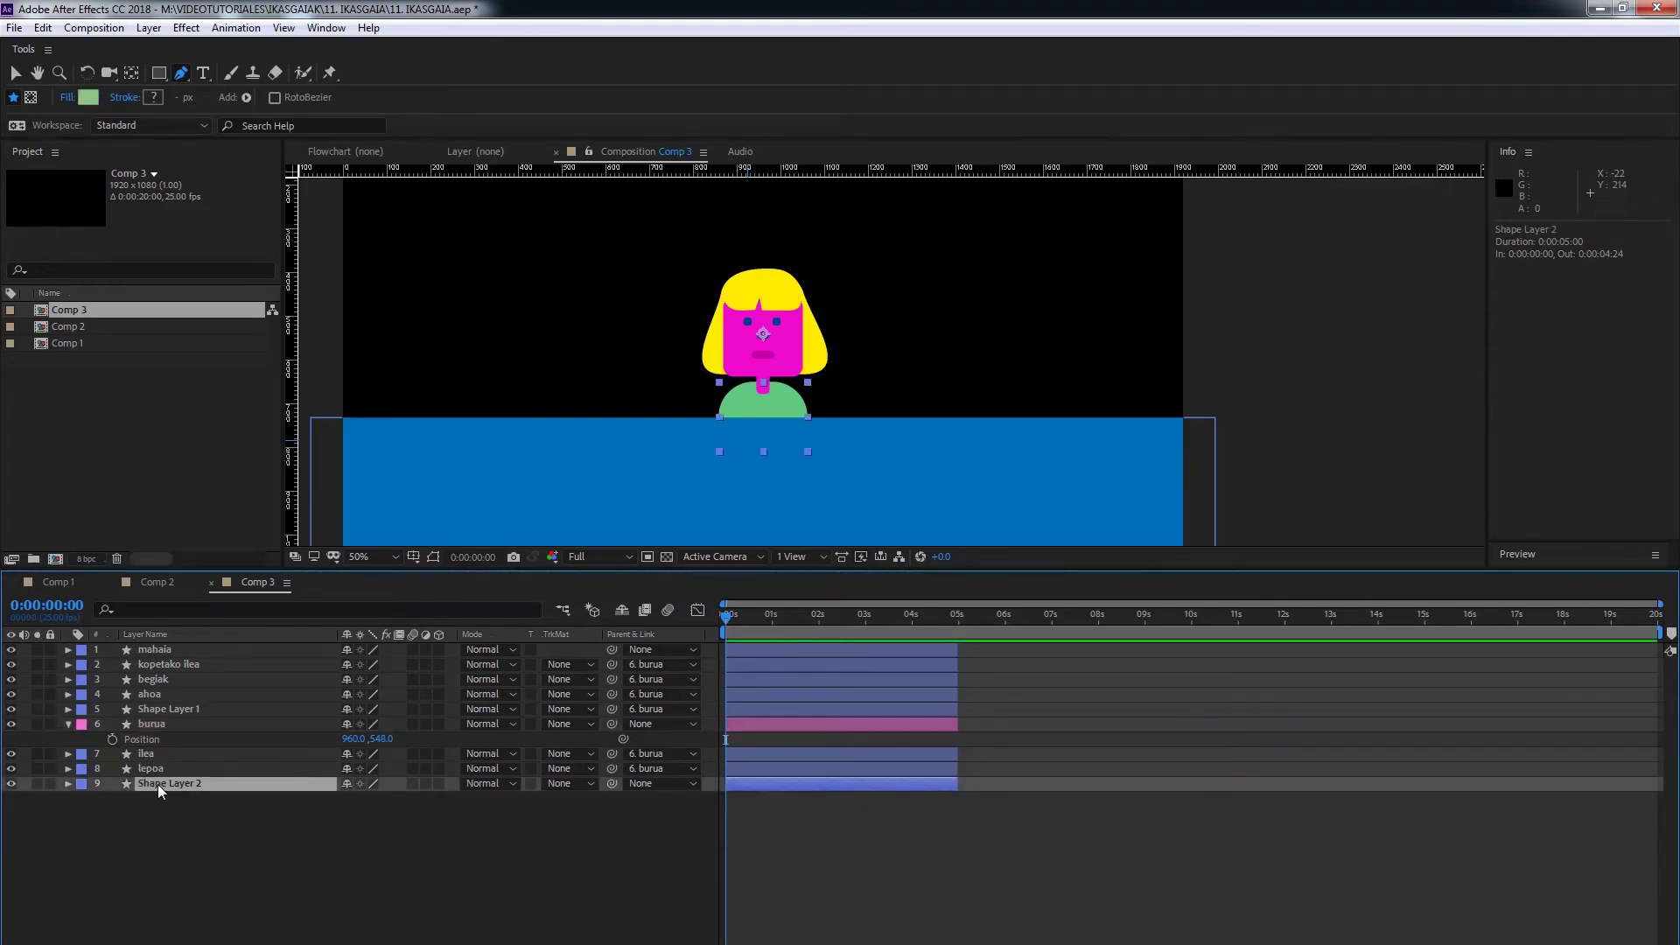
left_click(11, 785)
left_click(11, 785)
key("Return")
type("gorpu")
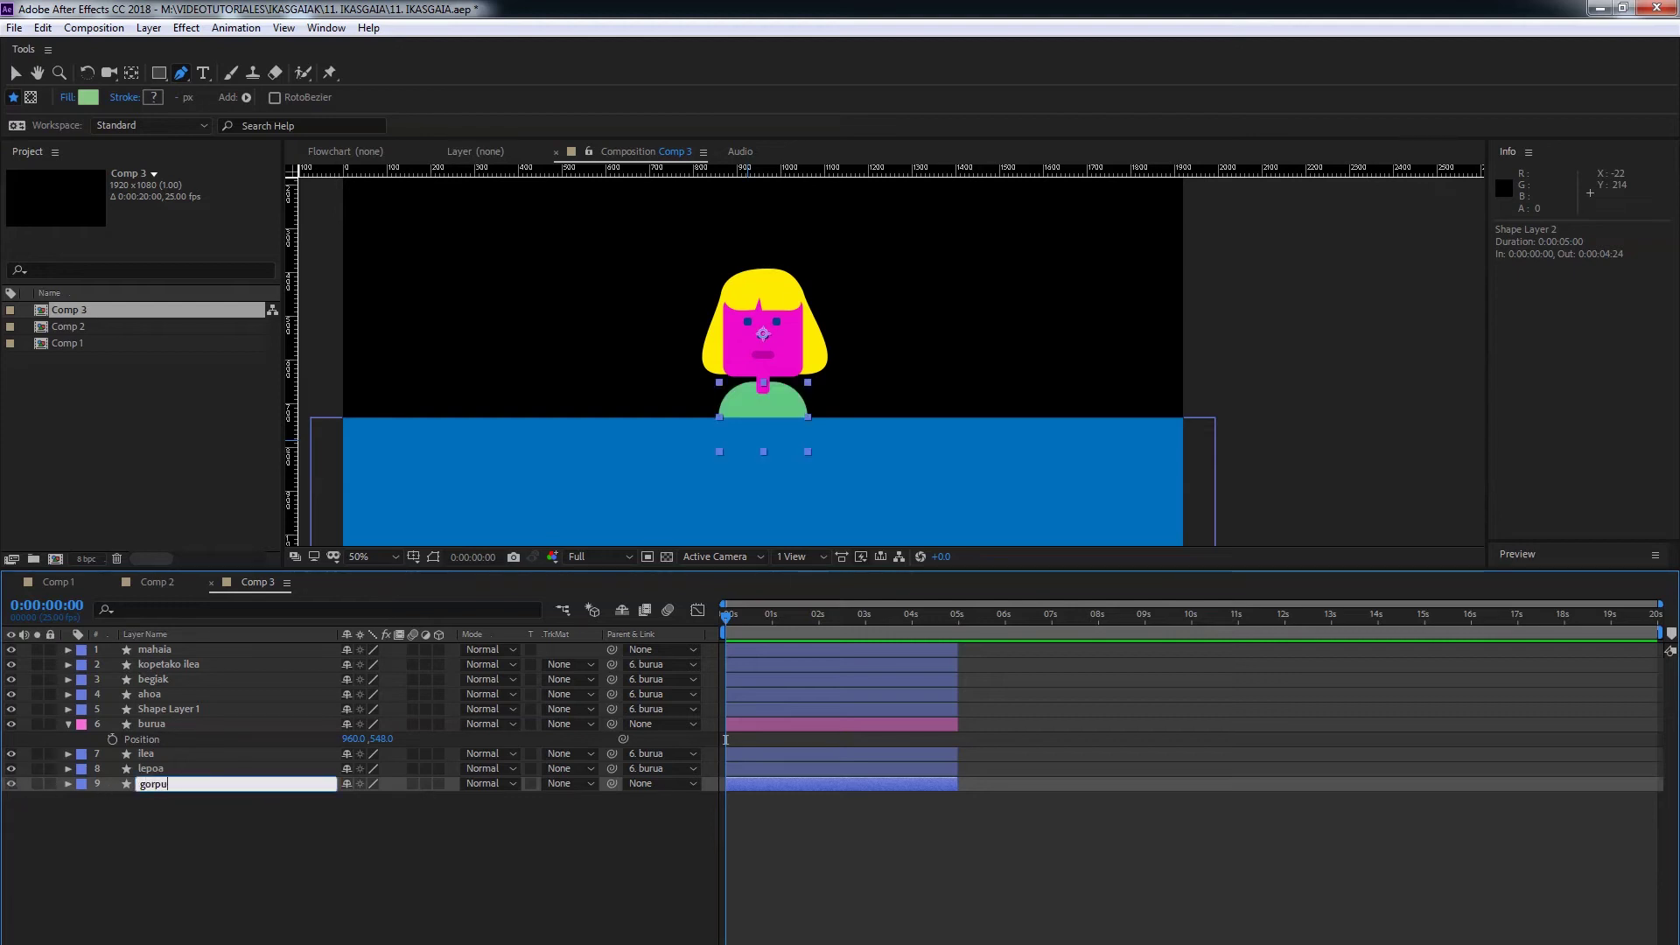
type("tza")
key("Return")
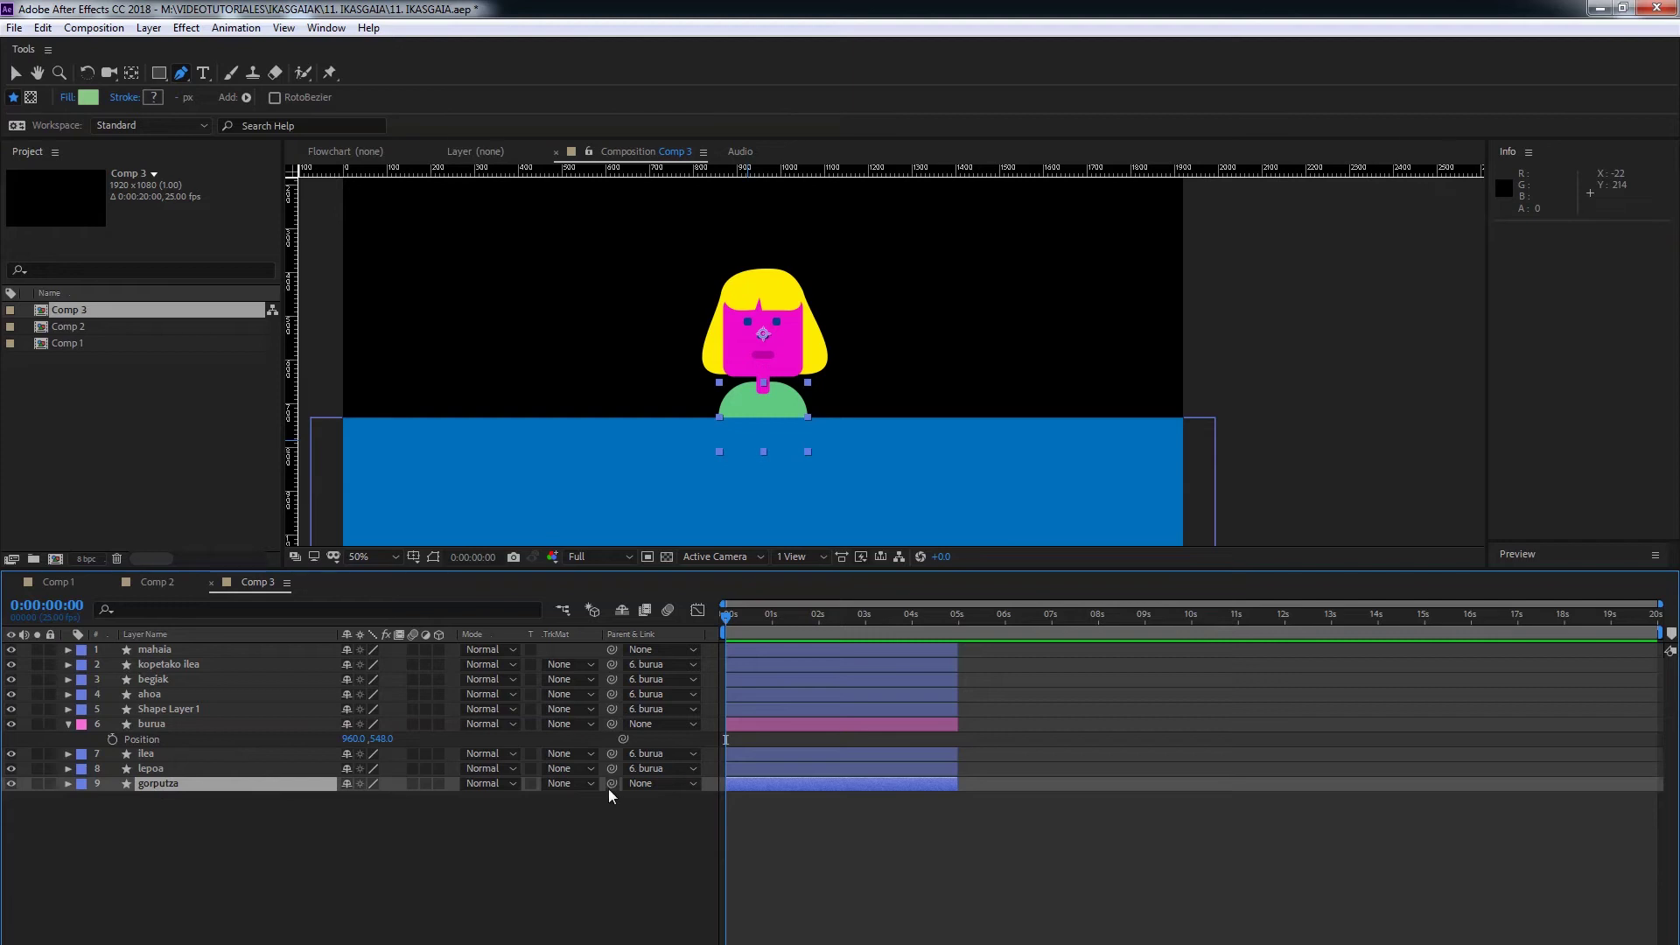
left_click_drag(612, 783, 171, 731)
- Add a new shape layer above gorputza and name it papo
right_click(111, 836)
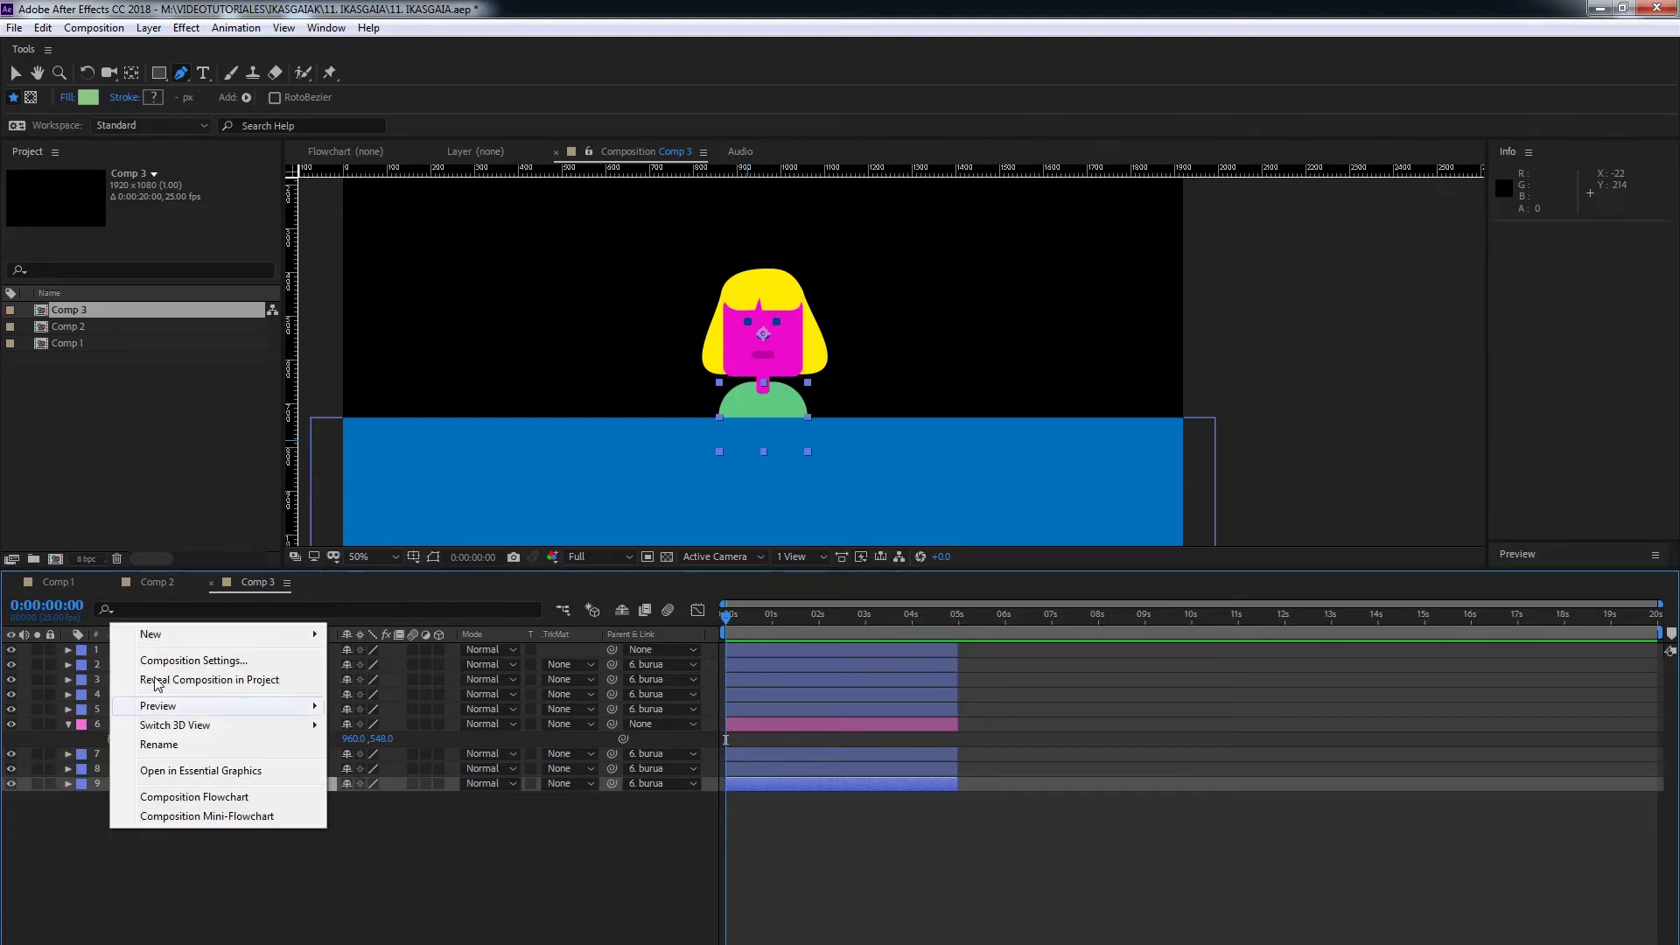
mouse_move(279, 638)
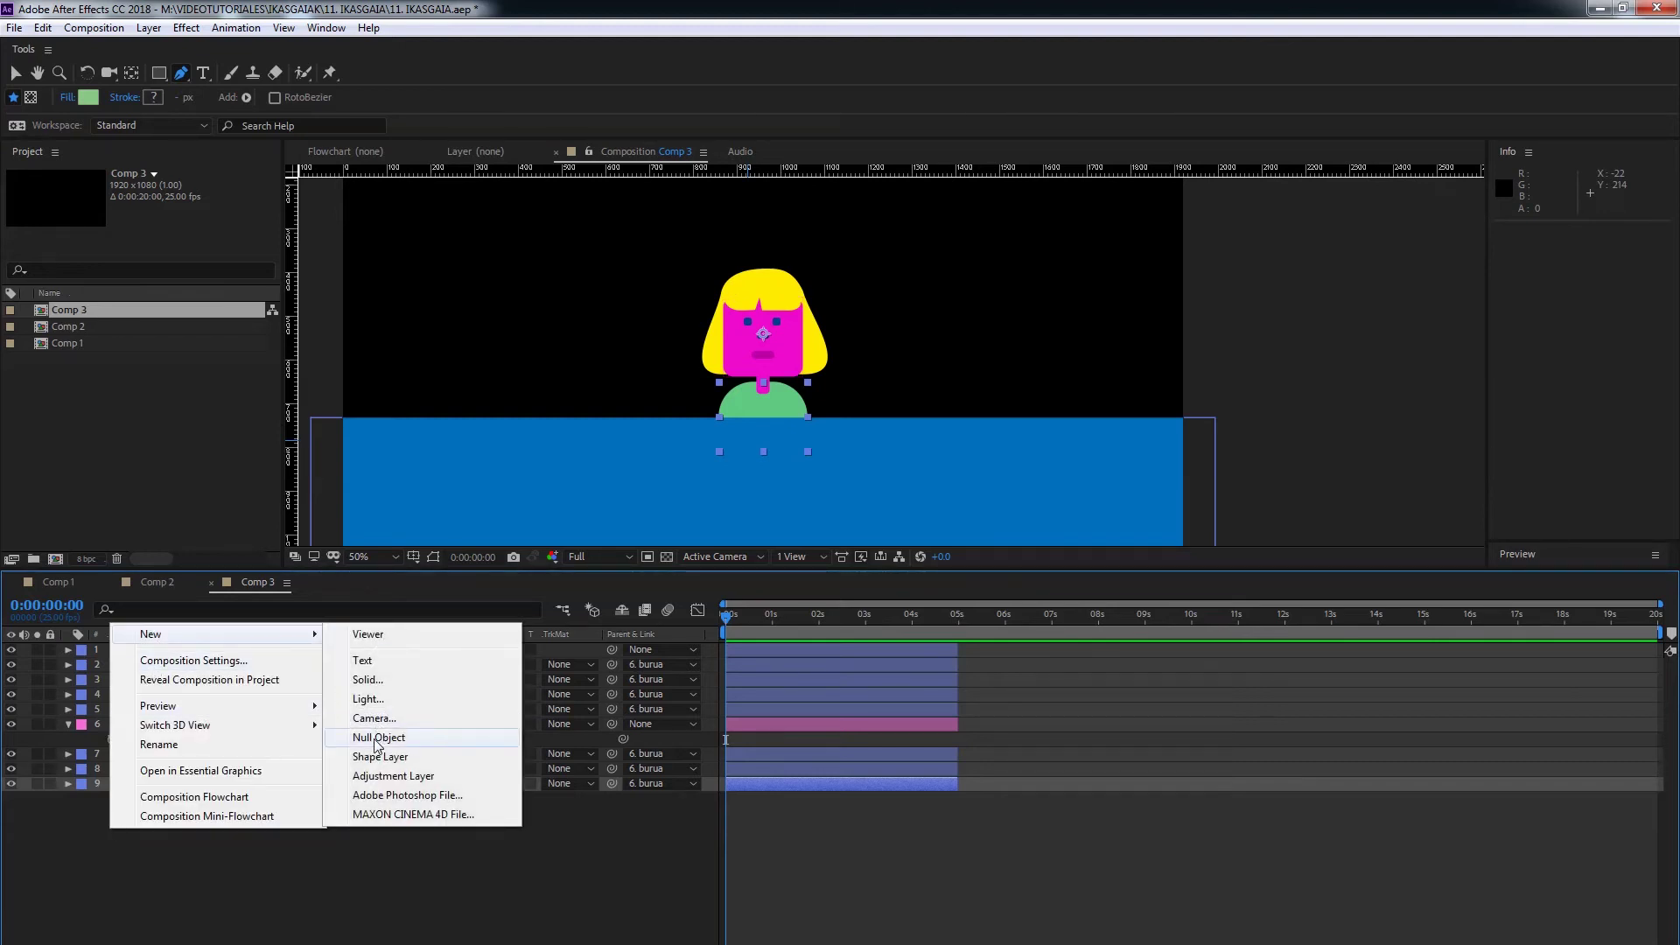
left_click(380, 757)
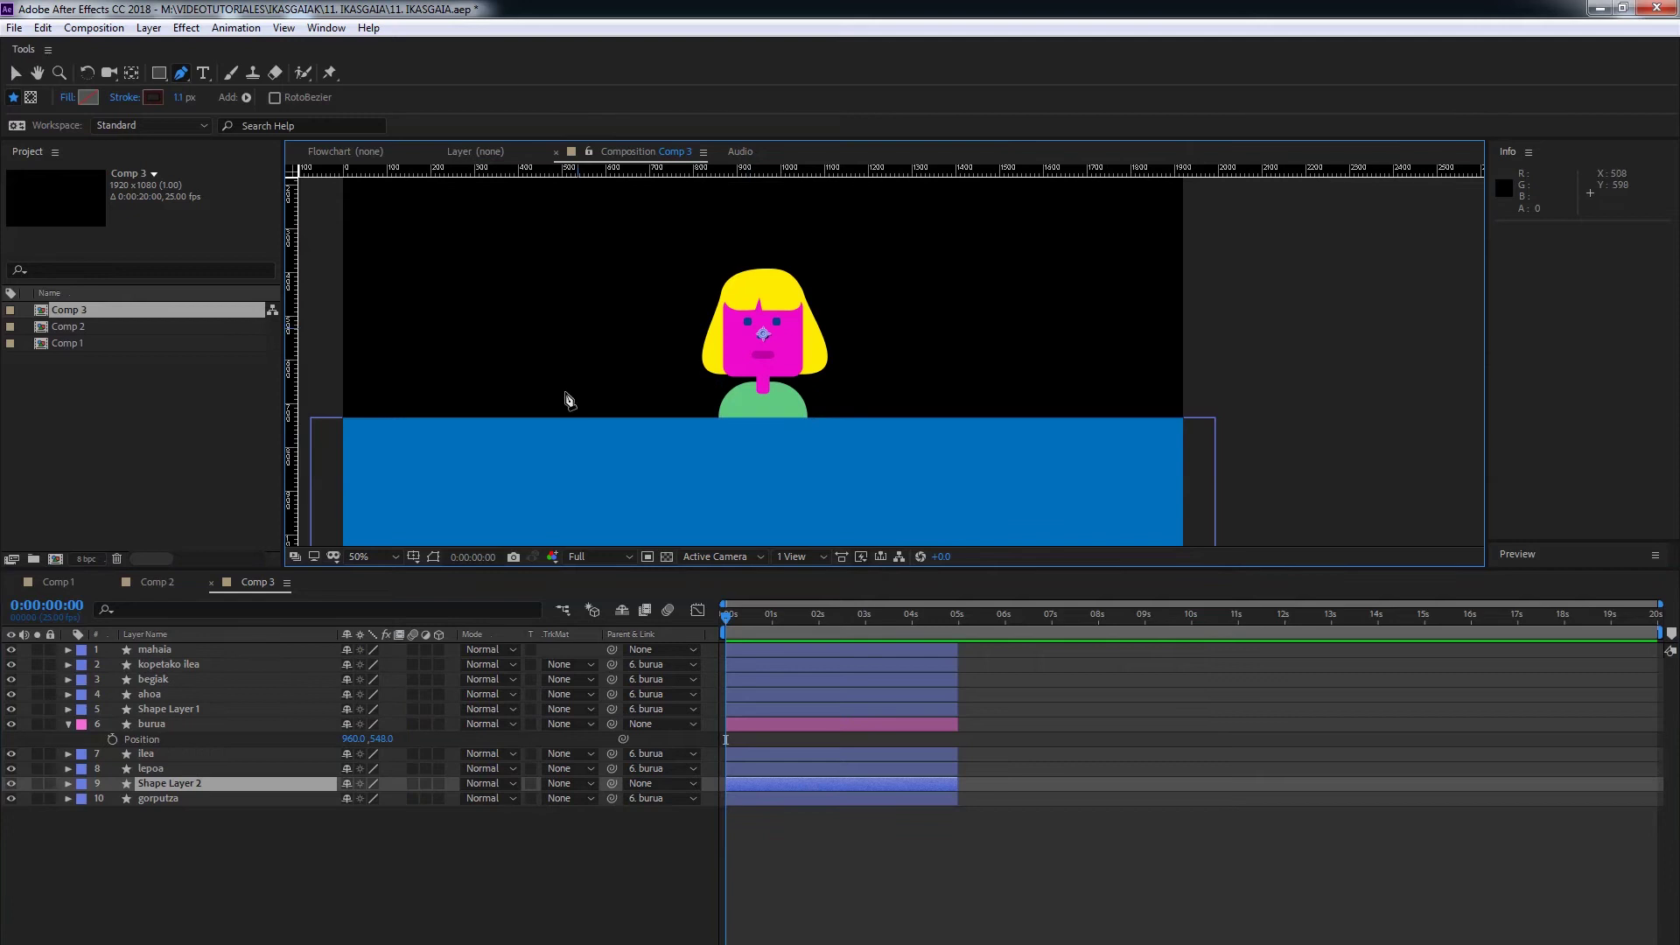
left_click(152, 779)
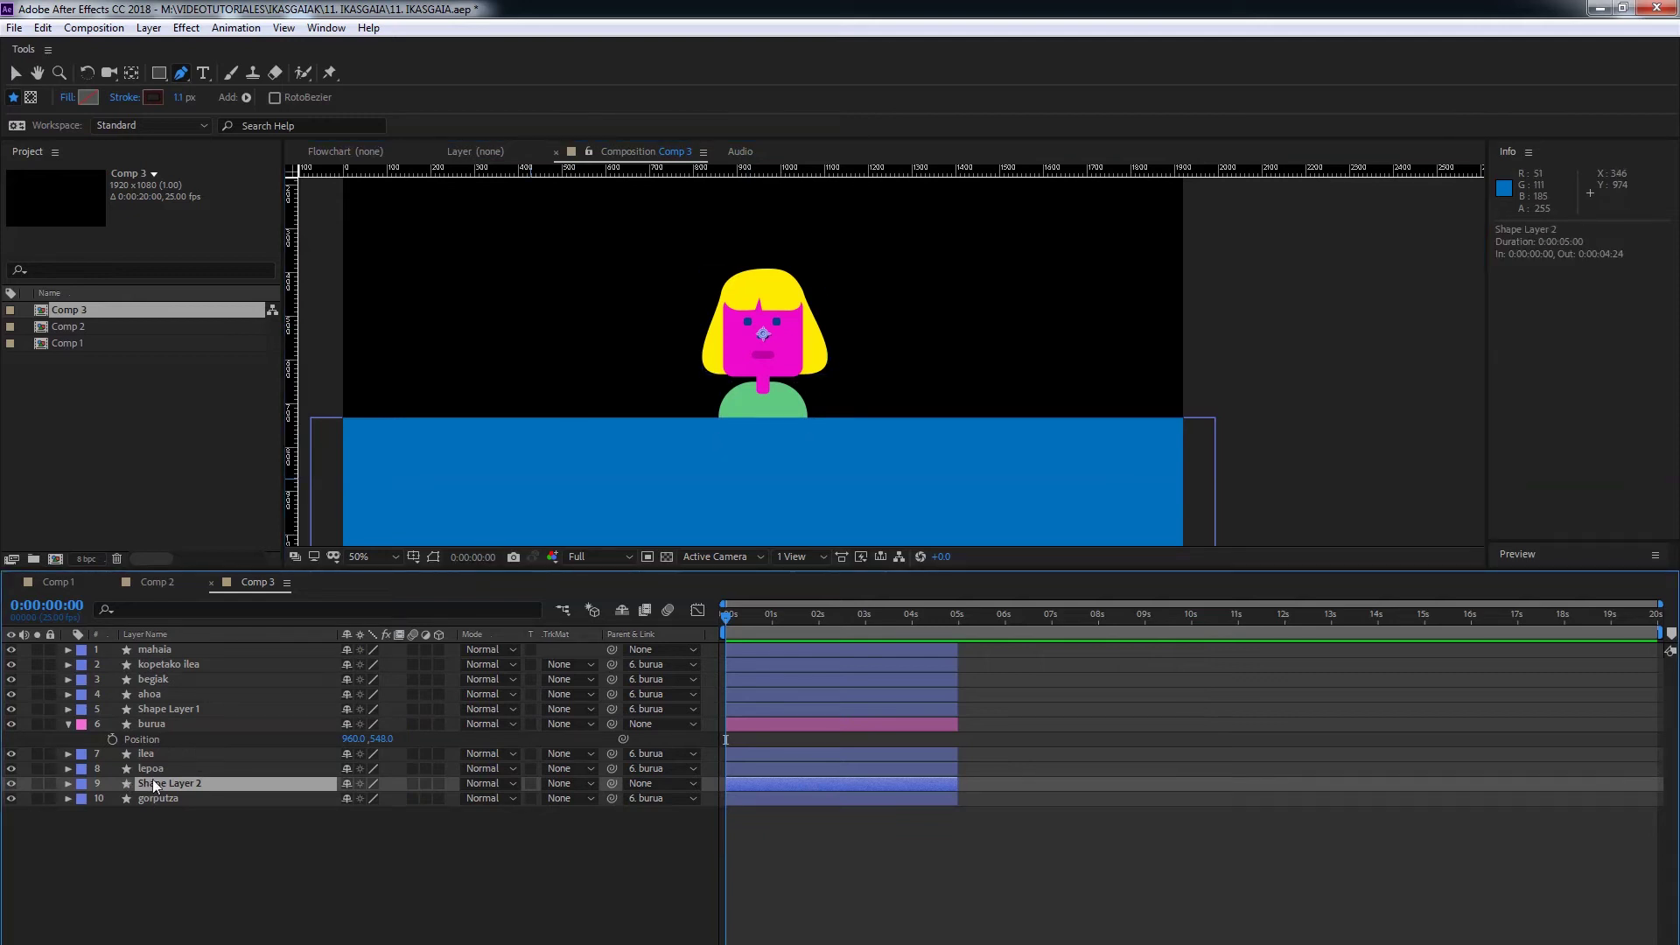
key("Return")
type("papo")
key("Return")
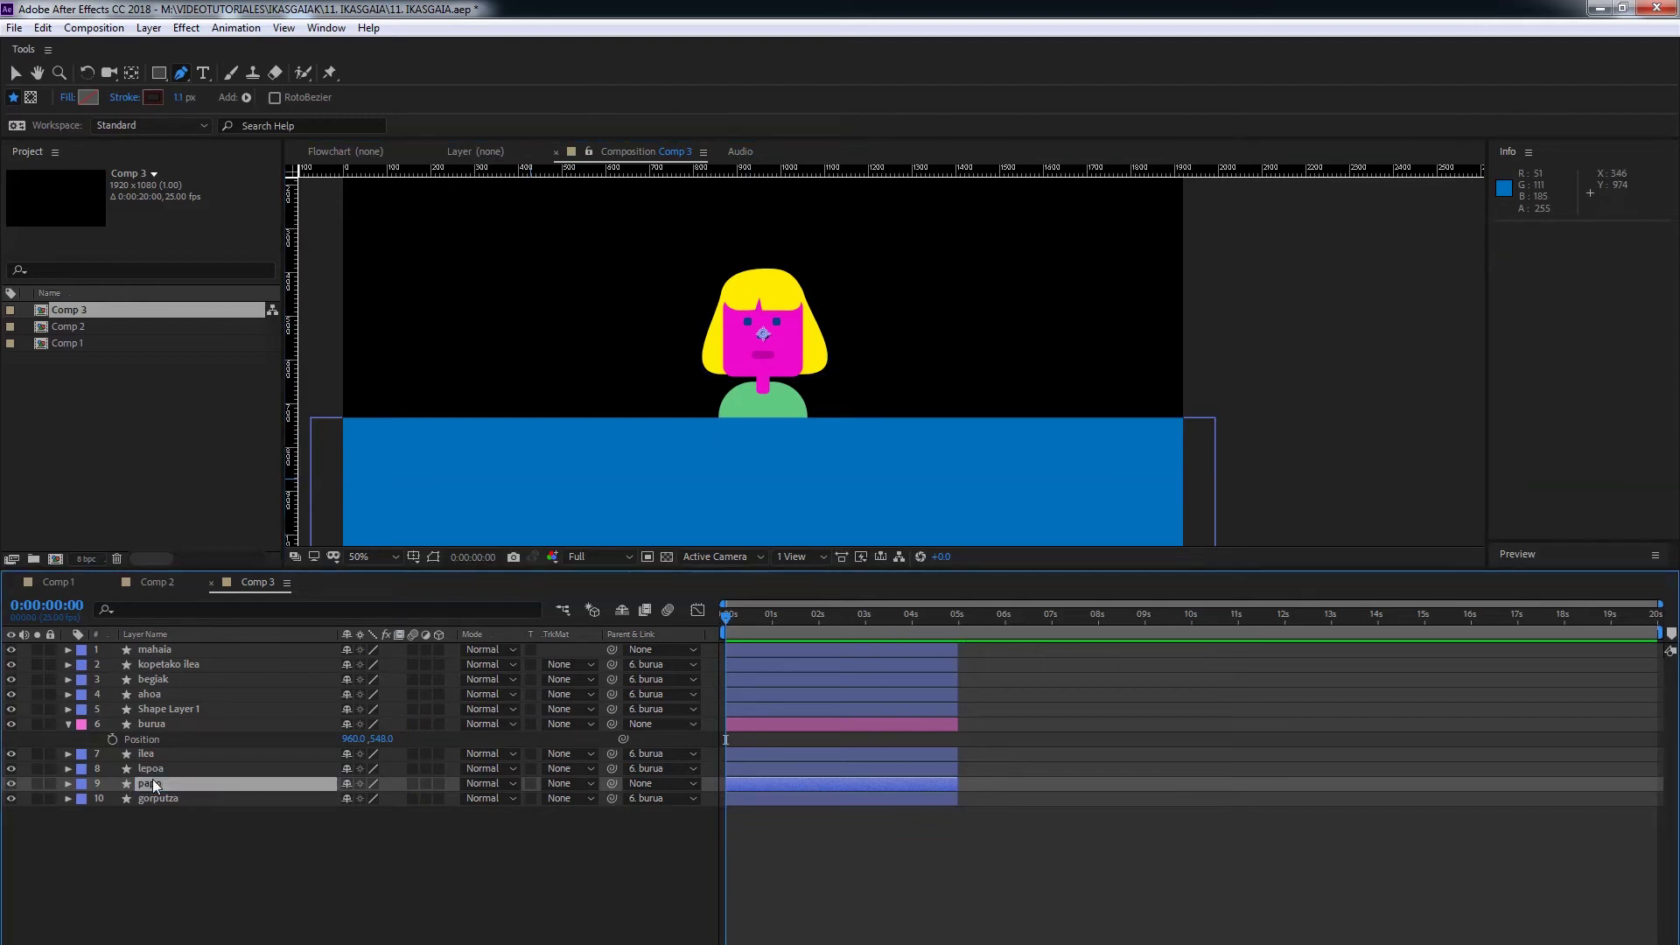
- Add a rectangle path and a fill to papo, and move the layer directly above burua
left_click(70, 784)
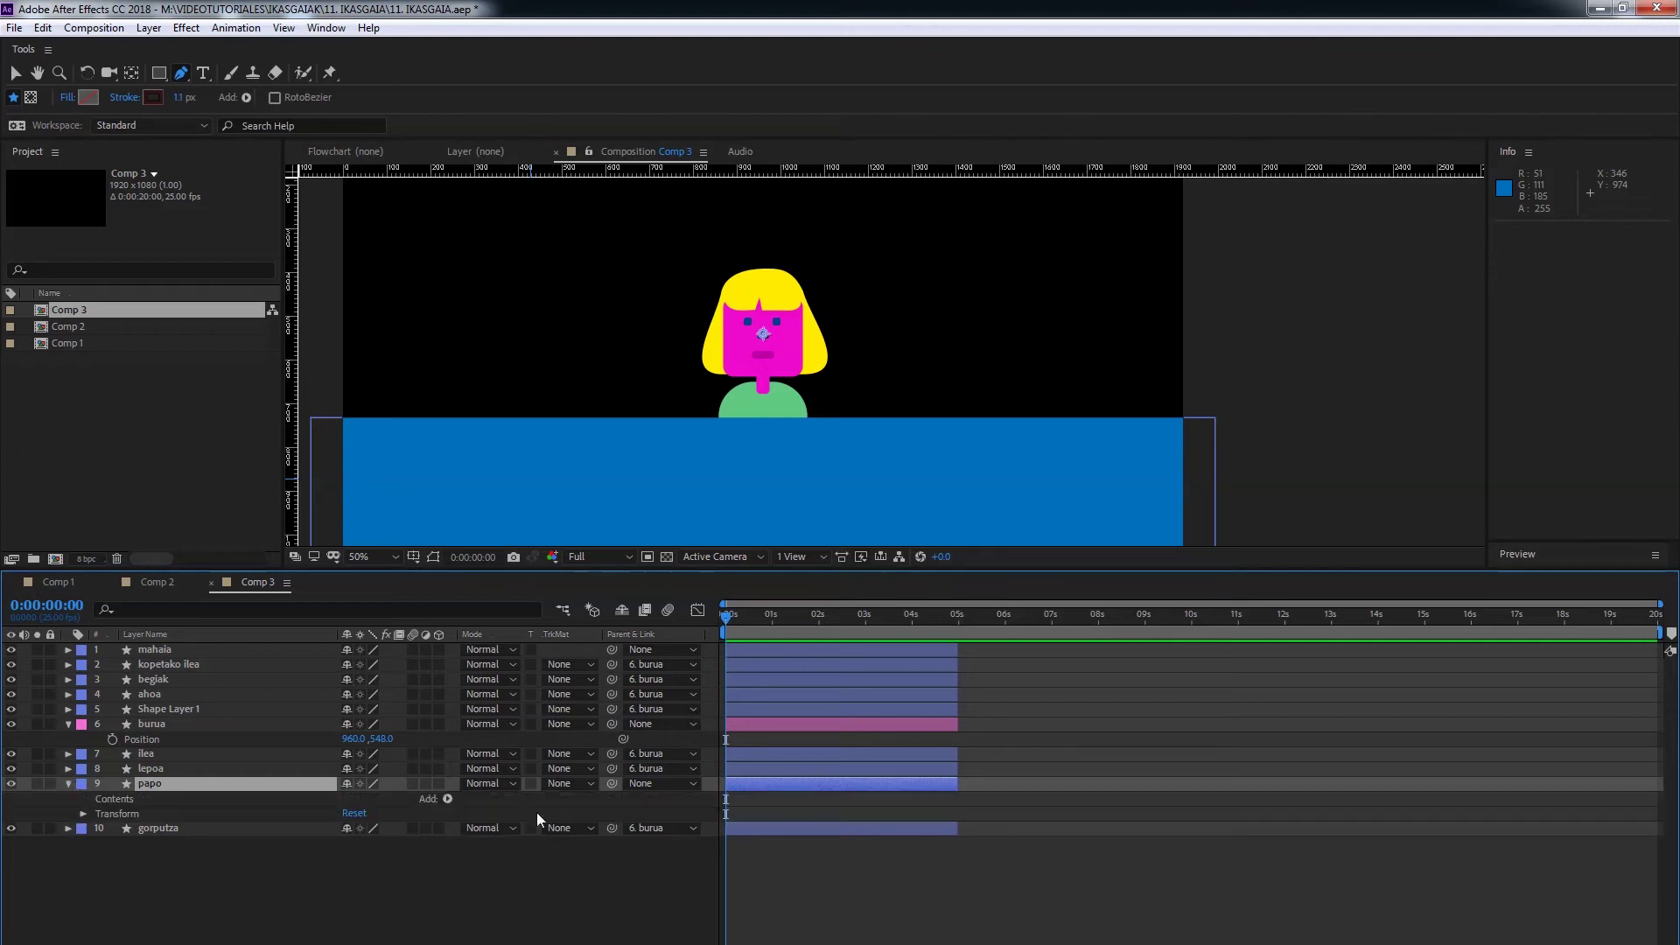
left_click(448, 799)
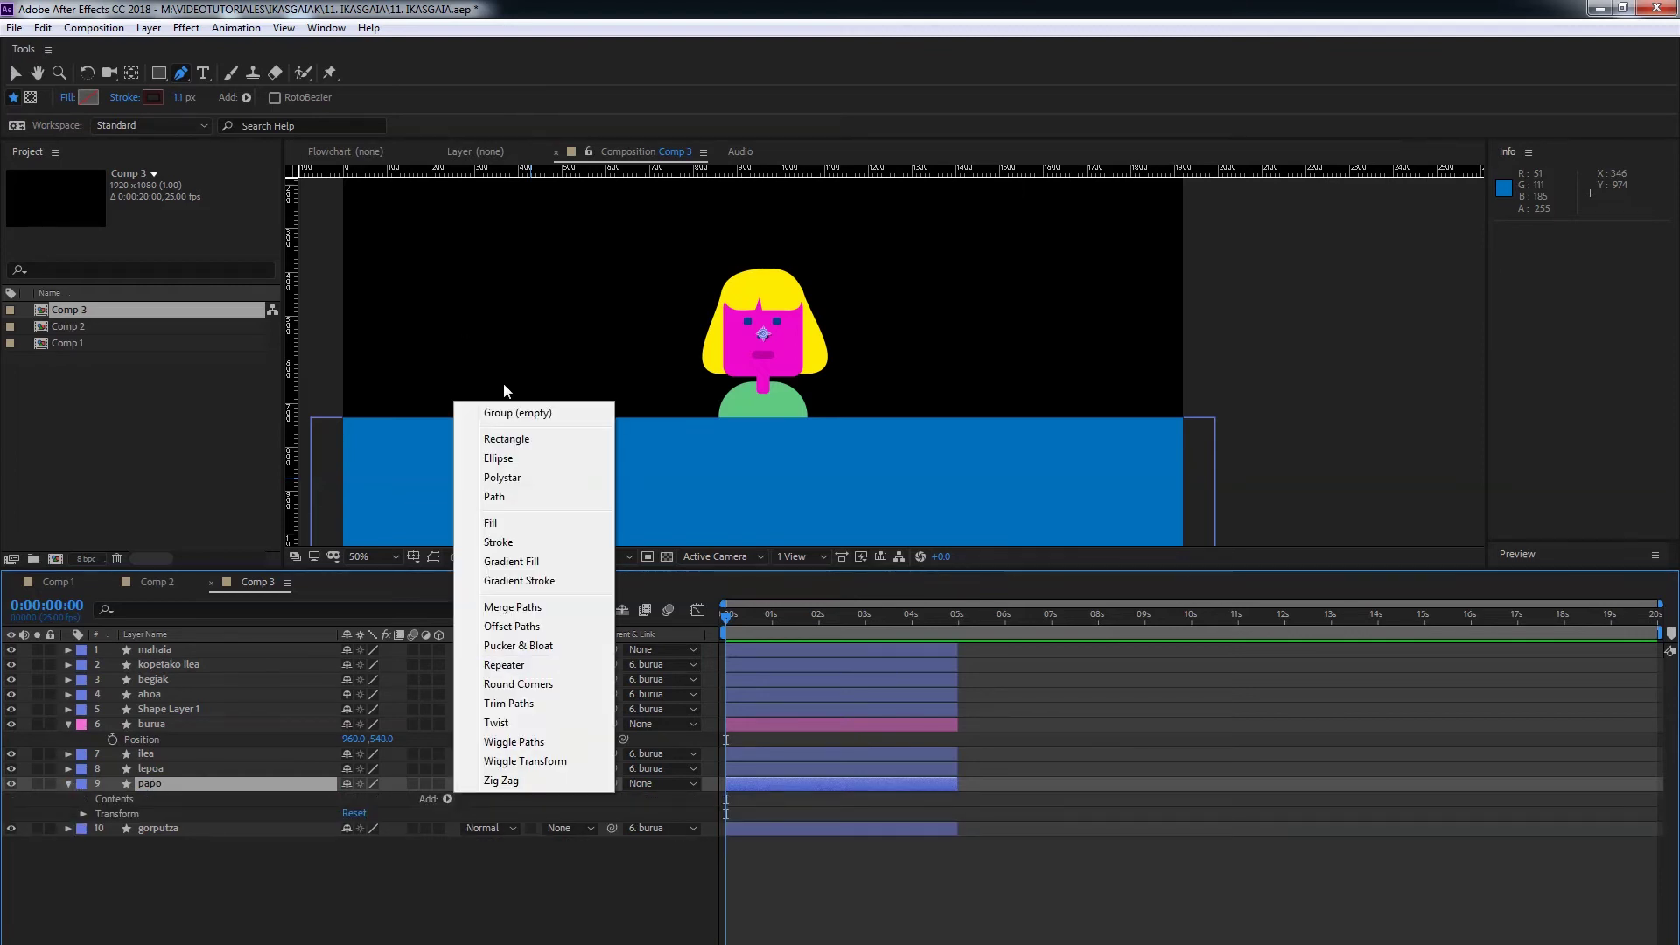
left_click(506, 439)
left_click(447, 799)
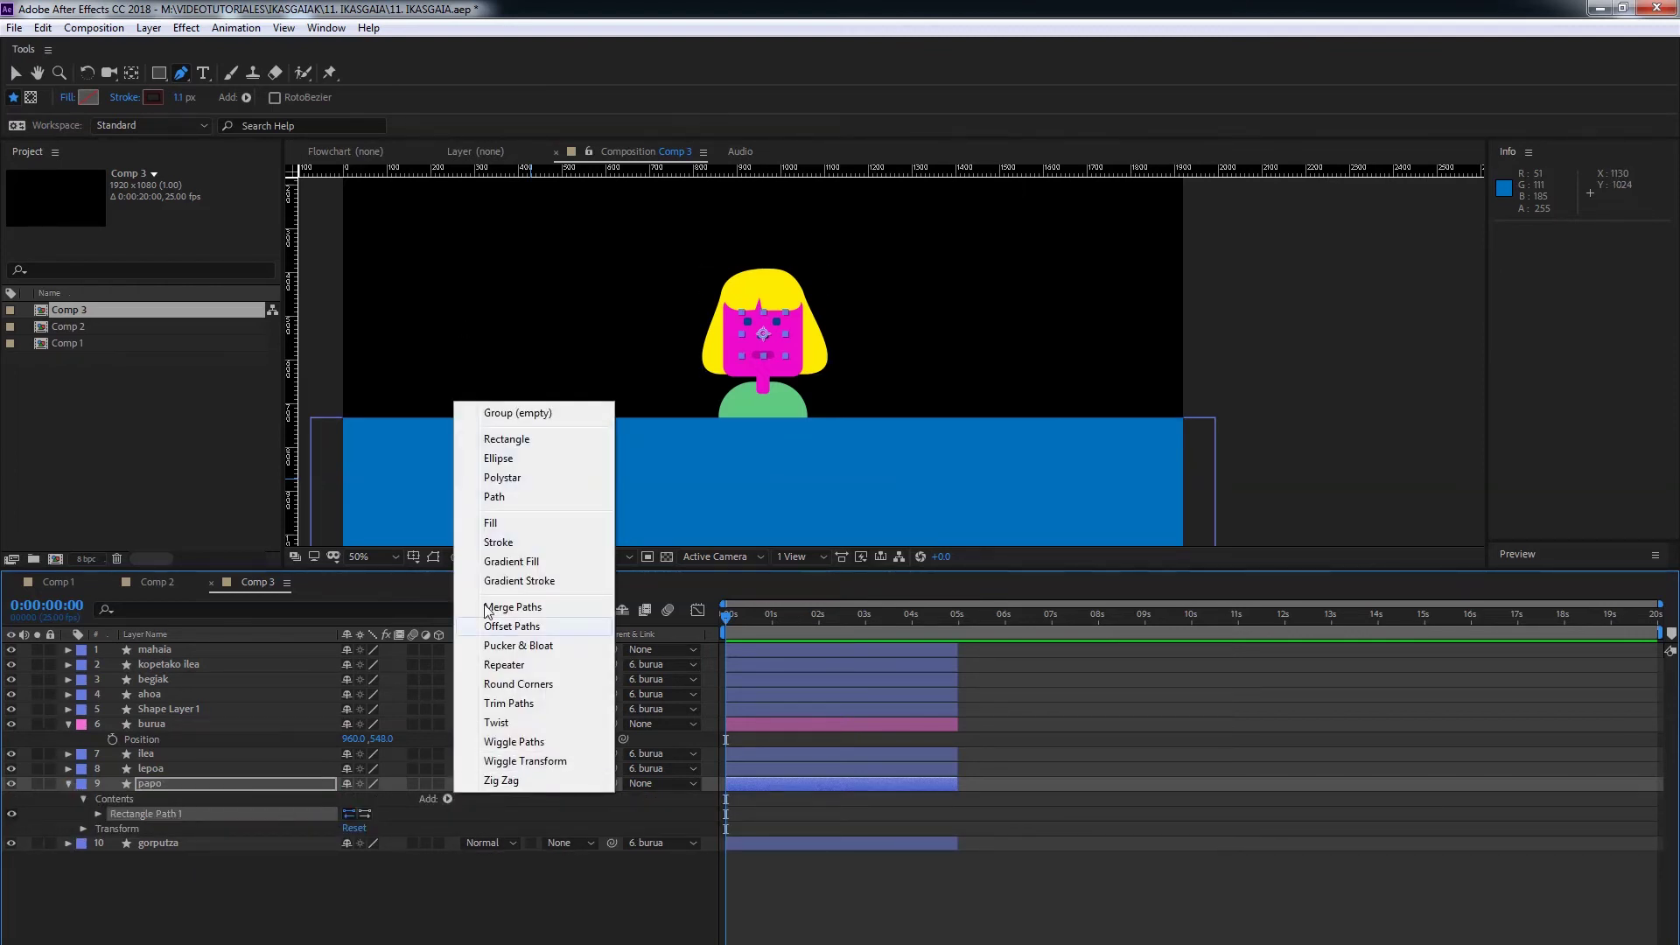
left_click(506, 516)
left_click(98, 828)
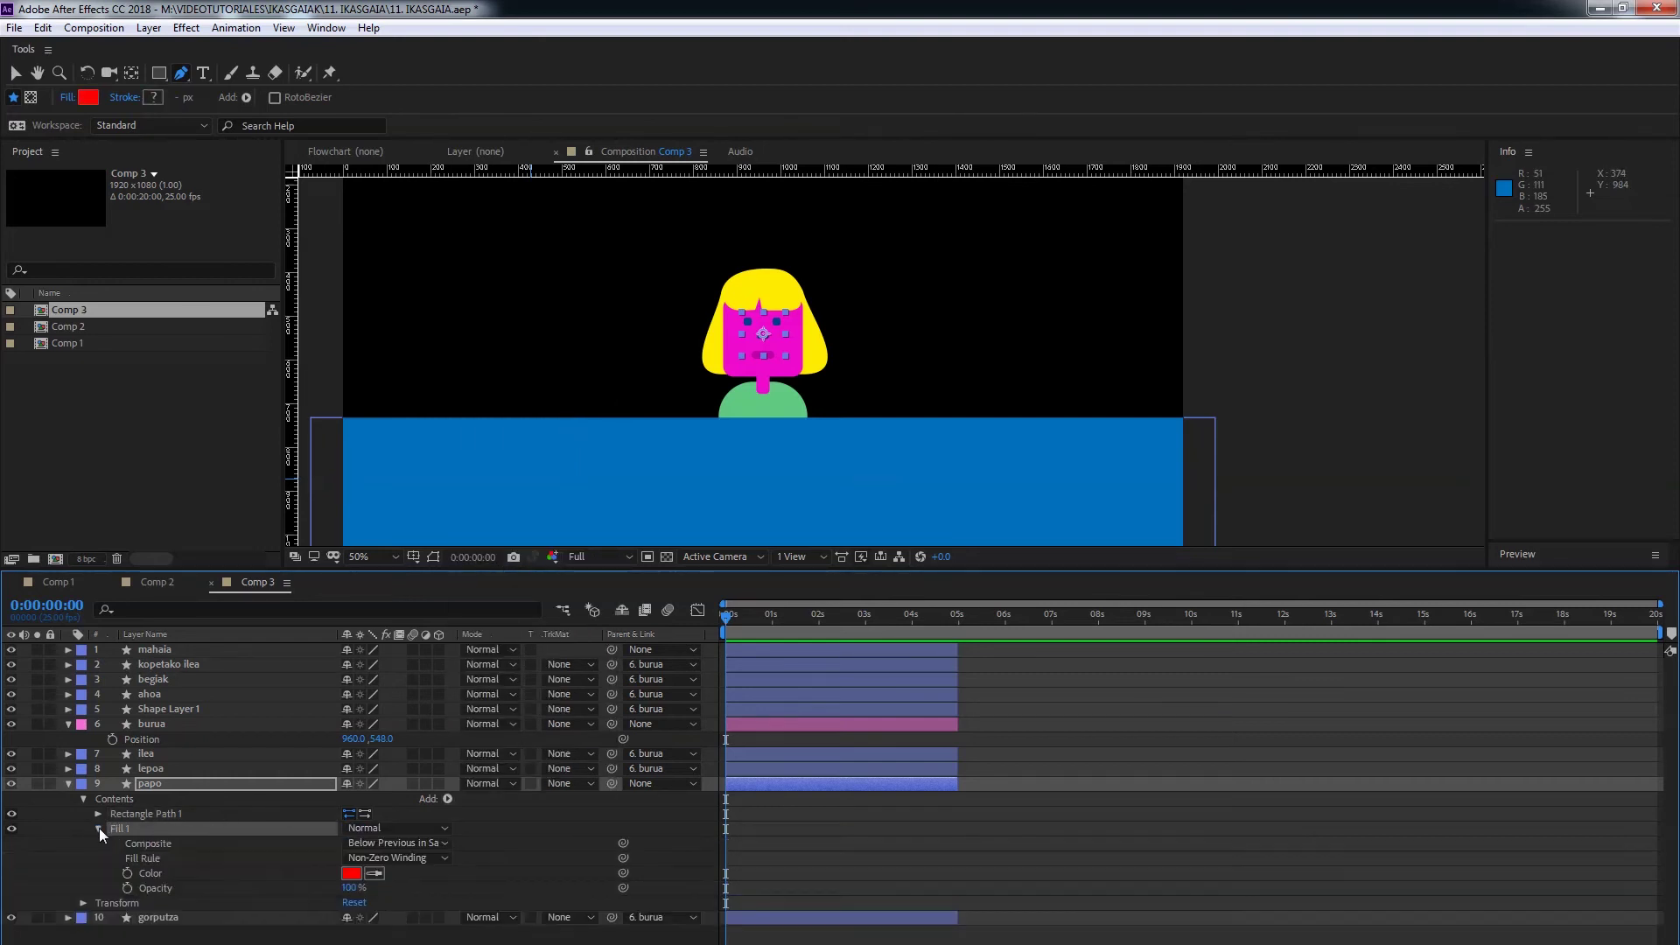
left_click_drag(144, 784, 277, 696)
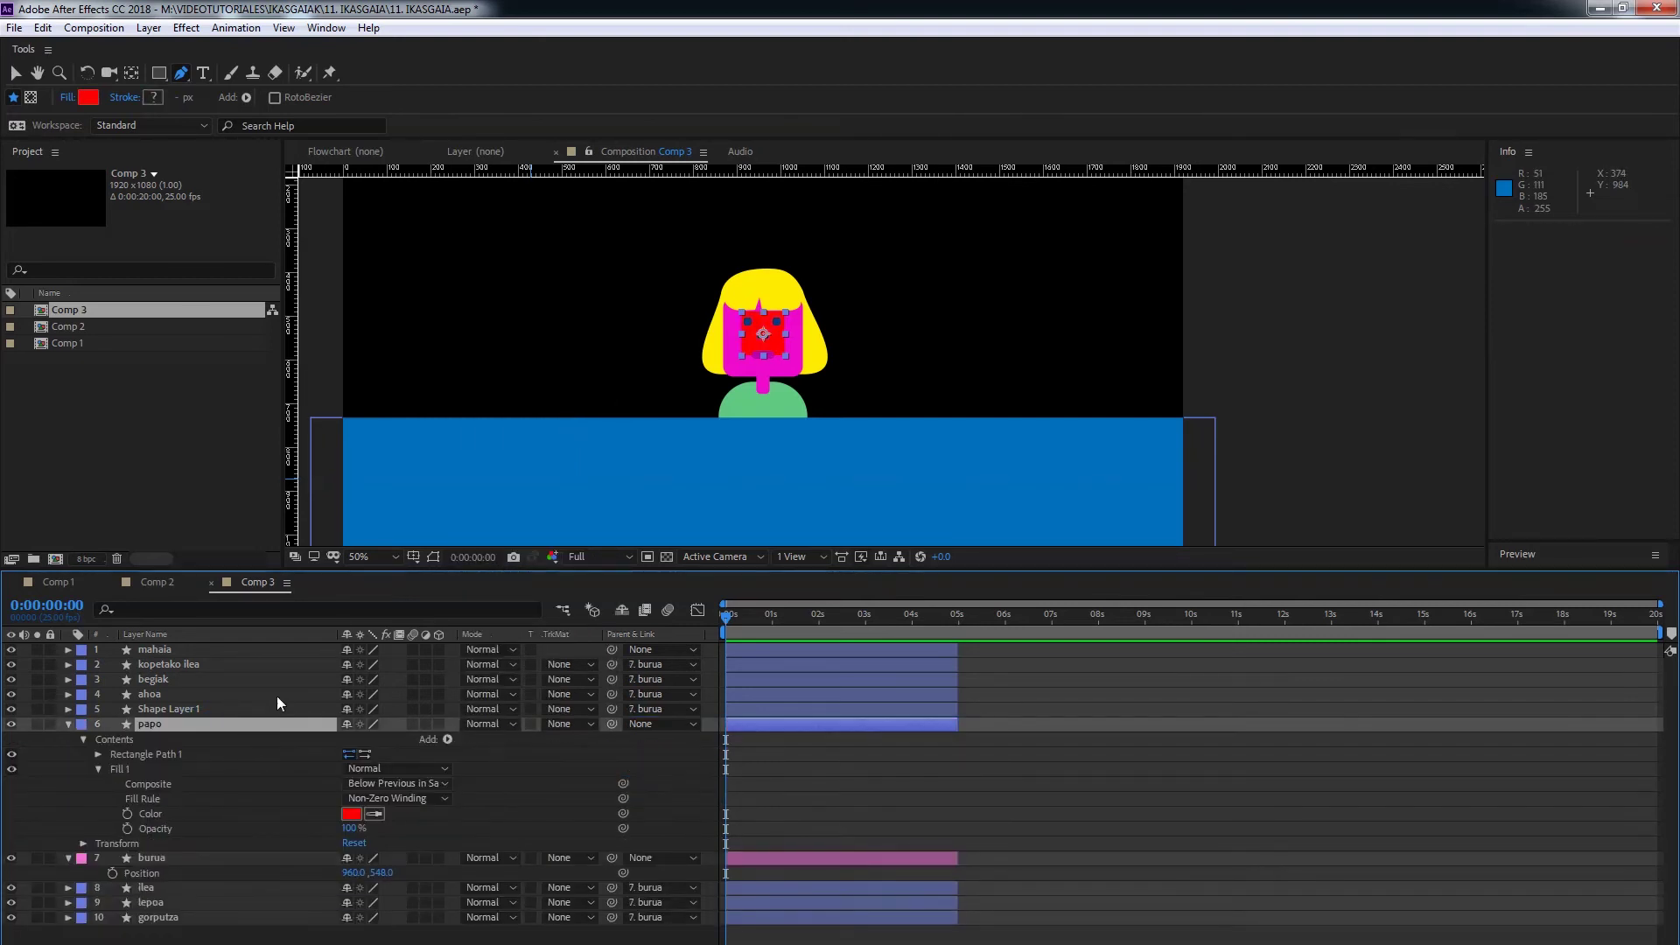
- Sample the head's magenta for papo's fill and set its rectangle to size 178 × 100, position 0, 51 and roundness 35
left_click(741, 376)
left_click(98, 754)
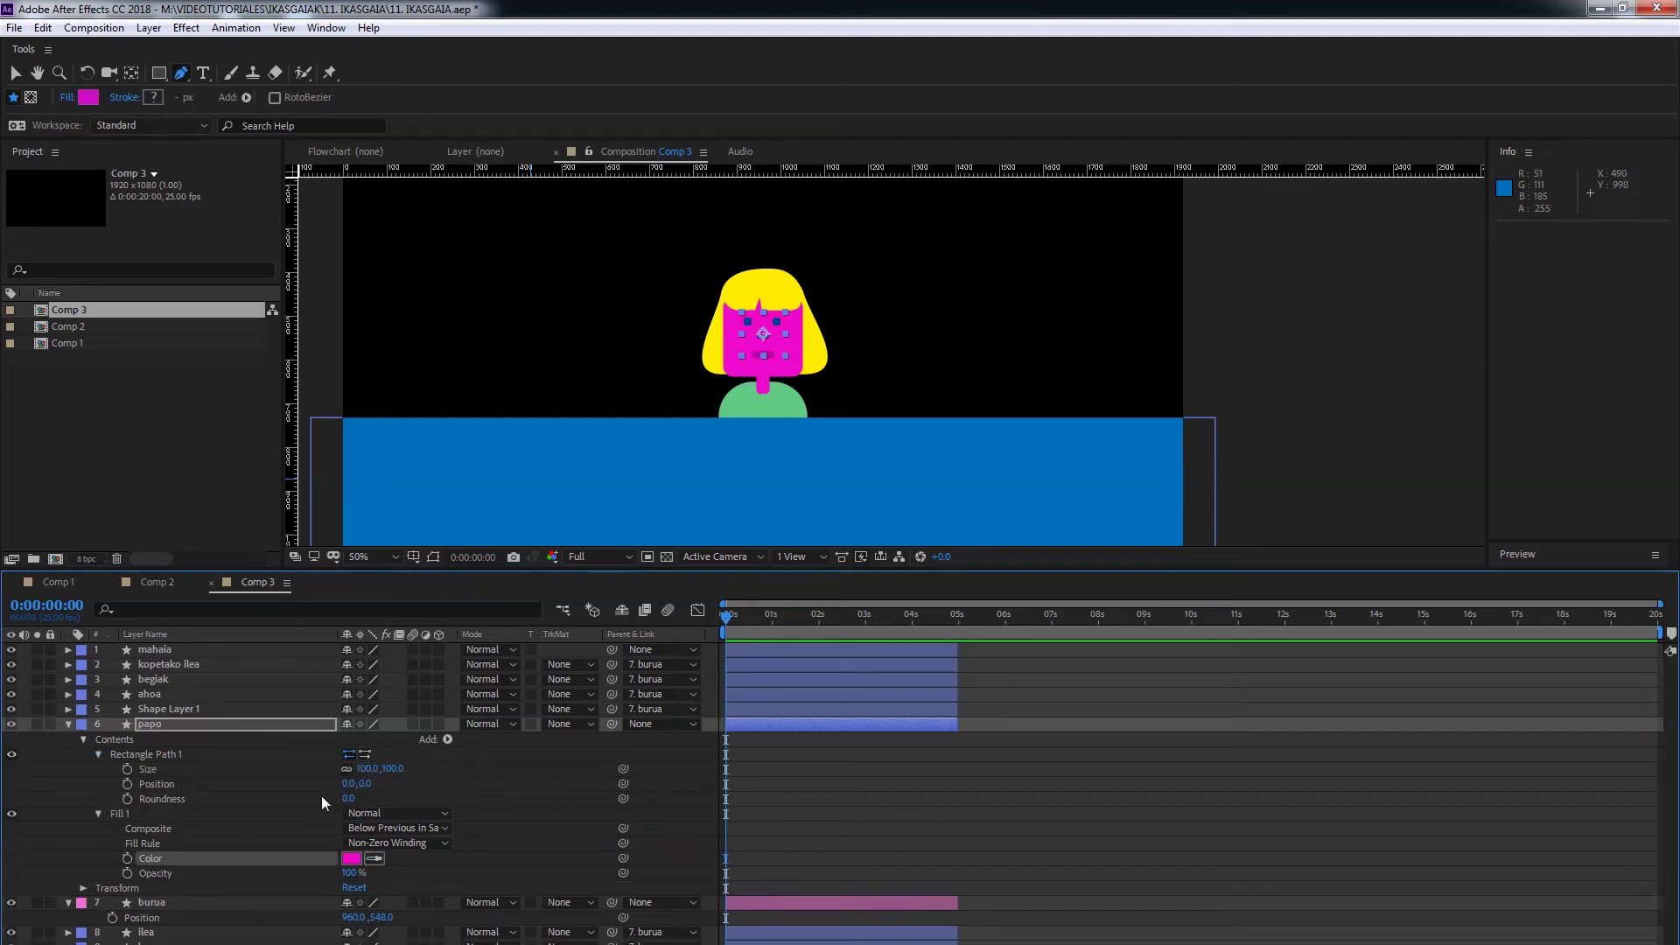
left_click_drag(366, 769, 307, 769)
- Animate papo's rectangle size from 178 × 100 at the start to 259.1 × 100 at frame 10, and scrub through the change
left_click(127, 769)
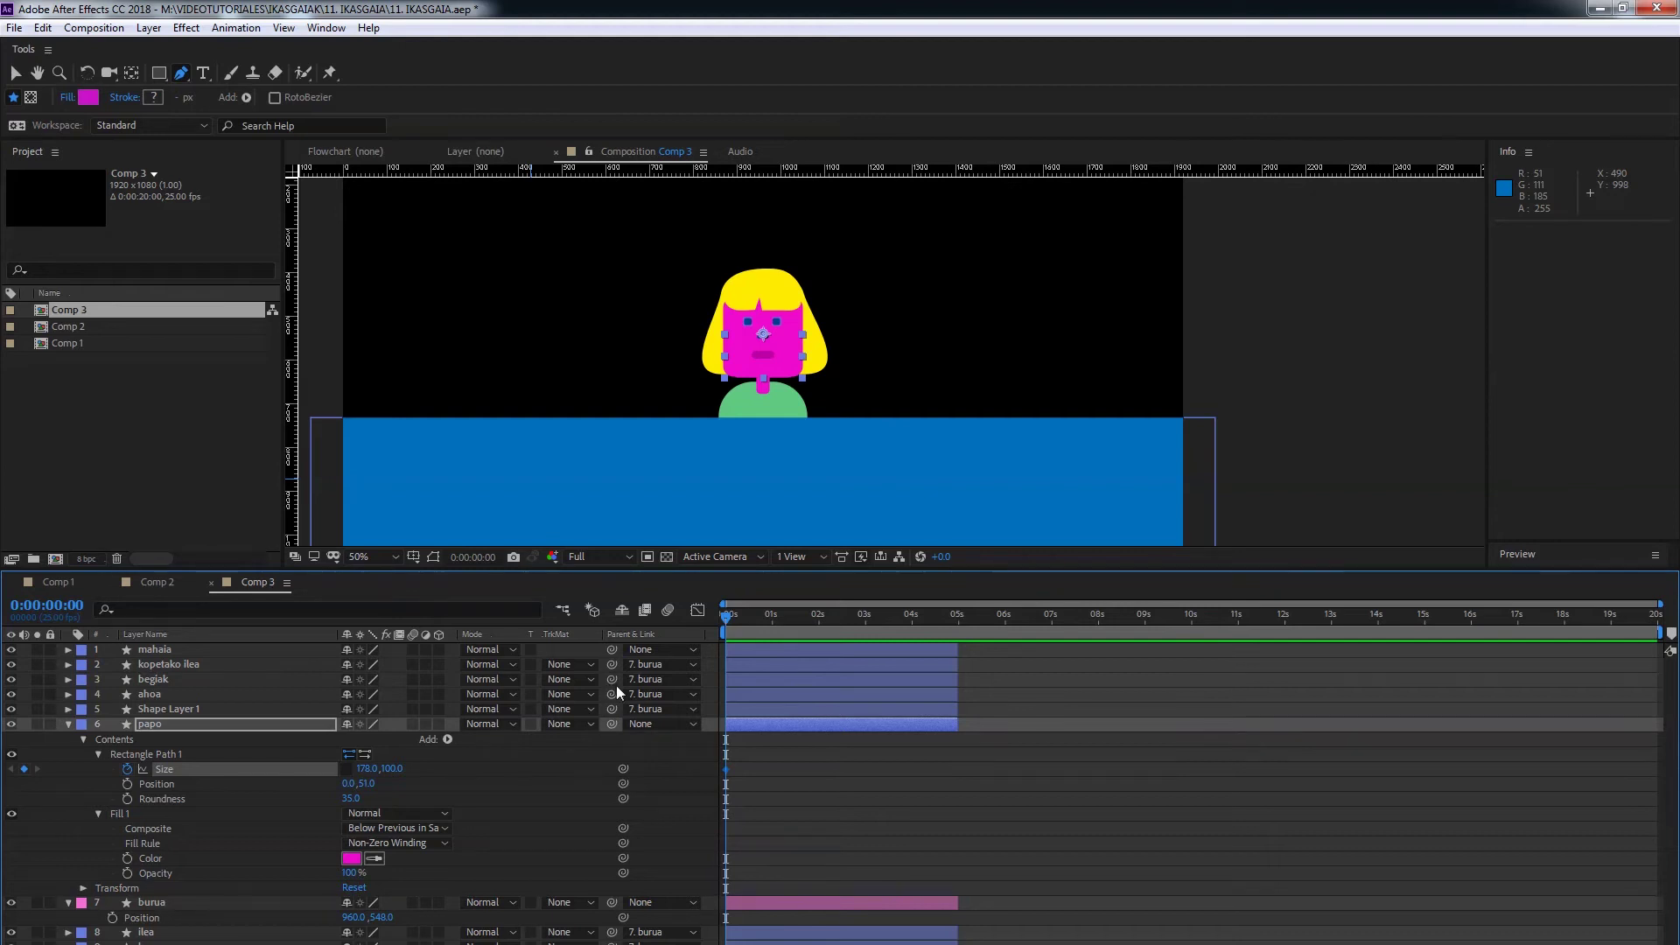
key("shift+Page_Down")
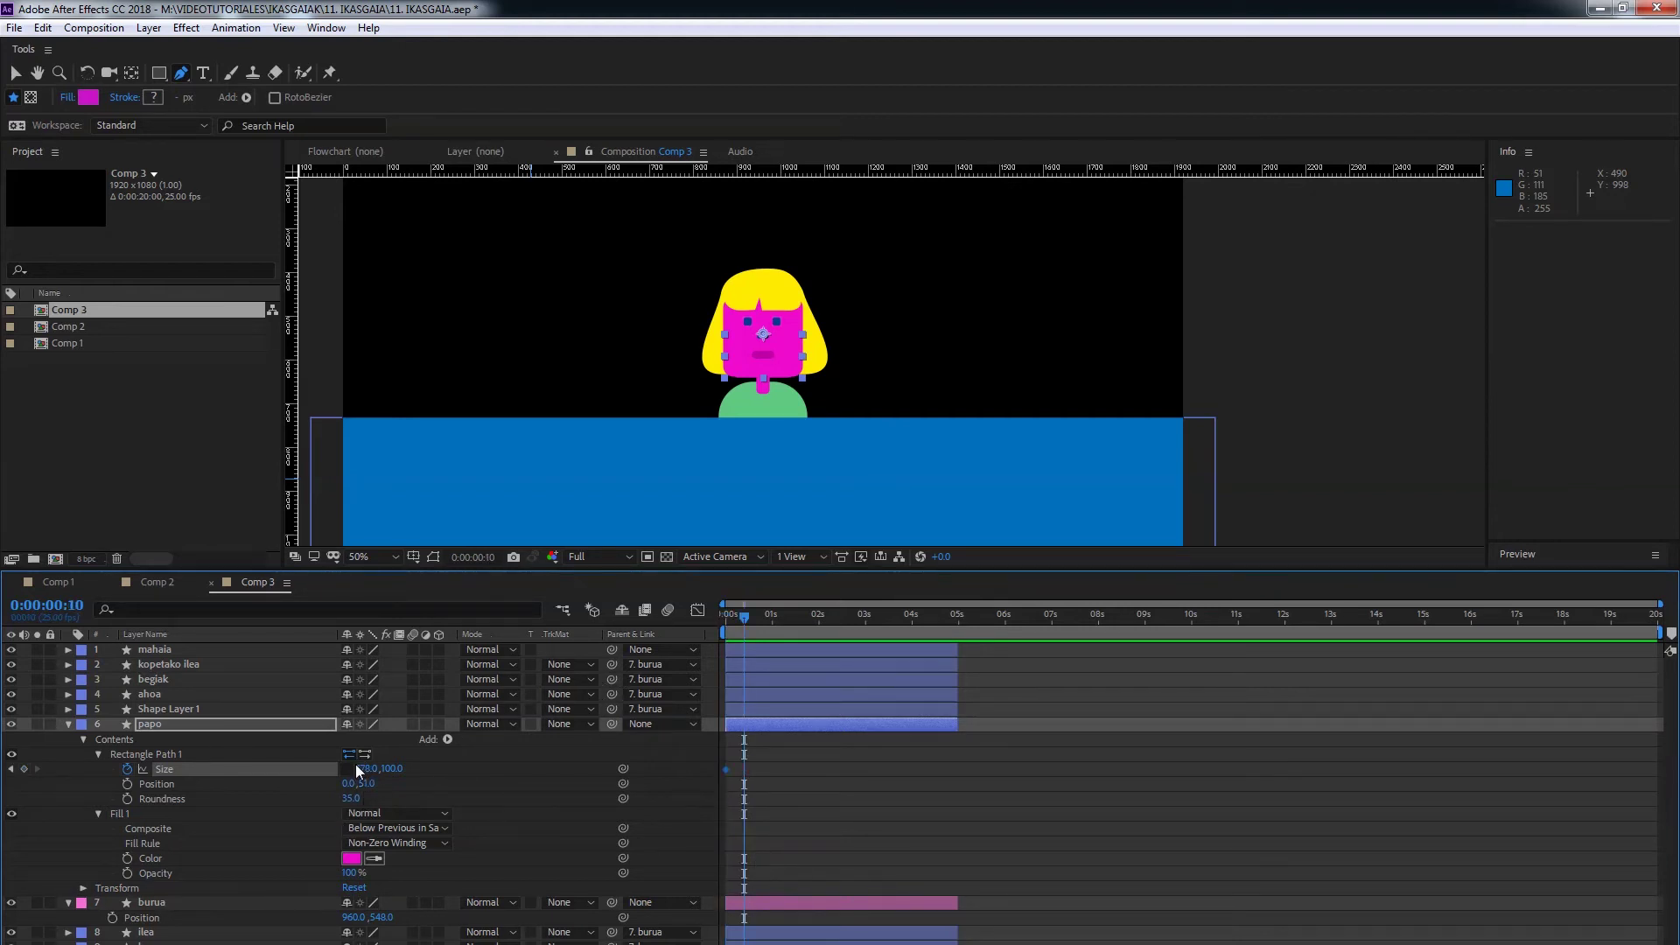
left_click_drag(364, 768, 470, 764)
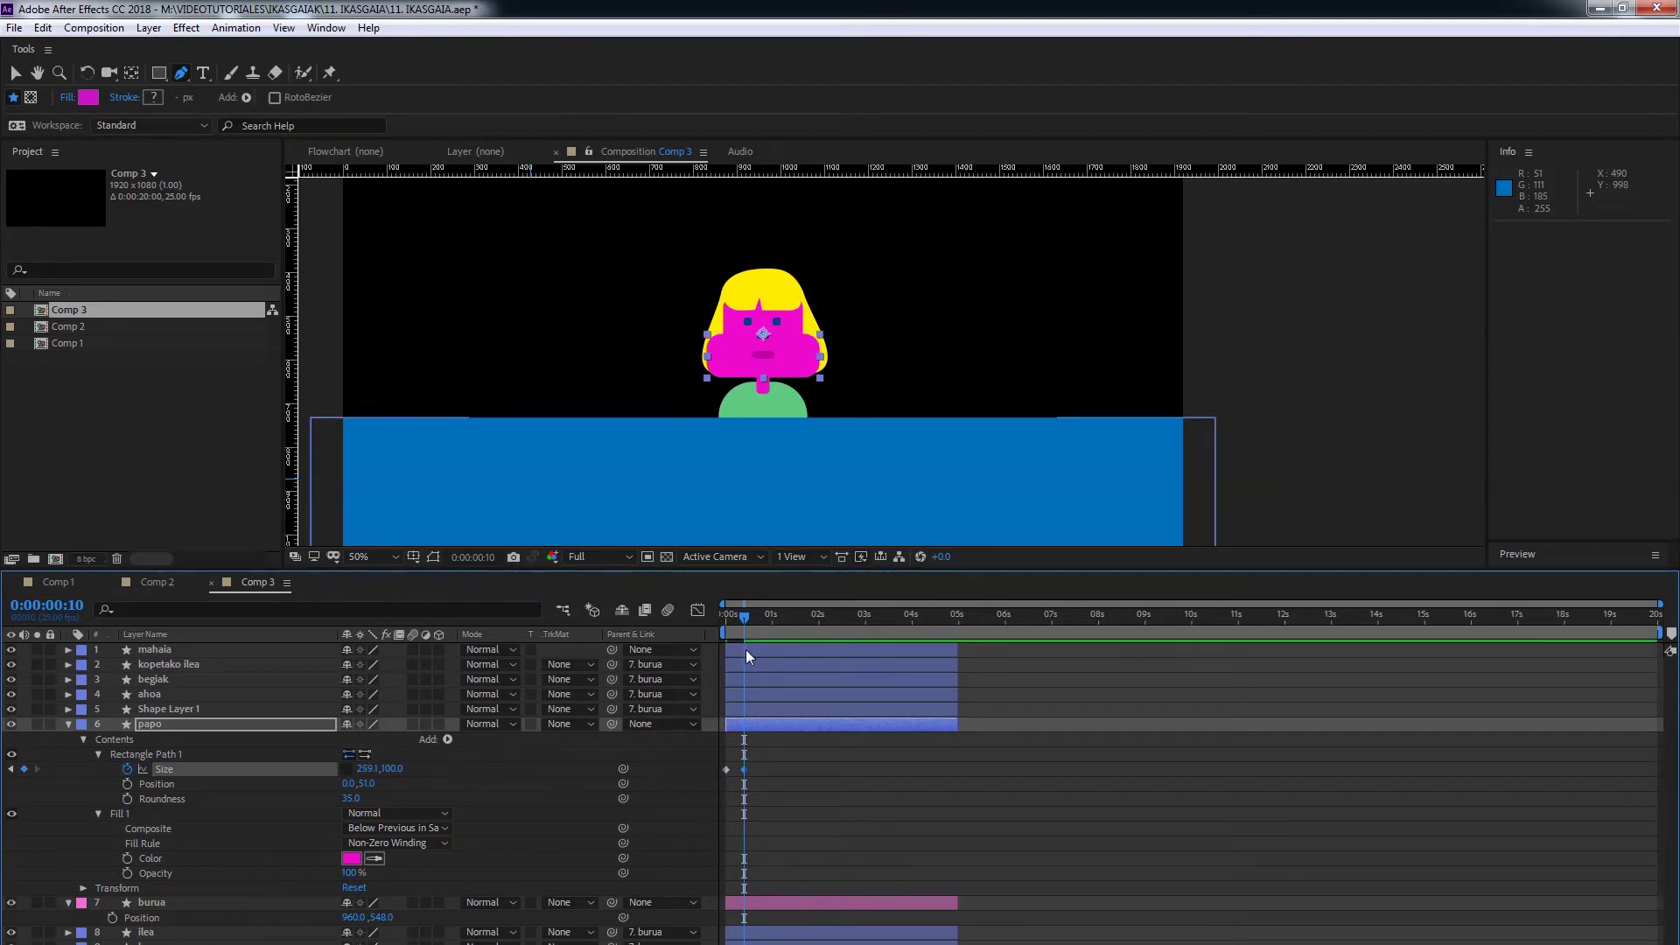
key("Home")
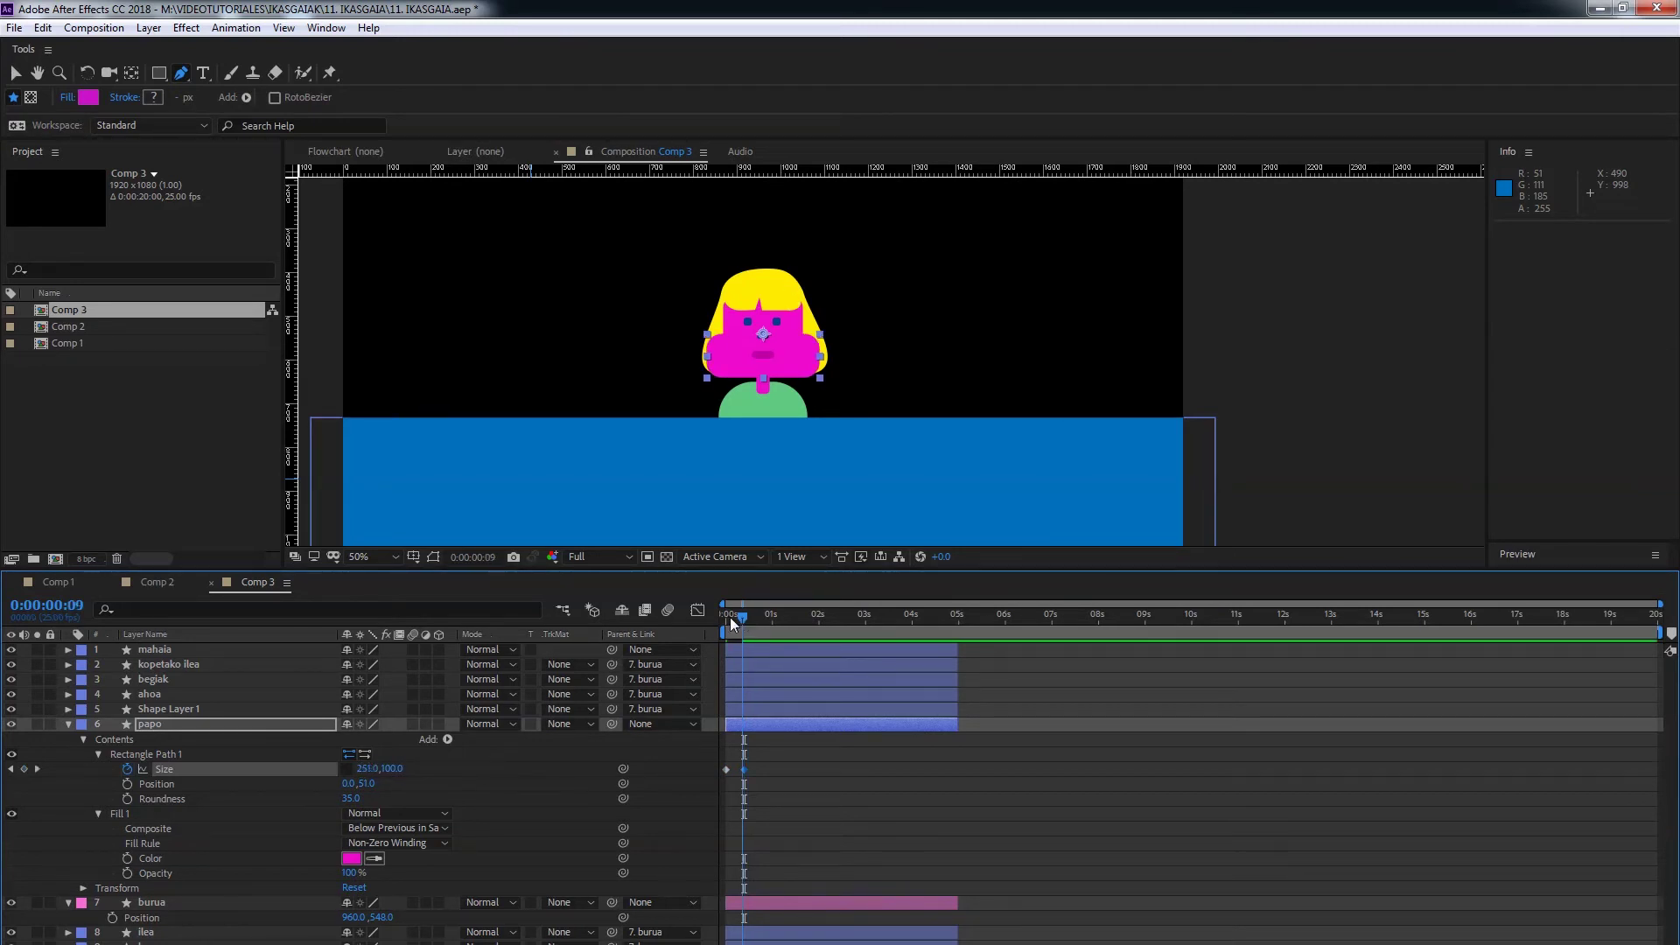
mouse_move(726, 634)
left_mouse_down()
mouse_move(747, 637)
mouse_move(716, 637)
left_mouse_up()
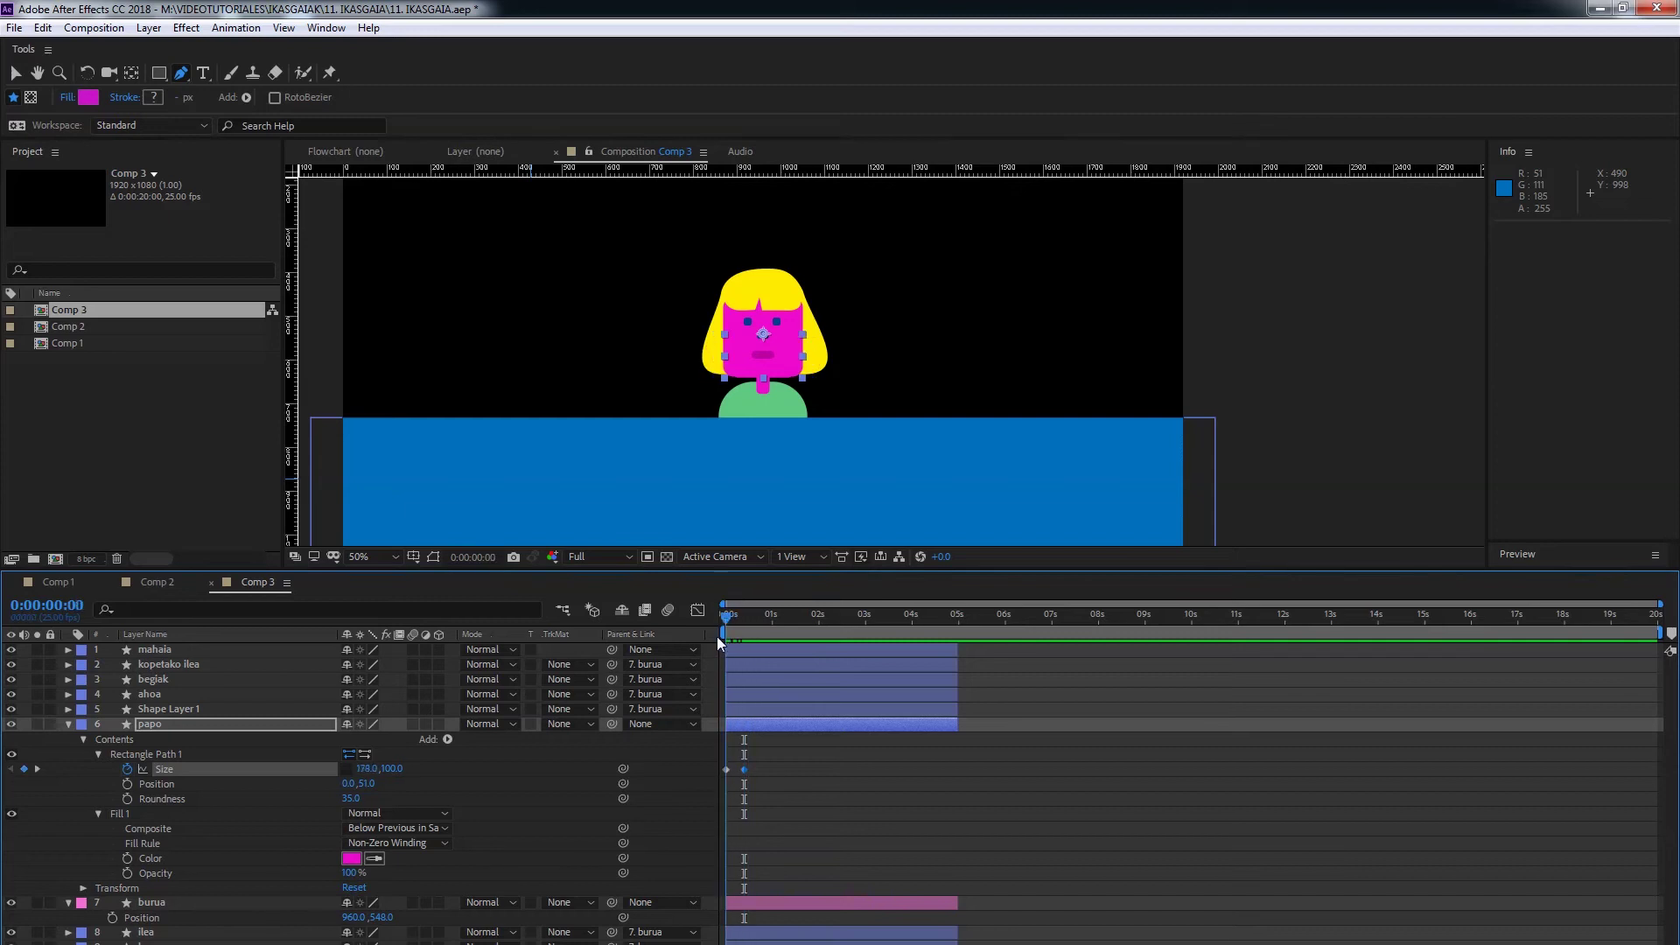
- Animate the ahoa mouth rectangle's size from 52.3 × 18 at the start to 52.3 × 39.9 at frame 10
left_click(155, 696)
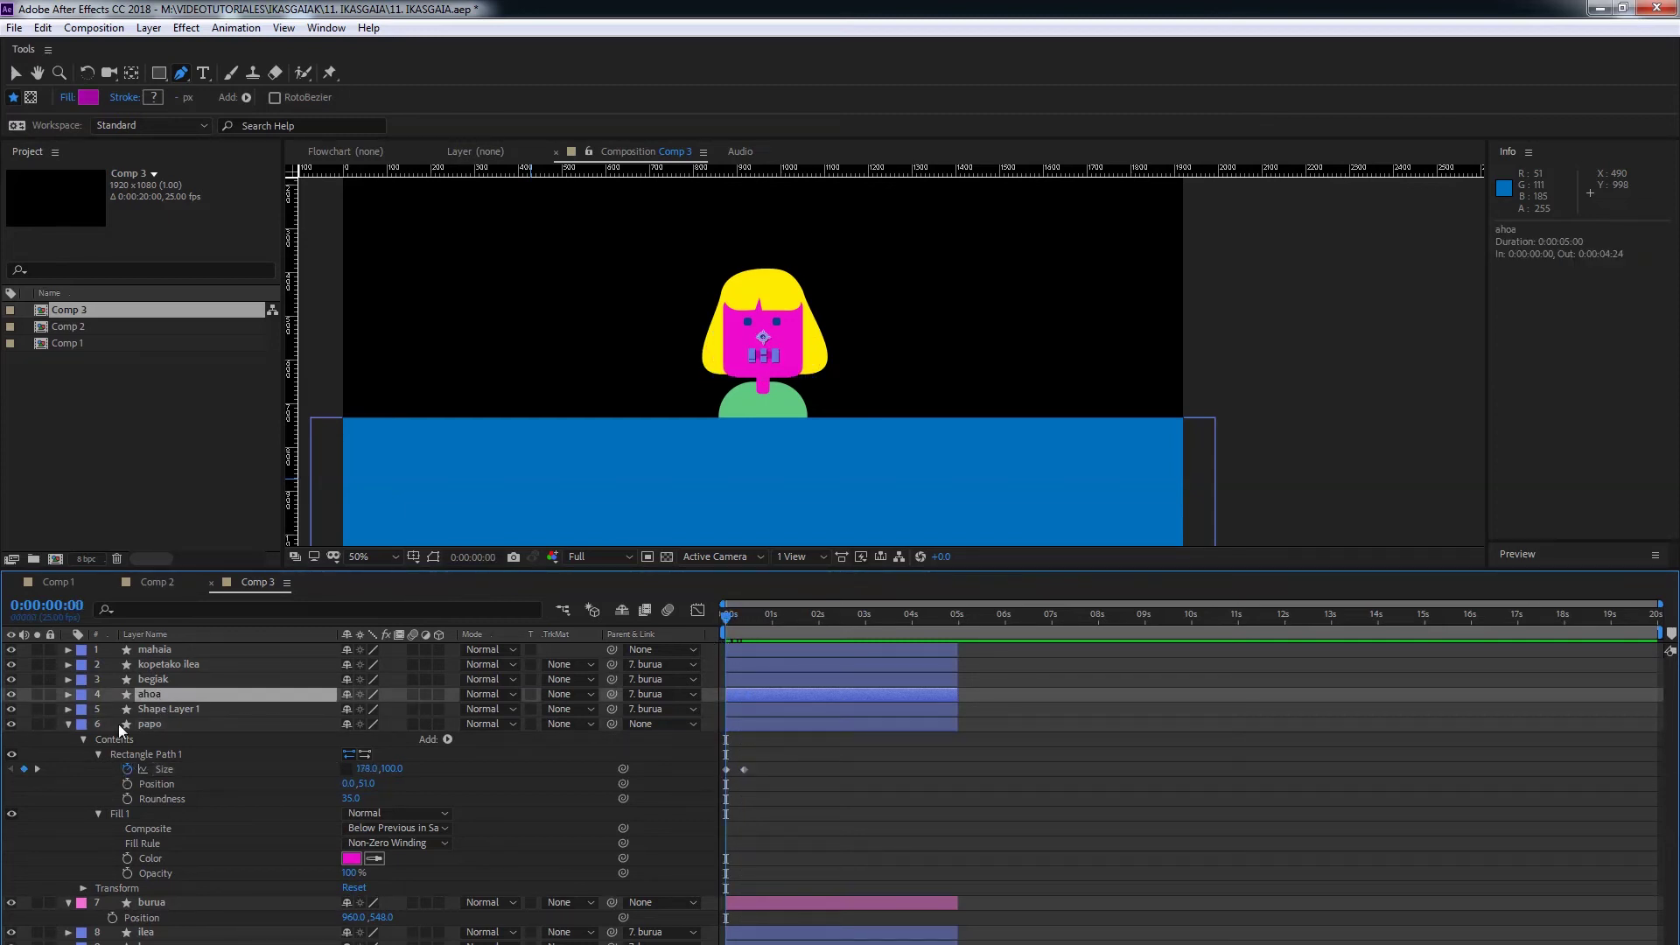
left_click(67, 695)
left_click_drag(385, 739, 407, 739)
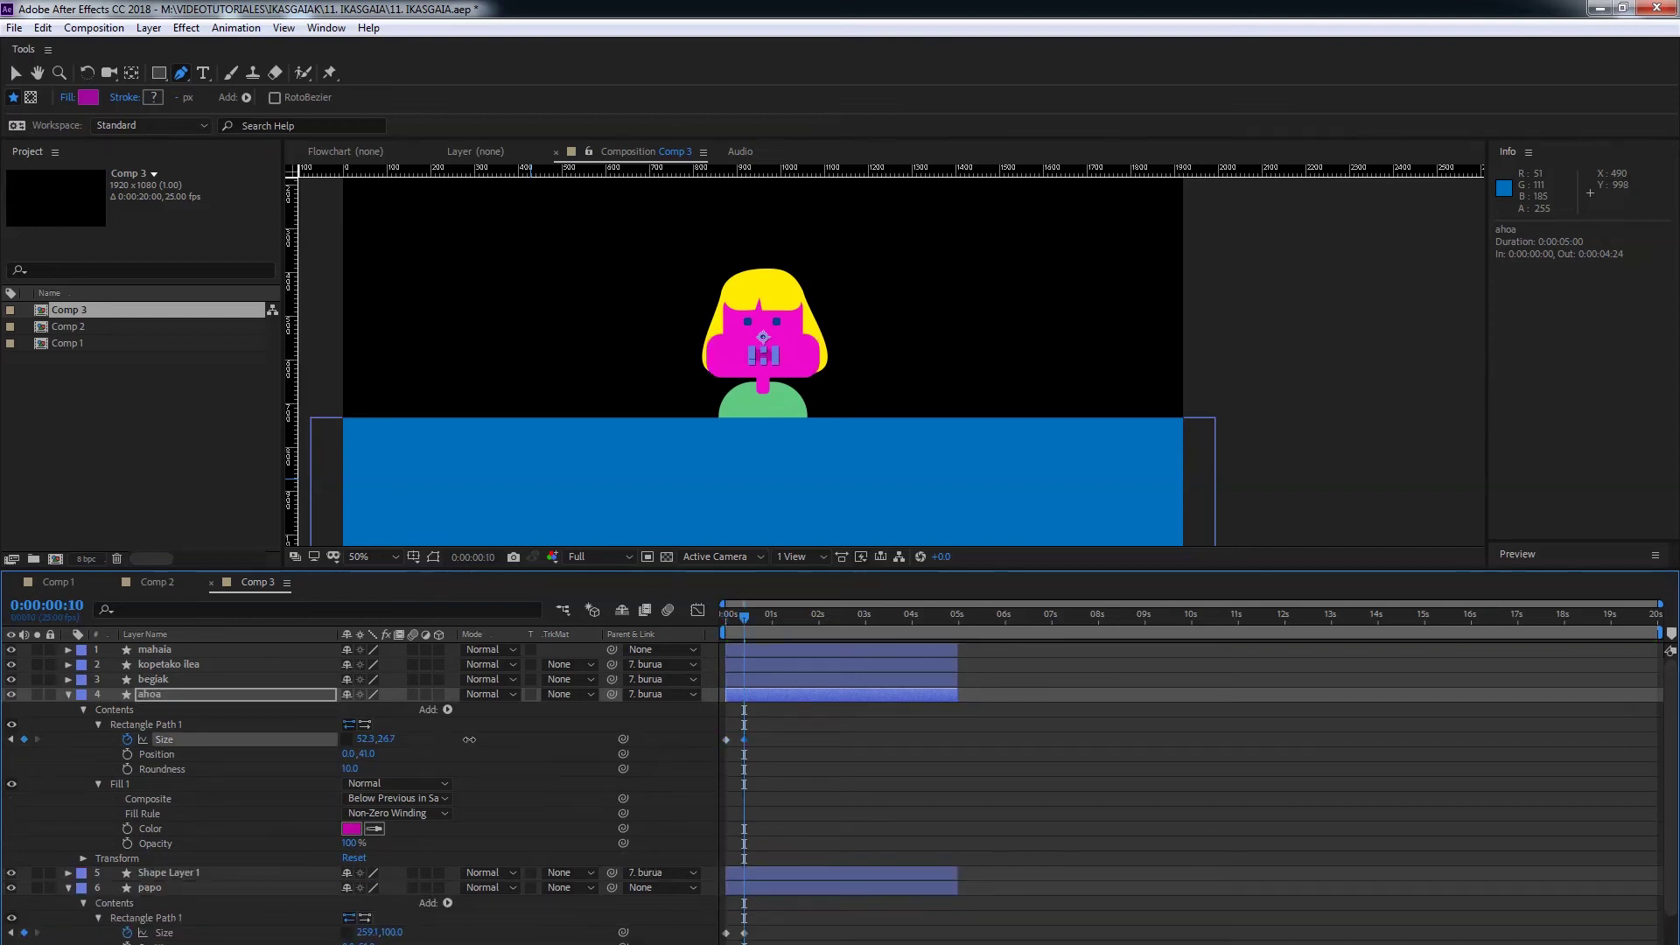
left_click(816, 744)
key("/")
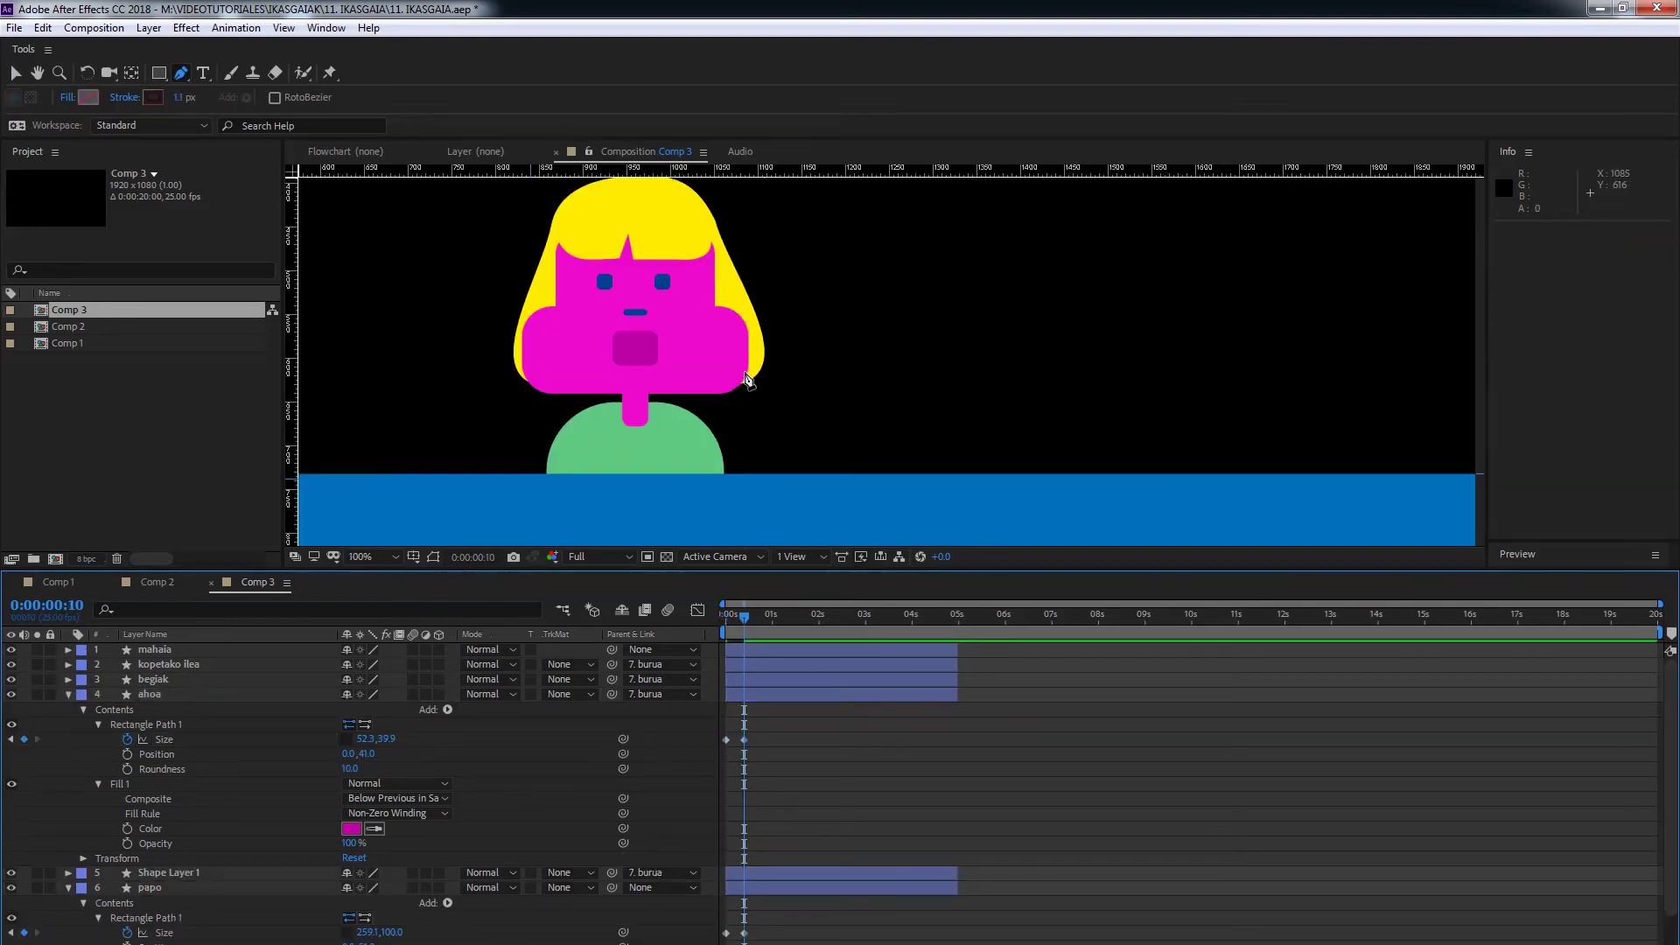
- Keyframe the ahoa rectangle's roundness from 10 at the start to a higher value at frame 10, and preview the animation
mouse_move(743, 610)
left_mouse_down()
mouse_move(707, 623)
mouse_move(766, 637)
mouse_move(744, 619)
left_mouse_up()
left_click(127, 769)
left_click_drag(350, 768, 383, 767)
left_click(773, 780)
left_click_drag(743, 619, 667, 635)
key("space")
key("space")
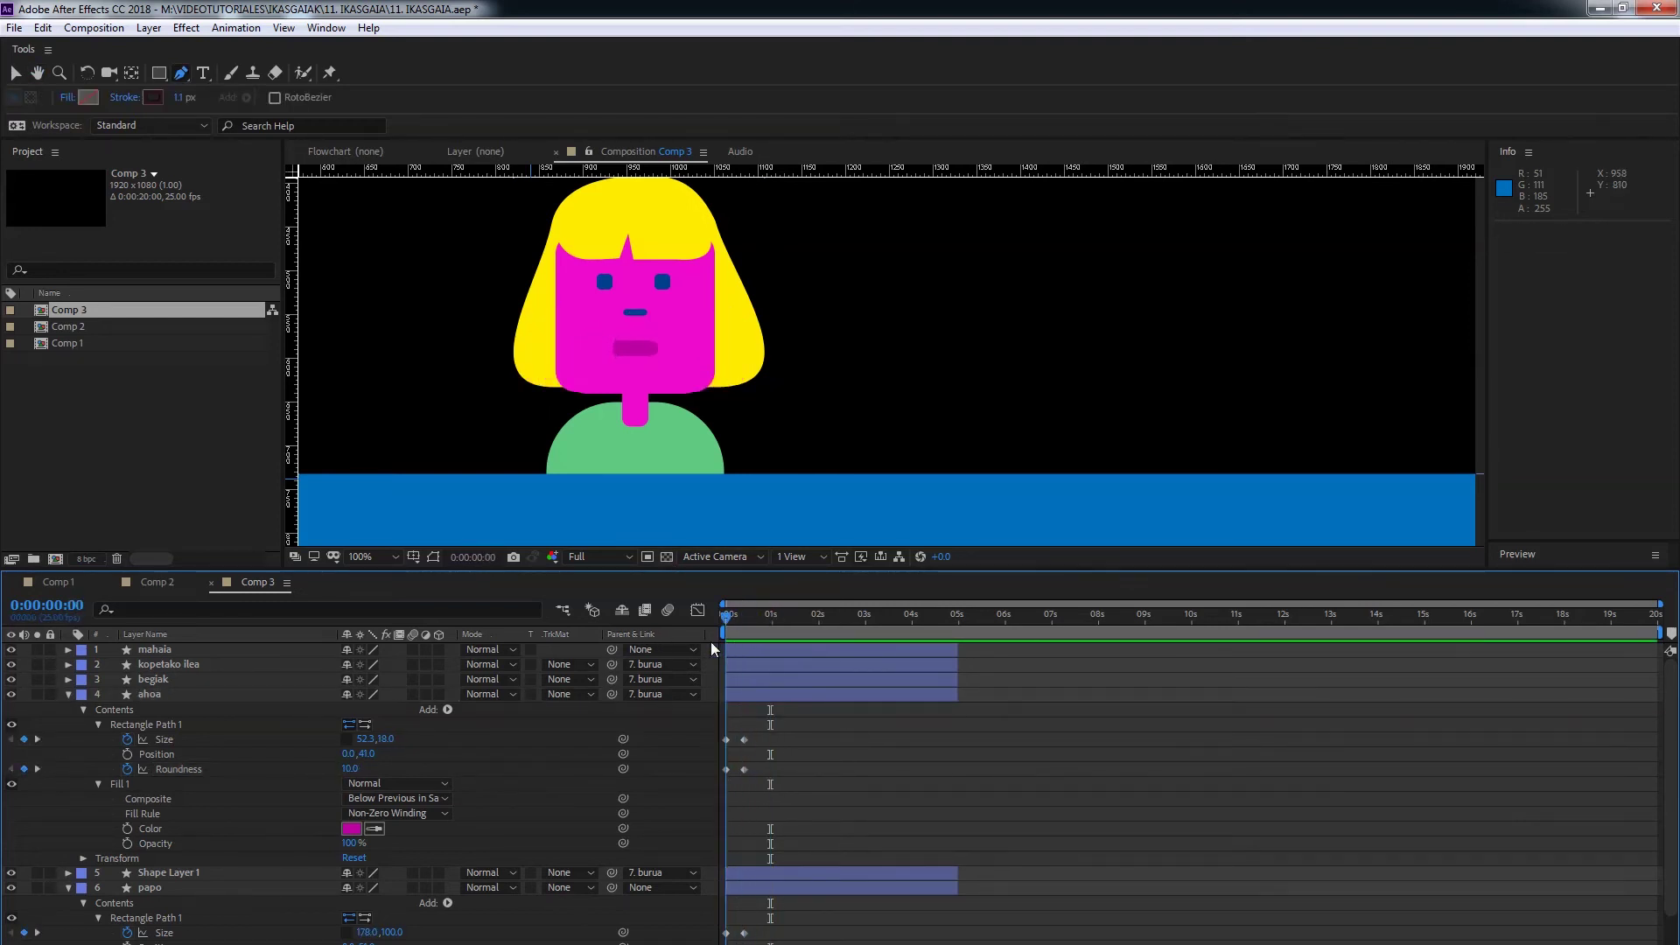
- Collapse the ahoa and papo layers and keyframe burua's position over the first 10 frames, starting at 960, 540
scroll(167, 805, "down", 3)
scroll(187, 862, "up", 3)
left_click(68, 695)
left_click(68, 724)
left_click(750, 738)
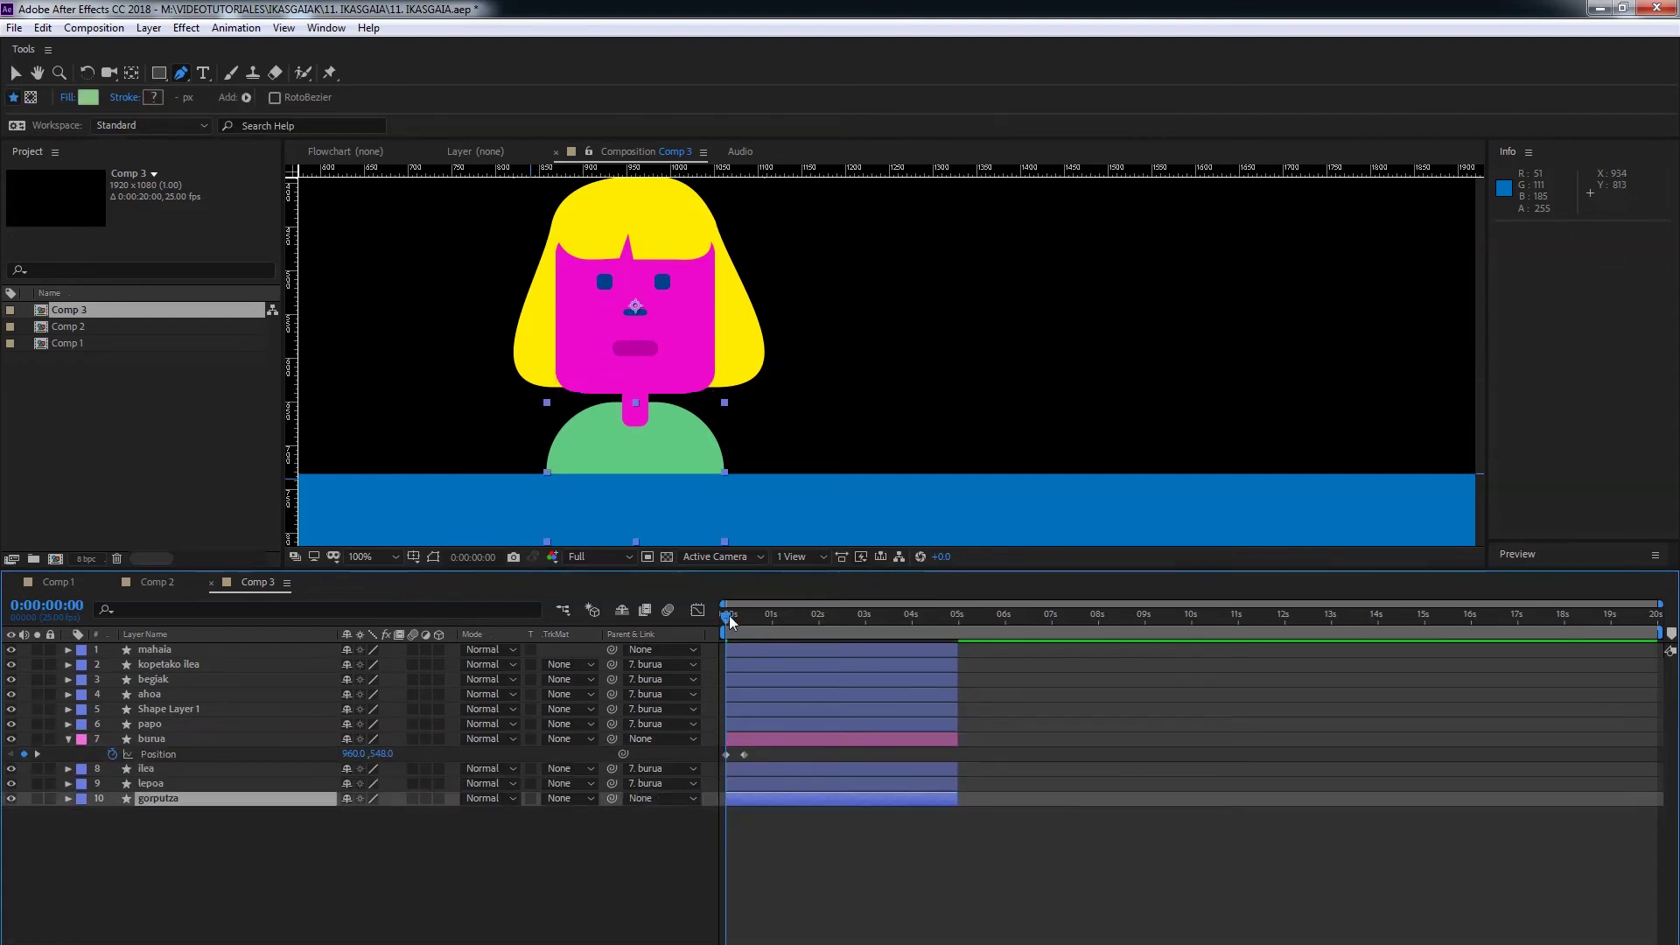
- Set burua's position at frame 10 to 960, 541 and preview the head movement
left_click_drag(727, 614, 744, 614)
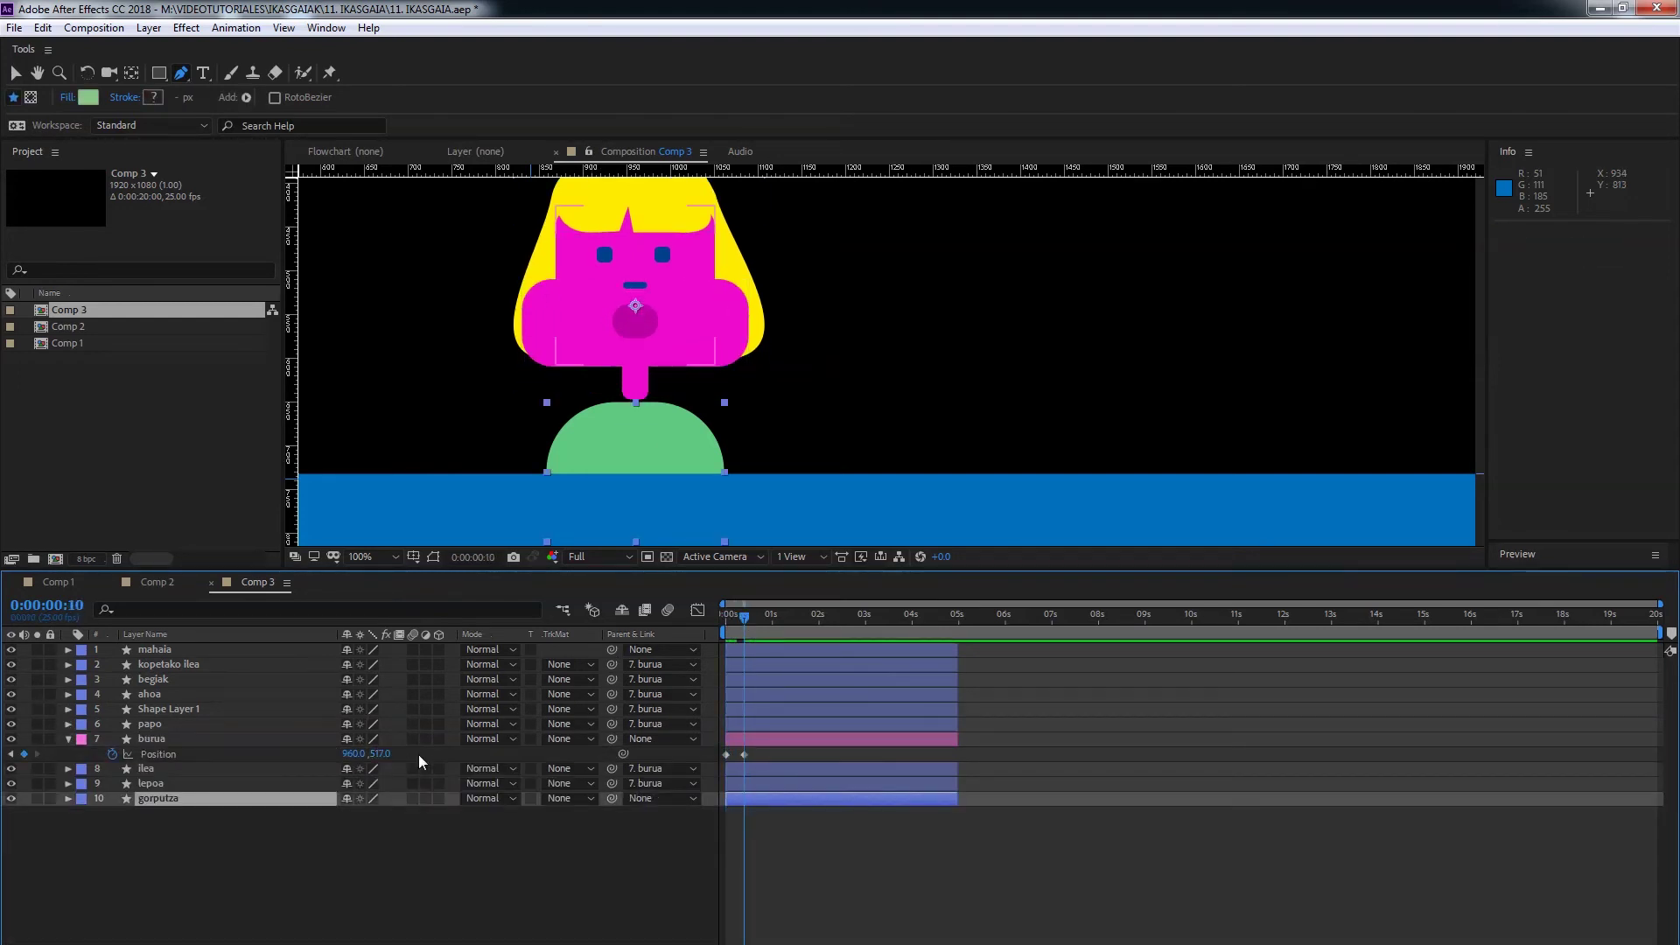
left_click_drag(379, 758, 397, 752)
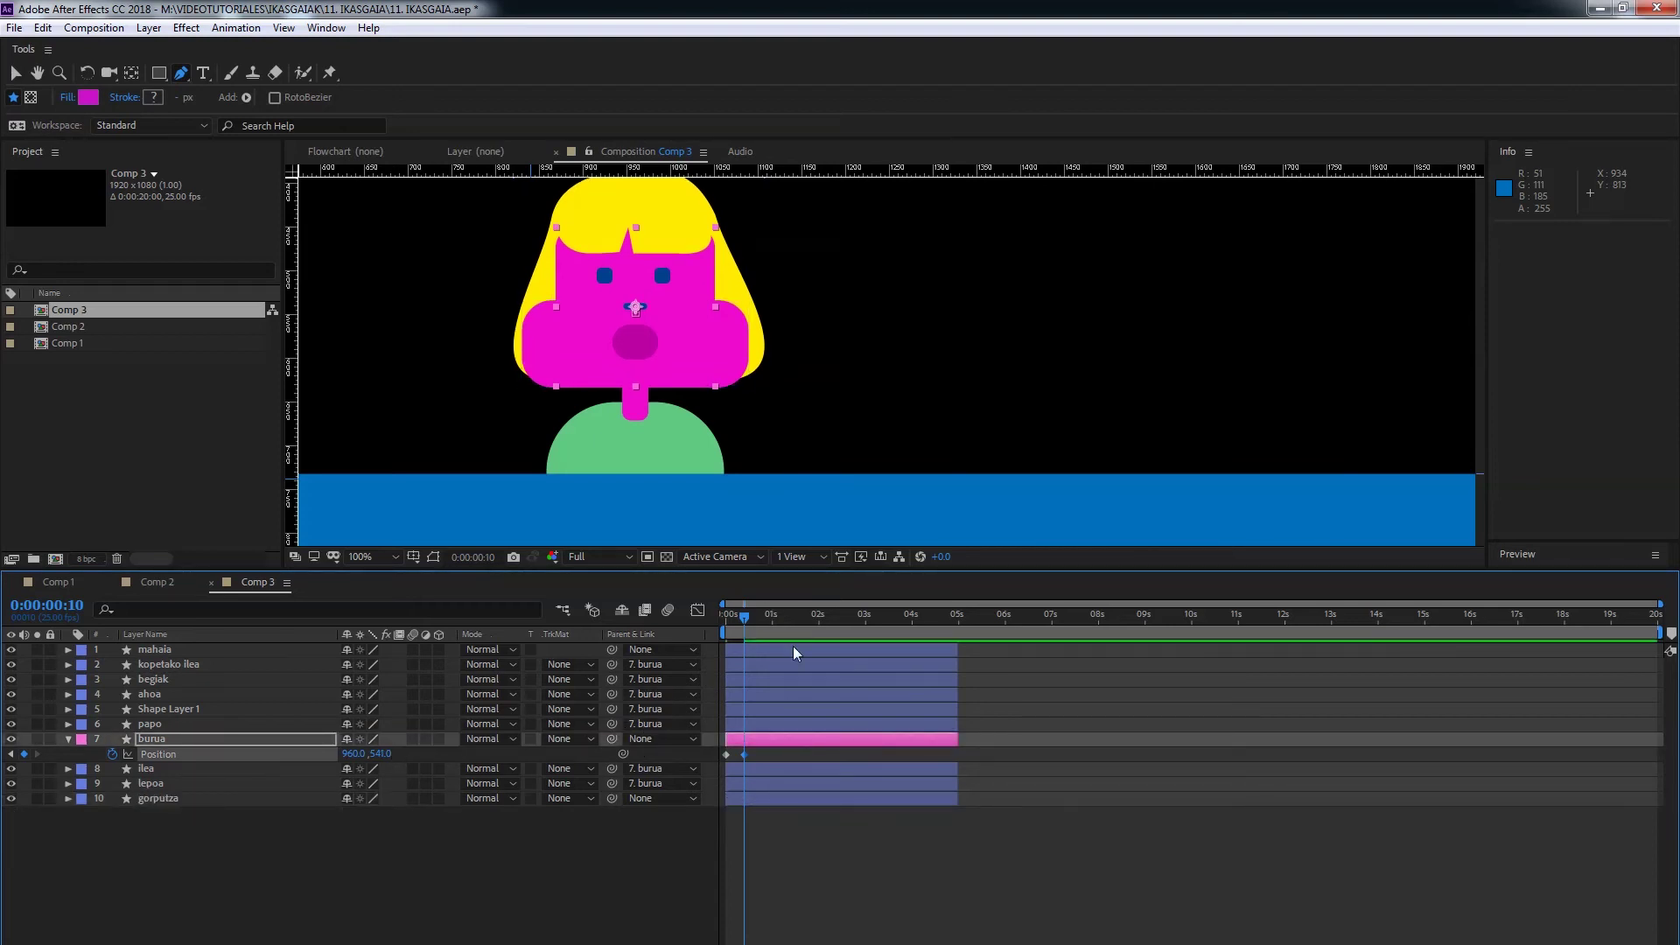
left_click_drag(748, 618, 660, 648)
key("space")
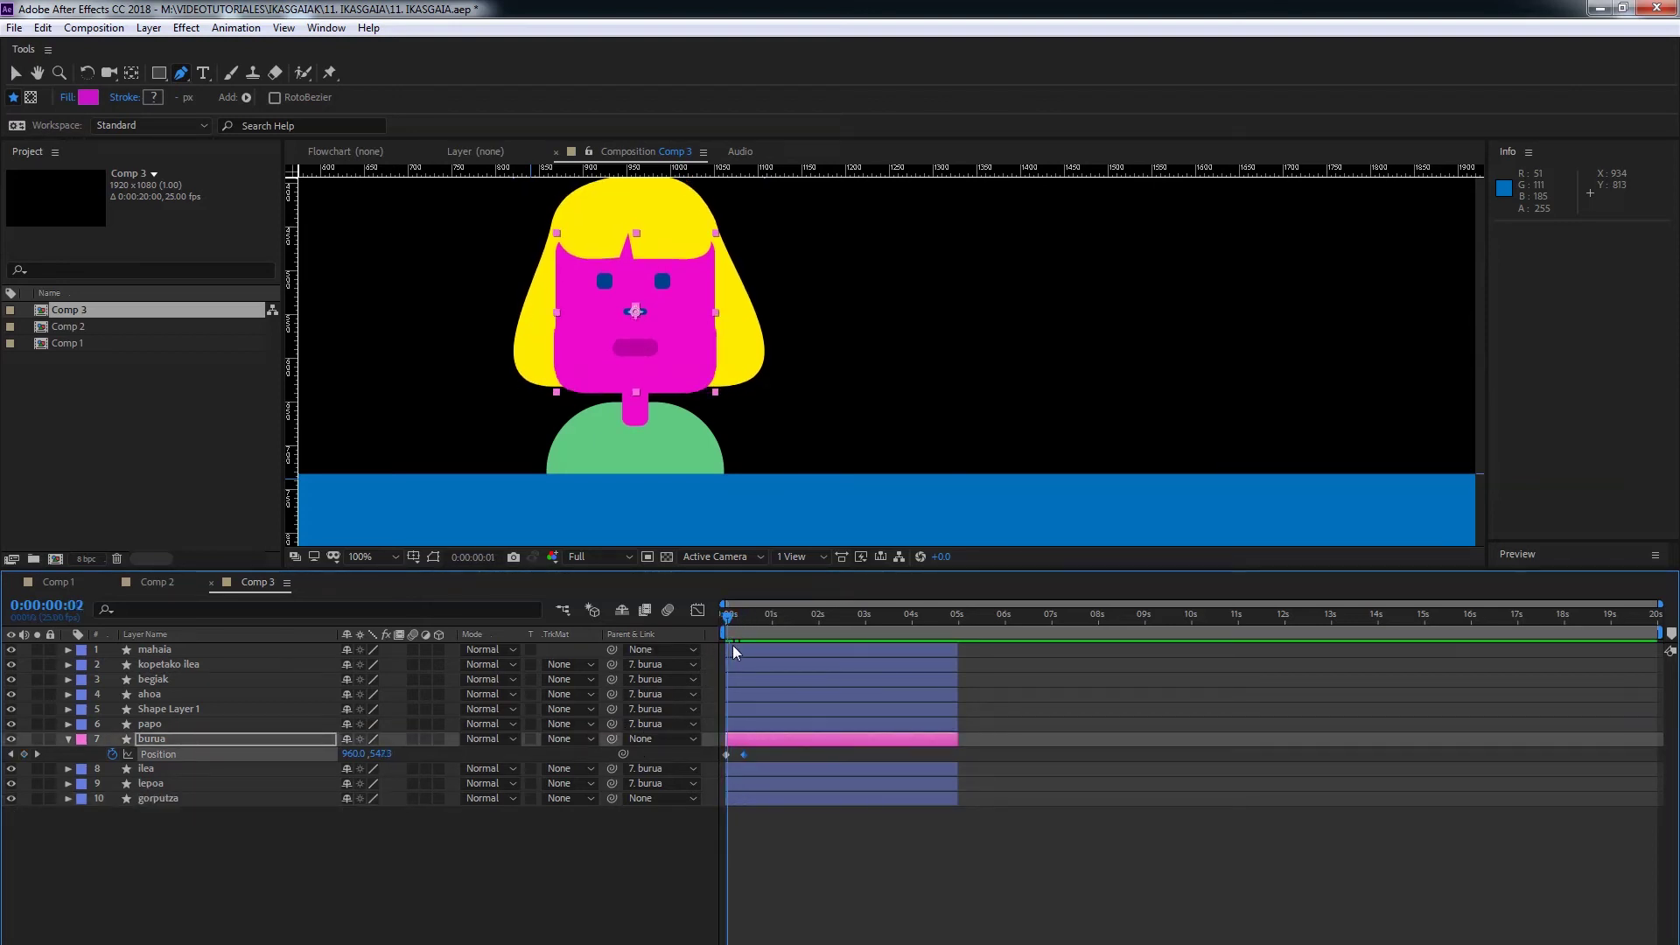
key("space")
key("space")
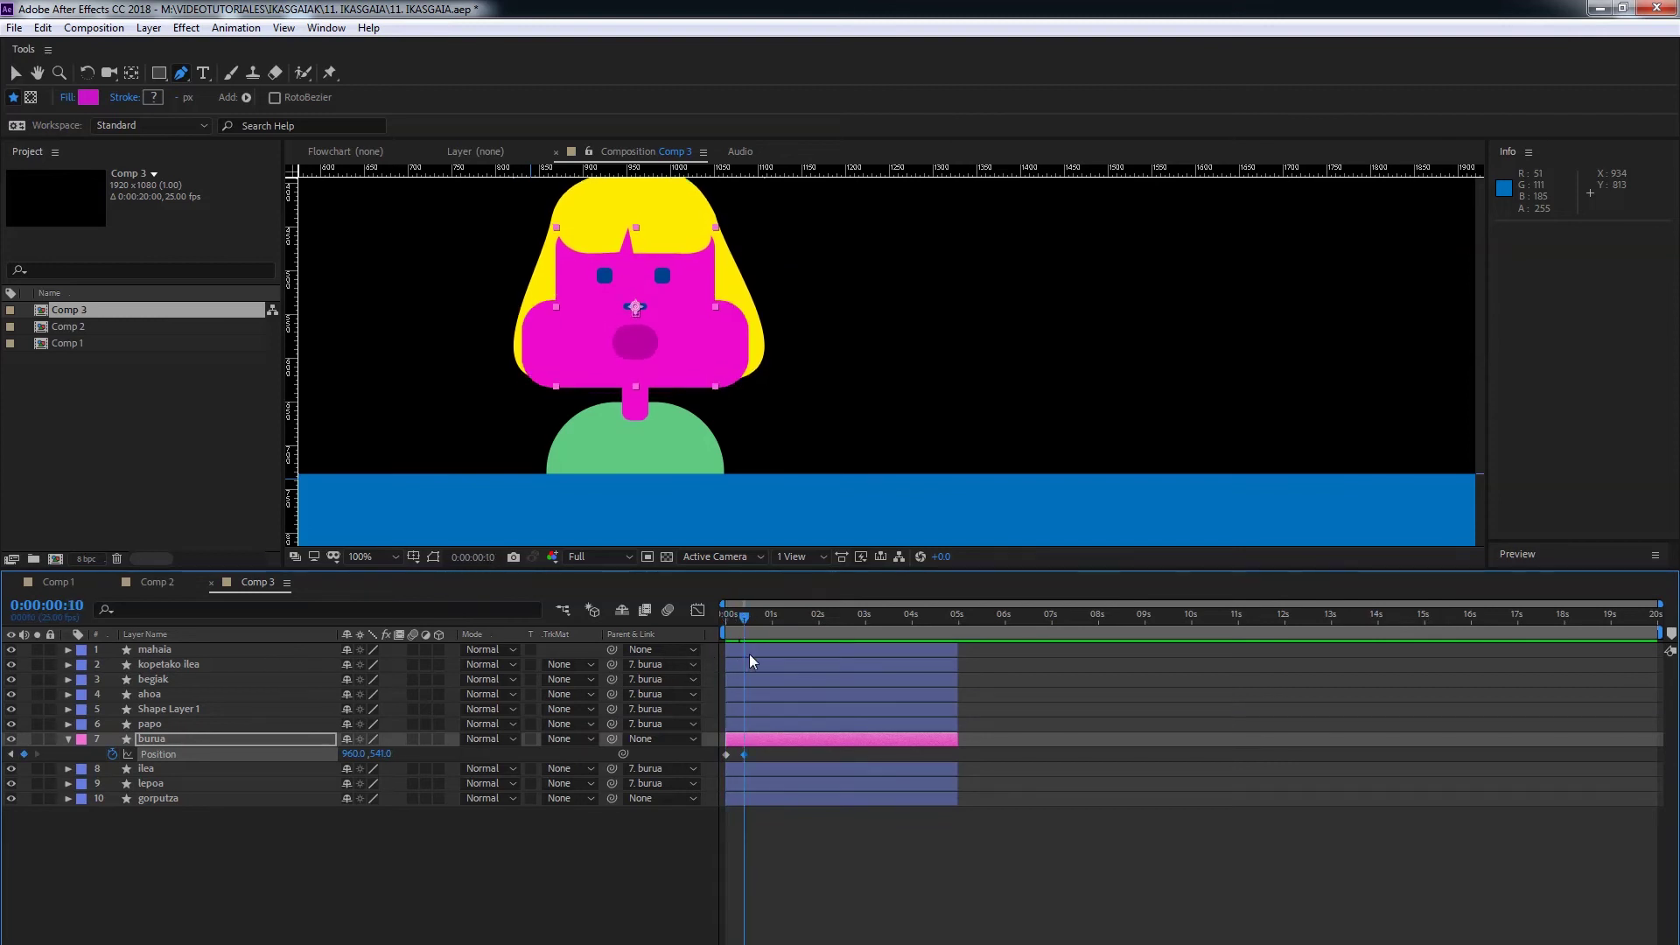
- Keyframe the kopetako ilea layer's position from 0, 0 at the start to 0, -9.4 at frame 10
left_click(168, 664)
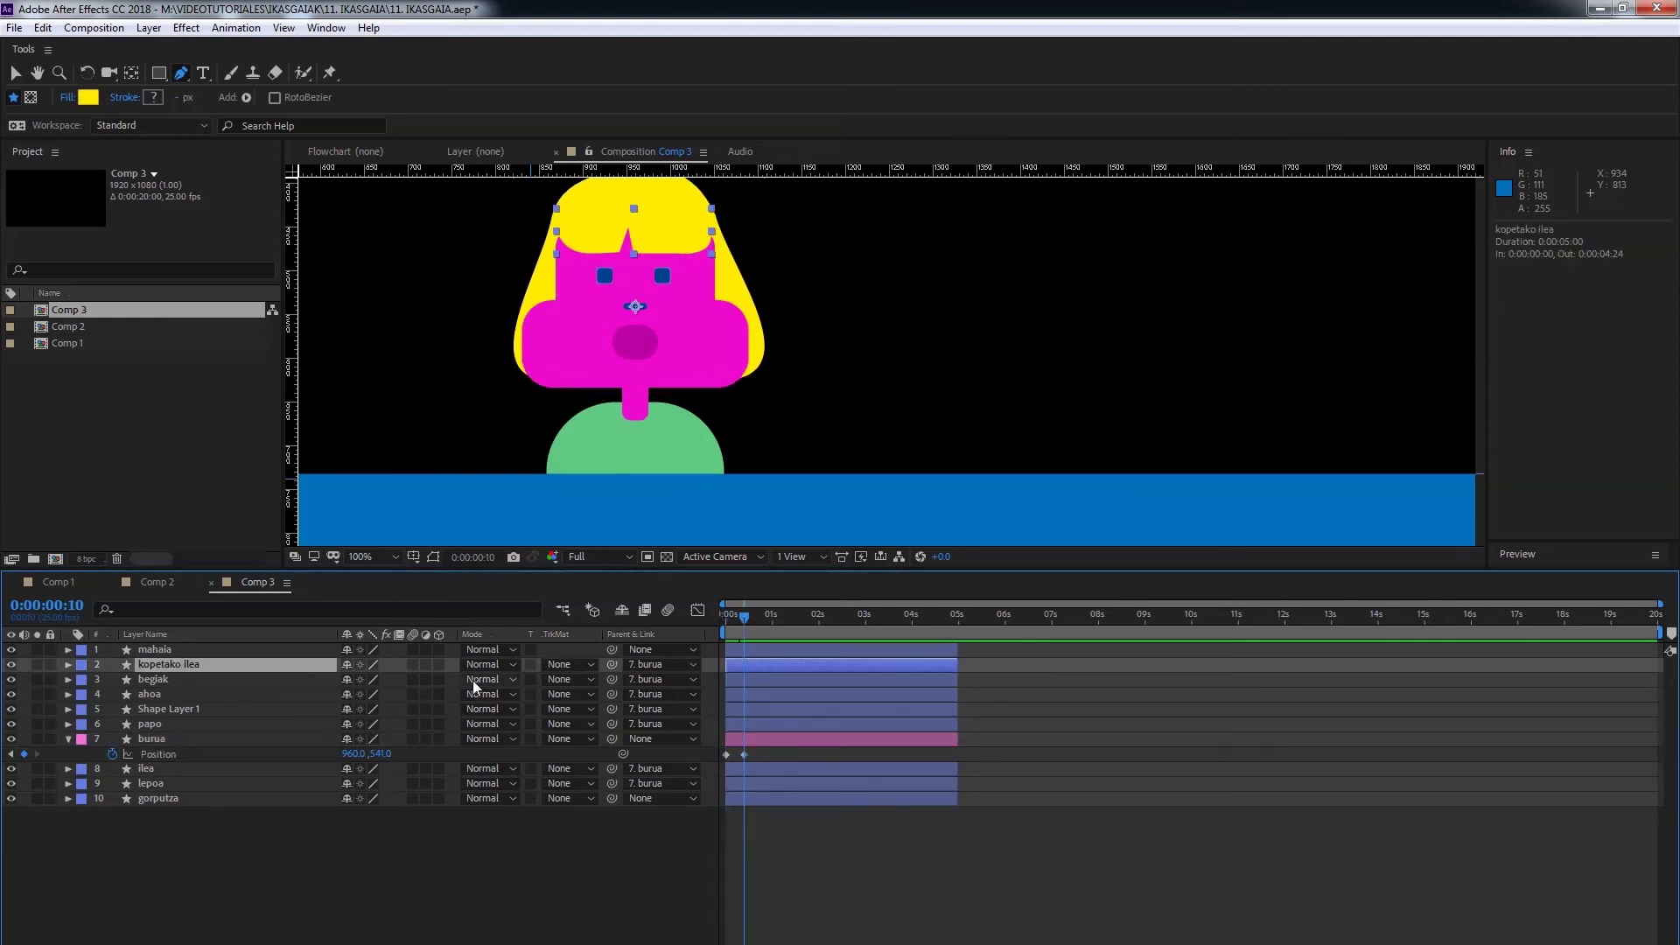
key("p")
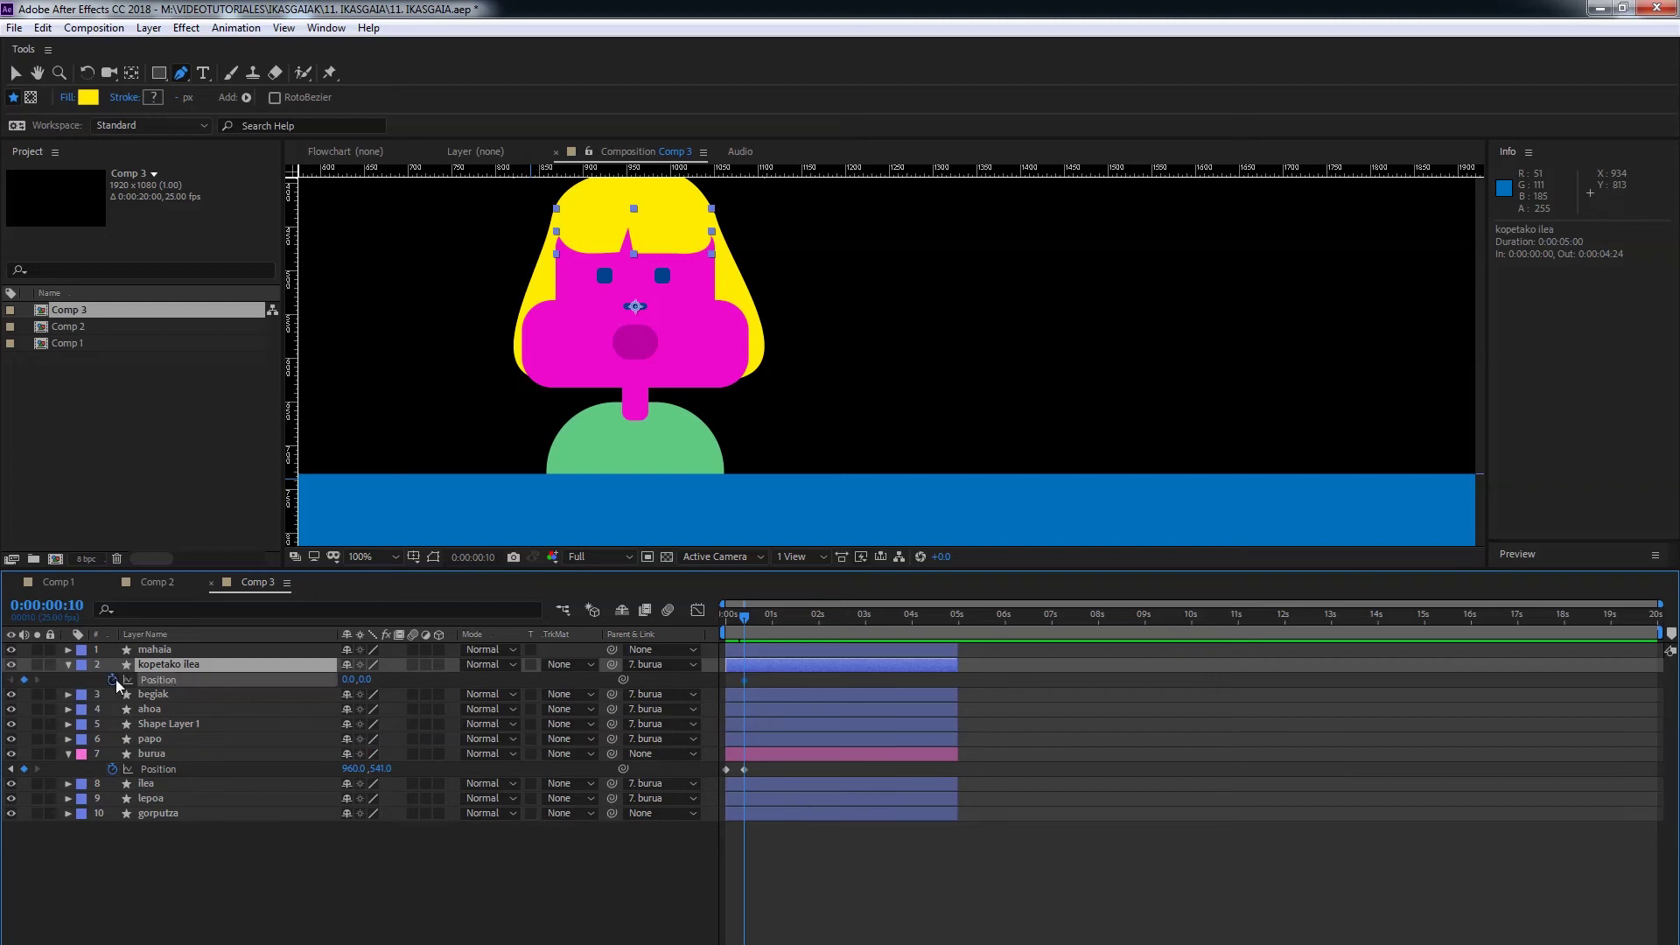
key("Return")
left_click_drag(743, 610, 726, 614)
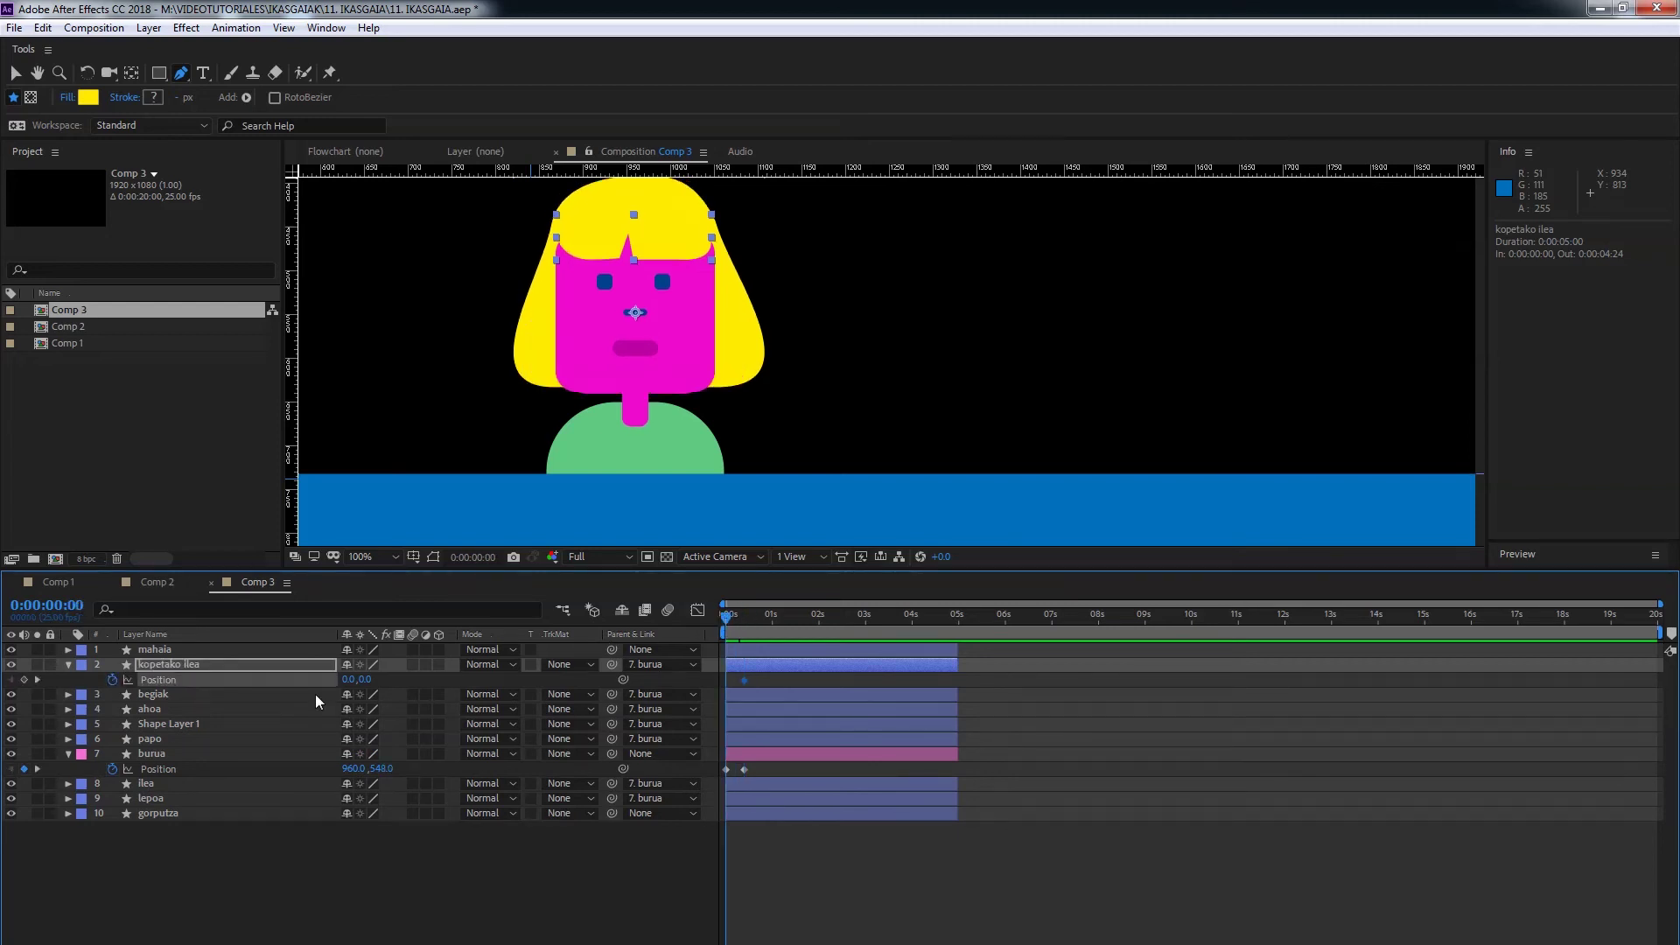
left_click(25, 680)
left_click(38, 679)
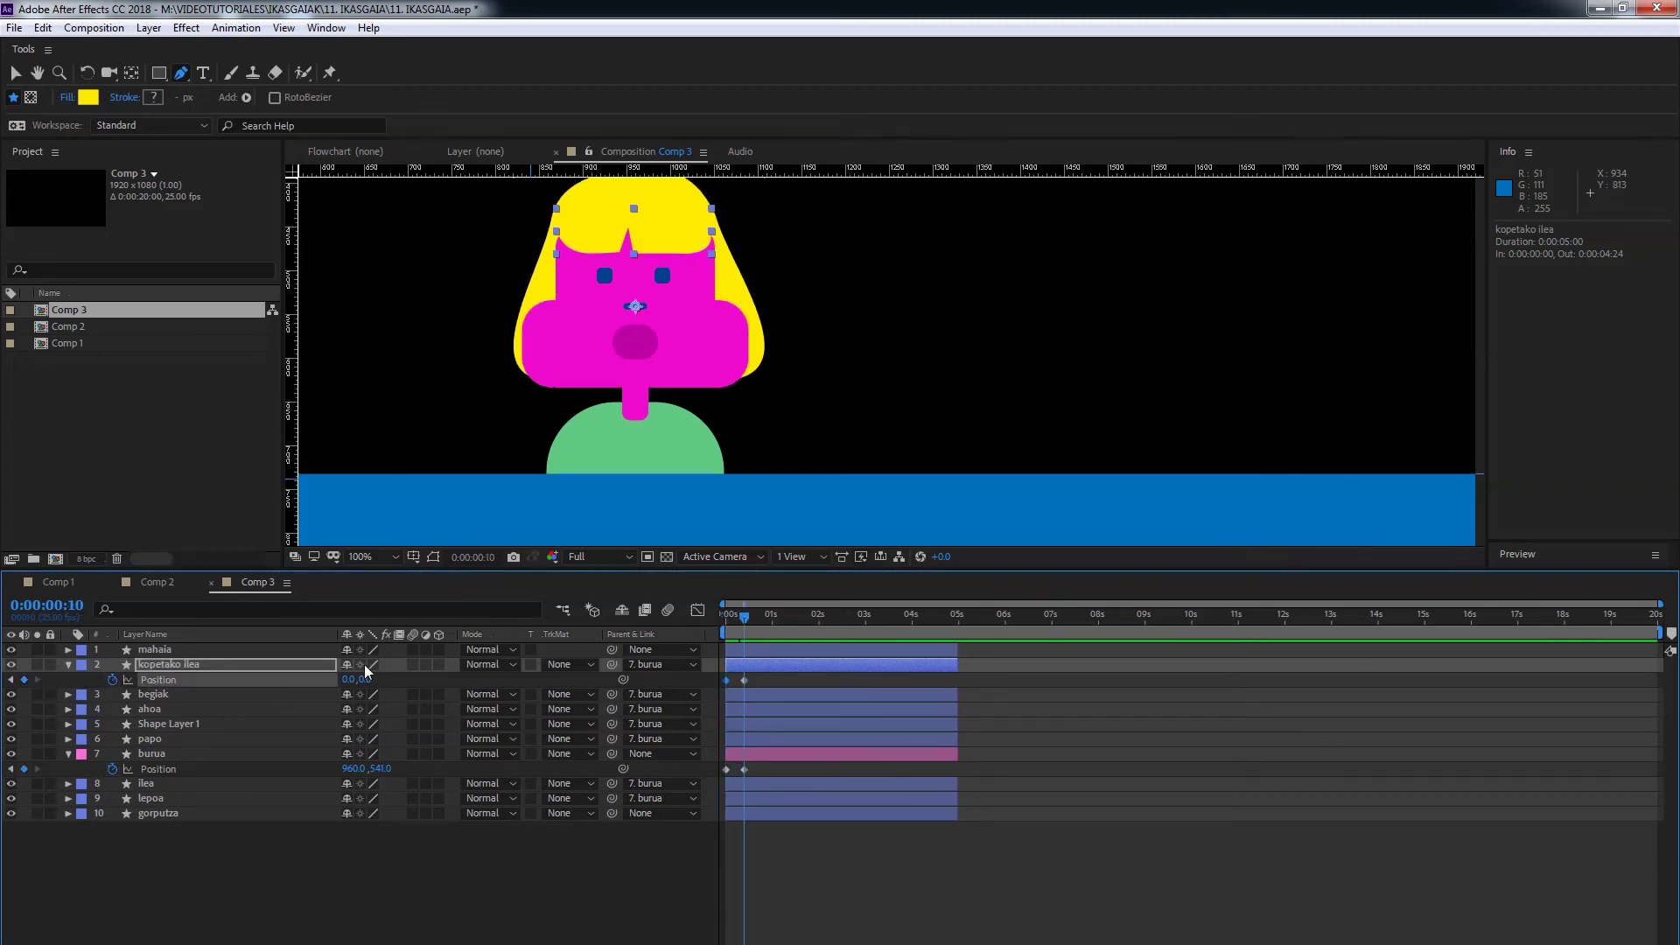
key("Home")
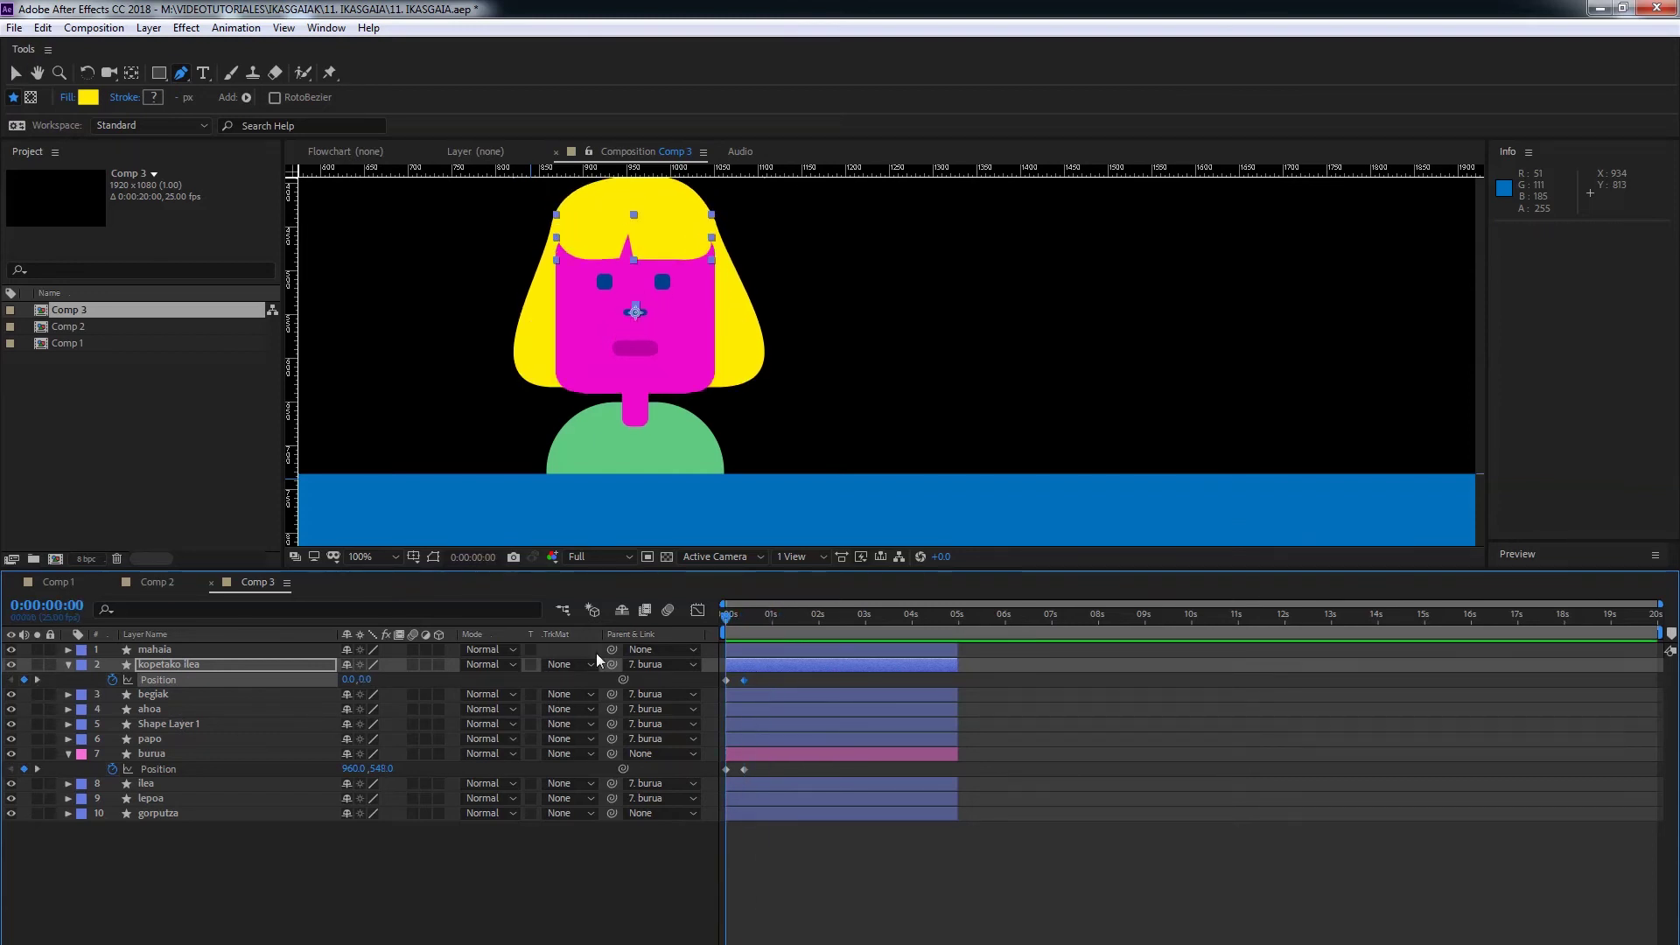
- Keyframe the begiak layer's position from -55, -35 at the start to -55, -53 at frame 10
left_click(157, 696)
key("p")
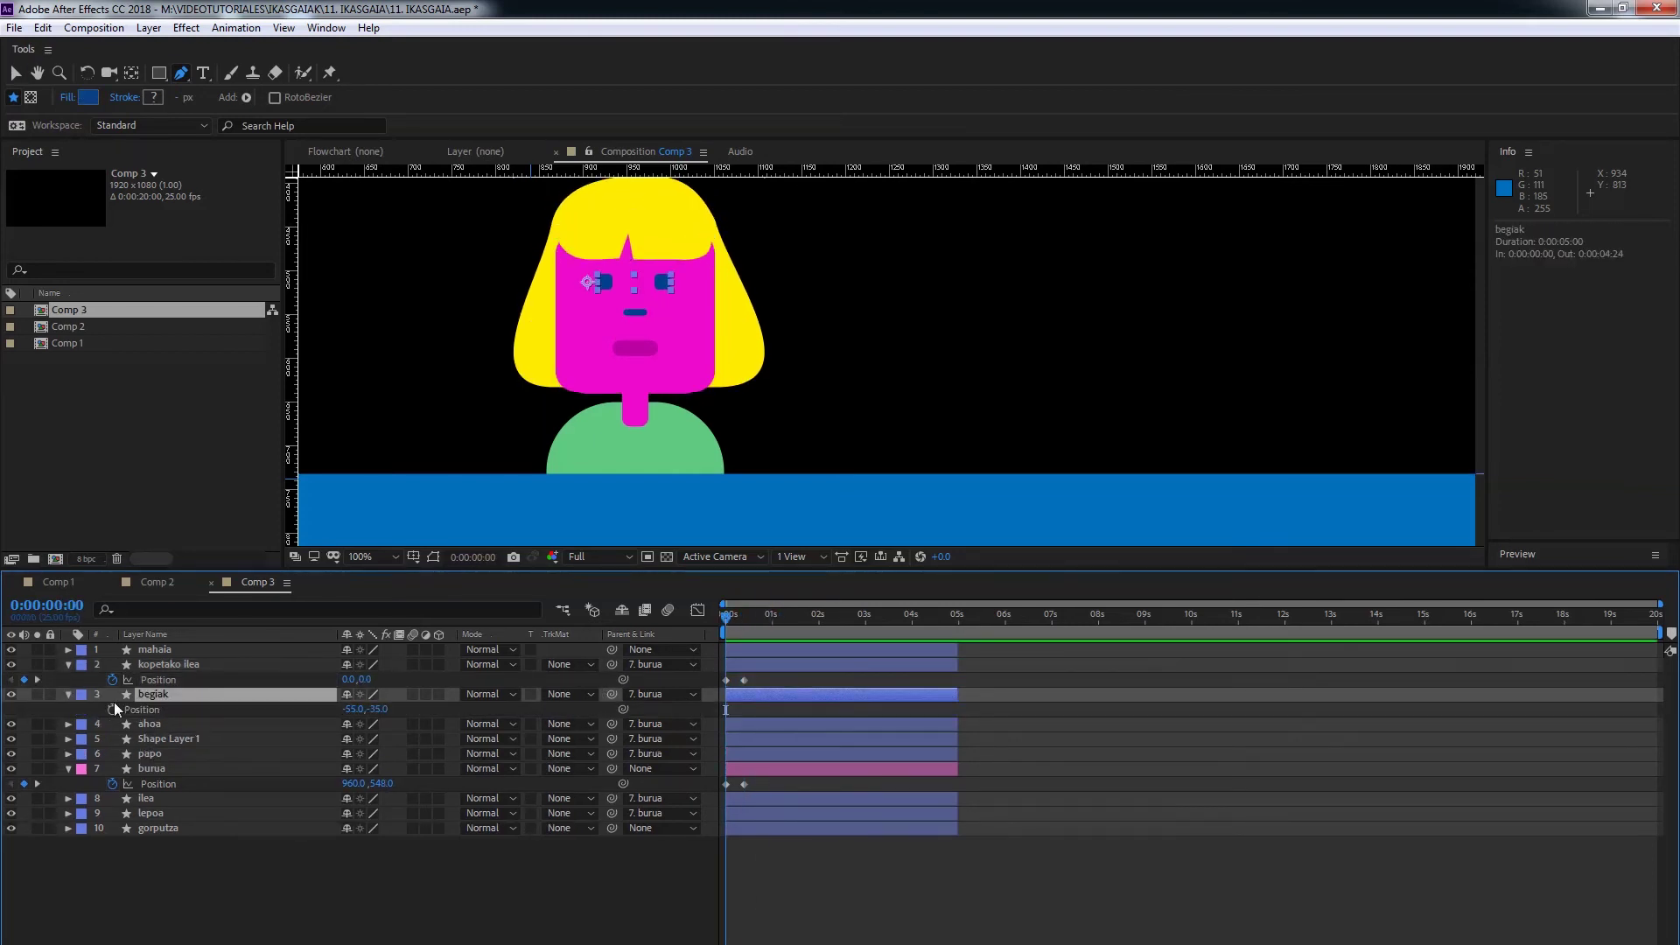
left_click(140, 709)
left_click(744, 616)
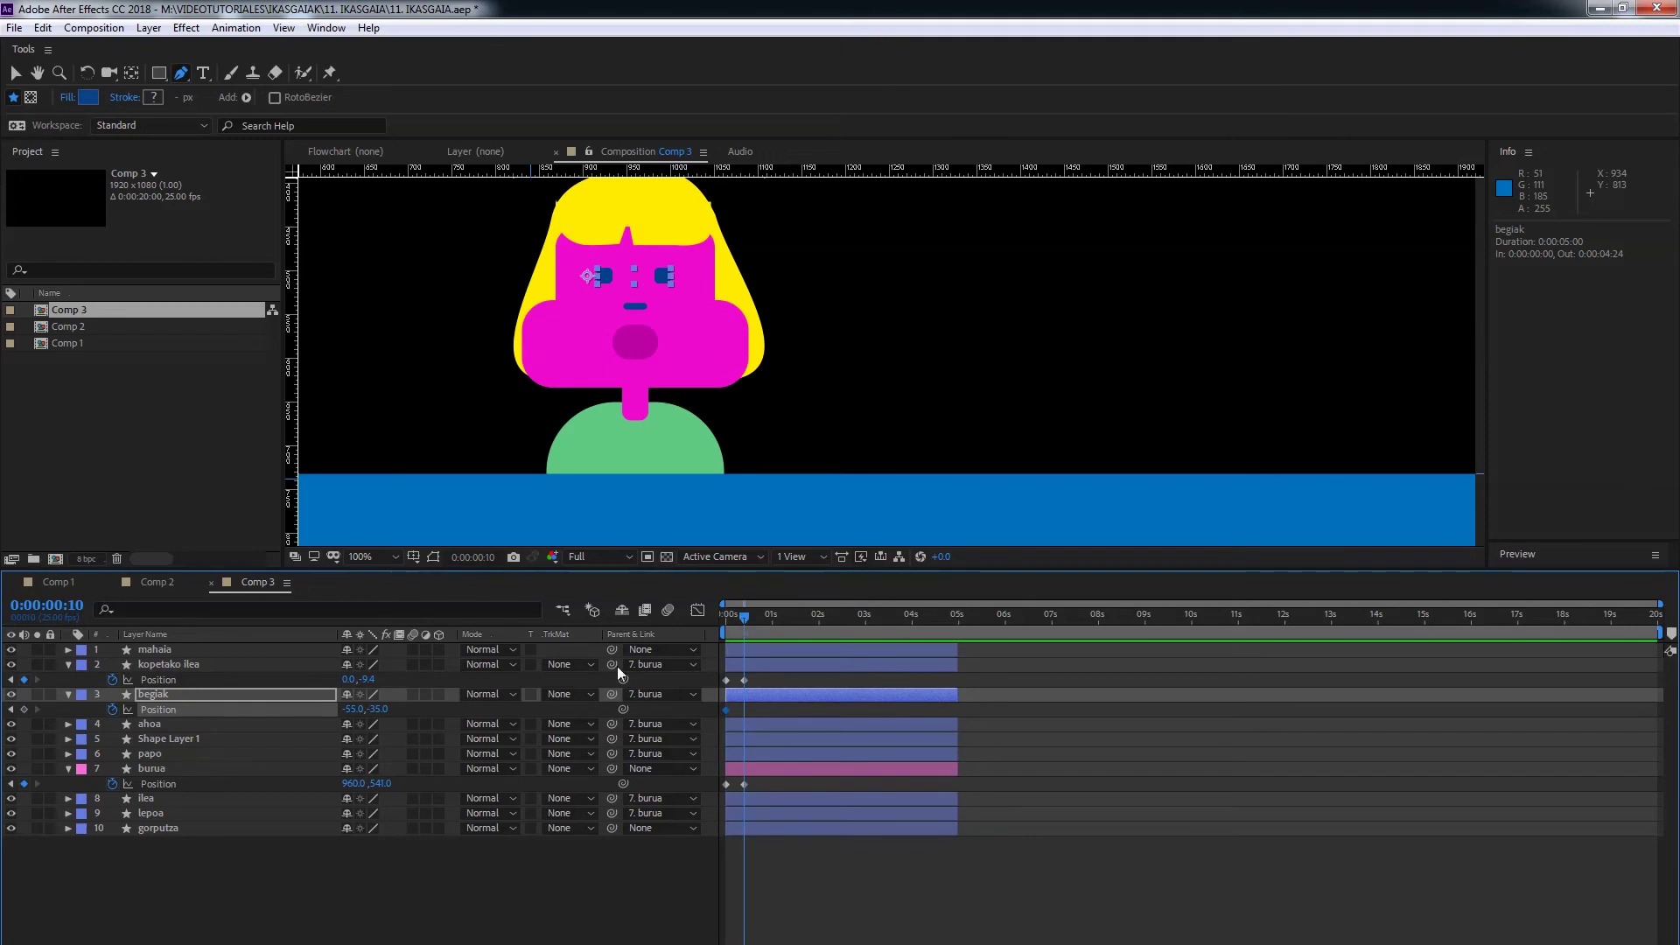
left_click_drag(378, 709, 362, 710)
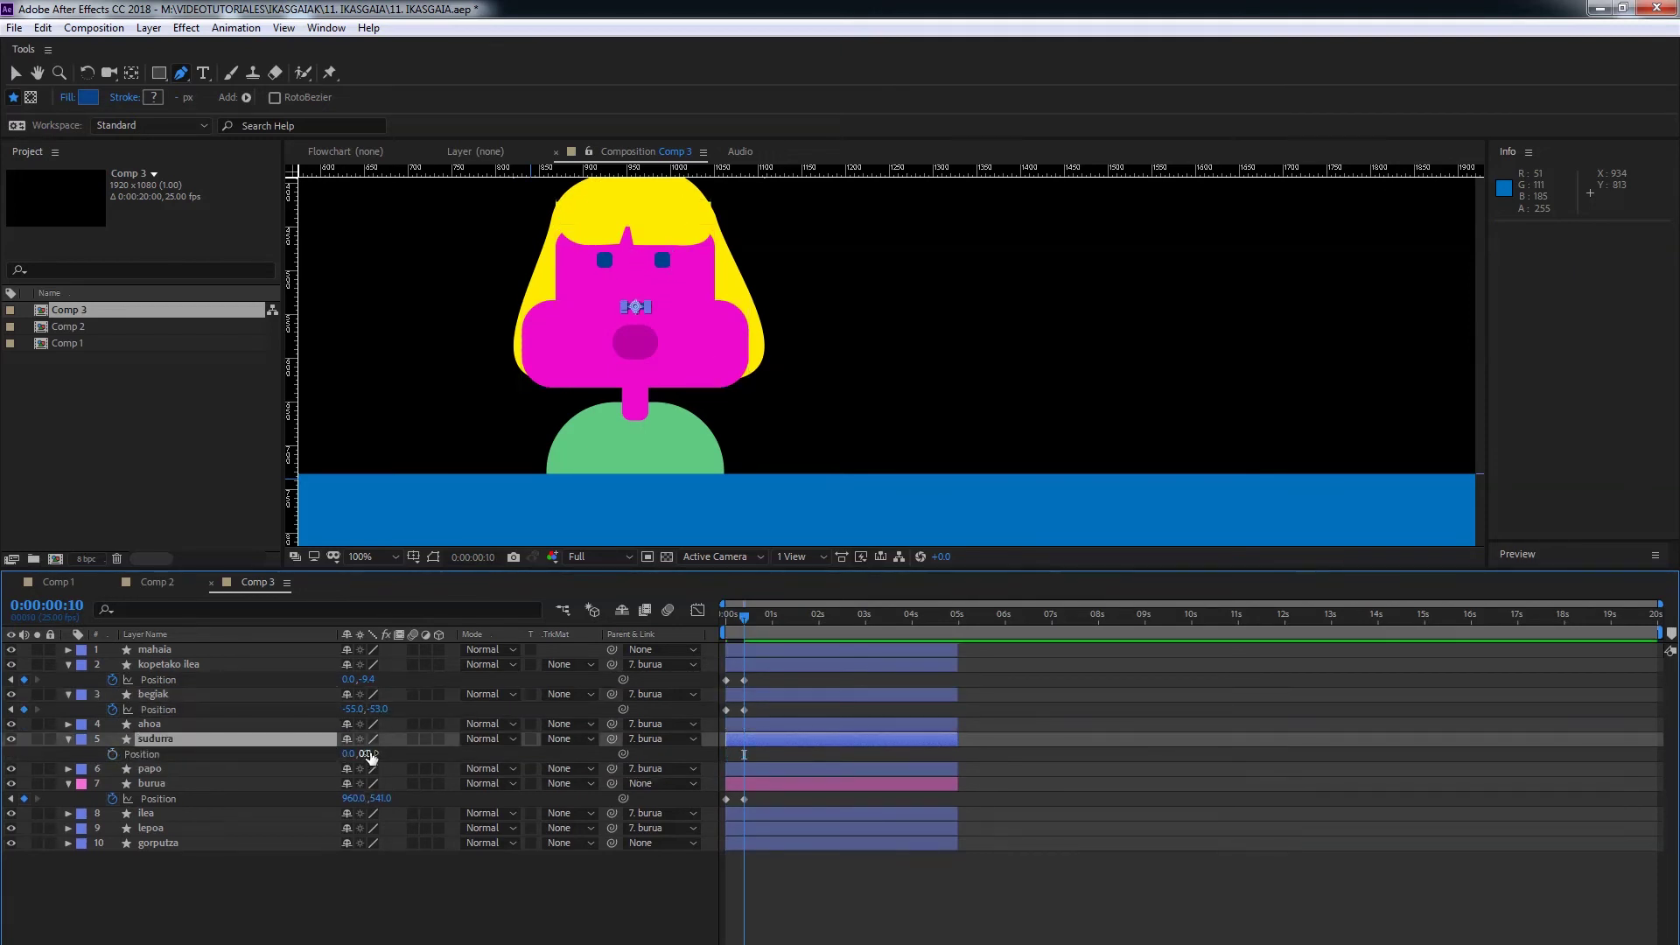
- Keyframe the sudurra layer's position from 0, 0 at the start to 0, -23 at frame 10
left_click_drag(367, 754, 336, 758)
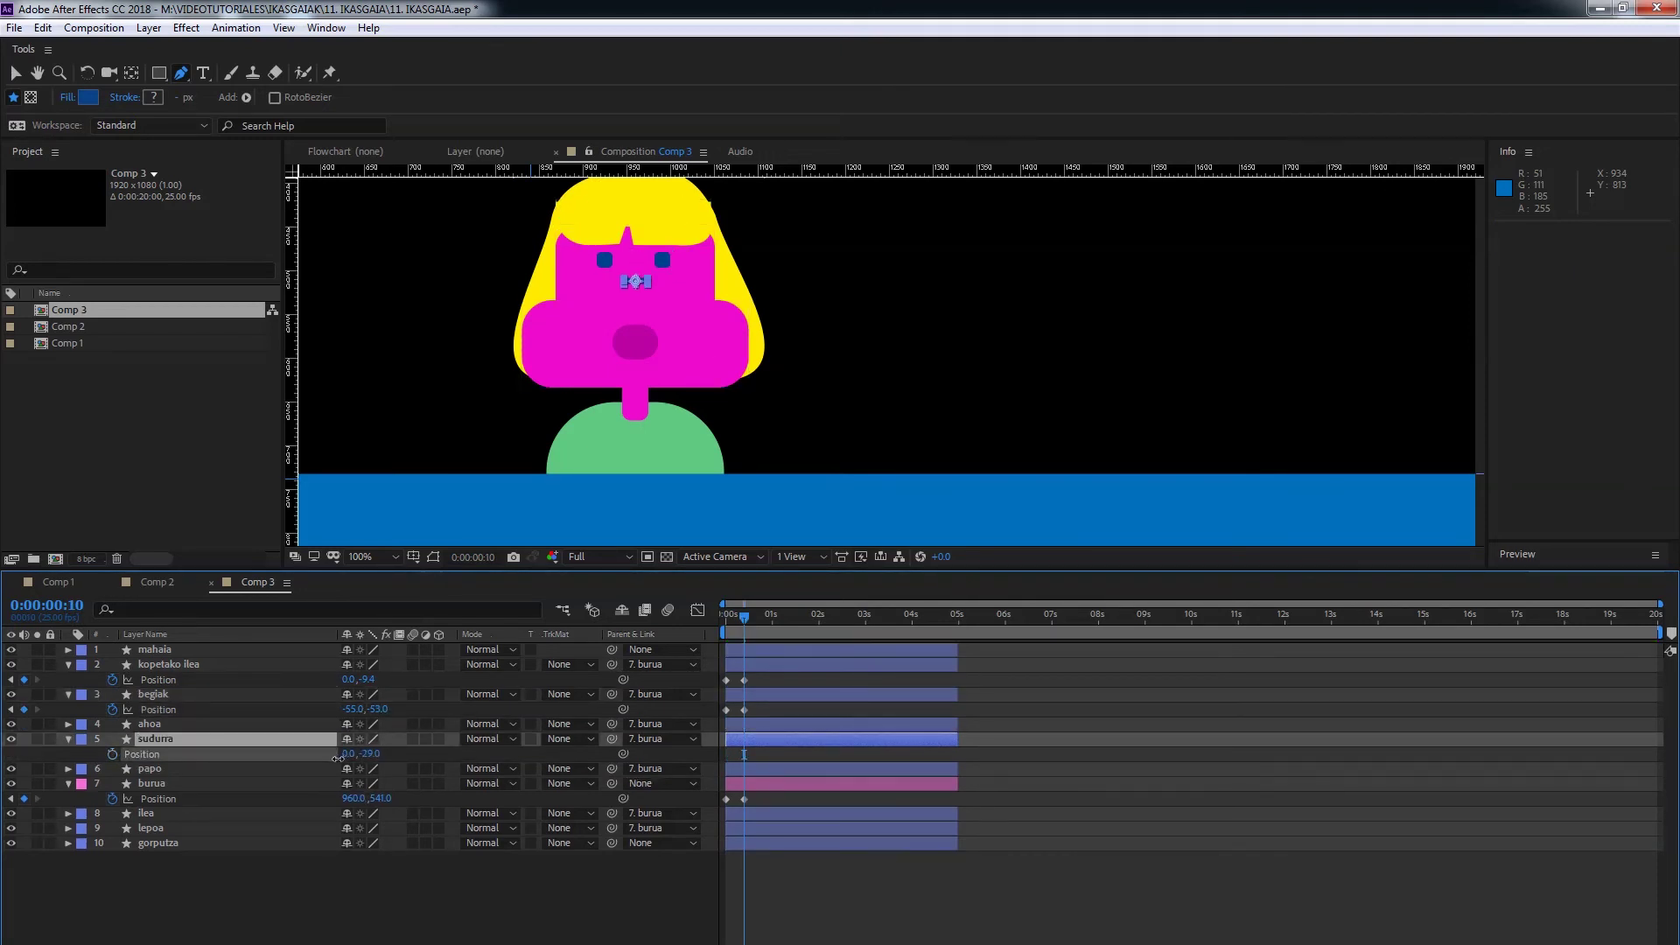
key("ctrl+z")
left_click(109, 751)
key("j")
key("Home")
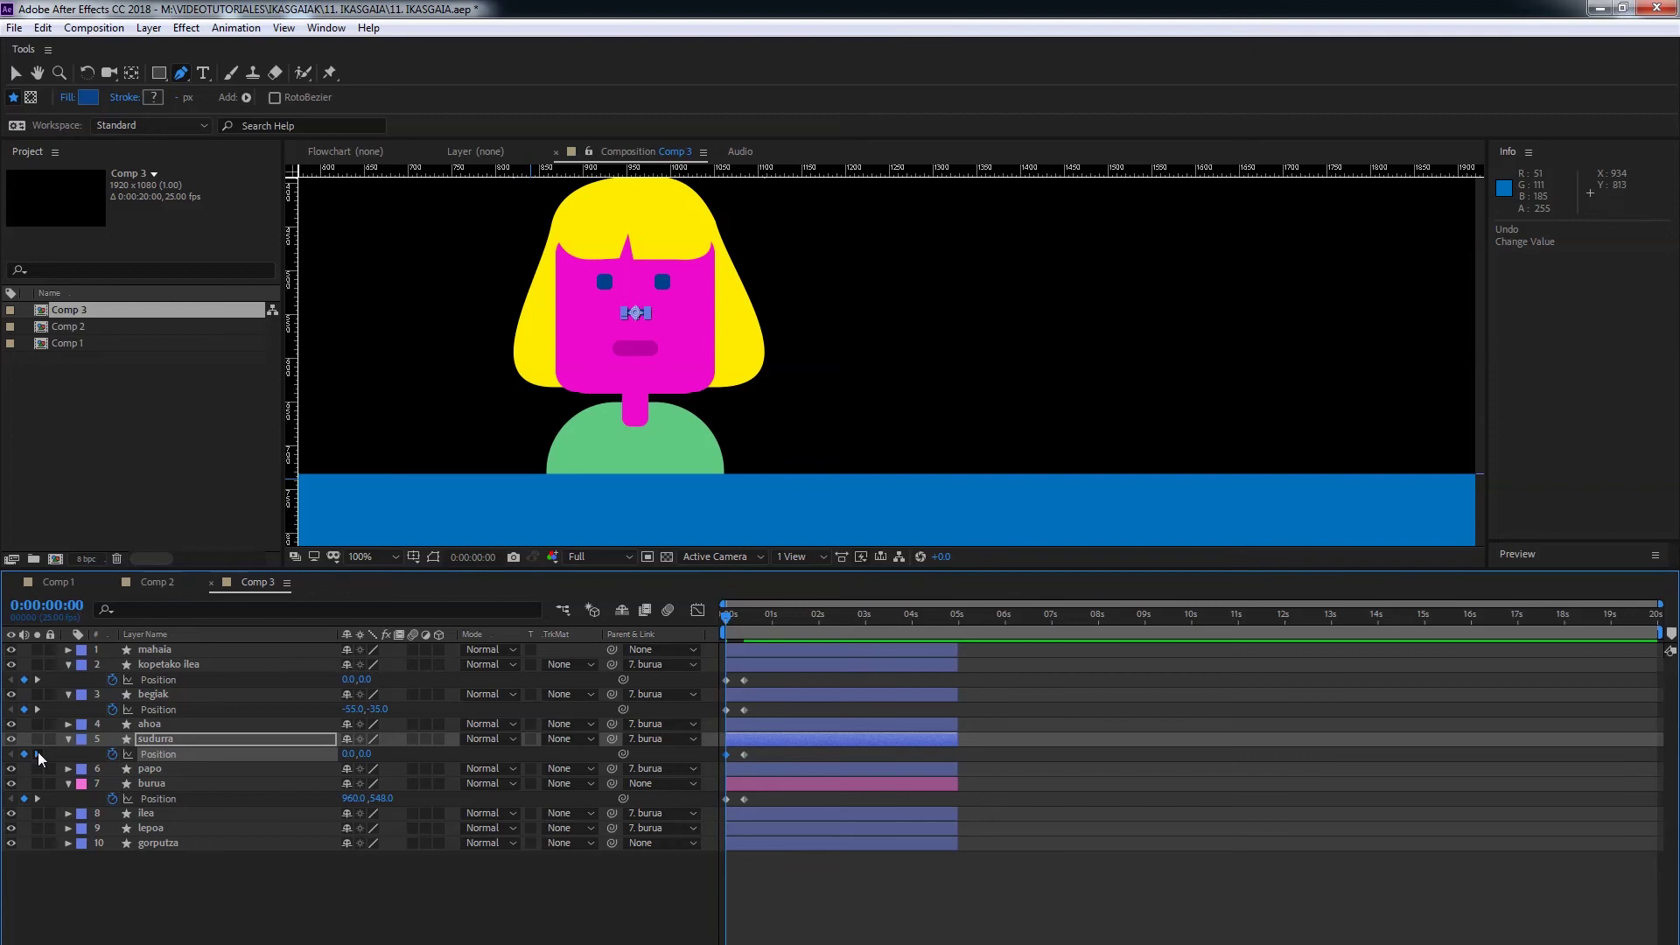
left_click(37, 753)
left_click_drag(360, 756, 340, 761)
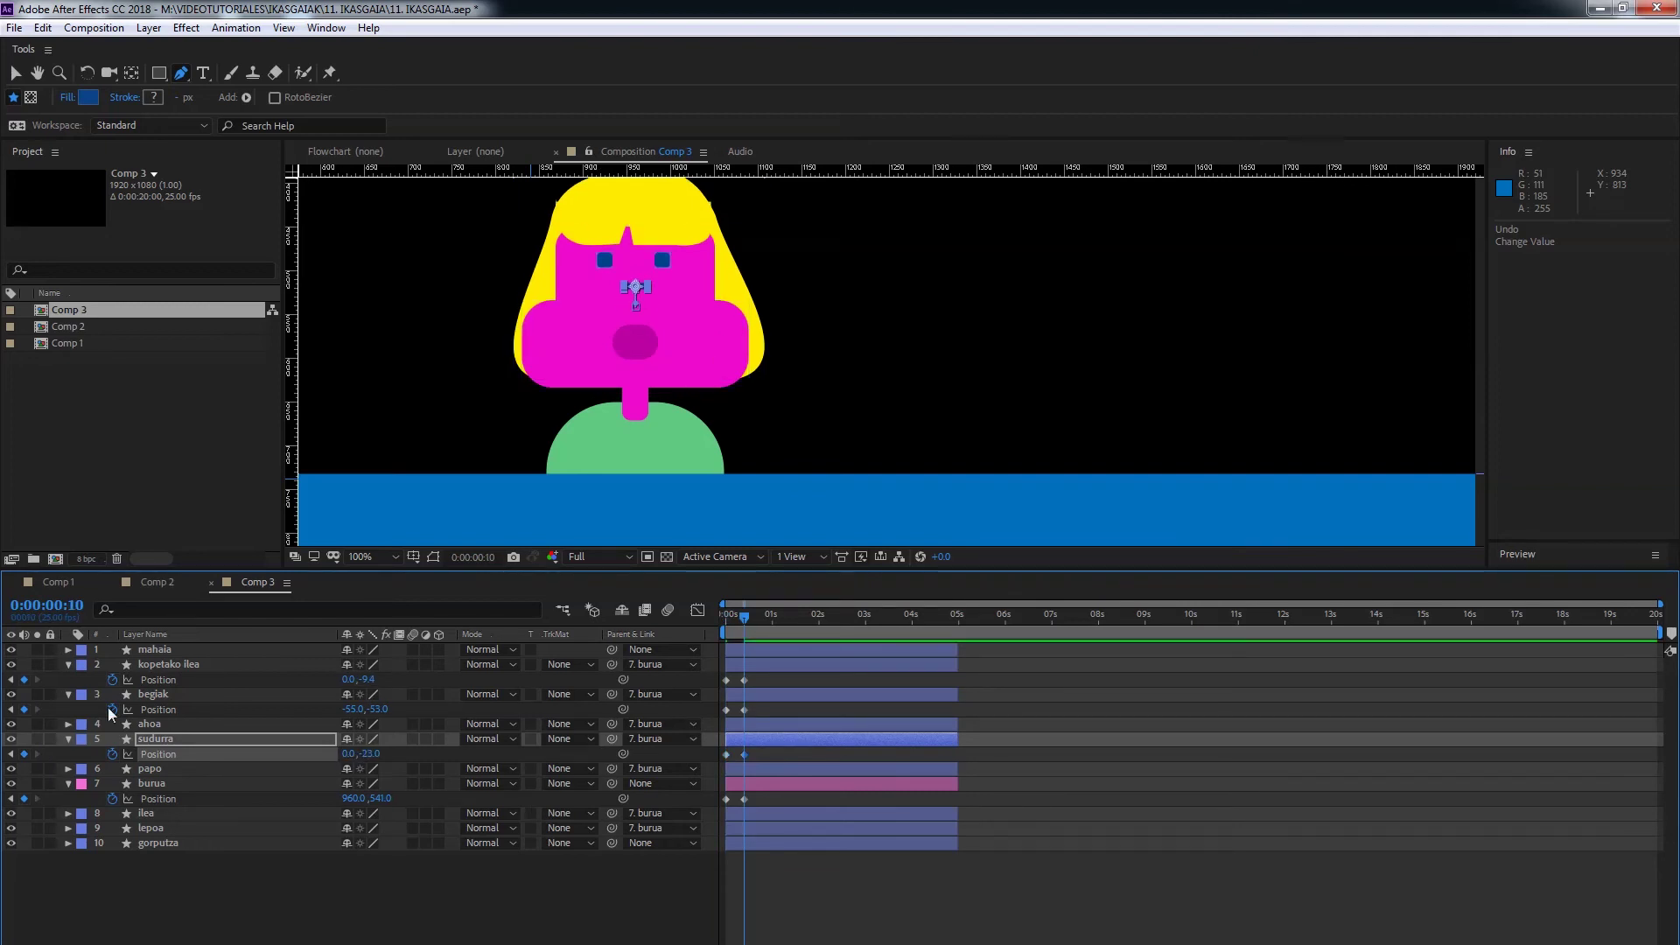
- Expand begiak's contents and add size keyframes to both rectangle paths at the start and at frame 10
left_click(164, 695)
double_click(68, 694)
left_click(98, 725)
left_click(98, 784)
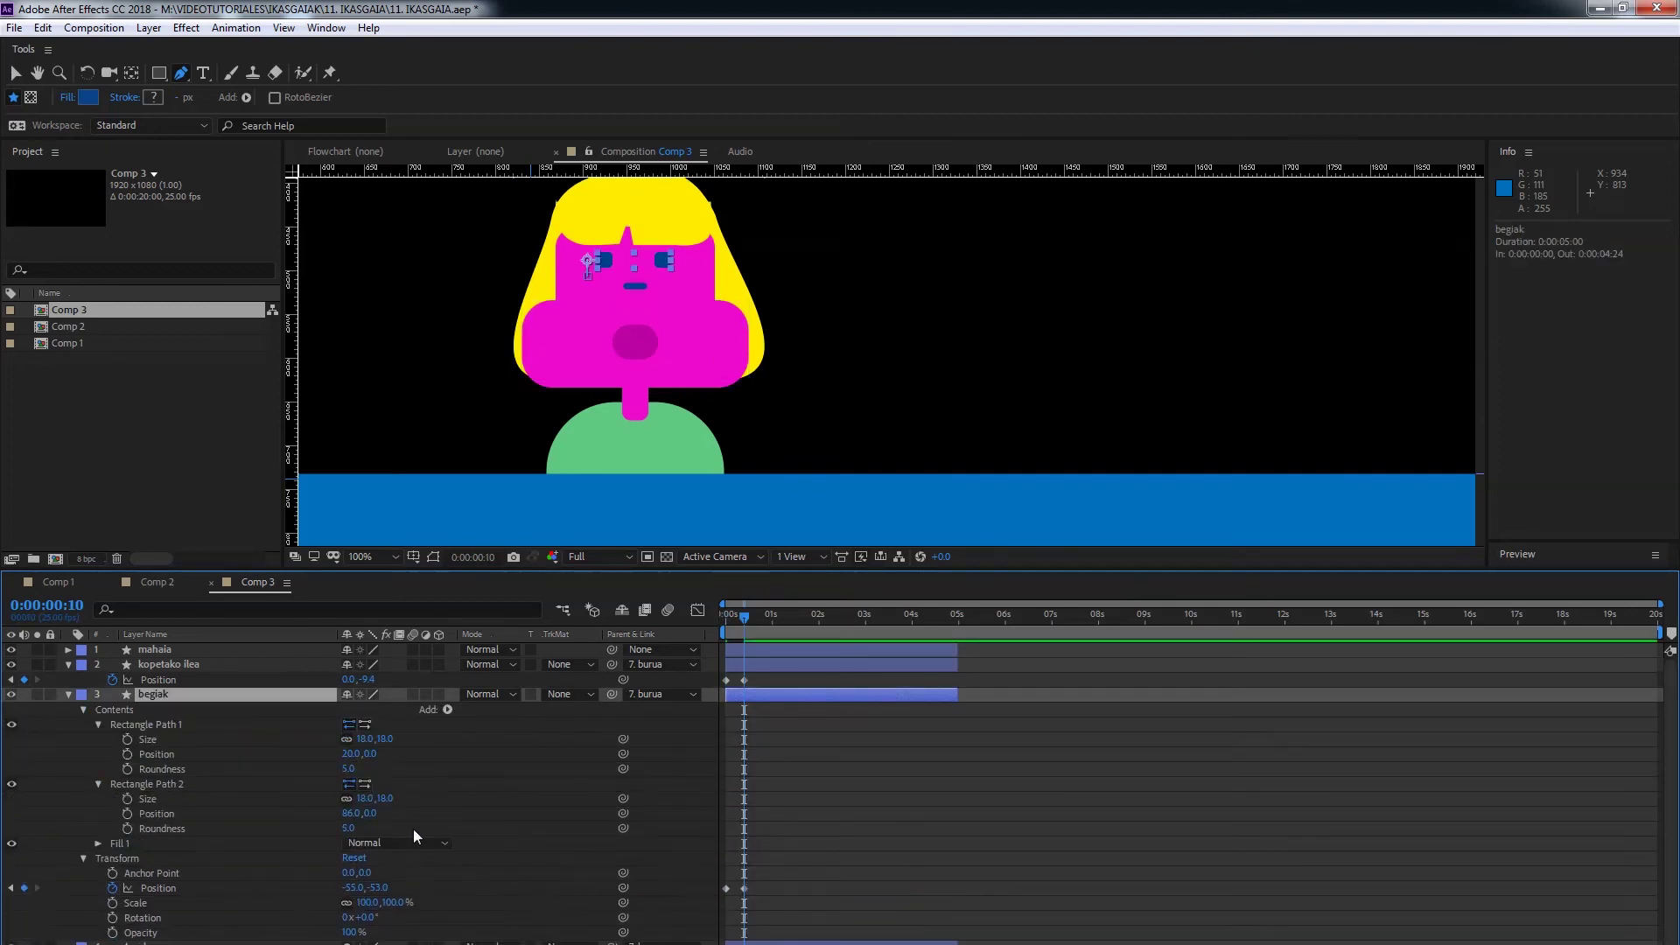
left_click(128, 799)
left_click(128, 740)
key("Home")
left_click(25, 799)
left_click(36, 799)
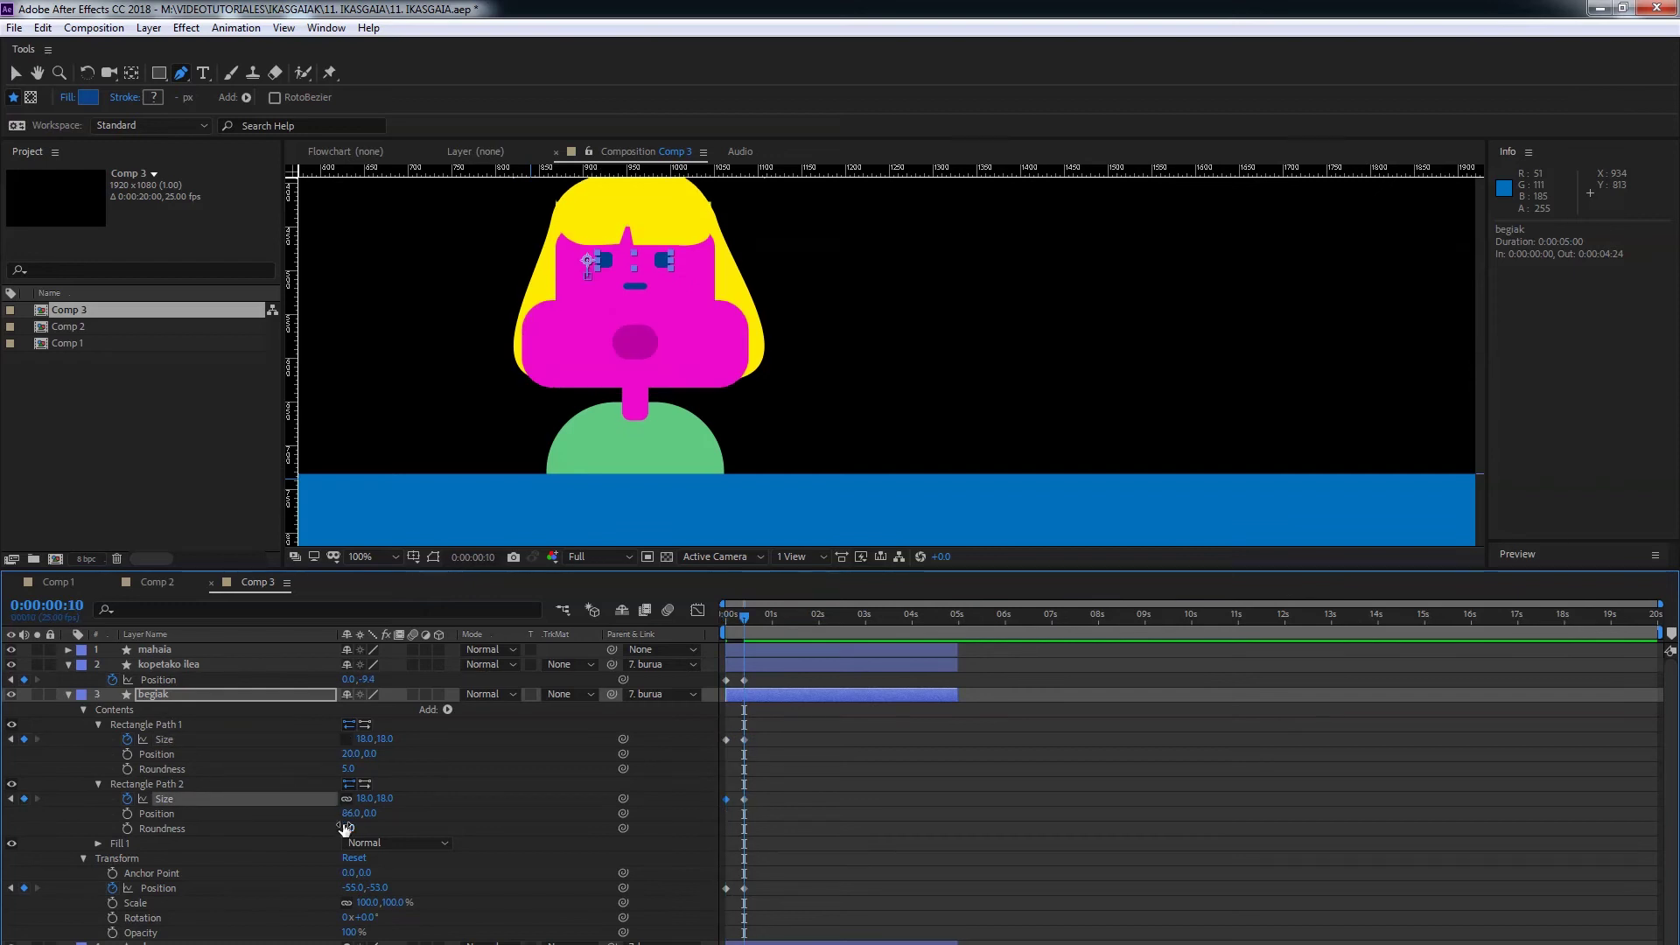
- Set both eye rectangles' size to 18 × 8 at frame 10 and preview the animation
left_click_drag(389, 741, 368, 740)
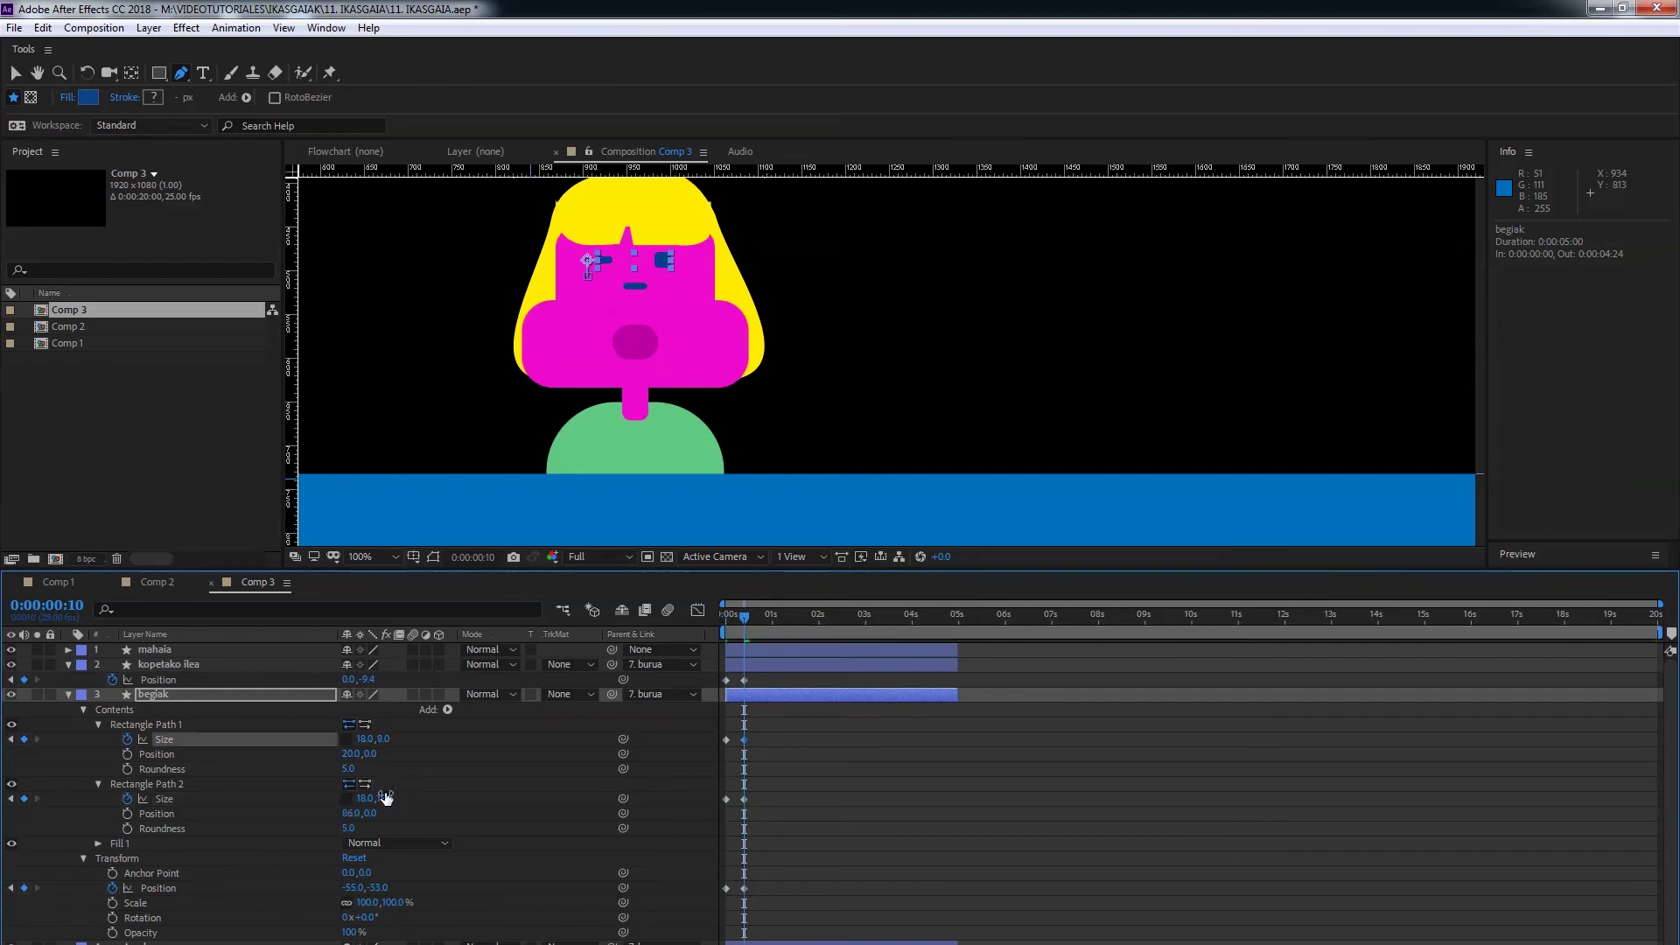
type("8")
key("Return")
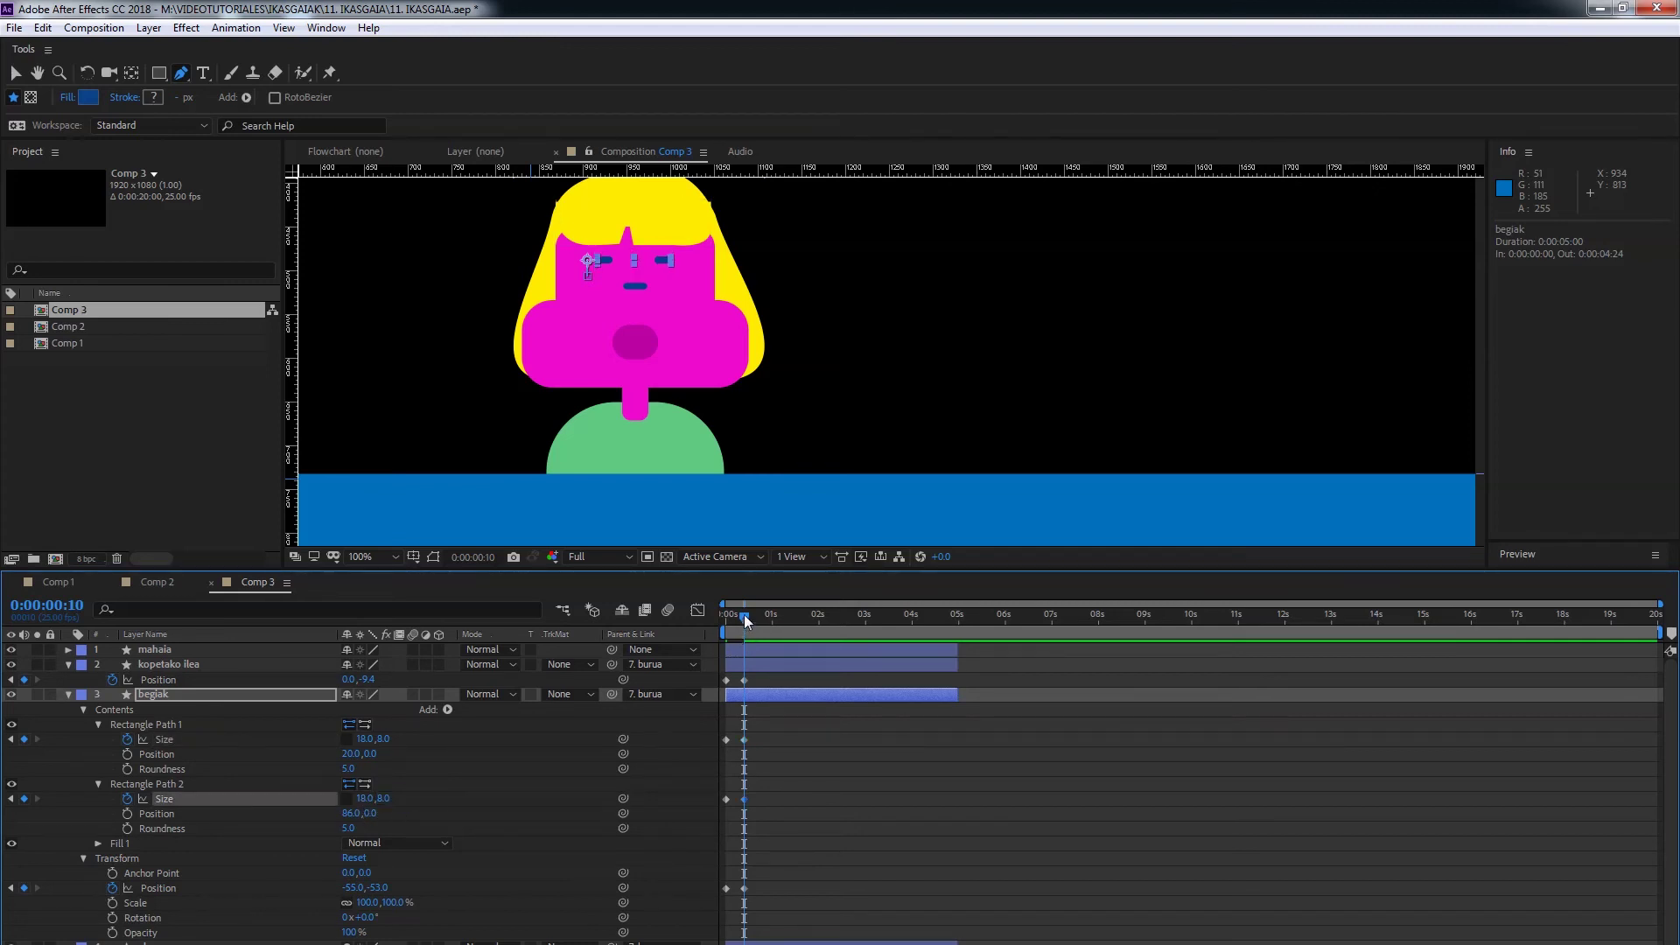
left_click_drag(744, 614, 562, 639)
left_click(895, 743)
key("space")
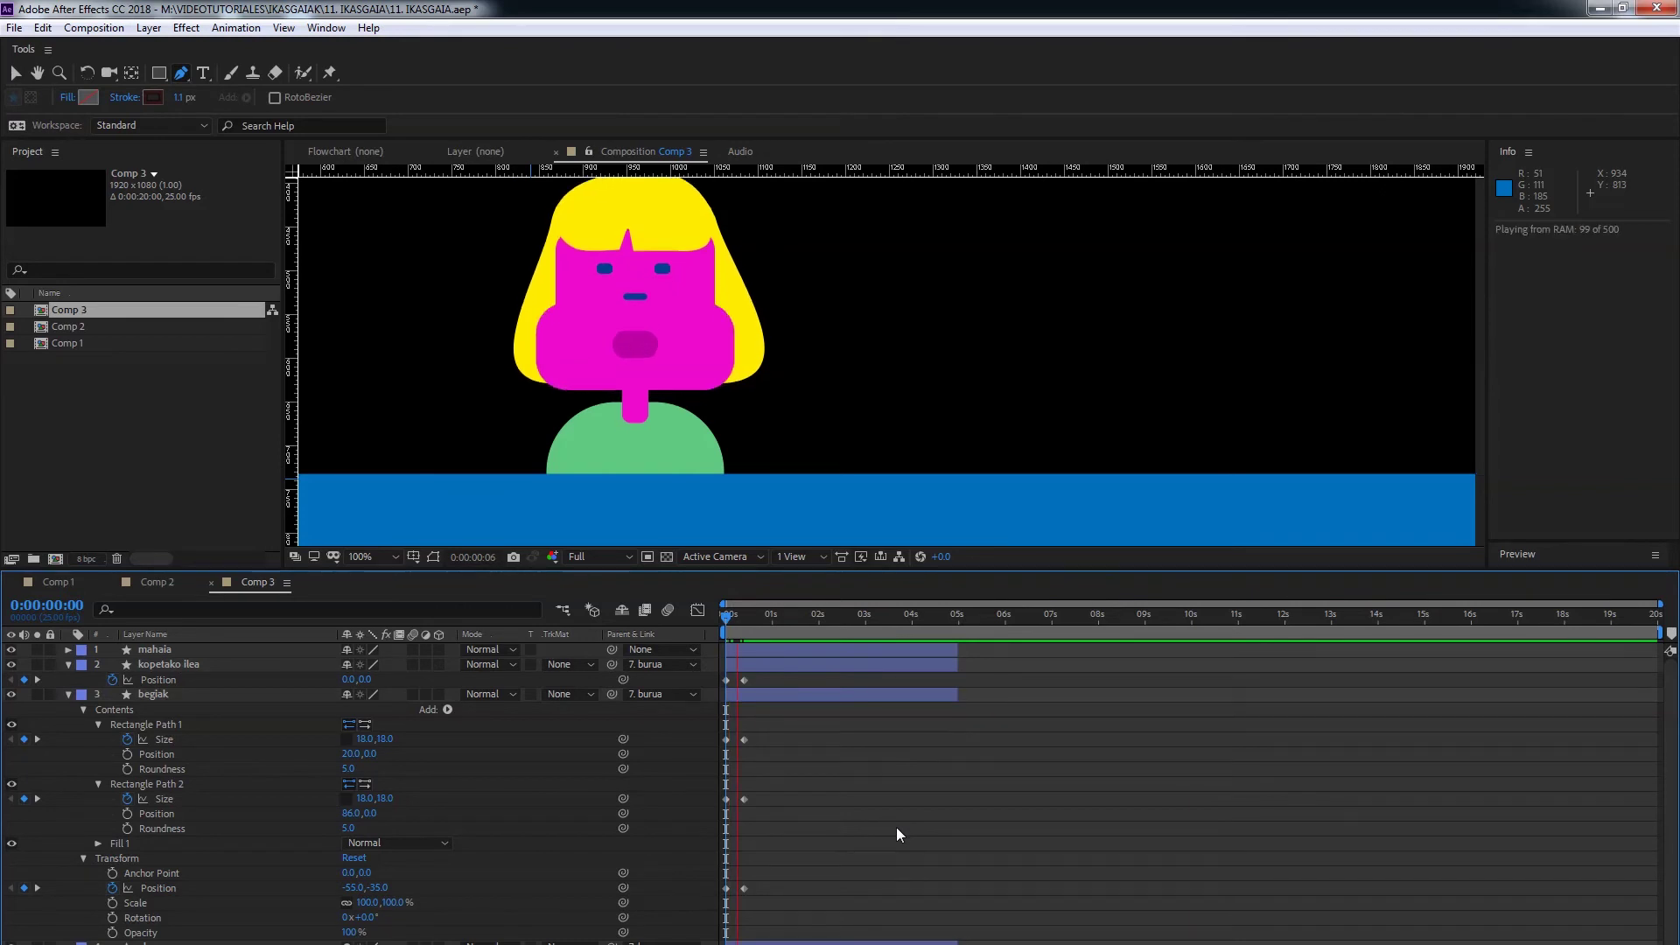
left_click_drag(771, 615, 710, 623)
key("space")
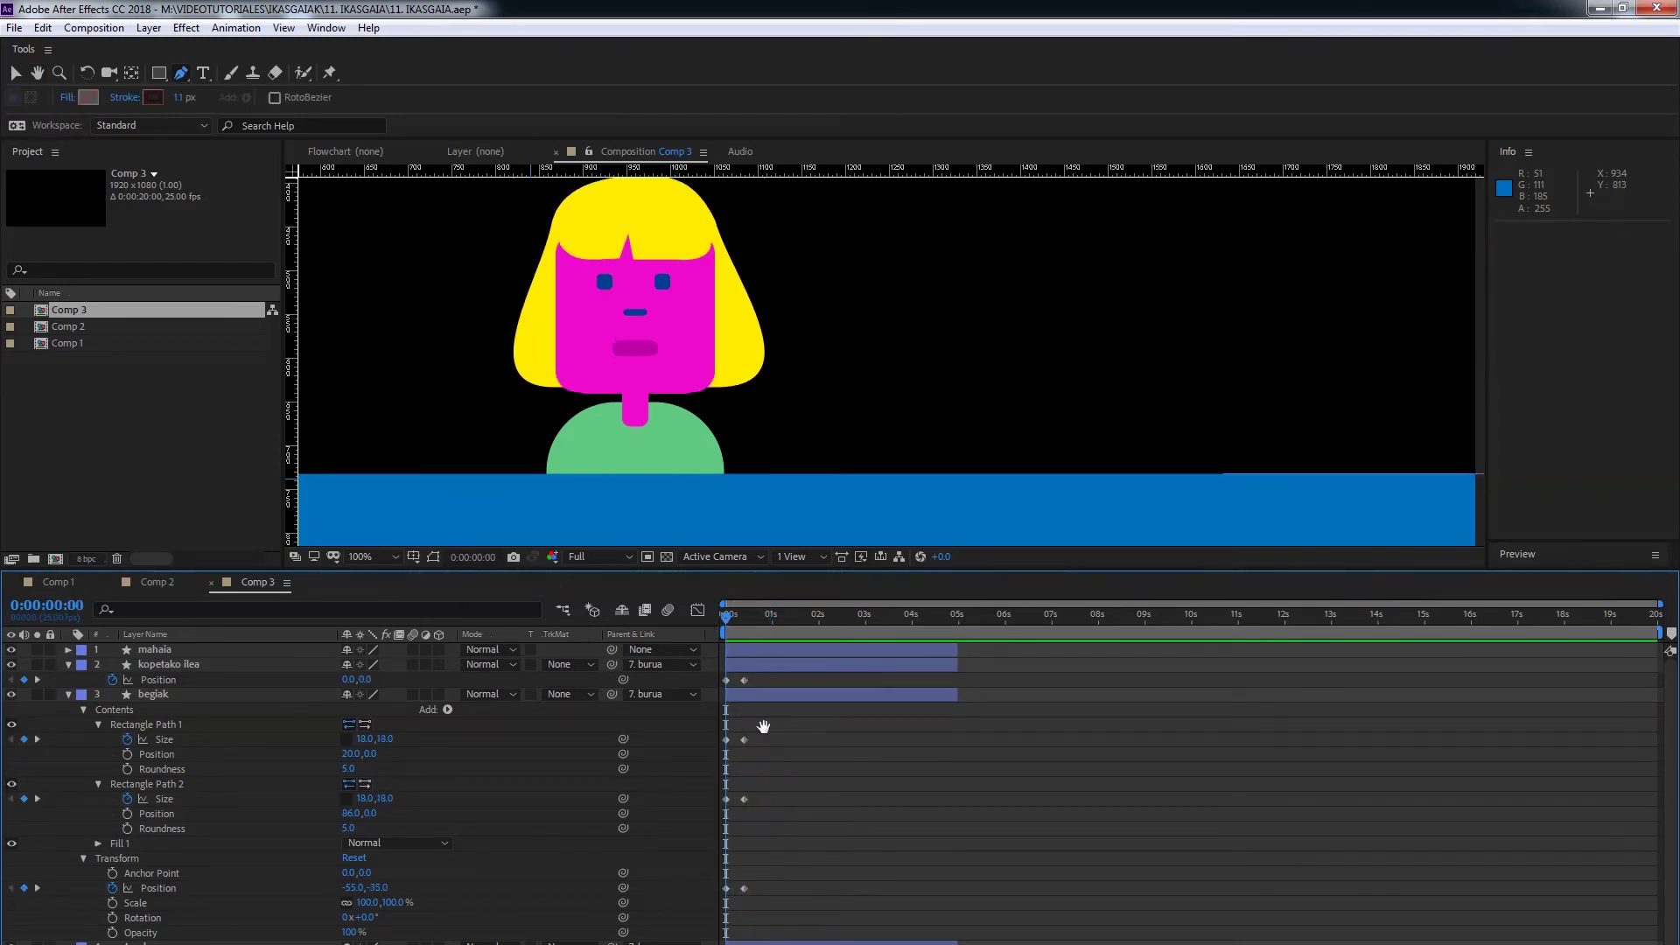
key("space")
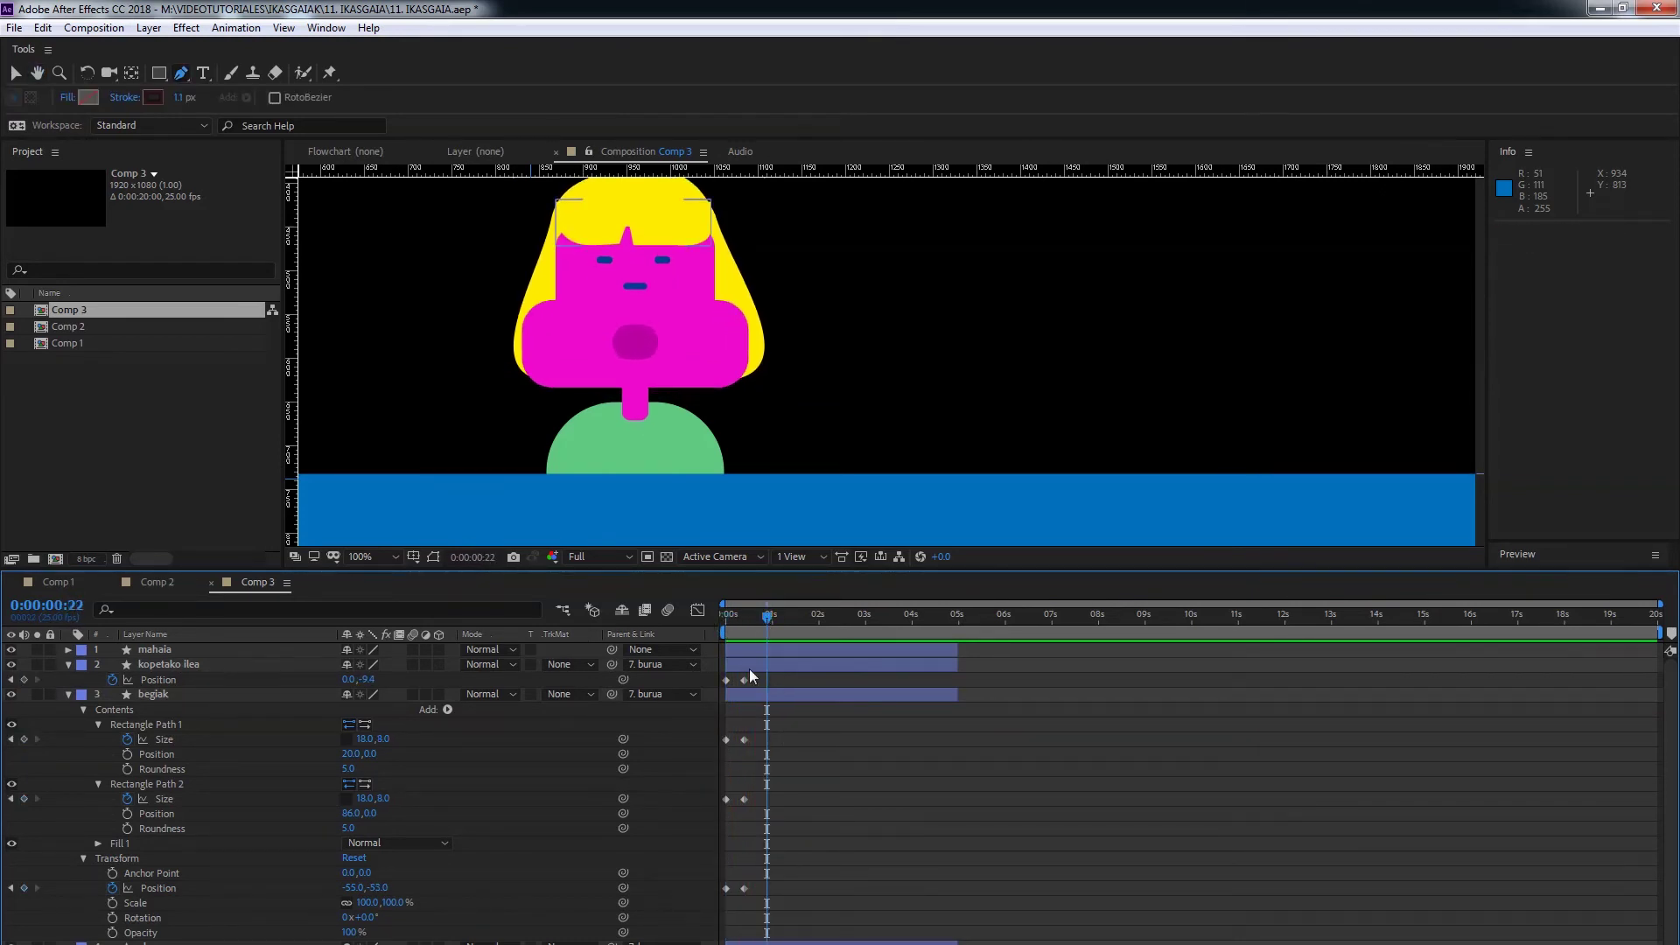
- Apply Easy Ease In to the frame 10 keyframes of kopetako ilea, begiak and sudurra, and preview the motion
left_click_drag(755, 678, 779, 918)
right_click(743, 823)
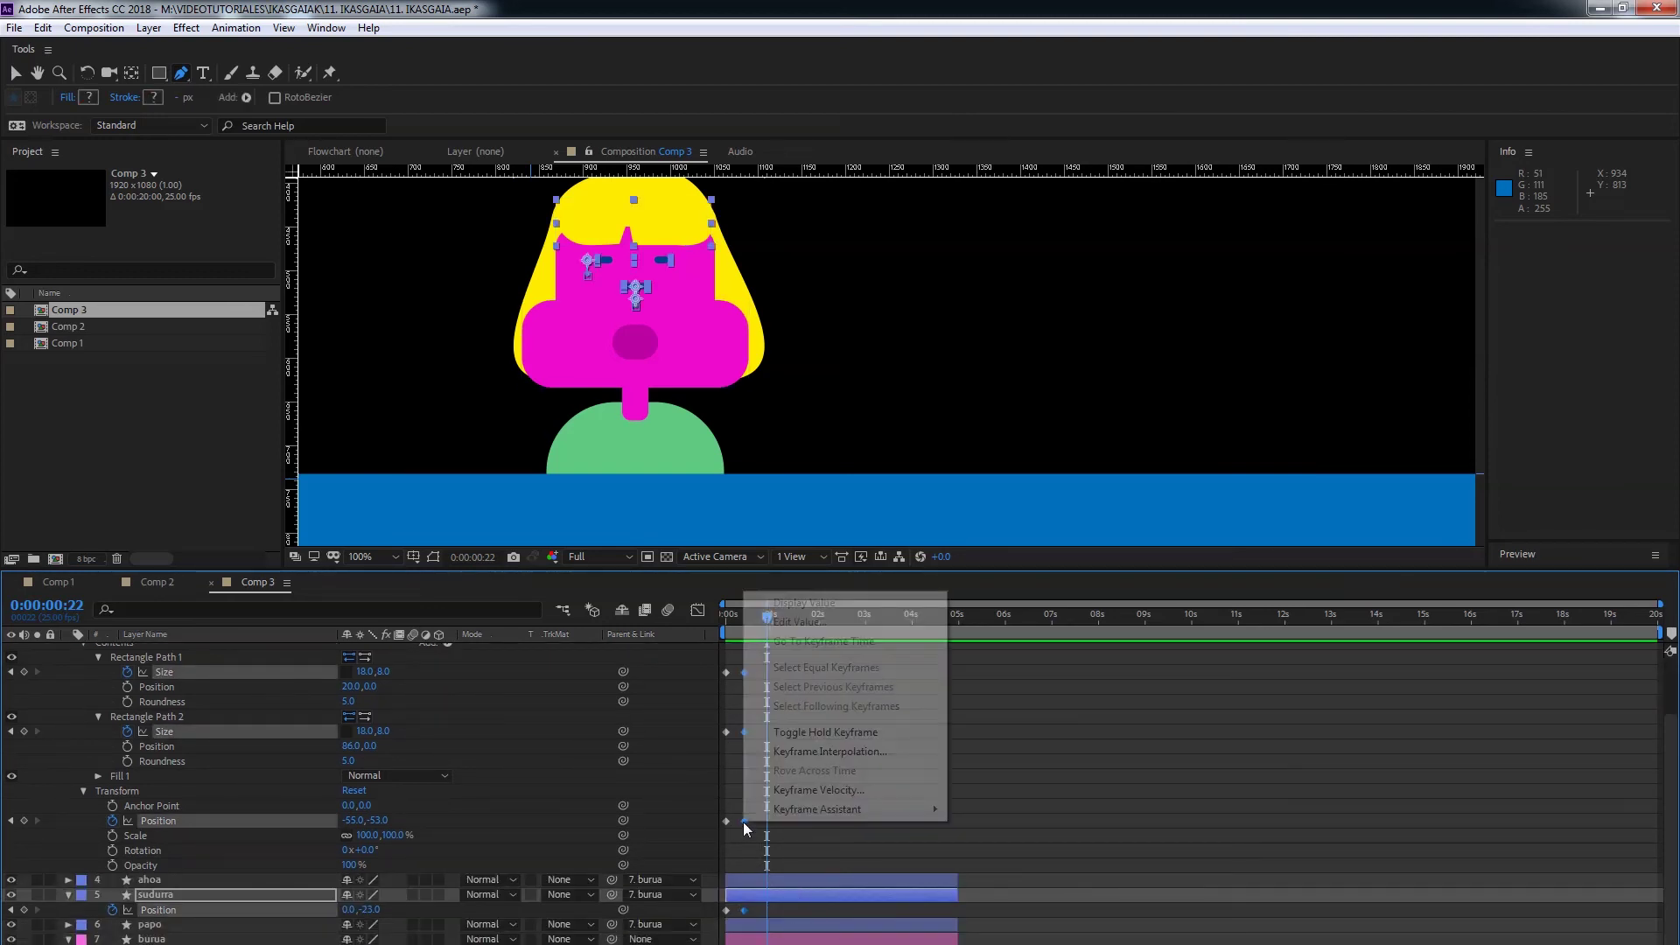
mouse_move(831, 809)
left_click(534, 887)
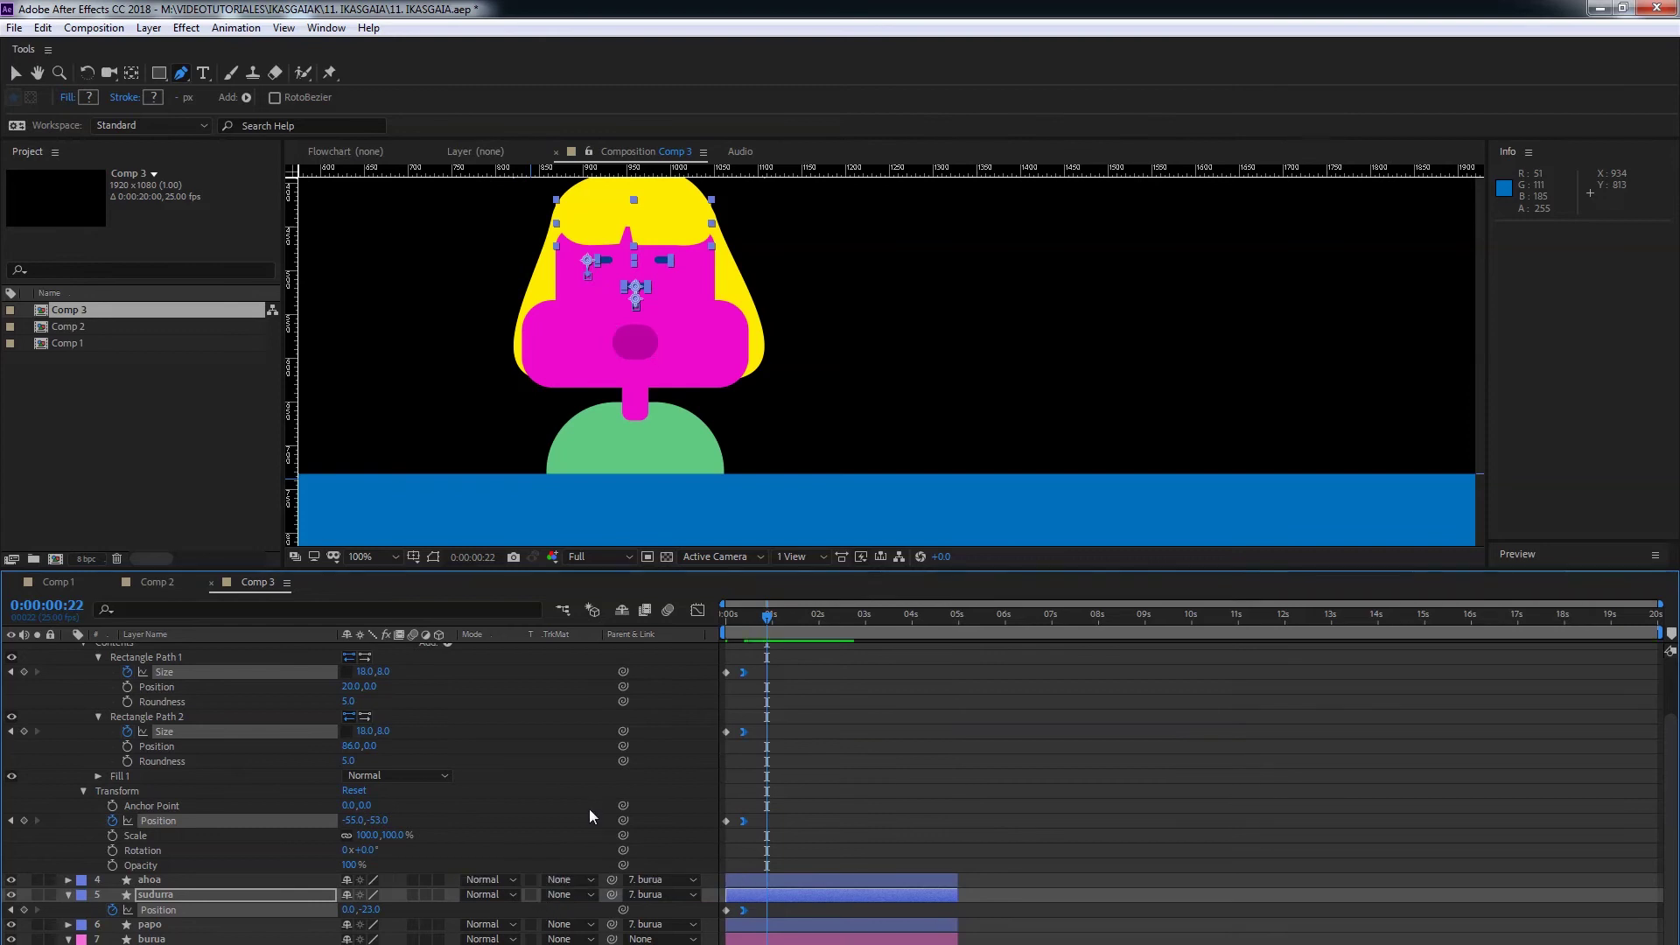
left_click_drag(767, 642, 684, 617)
key("space")
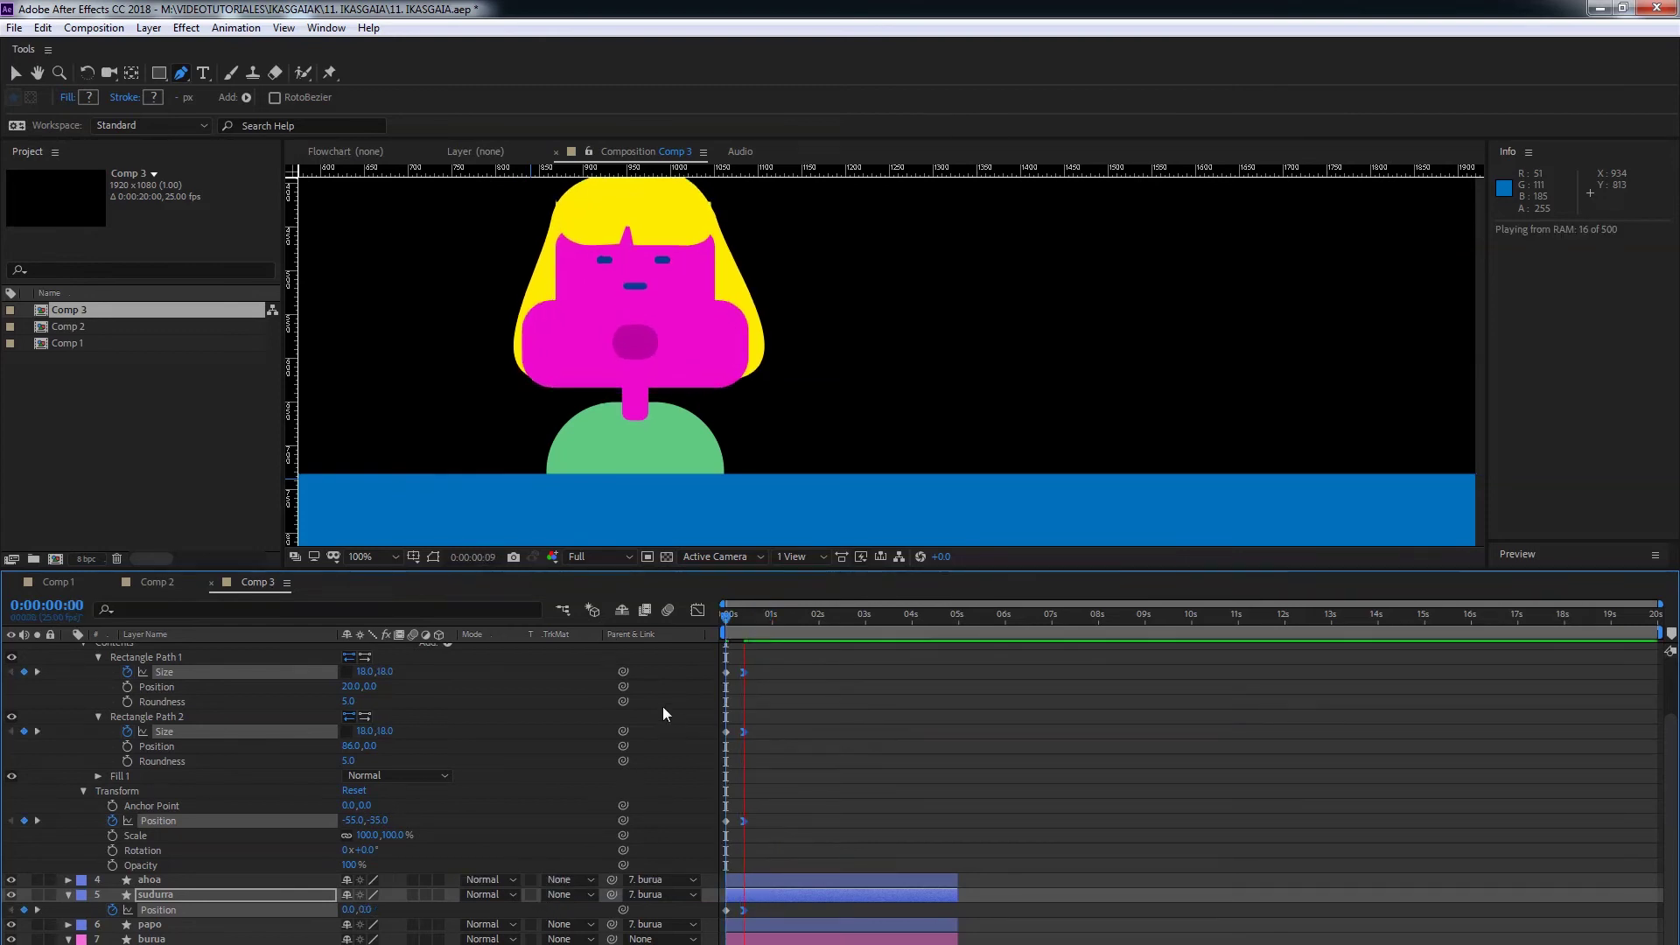
- Add keyframes holding the current values at 0:00:01:11 for sudurra's position, begiak's sizes and position, and kopetako ilea's position
left_click(664, 707)
left_click(24, 909)
left_click(24, 819)
left_click(24, 730)
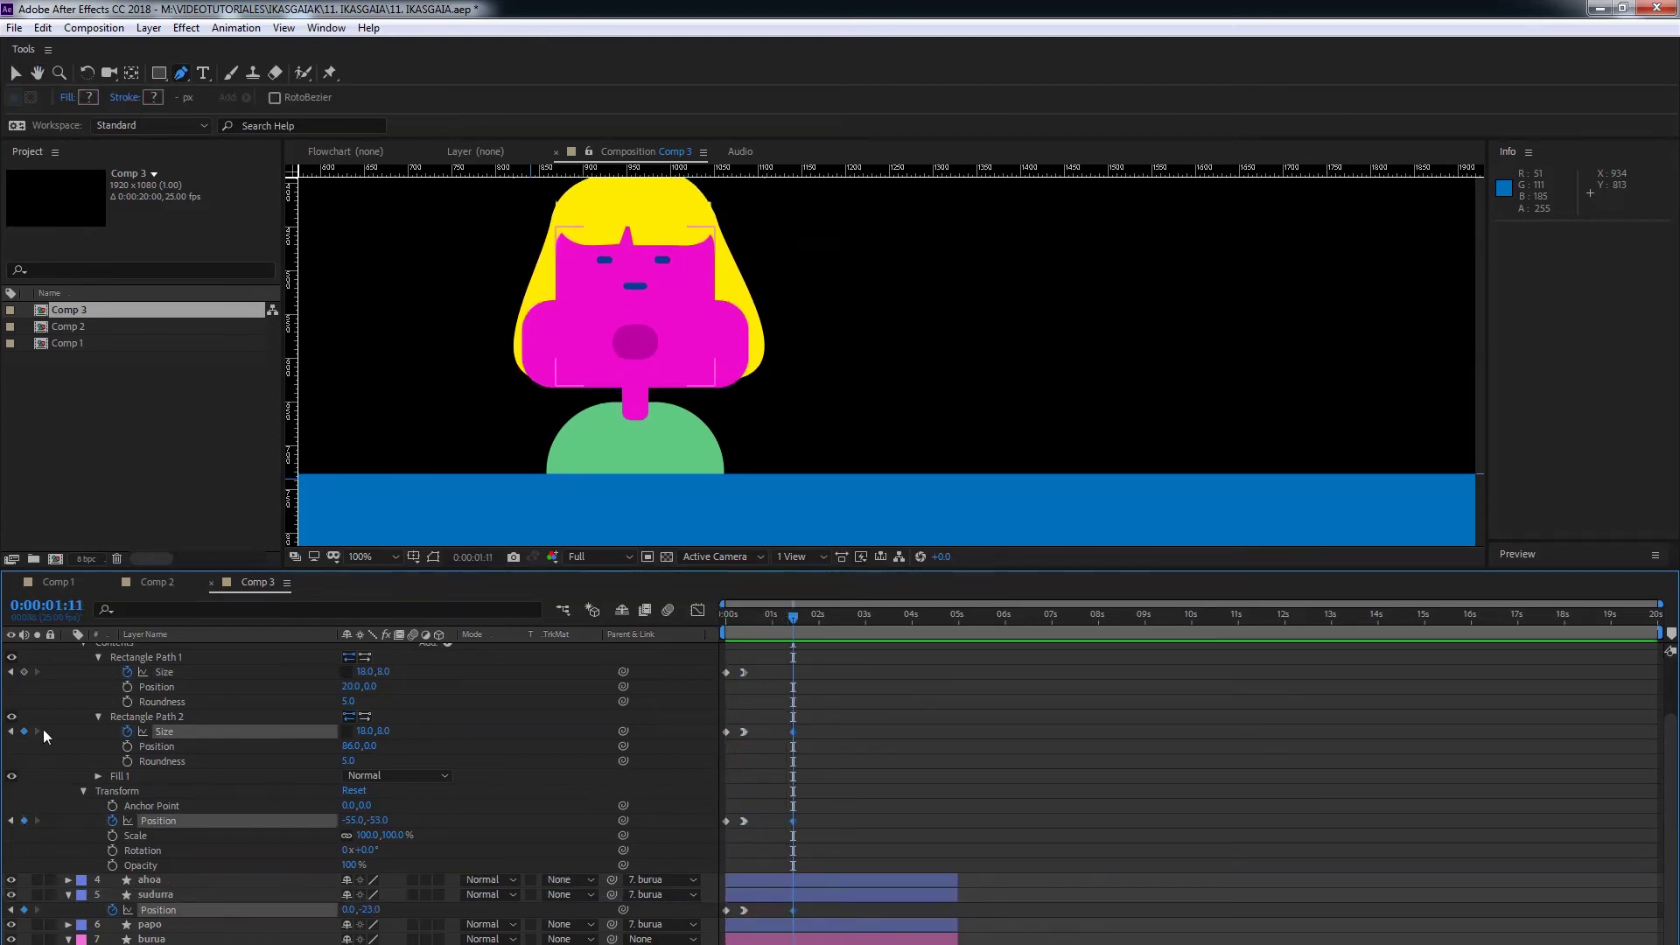
left_click(24, 671)
scroll(56, 770, "up", 3)
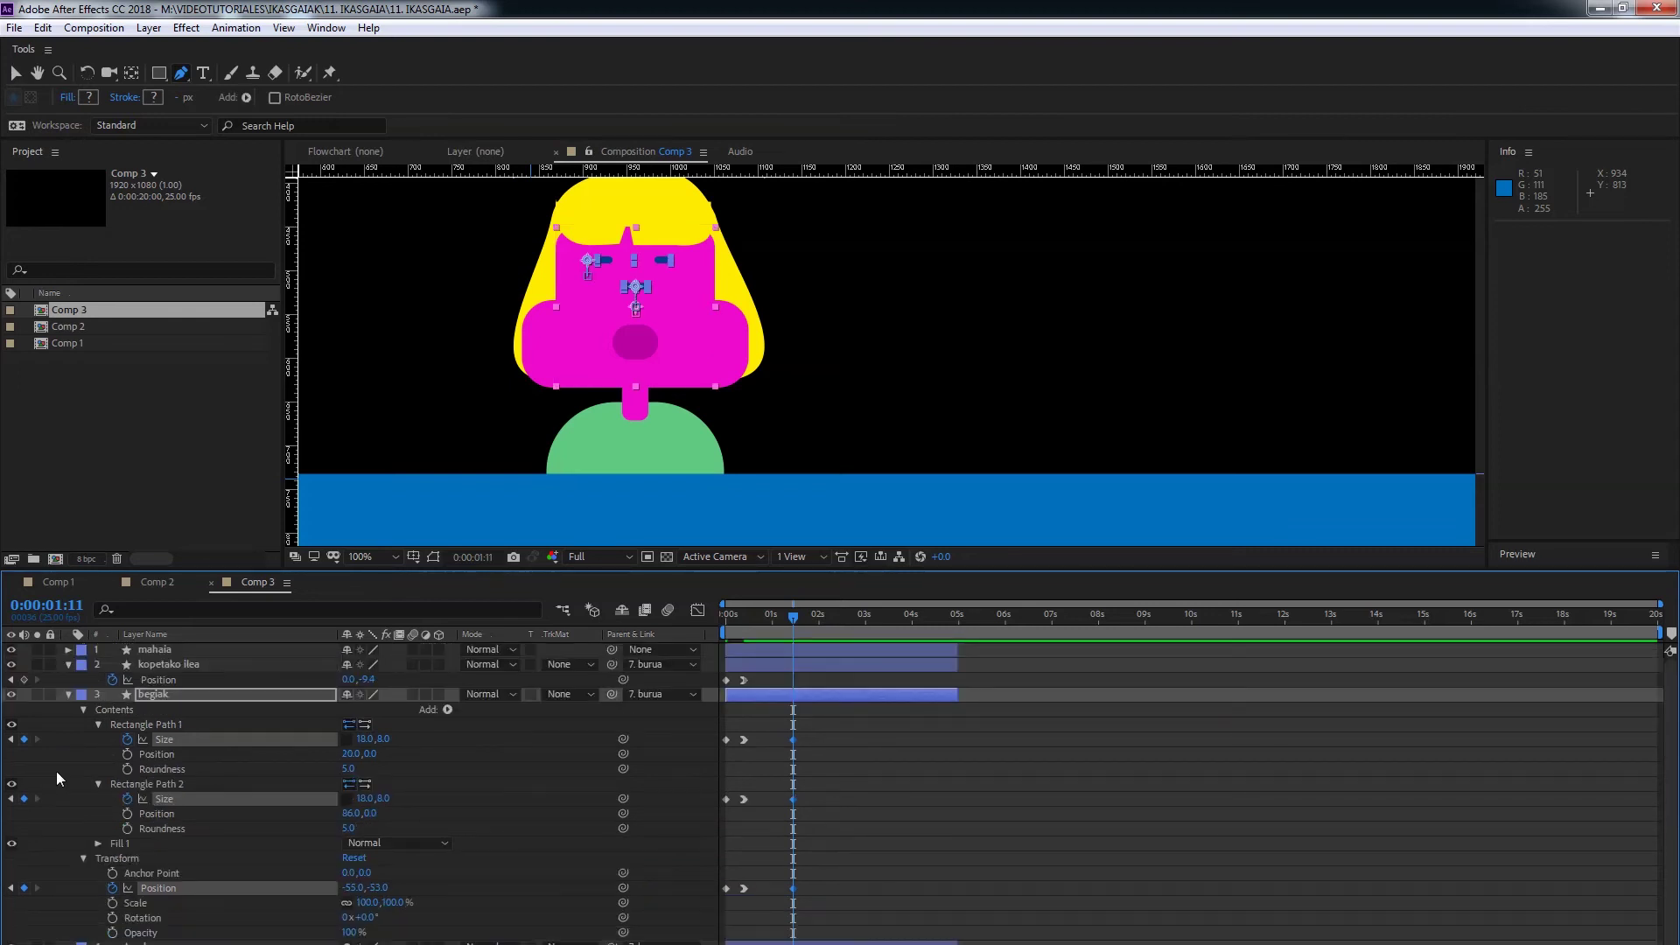
left_click(24, 681)
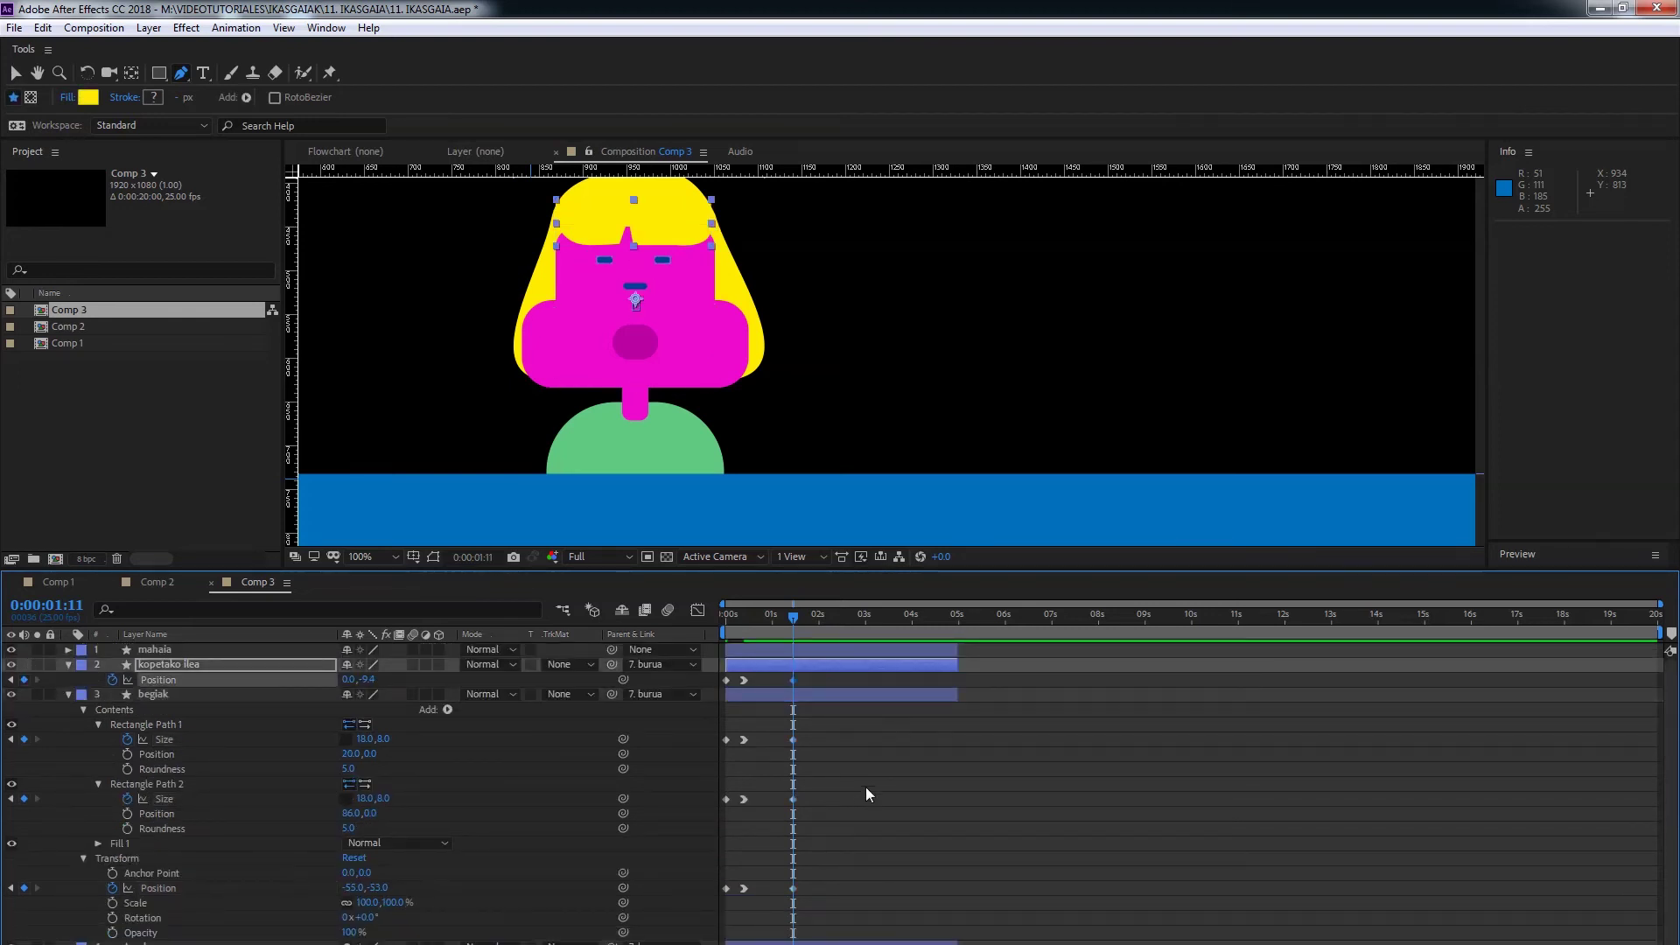
- Copy begiak's starting size and position keyframes and paste them at 0:00:01:16
key("Page_Down")
key("Page_Down")
key("Page_Down")
key("Page_Down")
key("Page_Down")
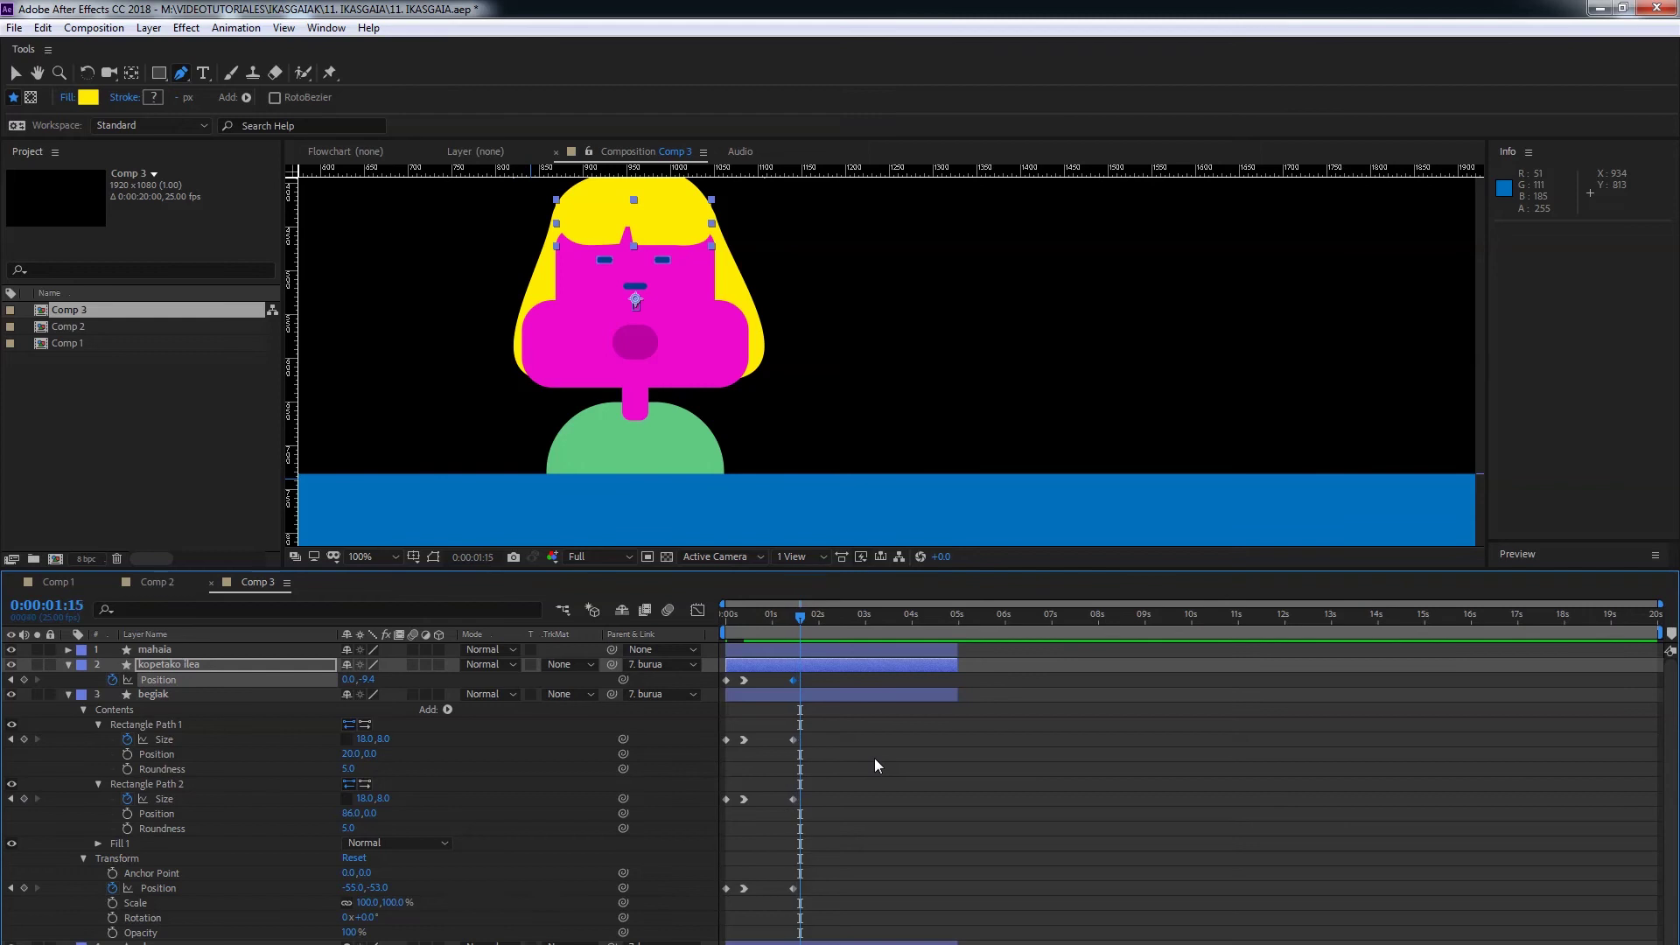
left_click(475, 772)
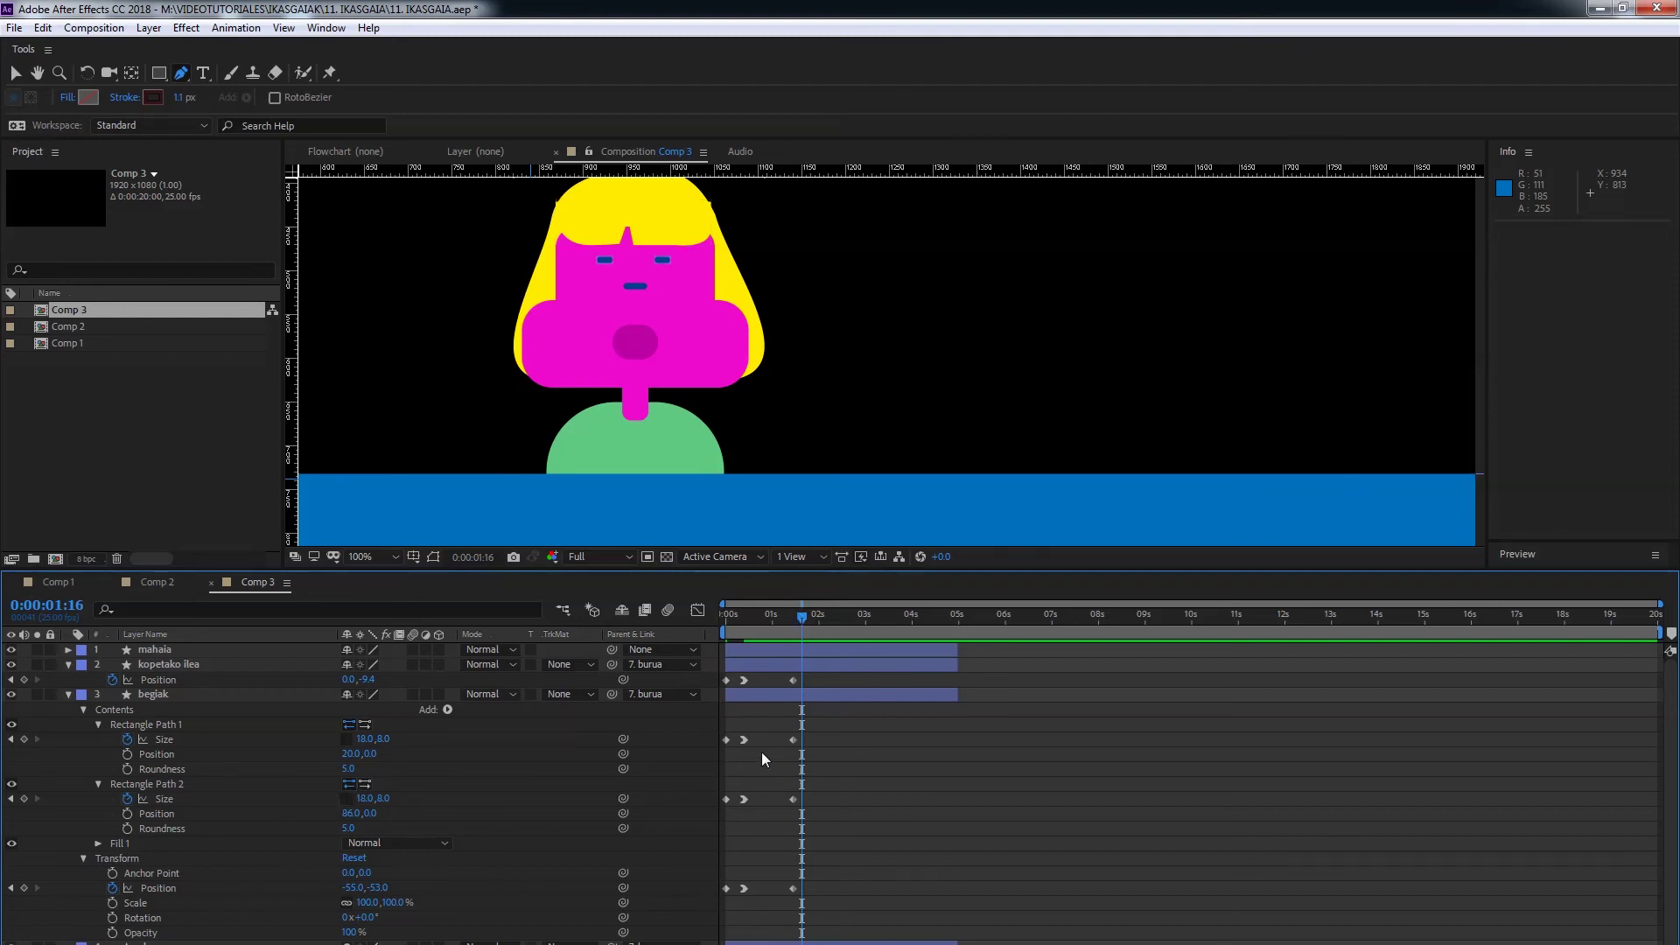
left_click_drag(728, 729, 730, 898)
key("ctrl+c")
key("ctrl+v")
- Copy the starting position keyframes of kopetako ilea, sudurra and burua, one layer at a time, to 0:00:01:16
left_click(725, 680)
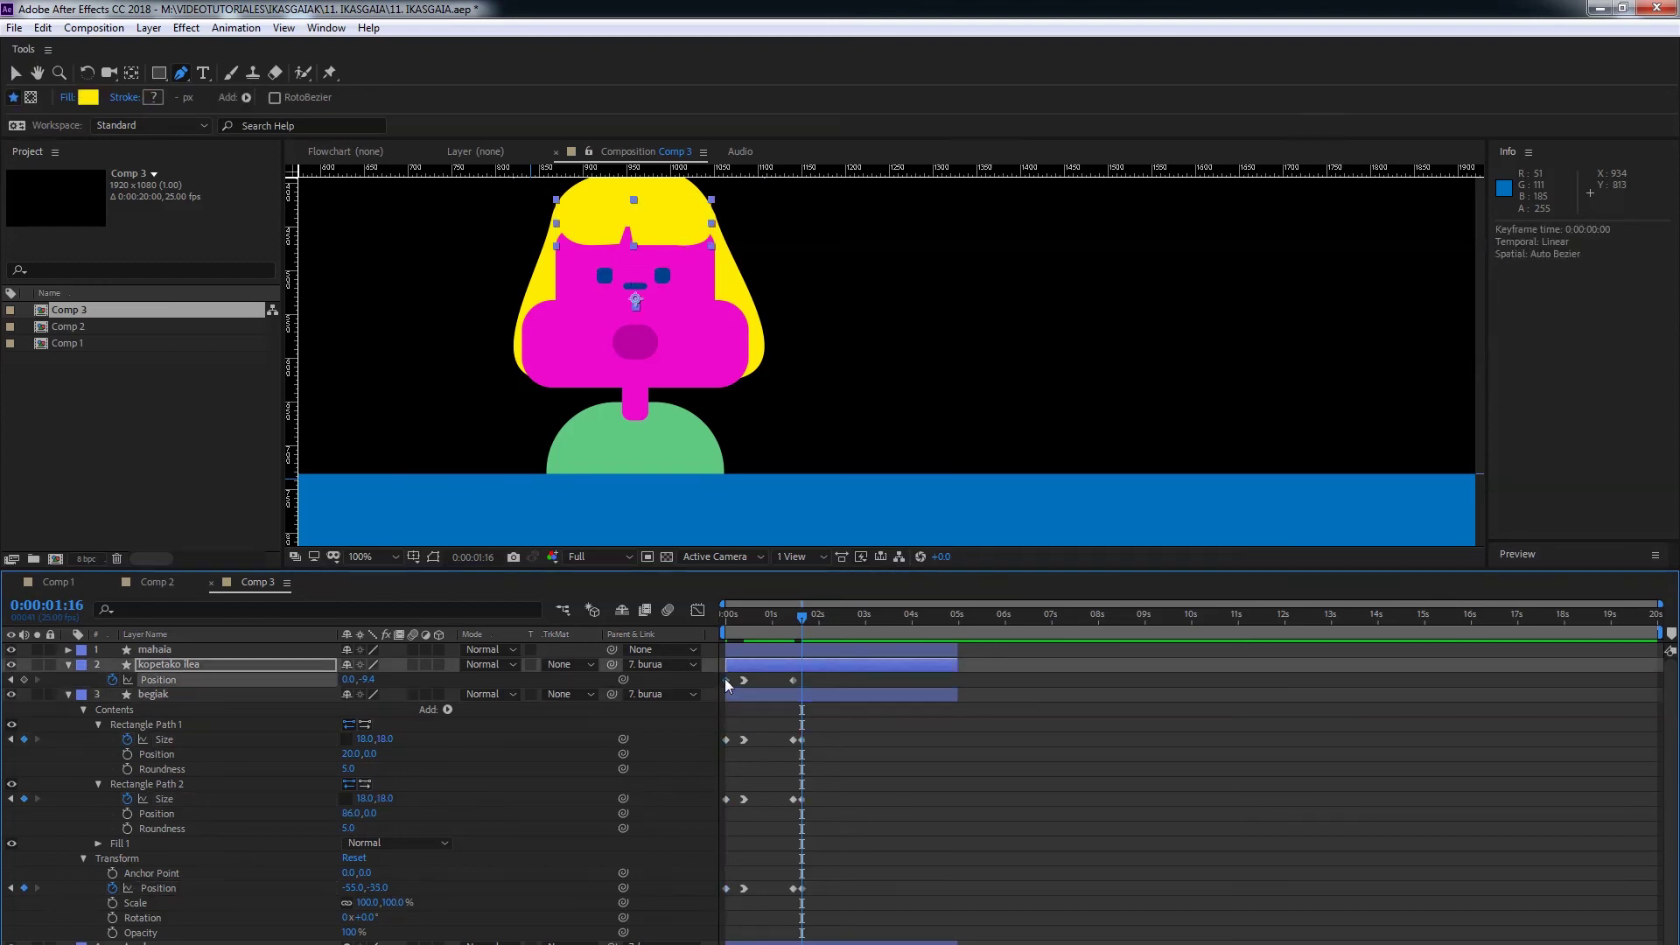
key("ctrl+c")
key("ctrl+v")
scroll(725, 700, "down", 2)
left_click(726, 911)
key("ctrl+c")
key("ctrl+v")
left_click(726, 942)
key("ctrl+c")
key("ctrl+v")
- Collapse the kopetako ilea and begiak layers, enlarge the timeline area, and set burua's position to 960, 593 at 0:00:01:16
scroll(96, 794, "up", 2)
scroll(62, 698, "down", 2)
scroll(63, 700, "up", 2)
left_click(68, 679)
left_click_drag(366, 569, 365, 515)
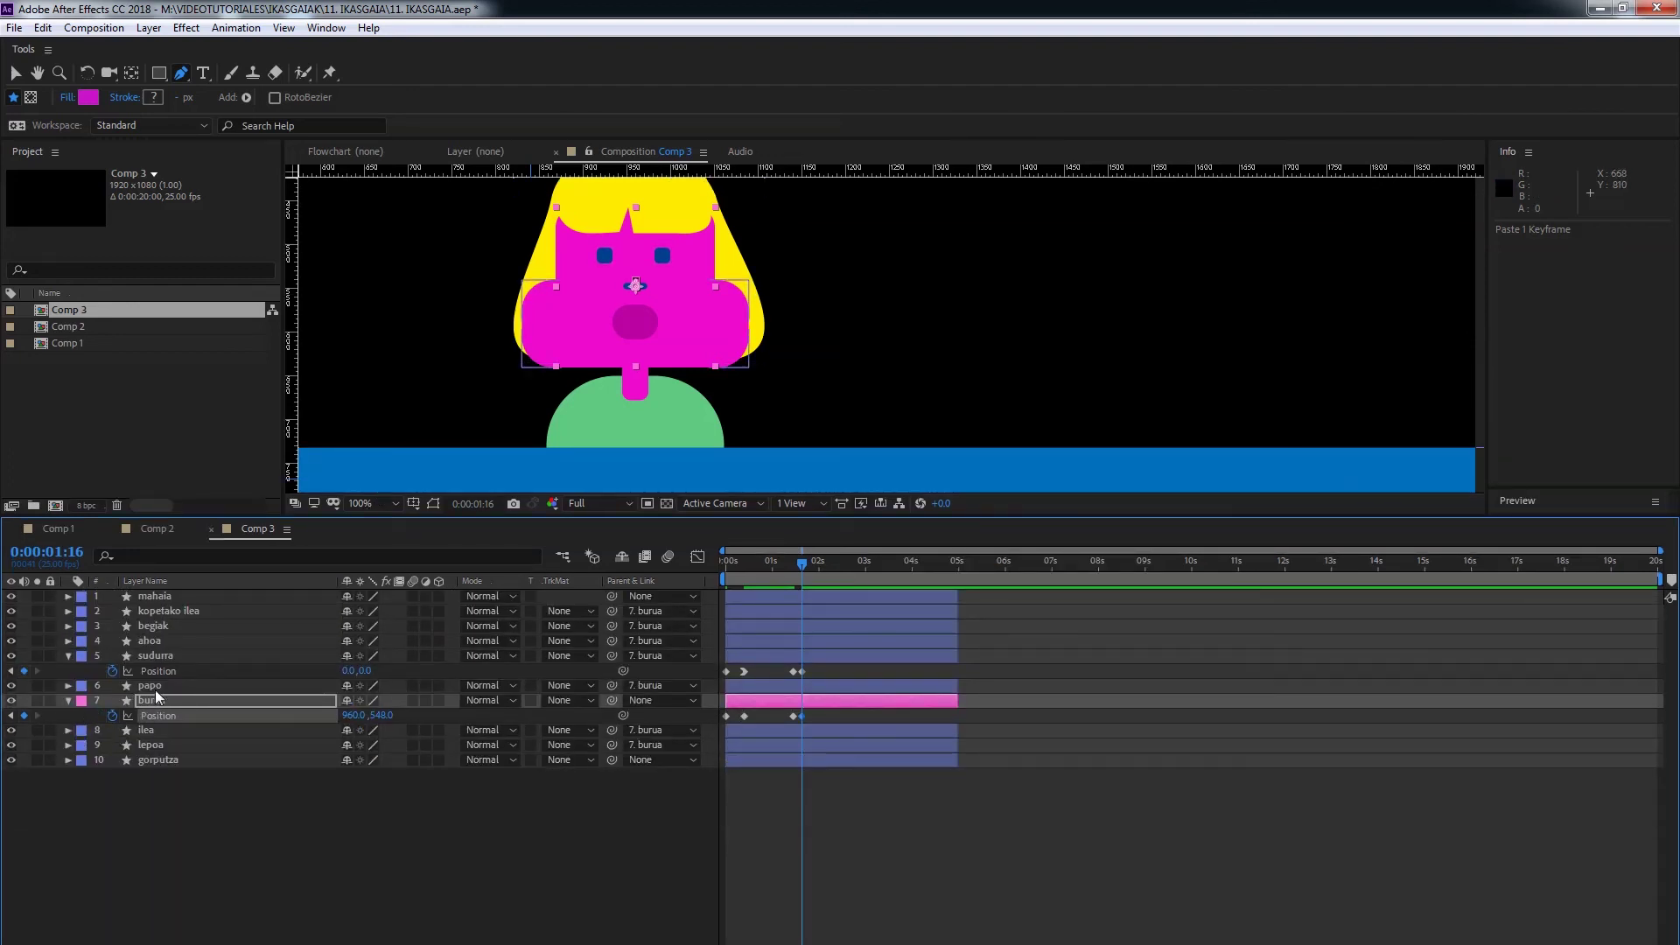
left_click_drag(387, 715, 428, 714)
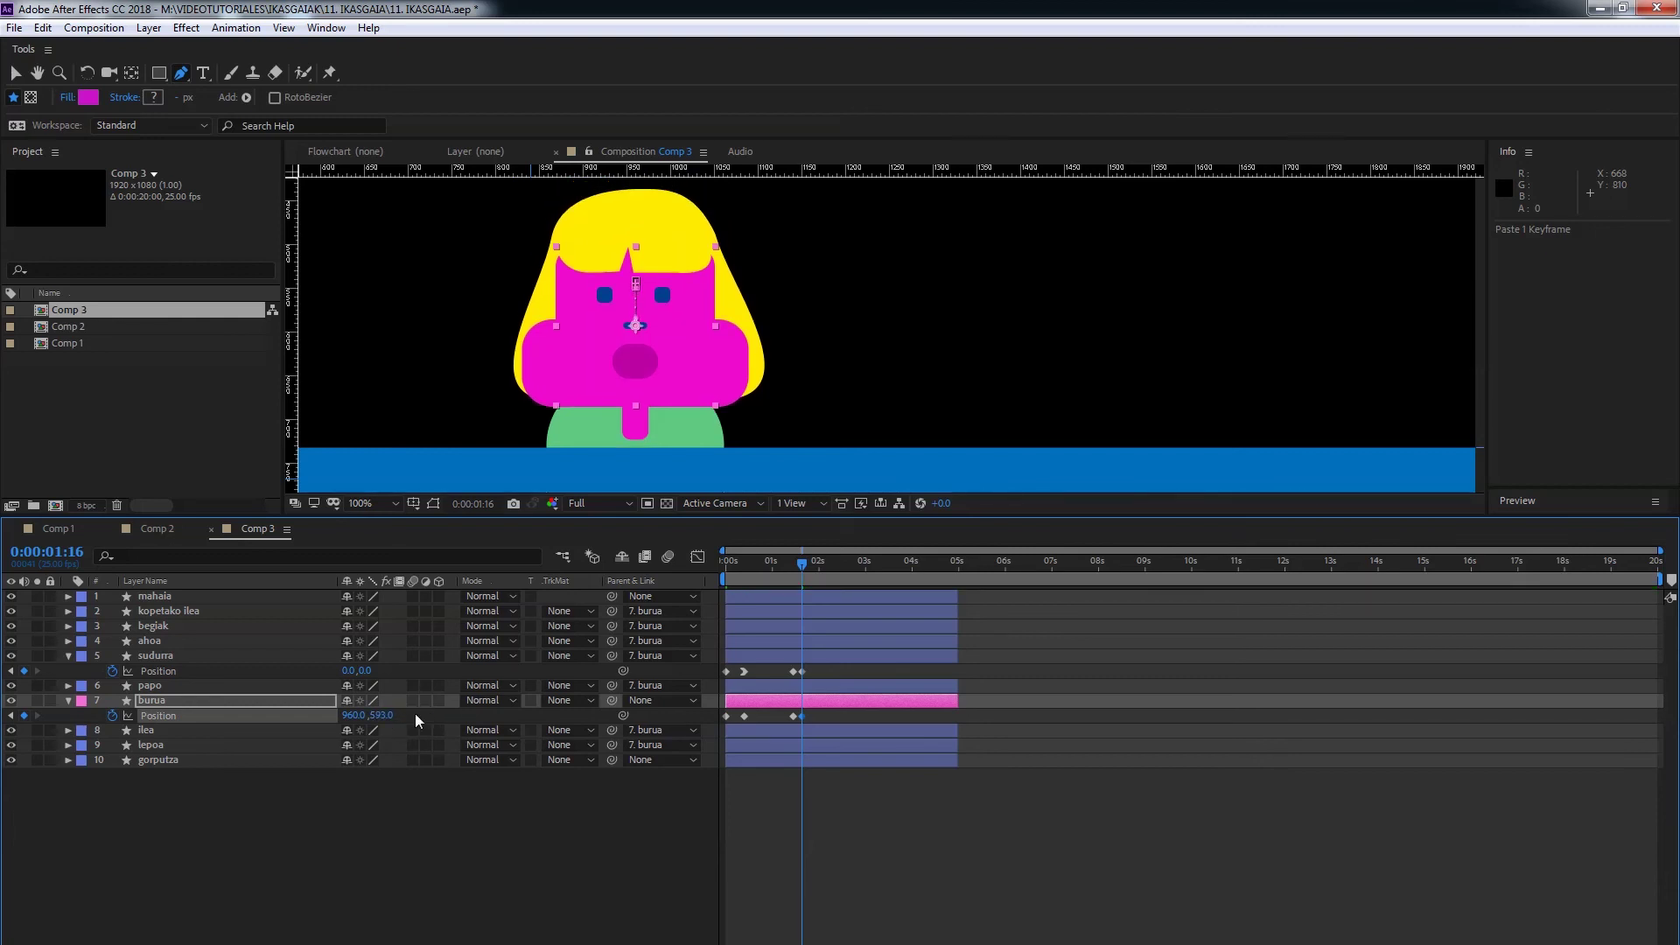
- With a horizontal guide at the neck's lower edge, keyframe lepoa's position at 0:00:01:11 and set it to 0, -48 at 0:00:01:16
left_click(155, 750)
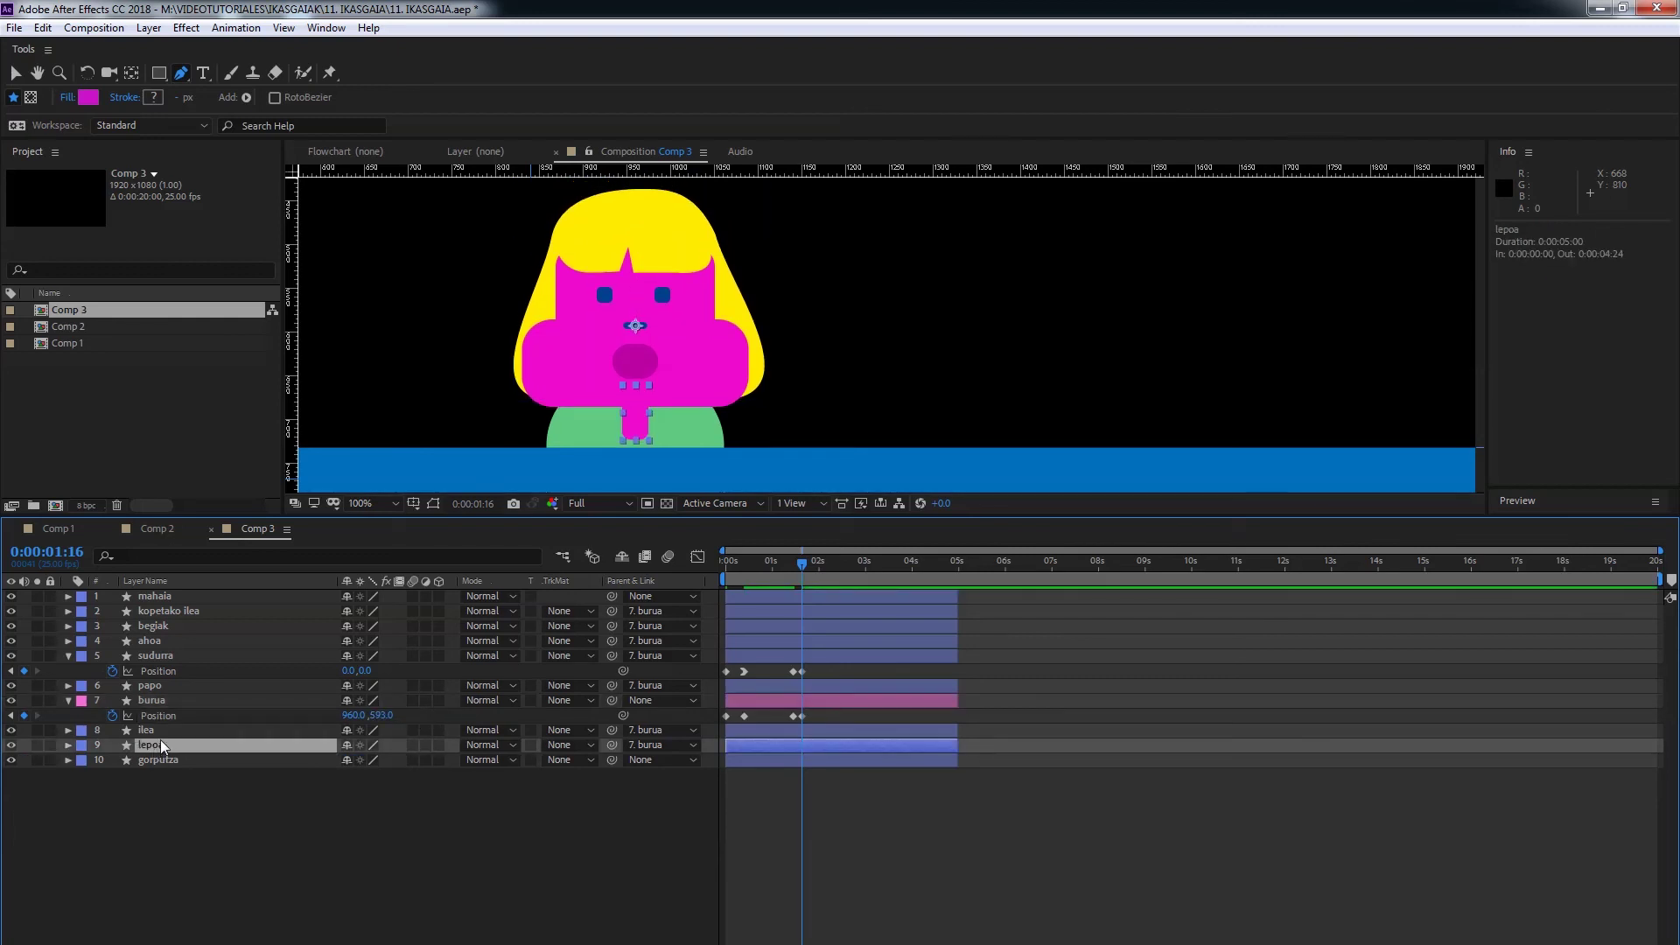
key("p")
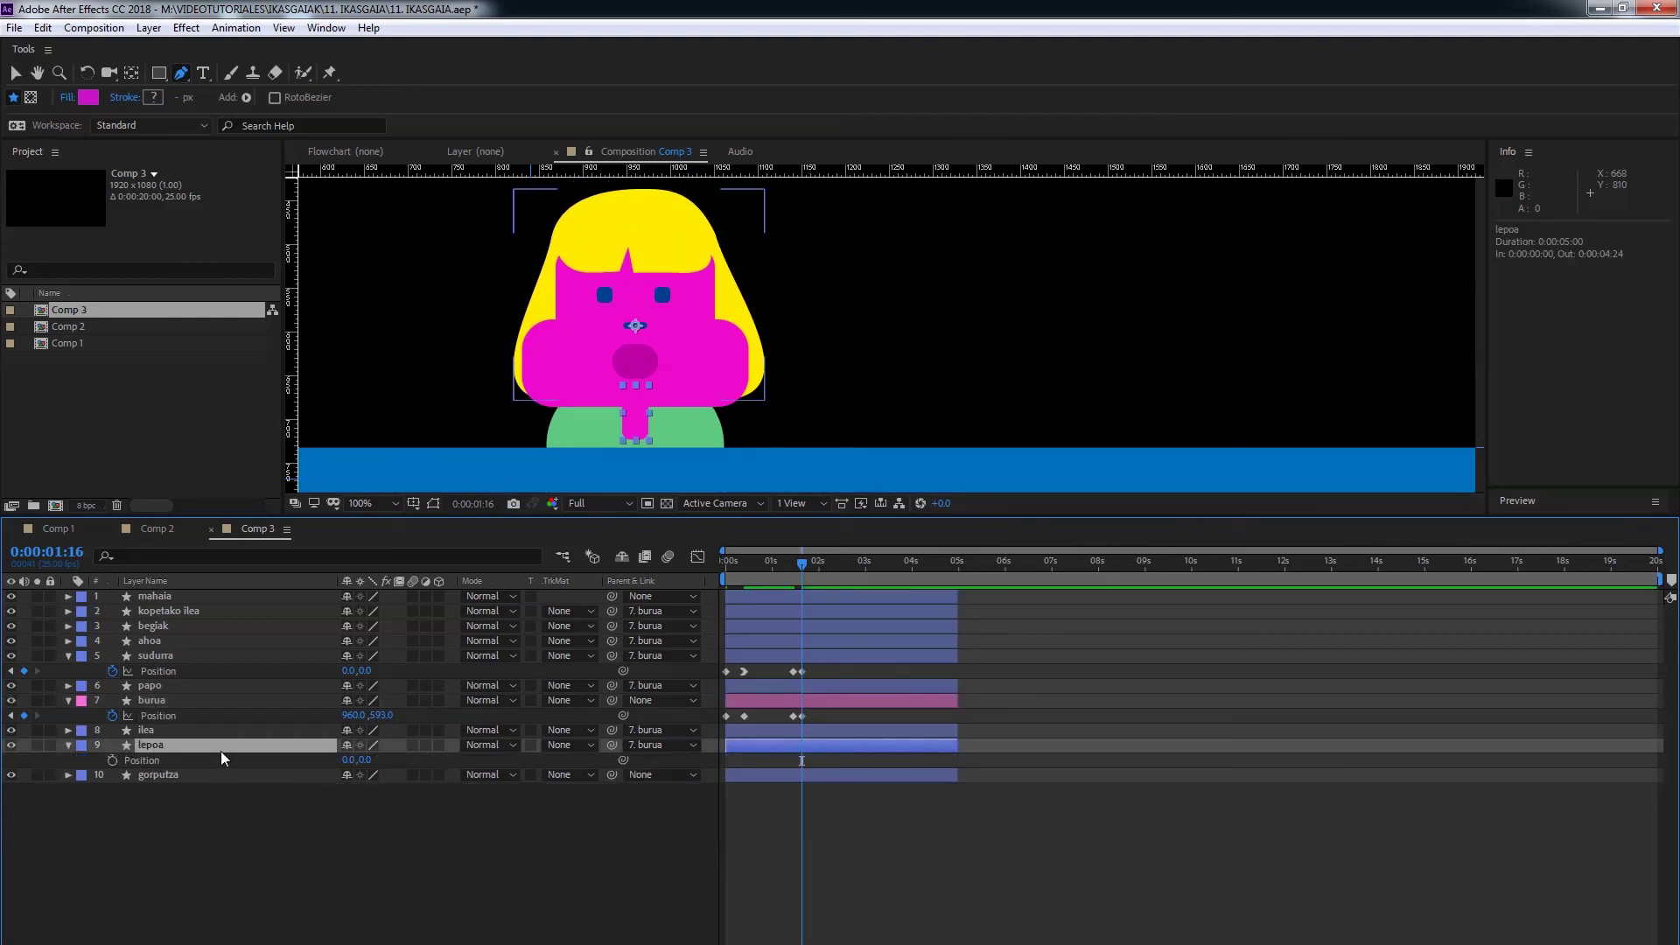
key("j")
left_click_drag(719, 169, 720, 400)
key("k")
left_click_drag(366, 760, 324, 759)
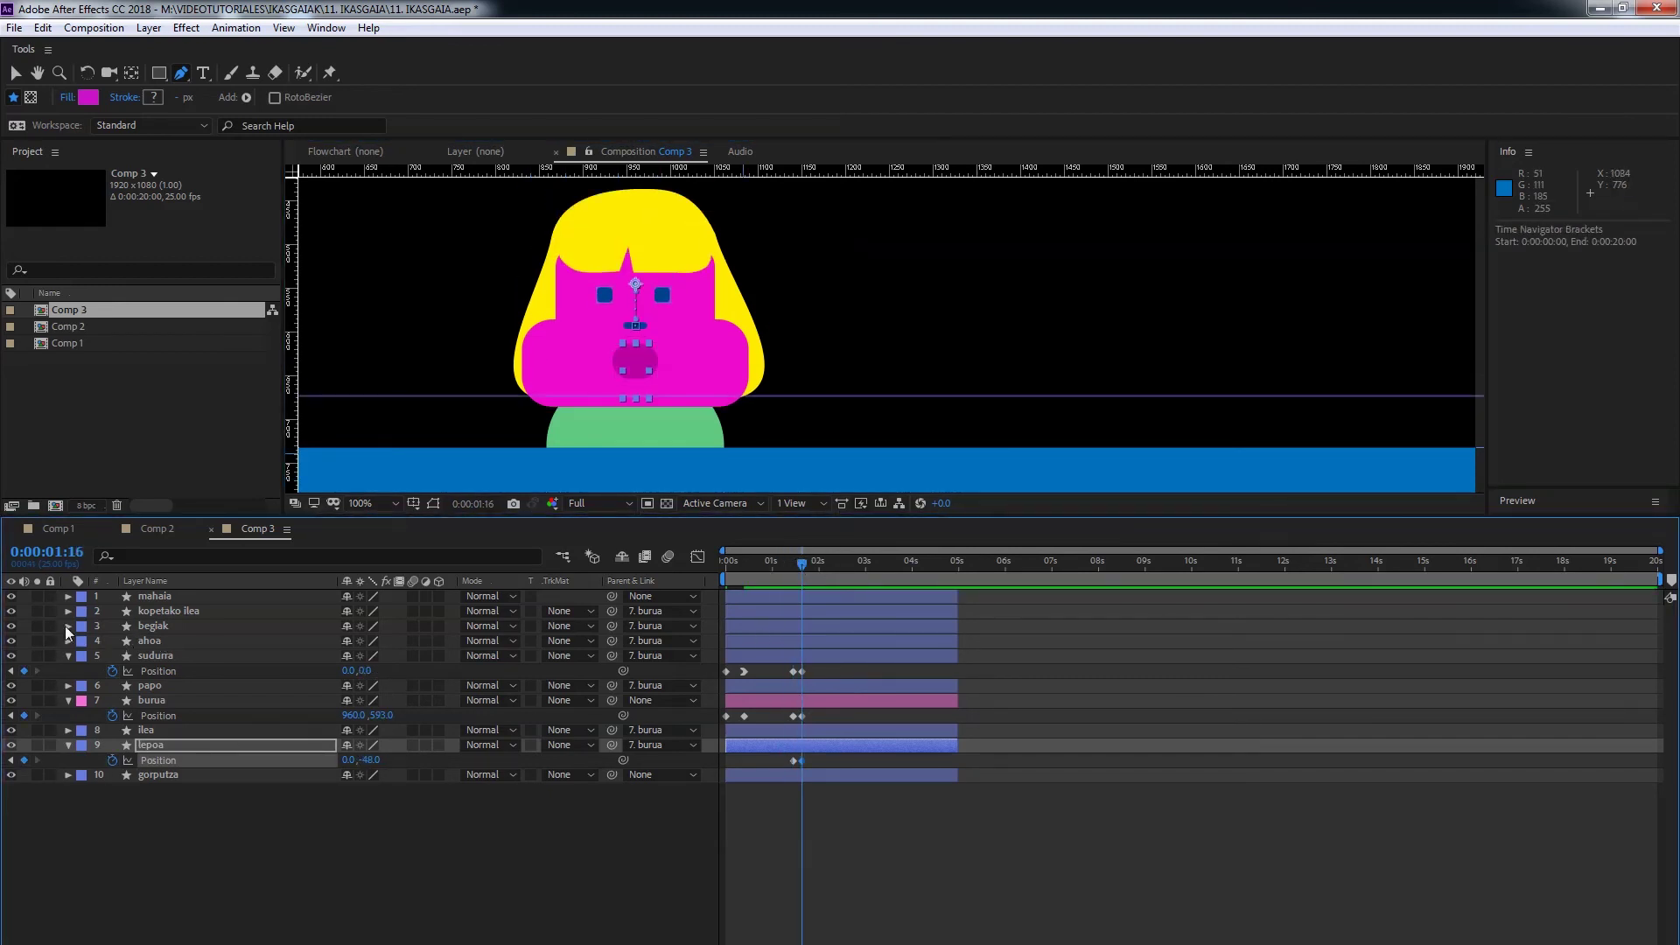
- Set the height of both begiak rectangles to 1 at 0:00:01:16, so each size is 18, 1
left_click(68, 627)
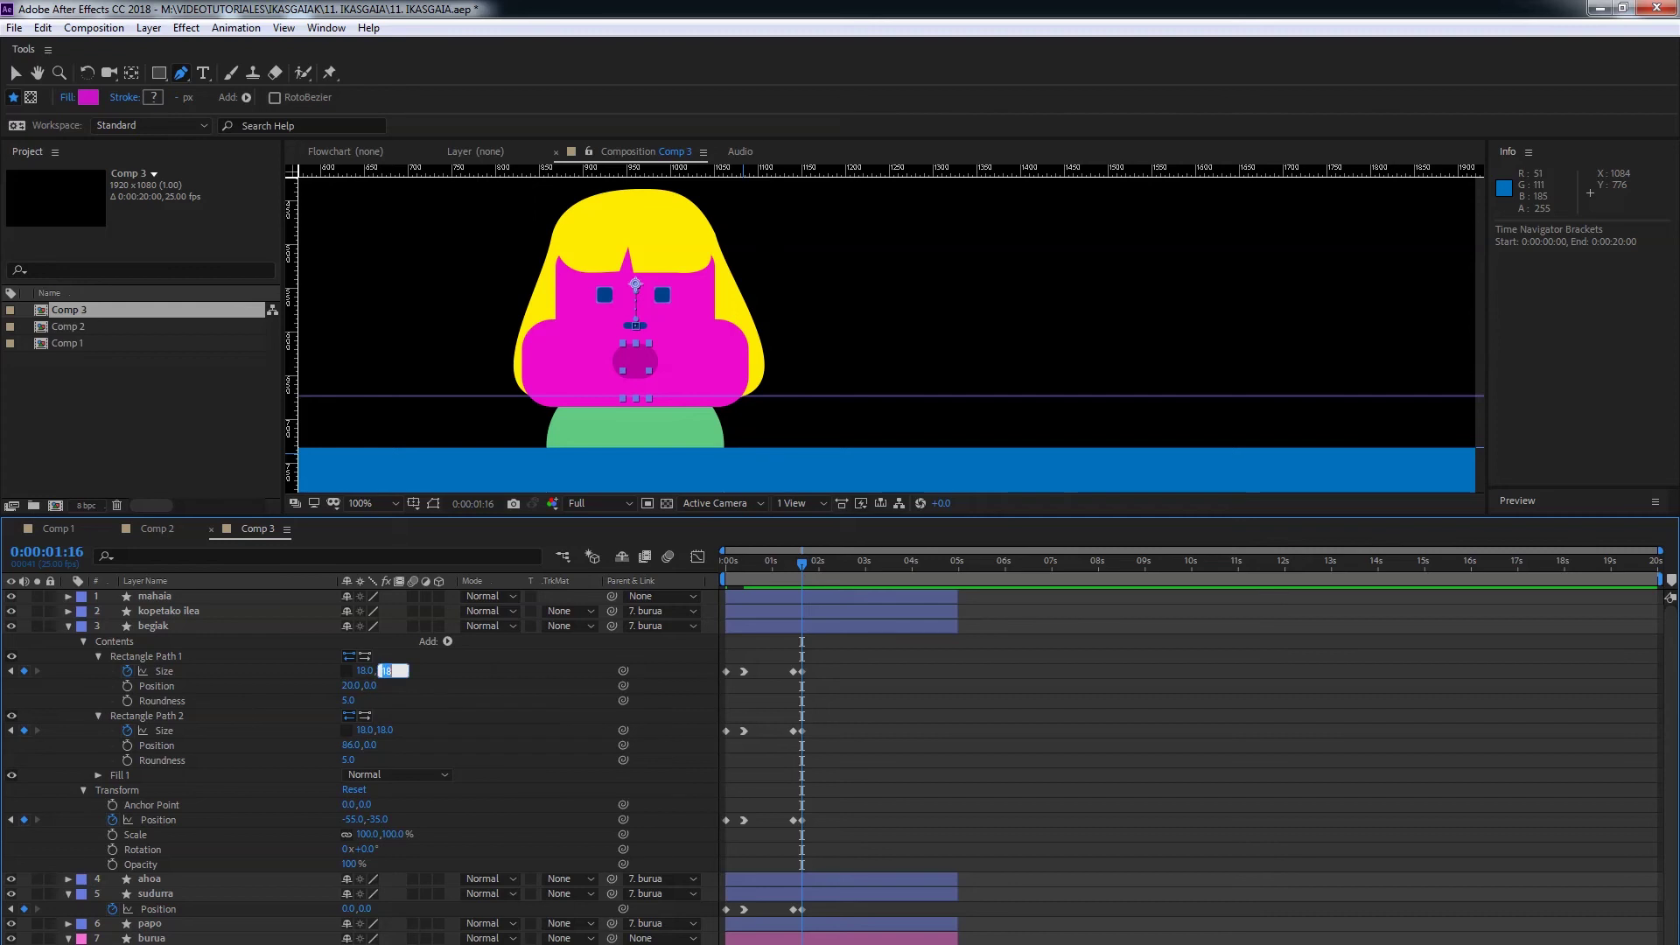
type("1")
left_click(471, 686)
left_click(384, 730)
type("1")
key("Return")
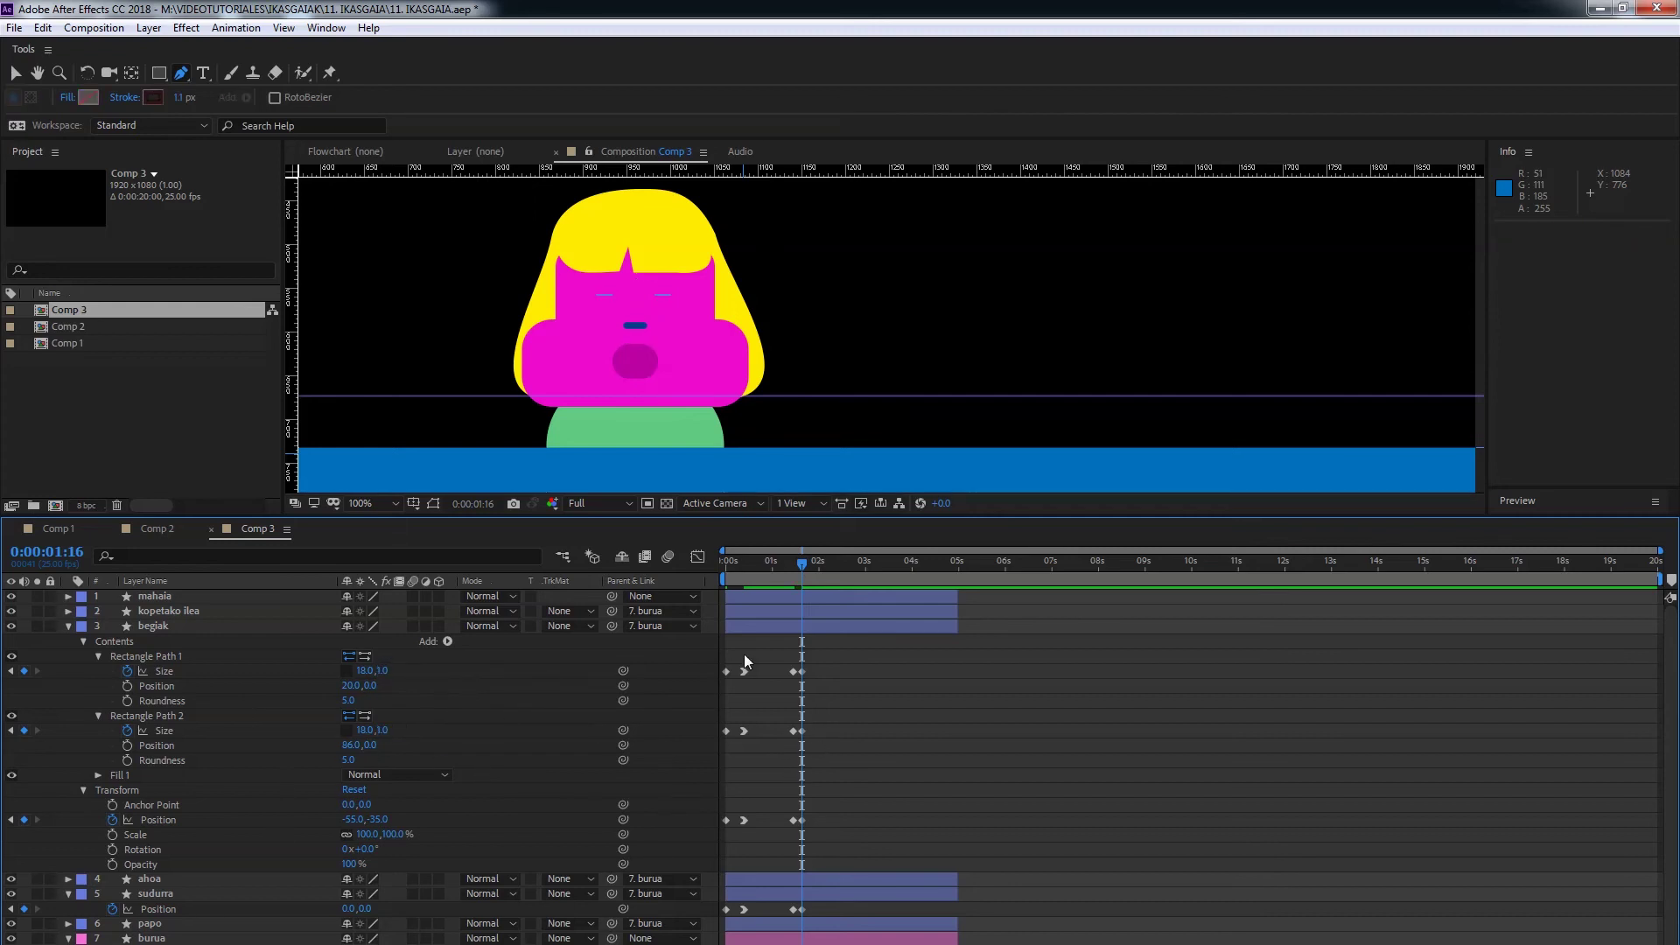
- Paste ahoa's 0:00:00:10 size and roundness keyframes at 0:00:01:11 and set its size to 30, 30 at 0:00:01:16
left_click_drag(744, 564, 802, 578)
scroll(807, 700, "down", 1)
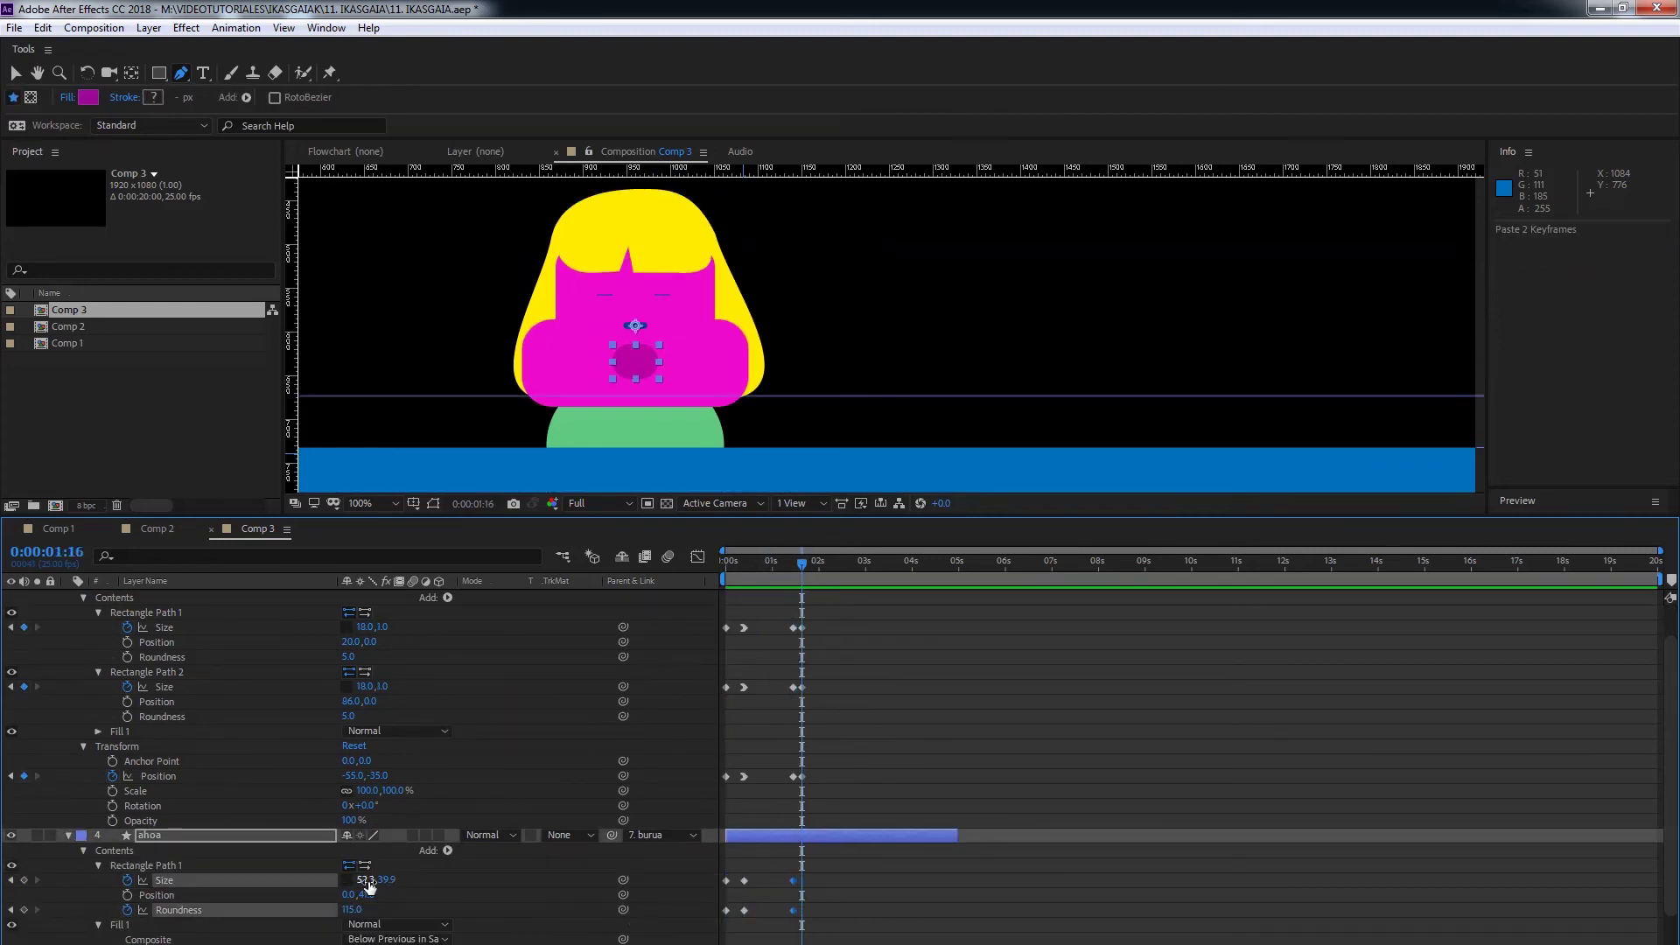
left_click(371, 880)
type("30")
key("Tab")
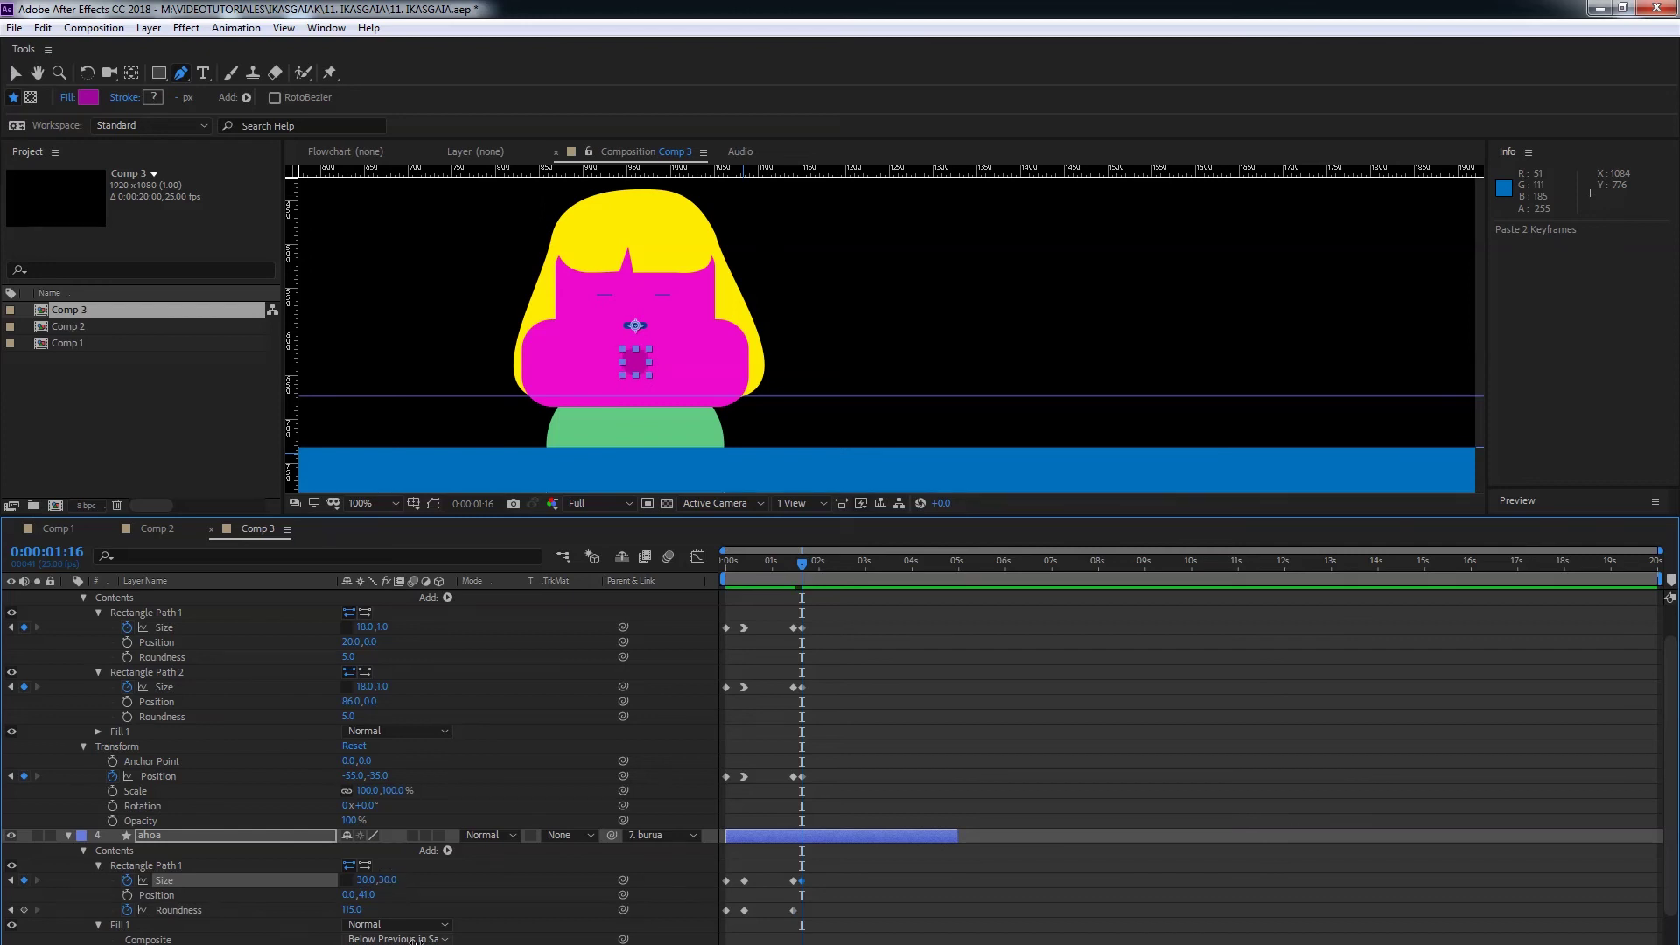
left_click(484, 892)
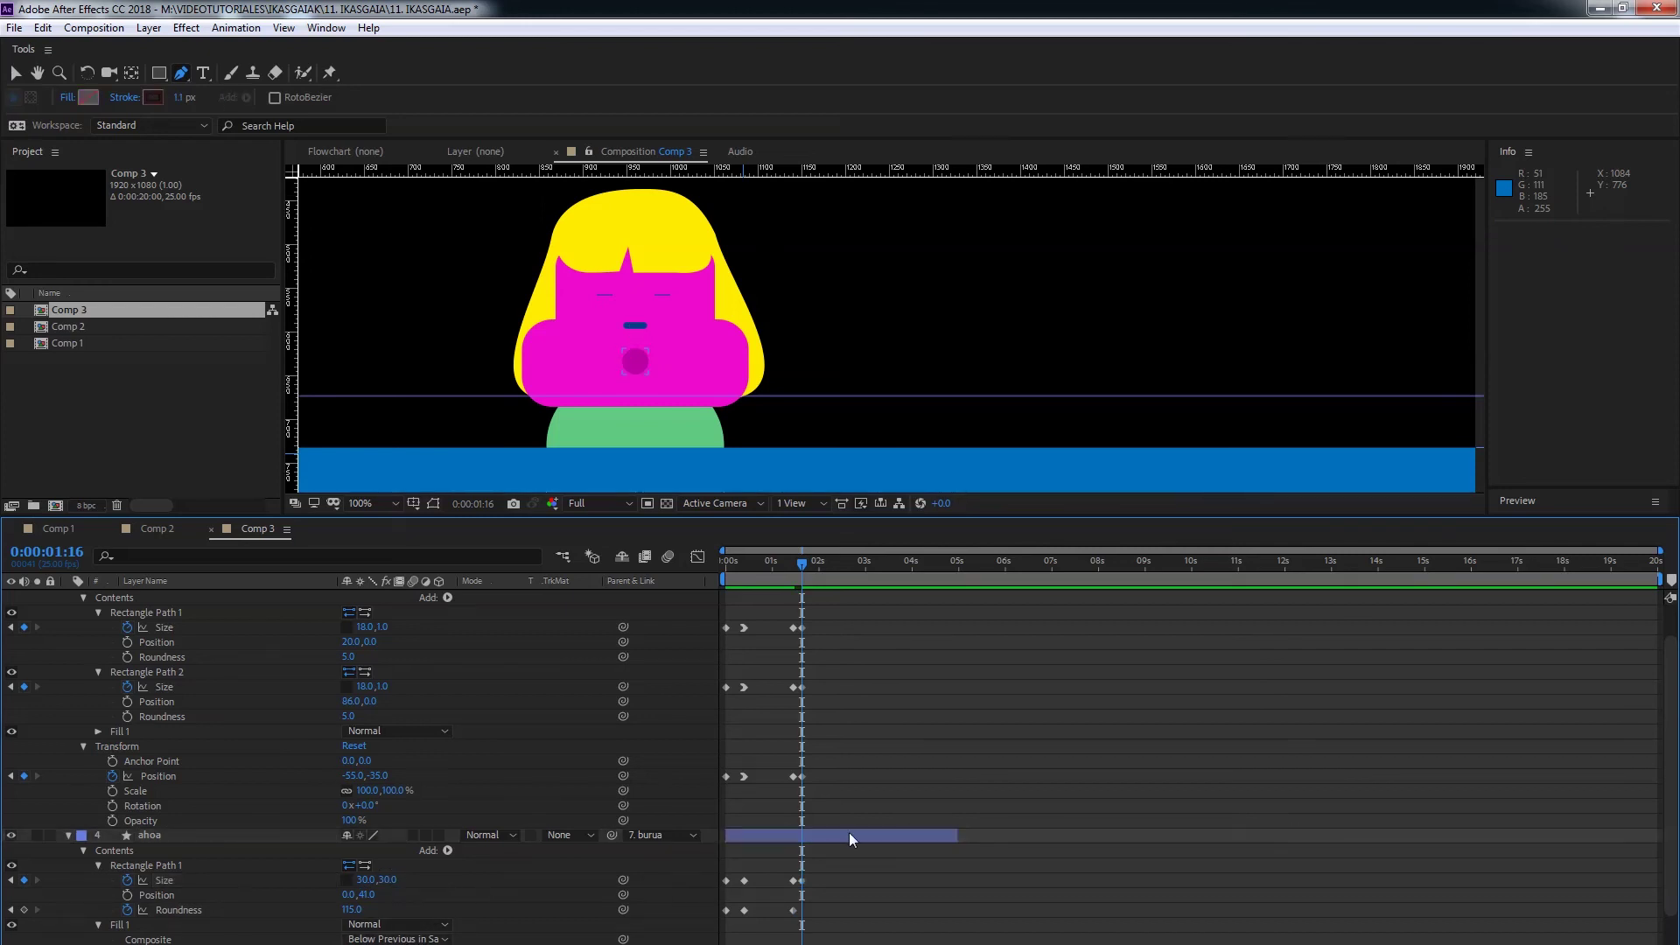
key("space")
- Add a size keyframe to papo's rectangle at 0:00:01:16 and narrow it to 180.1, 100 at 0:00:02:11
left_click_drag(837, 569, 802, 577)
scroll(420, 761, "down", 3)
left_click(149, 909)
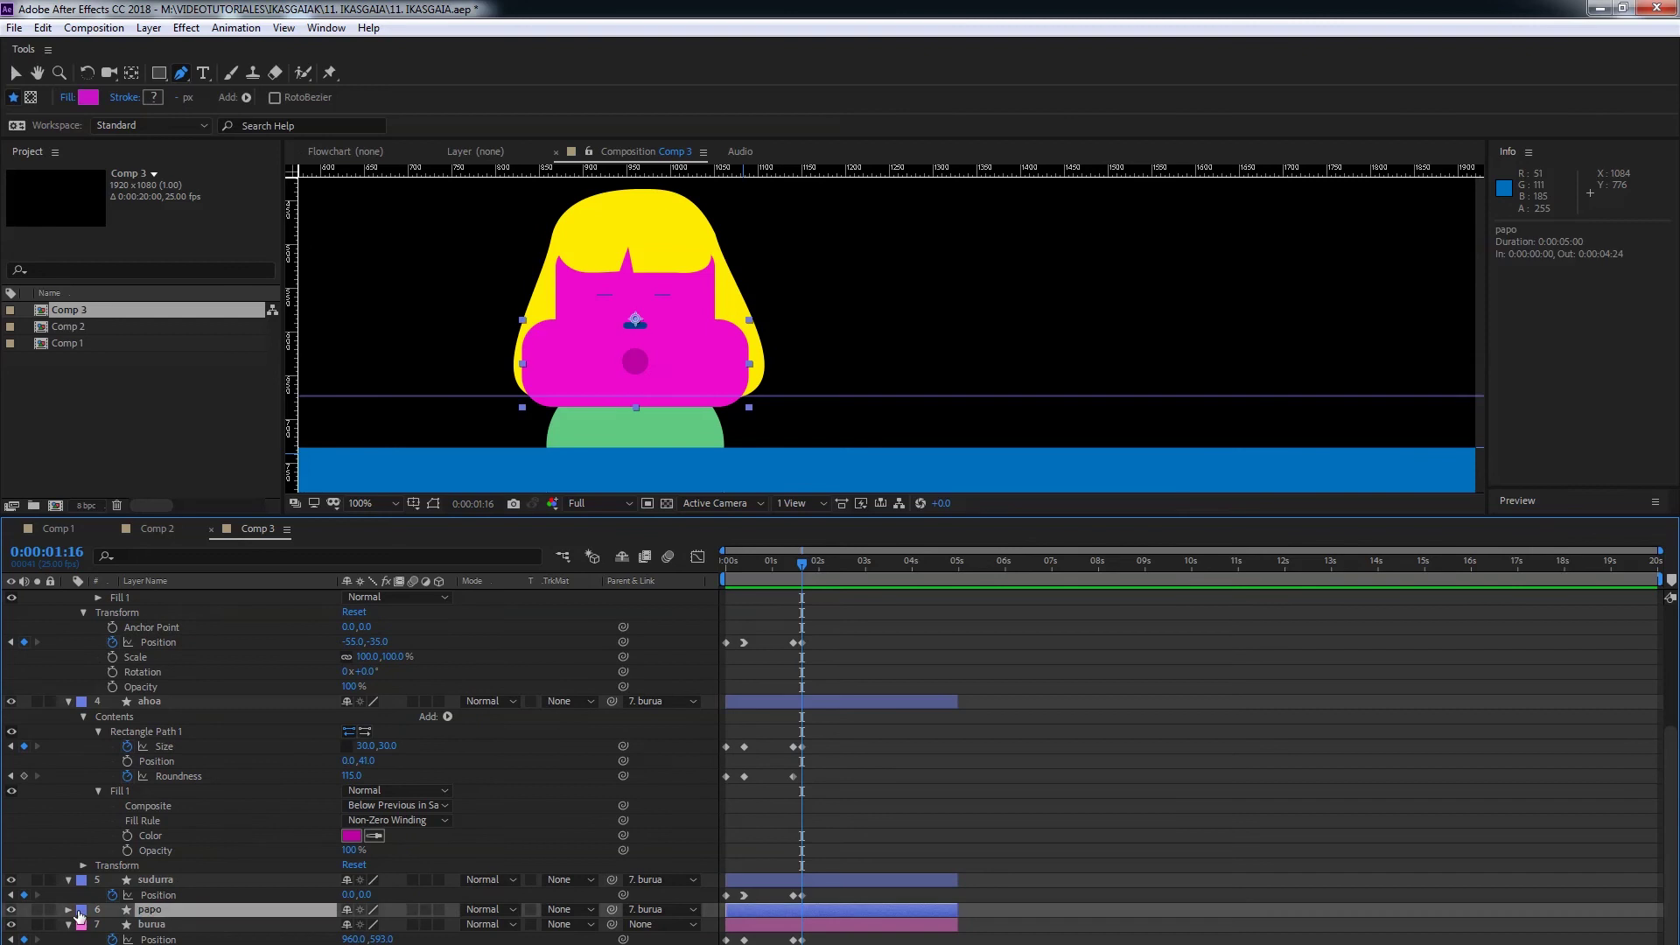
left_click(69, 909)
scroll(68, 831, "down", 4)
left_click(25, 790)
left_click(839, 564)
left_click_drag(361, 790, 272, 804)
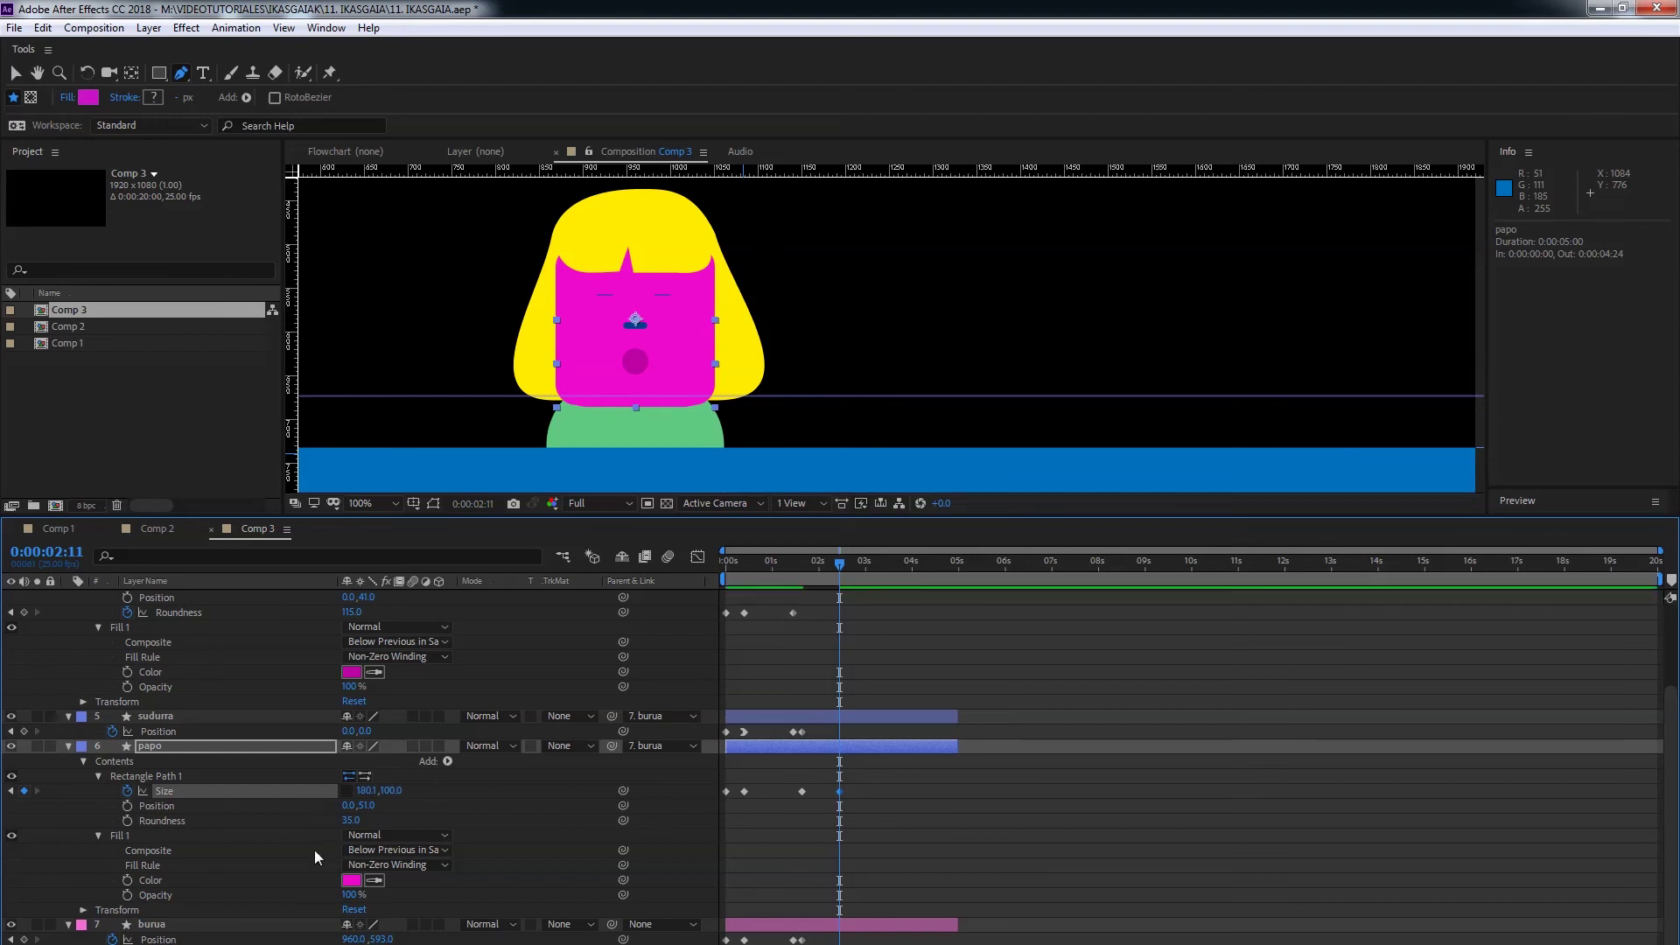
- Nudge the papo layer up 1 px to position 0, -10 and preview the animation from the start
key("Up")
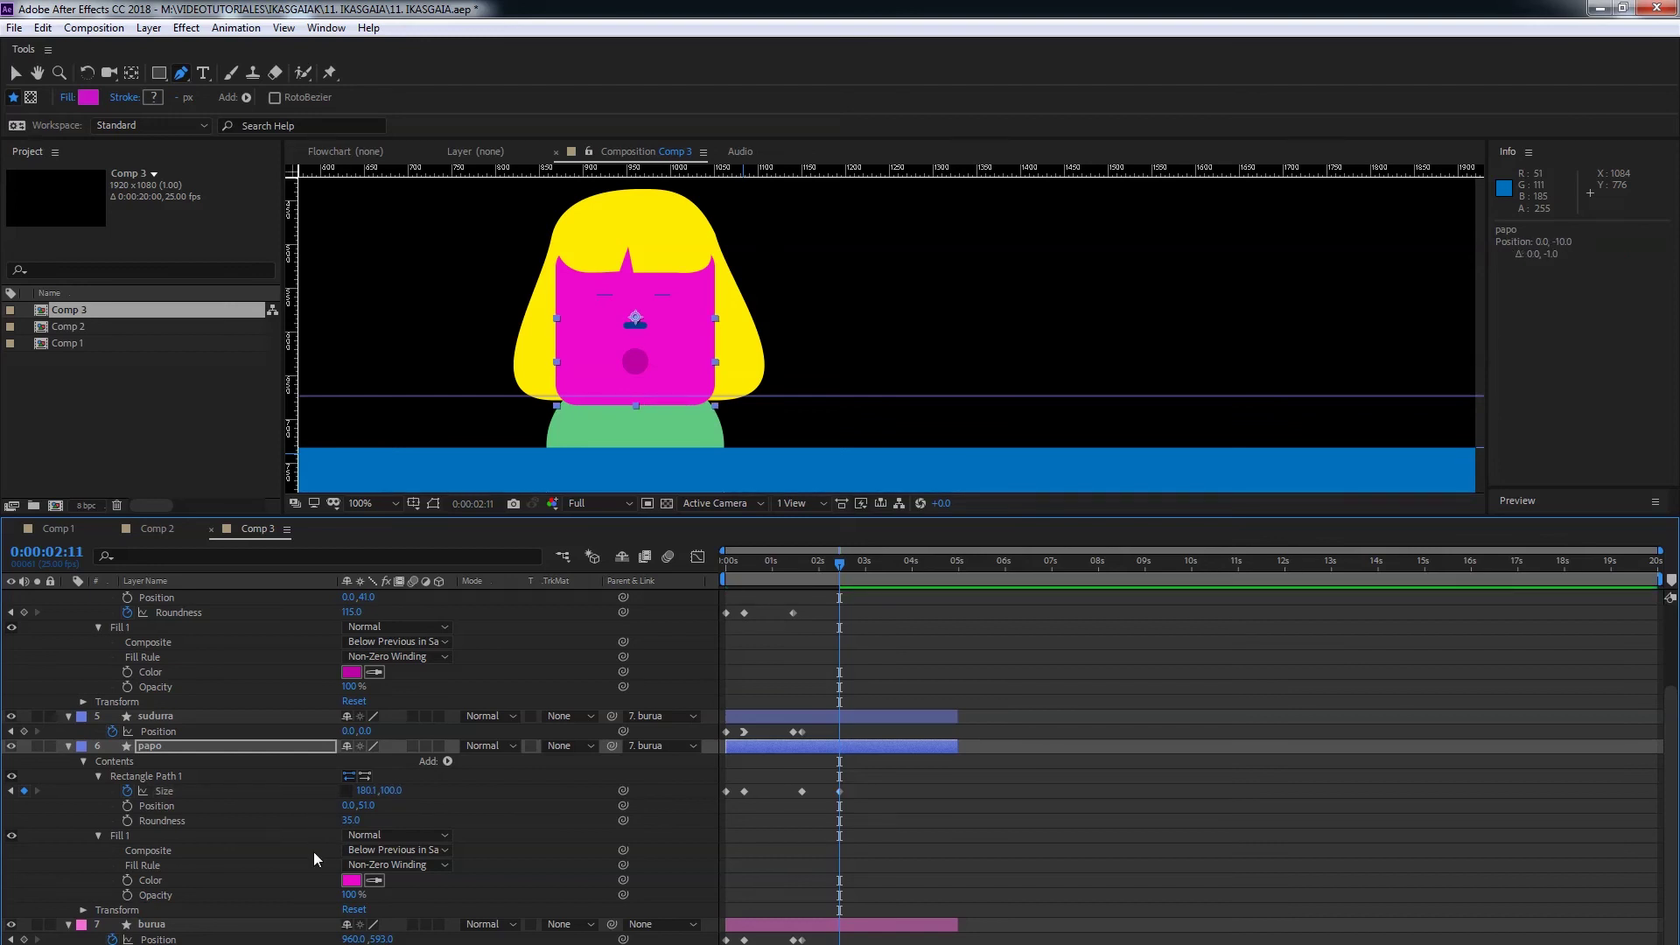
key("Home")
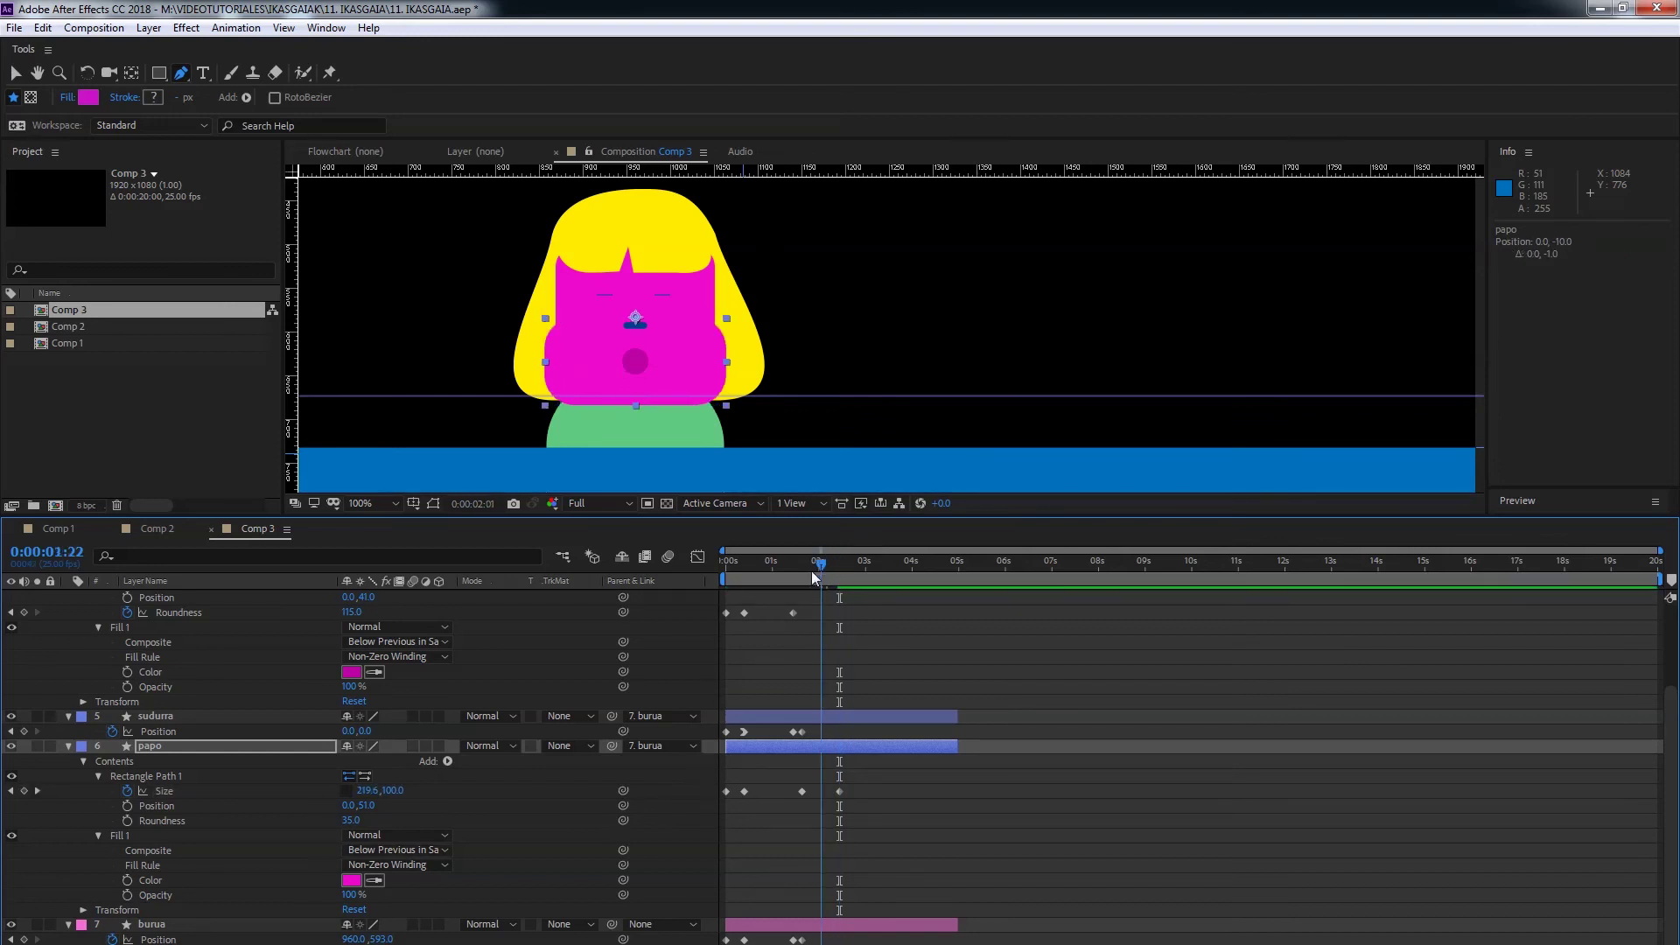
key("space")
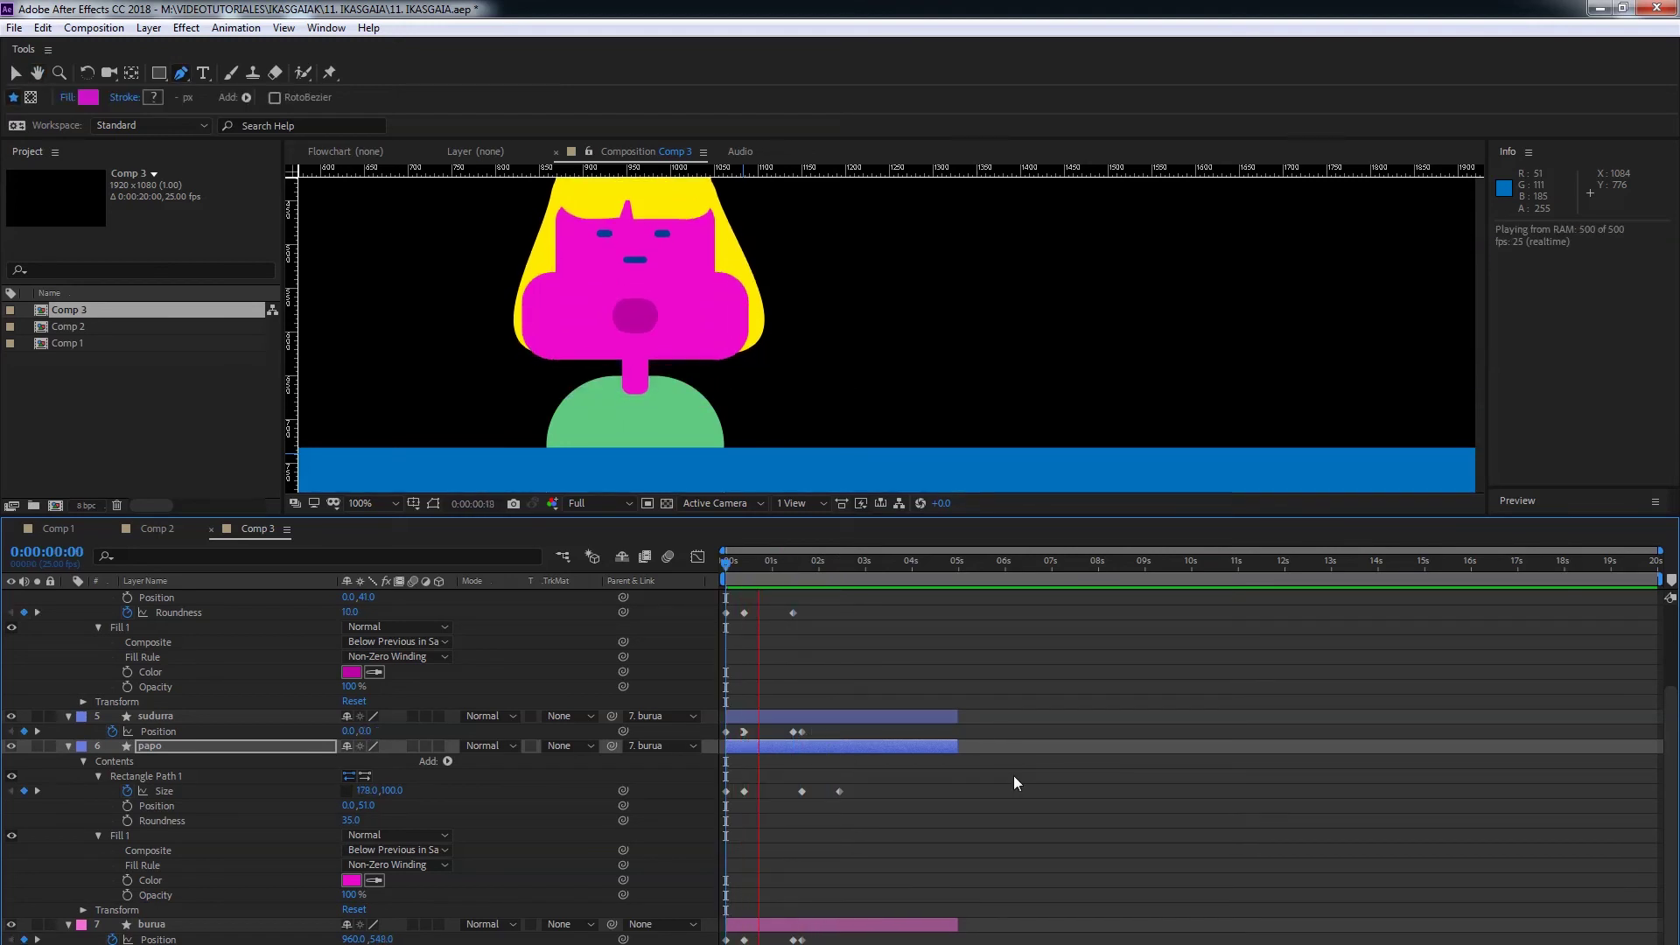
key("space")
- Keyframe both begiak rectangles' positions at 0:00:01:11 and lower them to 20, 18 and 86, 18 at 0:00:01:16, then preview
left_click_drag(869, 560, 841, 615)
scroll(863, 617, "up", 2)
left_click_drag(842, 558, 801, 604)
left_click(68, 625)
left_click(166, 686)
left_click_drag(362, 687, 378, 687)
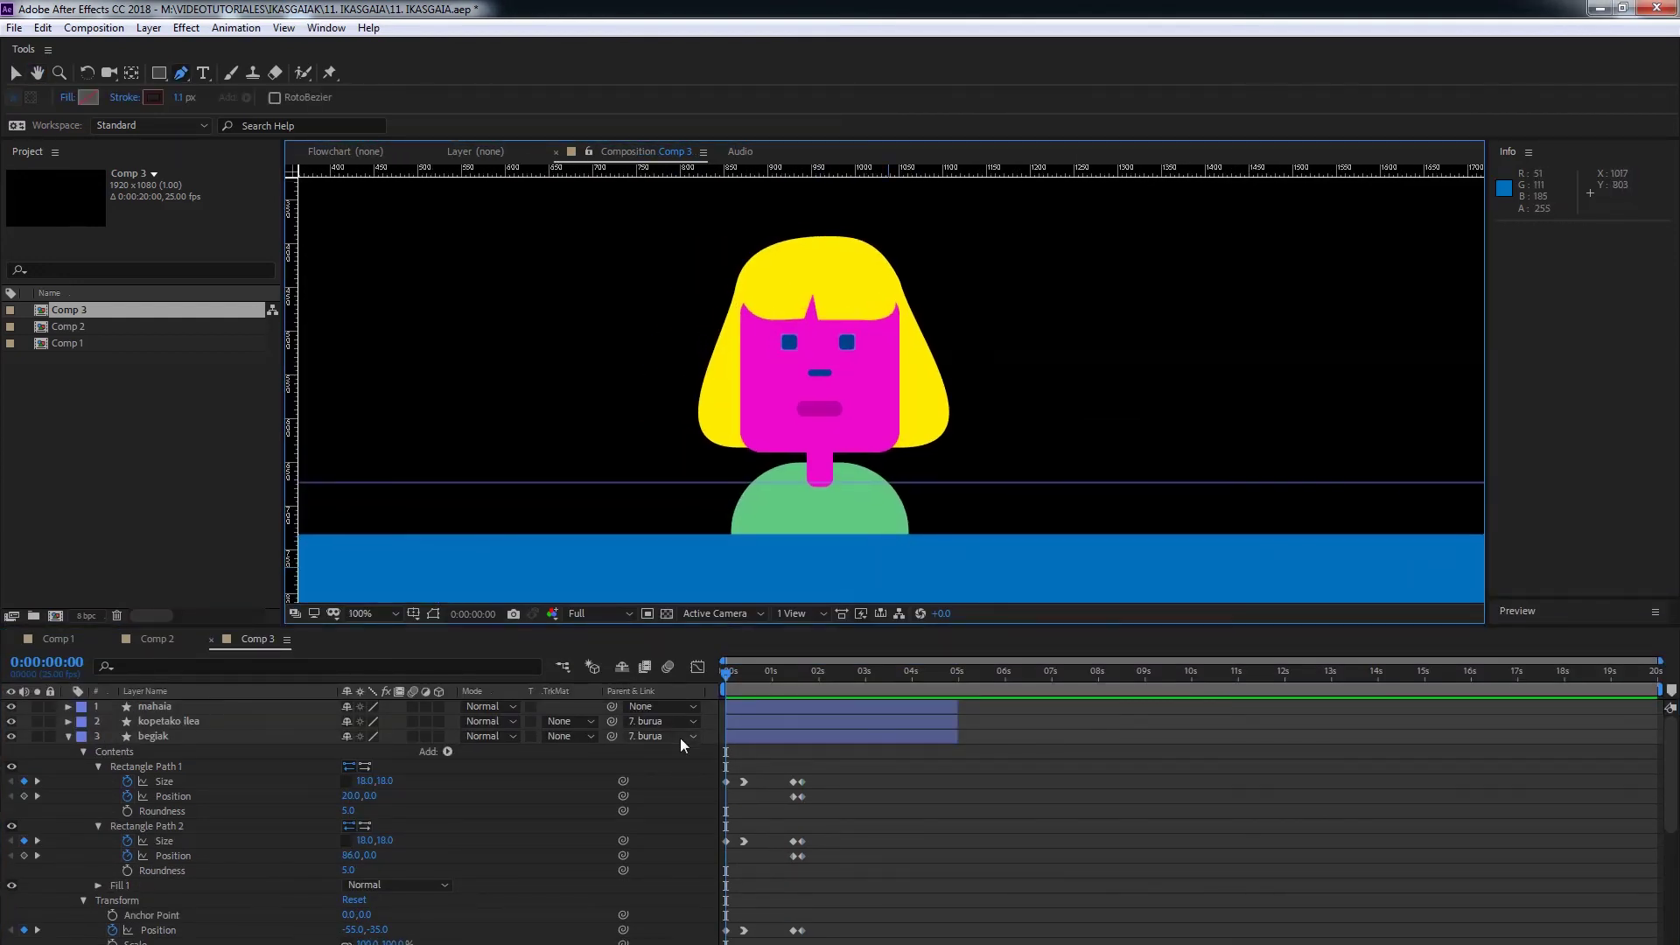
key("space")
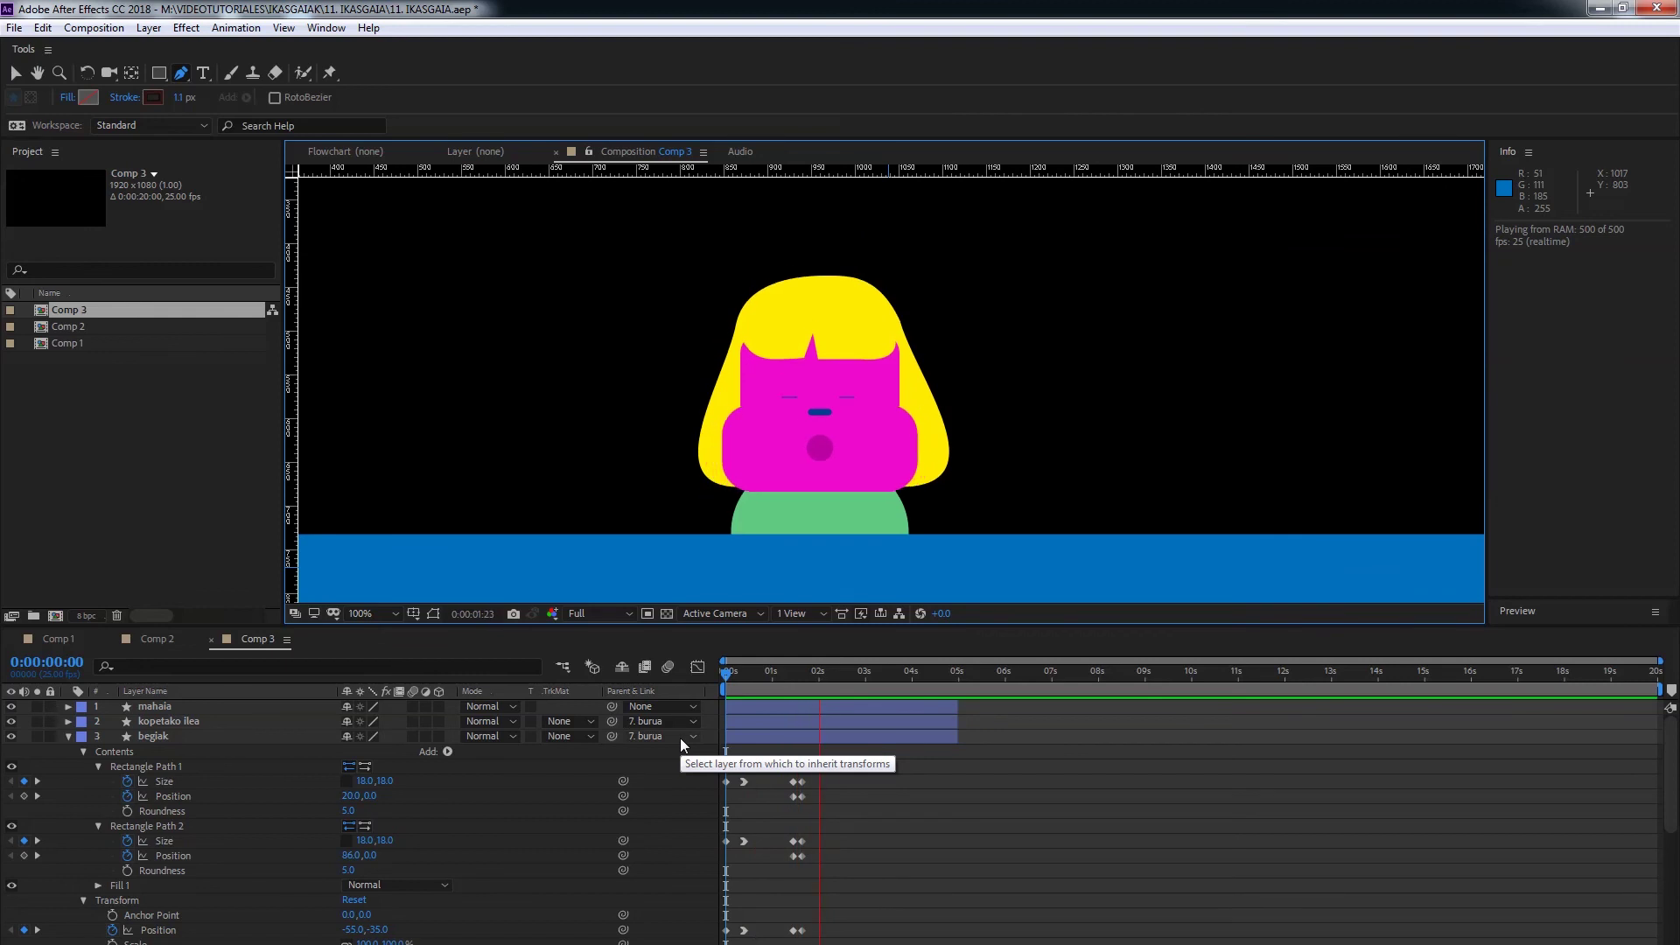
key("space")
- Add keyframes holding the current values of papo, sudurra, burua, ahoa and begiak's animated properties at 0:00:02:21
scroll(923, 862, "down", 10)
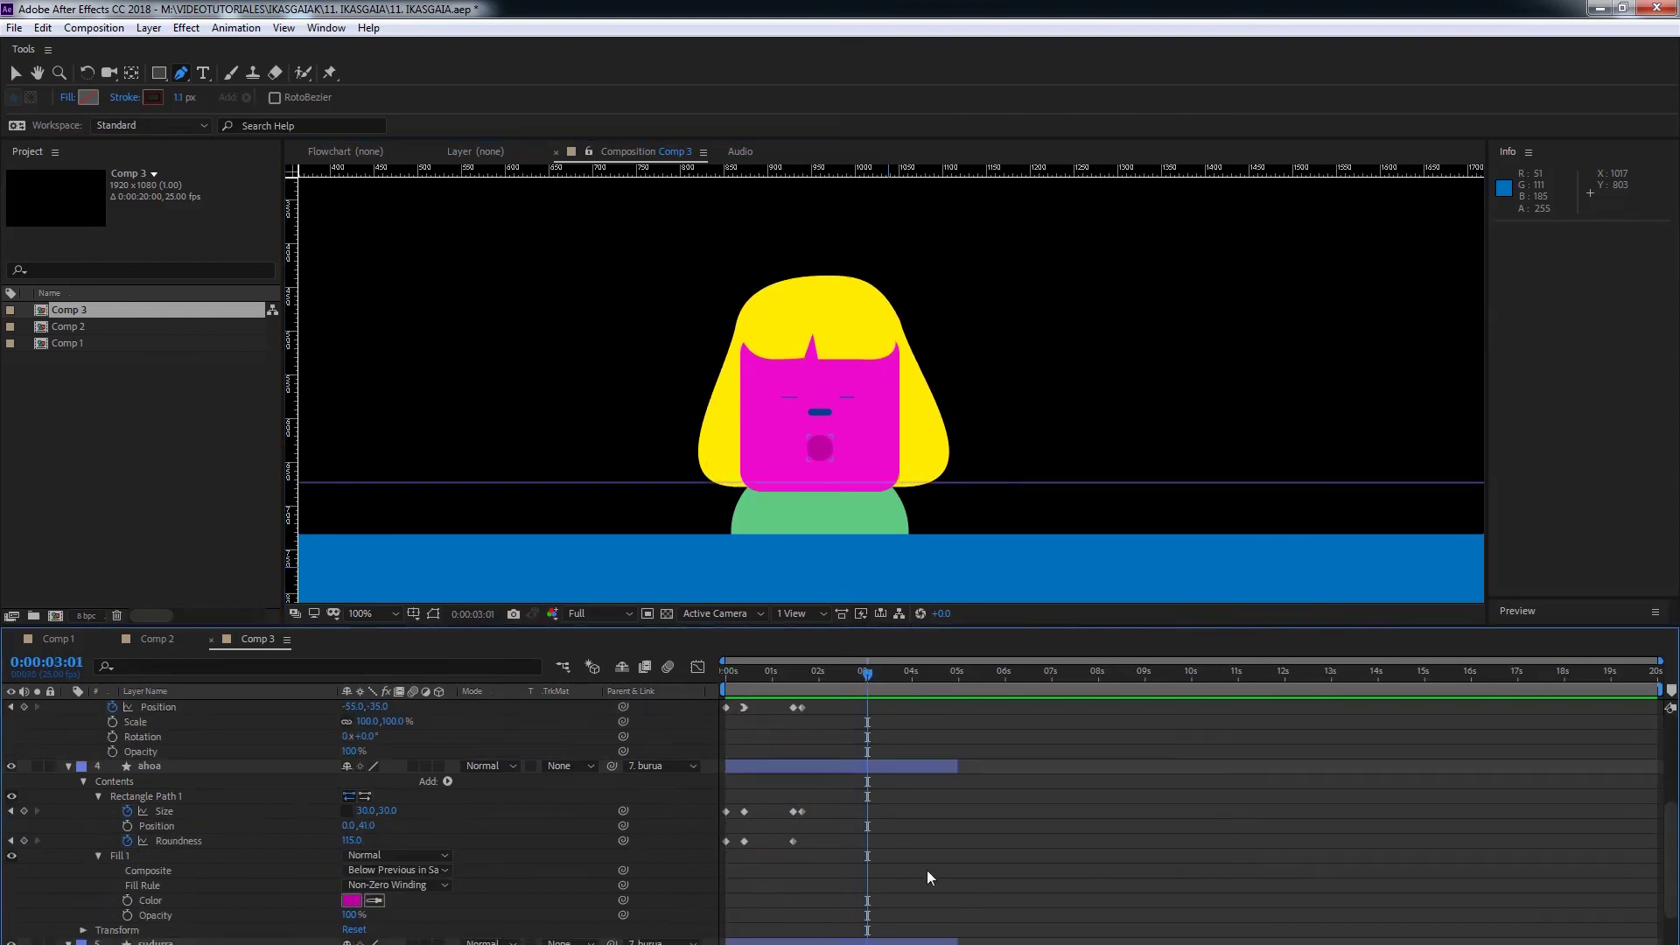
left_click_drag(868, 675, 837, 677)
key("shift+Page_Down")
left_click(24, 796)
left_click(23, 737)
left_click(23, 941)
scroll(25, 809, "up", 5)
scroll(25, 831, "up", 5)
left_click(23, 925)
left_click(24, 776)
left_click(24, 791)
left_click(23, 836)
left_click(24, 851)
- Copy the starting keyframes of begiak, ahoa and sudurra, one layer at a time, to 0:00:03:01
key("Page_Down")
key("Page_Down")
key("Page_Down")
key("Page_Down")
key("Page_Down")
left_click_drag(721, 769, 720, 815)
key("ctrl+c")
key("ctrl+v")
scroll(984, 915, "down", 4)
key("ctrl+c")
key("ctrl+v")
key("ctrl+c")
key("ctrl+v")
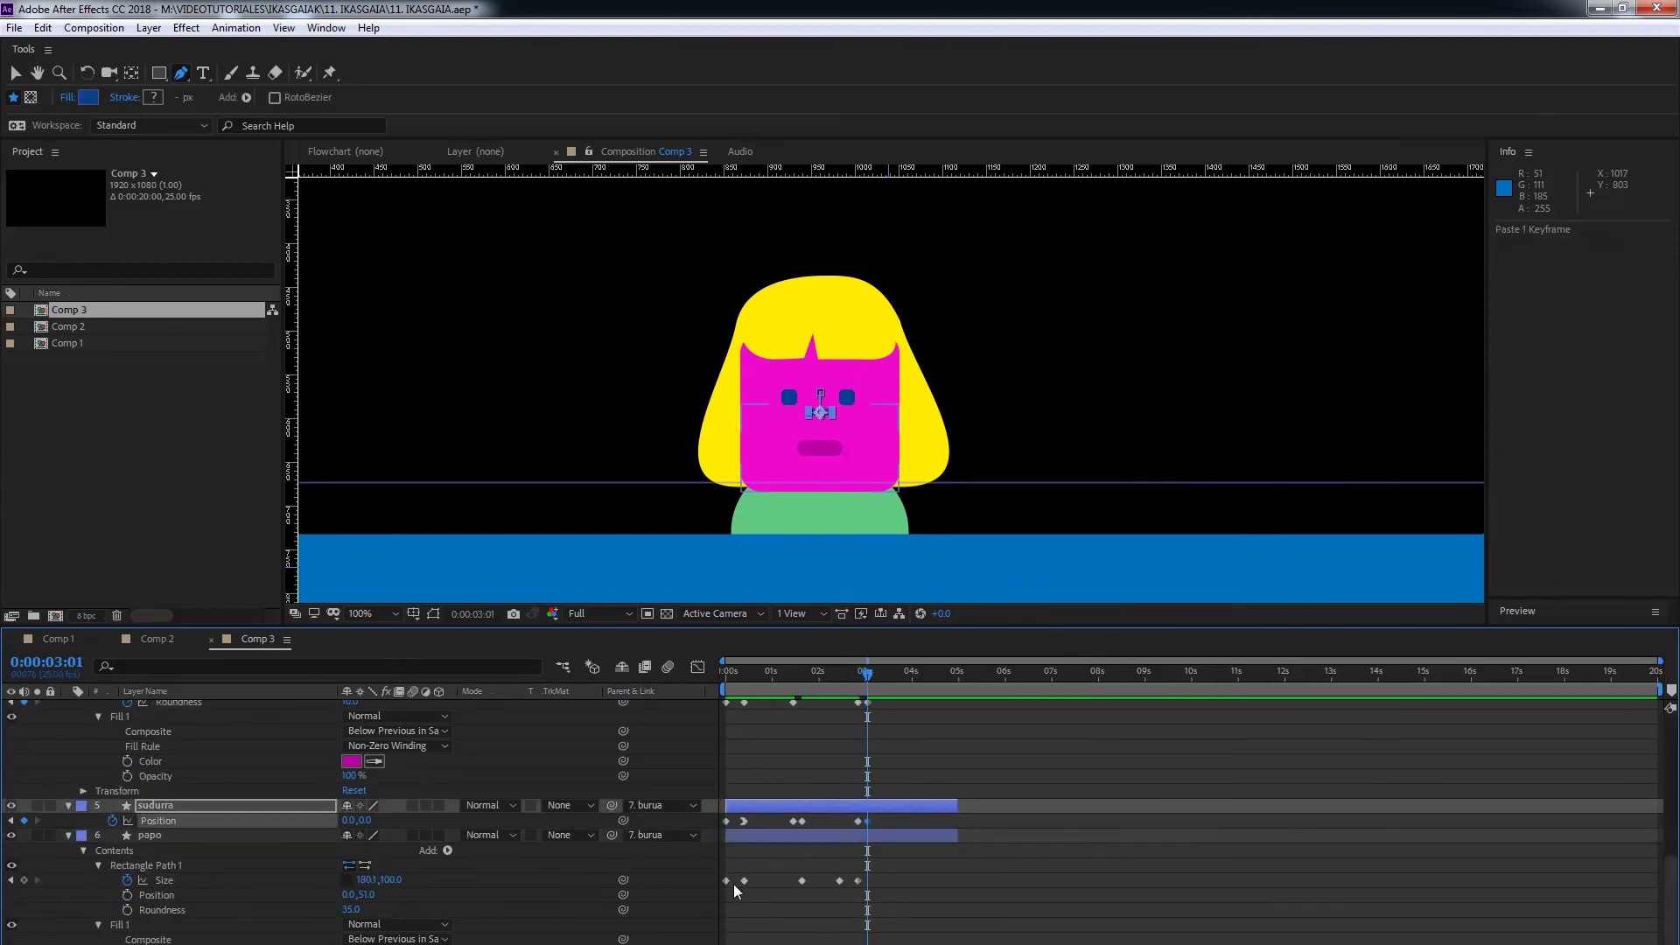
- Copy papo's starting size keyframe and burua's starting position keyframe to 0:00:03:01
left_click_drag(734, 885, 720, 874)
key("ctrl+c")
key("ctrl+v")
scroll(936, 870, "down", 2)
left_click(725, 940)
key("ctrl+c")
key("ctrl+v")
- Collapse the papo, sudurra, ahoa and begiak layers in the timeline
scroll(70, 719, "up", 4)
left_click(69, 715)
left_click(69, 715)
left_click(69, 746)
left_click(873, 831)
scroll(873, 831, "up", 3)
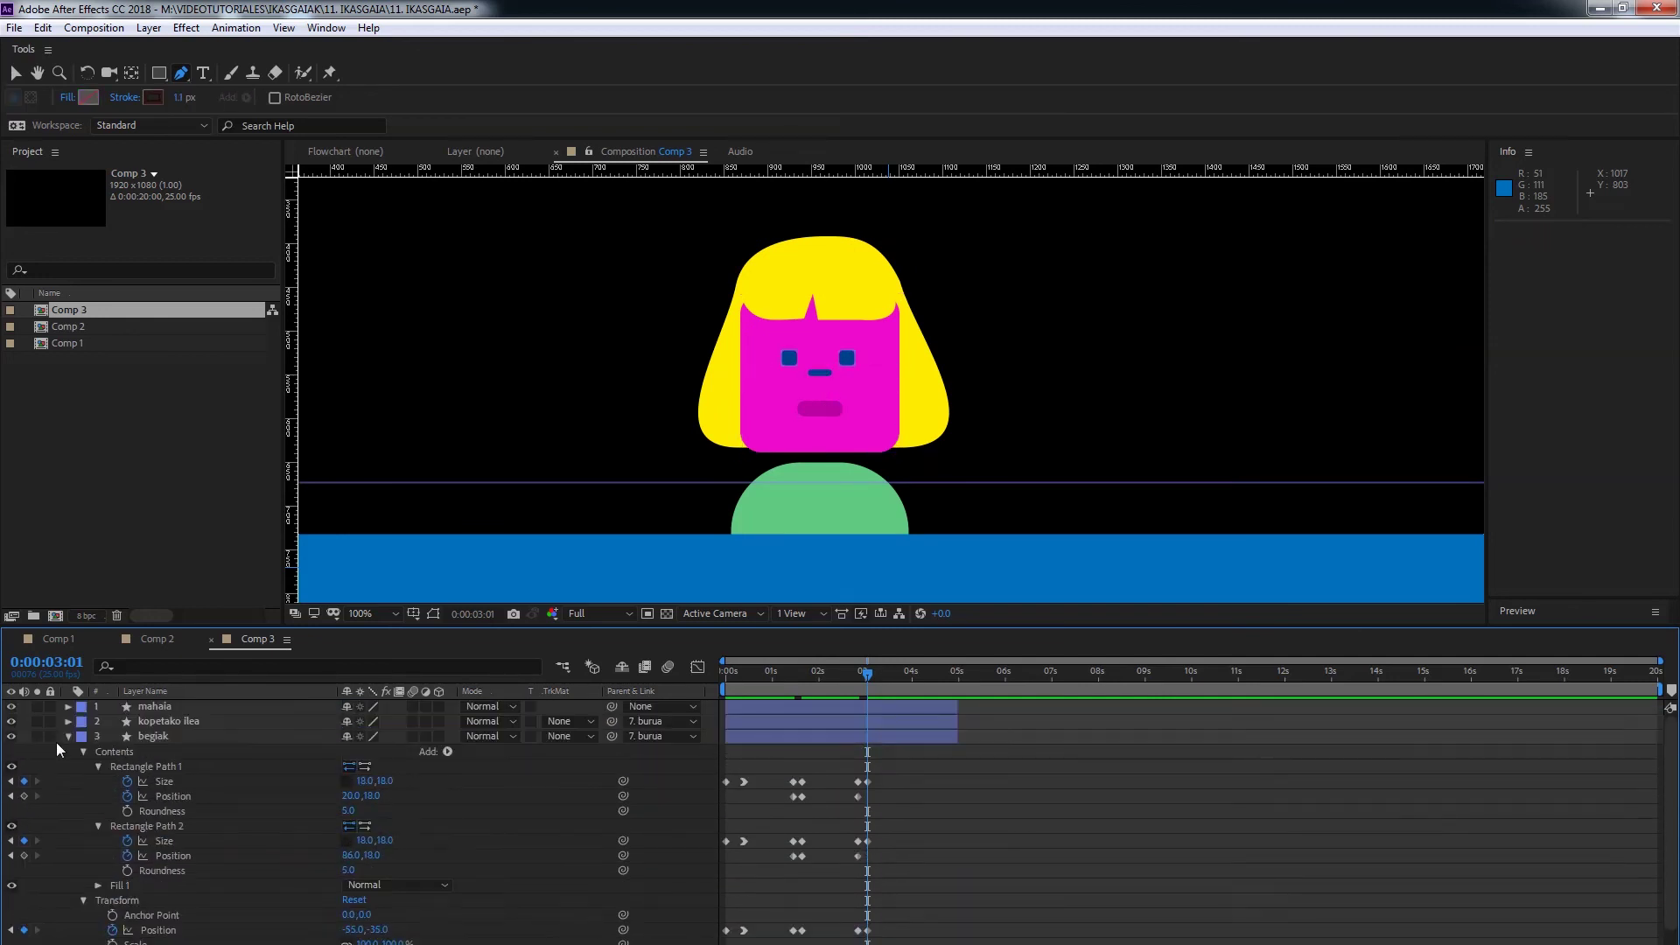
left_click(69, 737)
- Copy kopetako ilea's earlier position keyframes to 0:00:02:21 and 0:00:03:01, and preview the animation
left_click(149, 826)
key("p")
left_click(168, 721)
key("p")
mouse_move(822, 679)
left_mouse_down()
mouse_move(754, 721)
mouse_move(806, 703)
left_mouse_up()
left_click(175, 736)
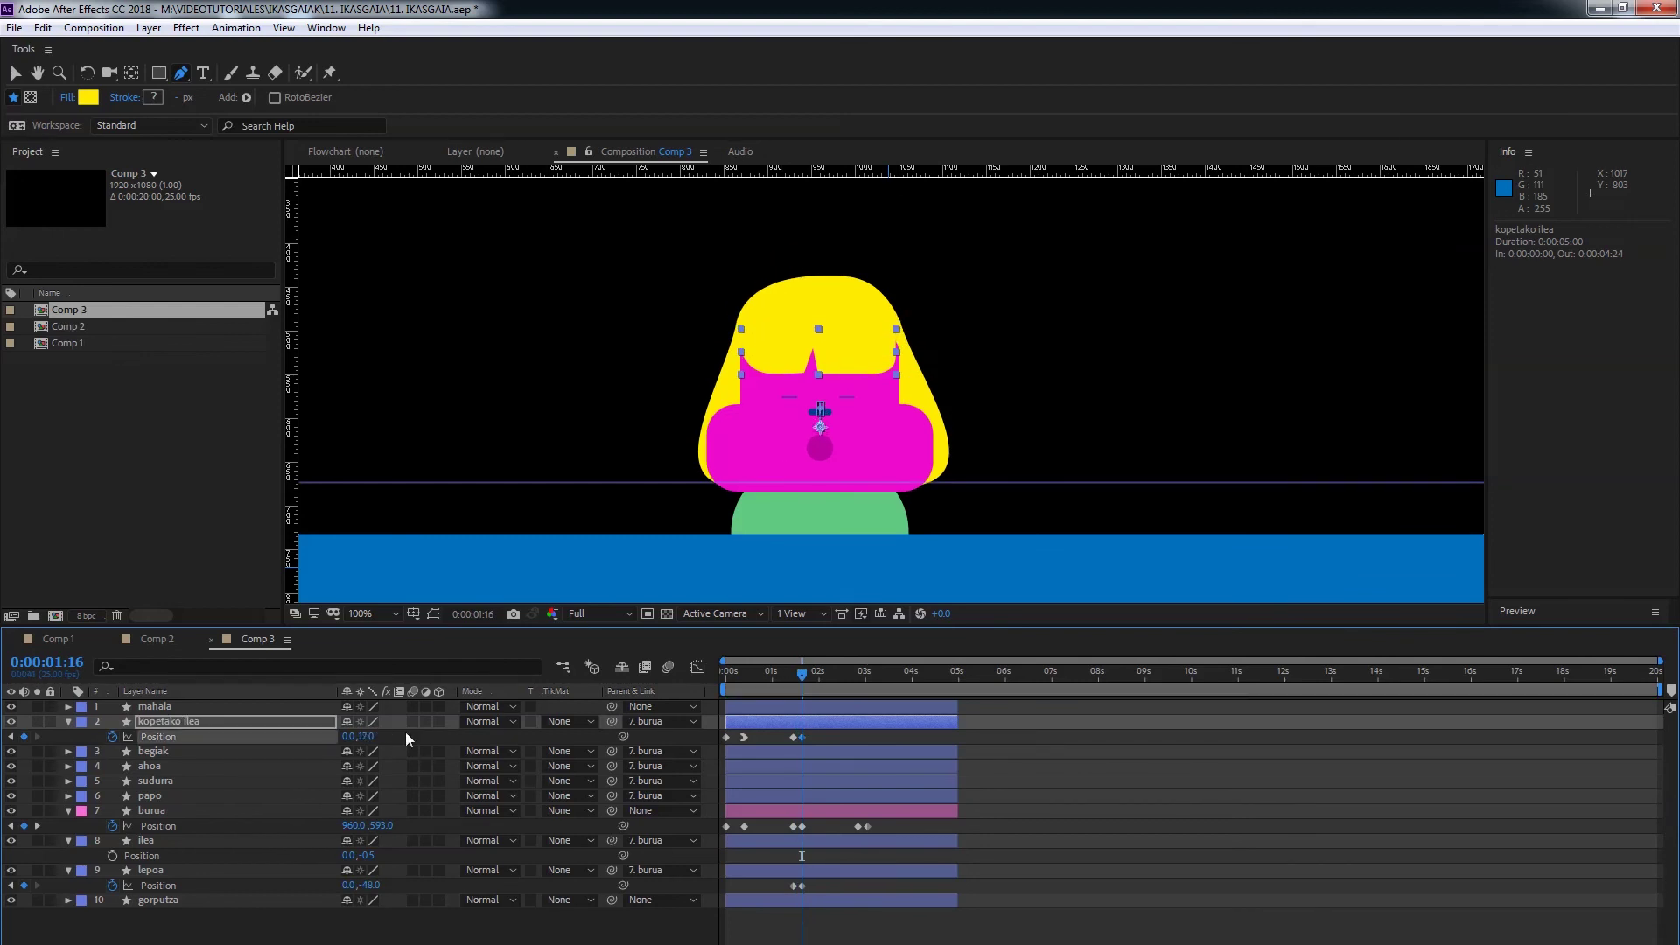
left_click(868, 679)
key("ctrl+v")
key("ctrl+v")
key("space")
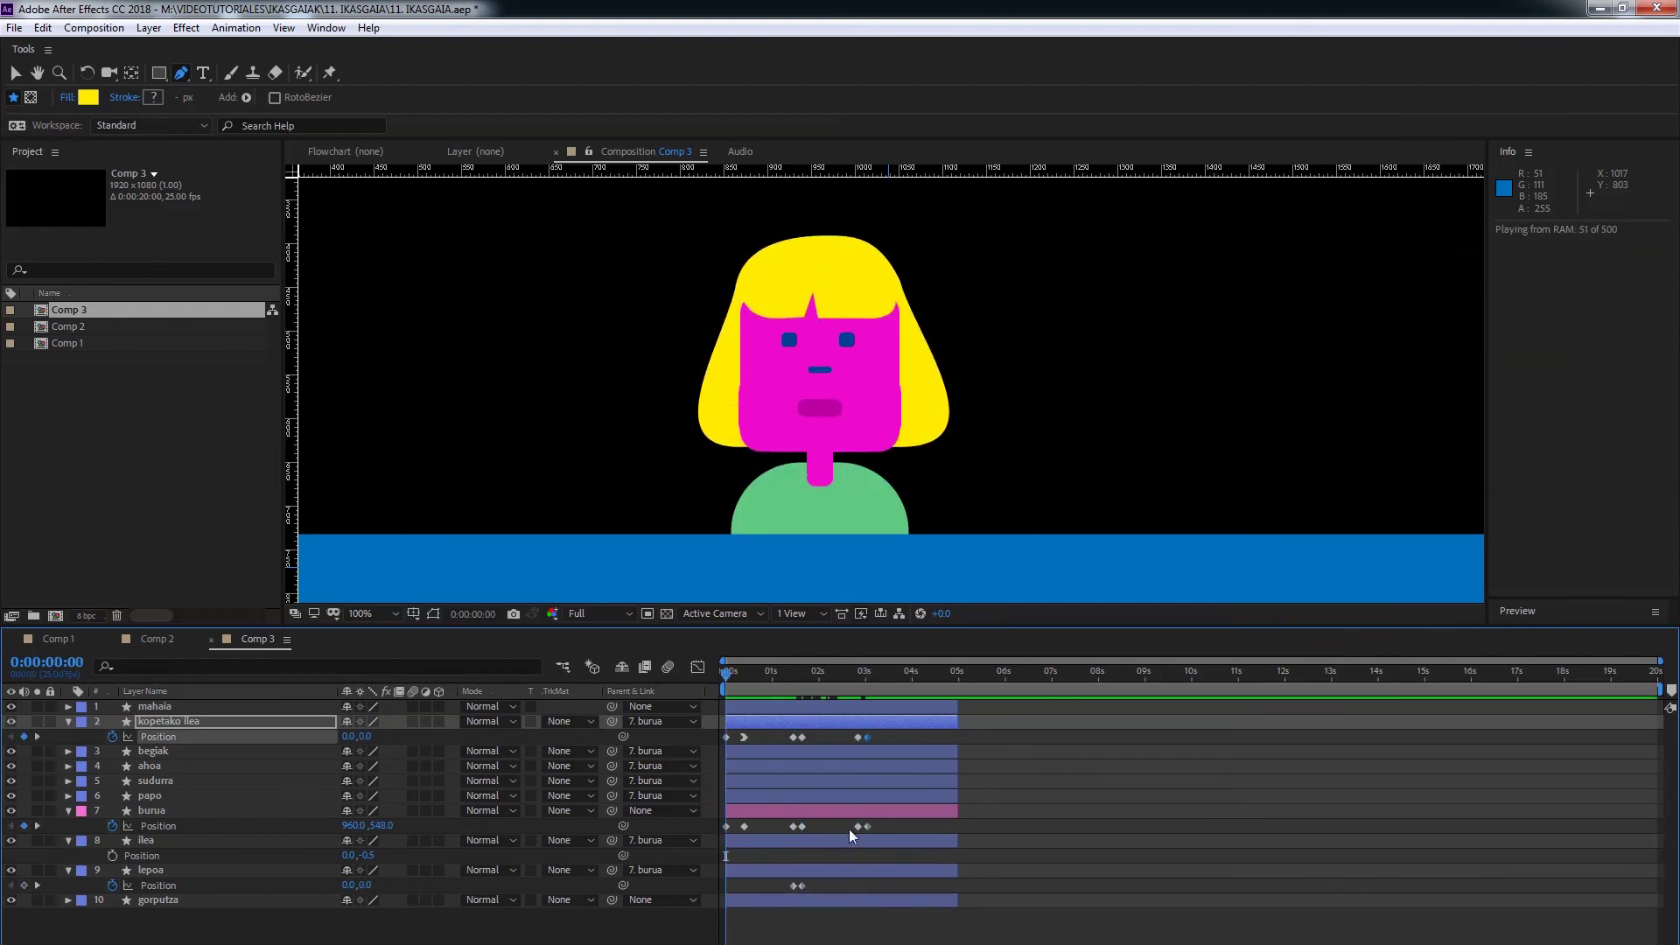
- Copy lepoa's 0:00:01:16 position keyframe to 0:00:02:21 and its 0:00:01:11 keyframe to 0:00:03:01, and preview the result
left_click(858, 679)
left_click(802, 885)
key("ctrl+c")
key("ctrl+v")
left_click(868, 679)
left_click(794, 885)
key("ctrl+c")
key("ctrl+v")
left_click(844, 680)
key("space")
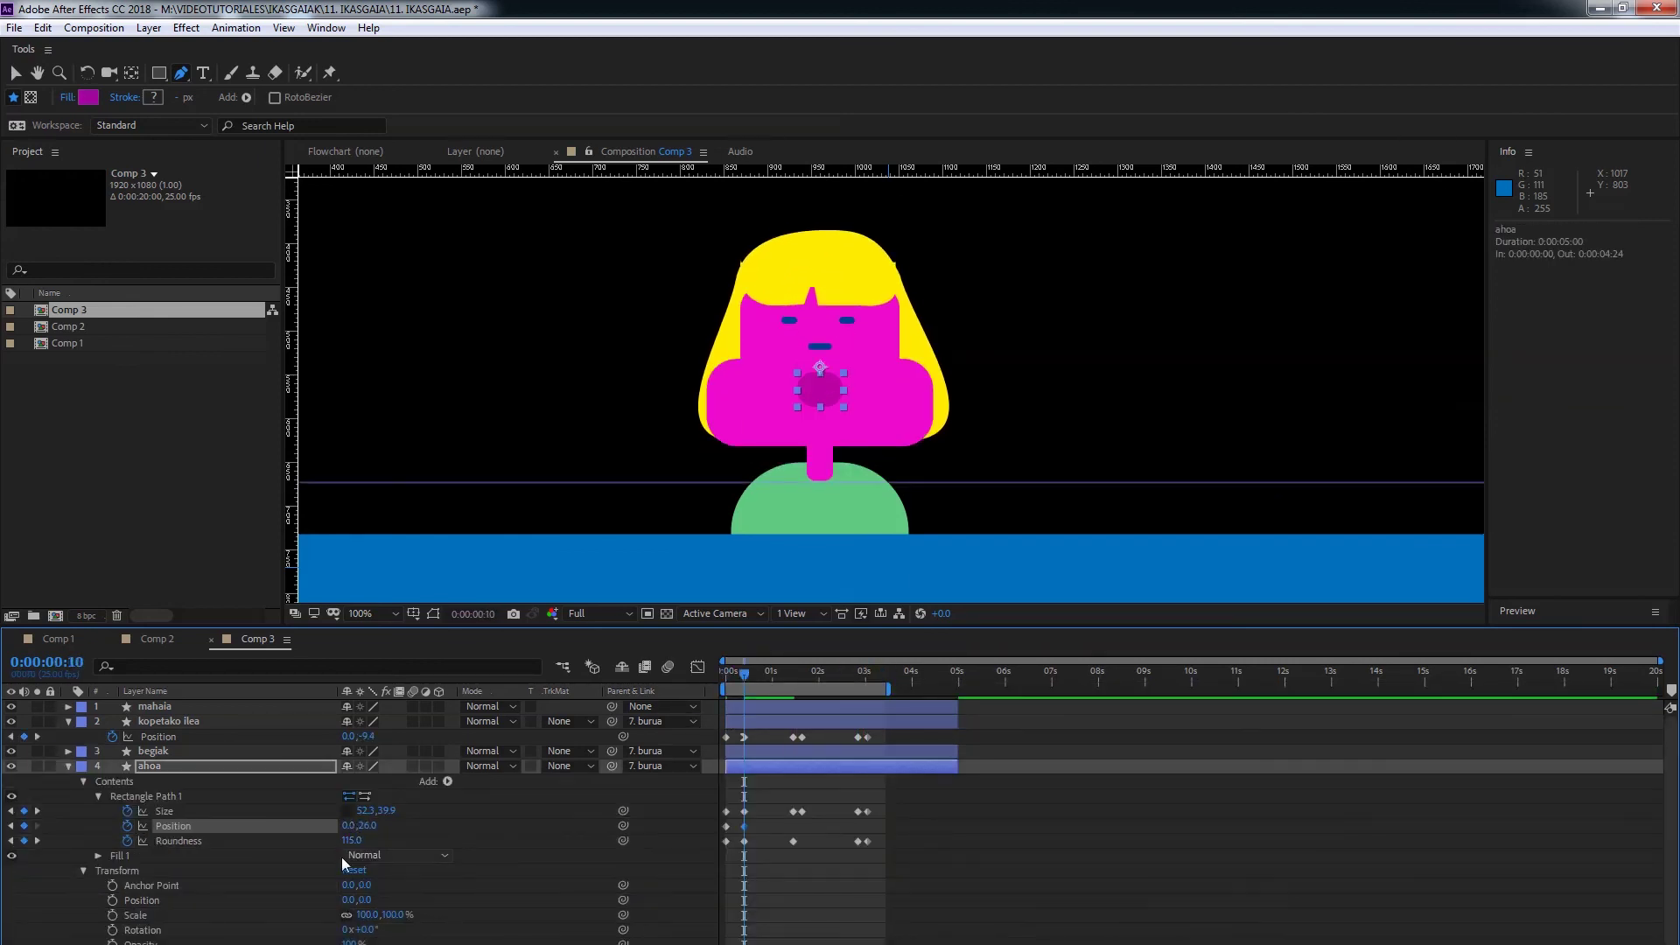
- Enlarge ahoa's size to 98.3, 54.4 at 0:00:00:10 and copy its size, position and roundness keyframes from there to 0:00:01:11
left_click_drag(363, 811, 371, 811)
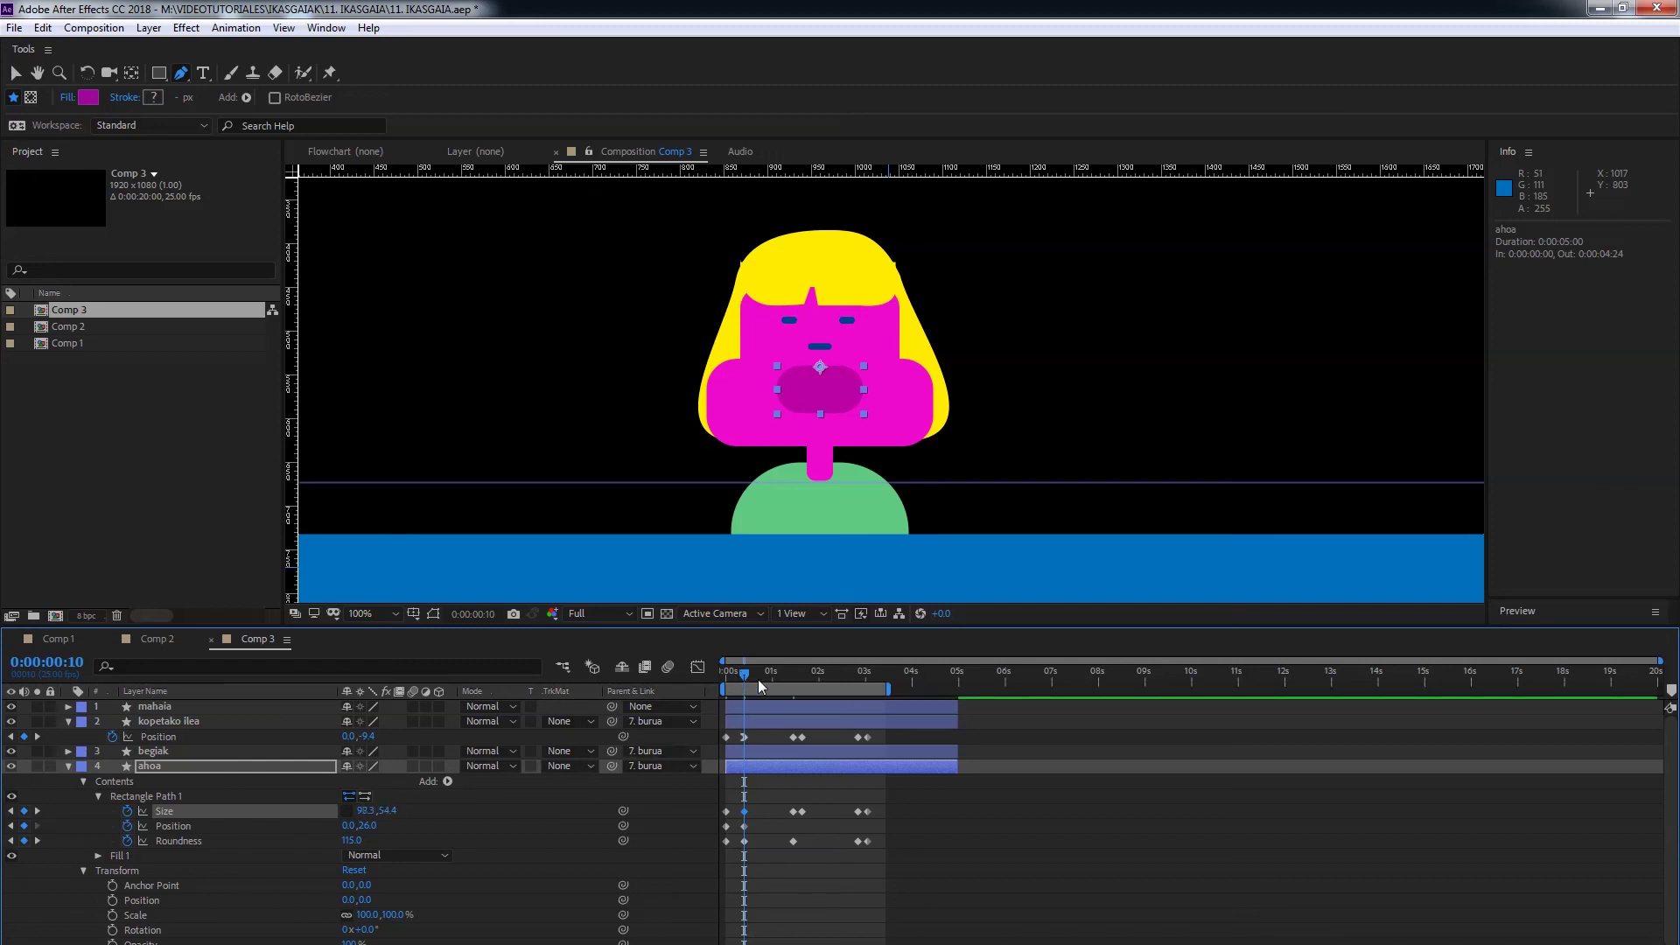
left_click_drag(758, 679, 783, 681)
left_click_drag(752, 803, 742, 864)
key("ctrl+c")
key("ctrl+v")
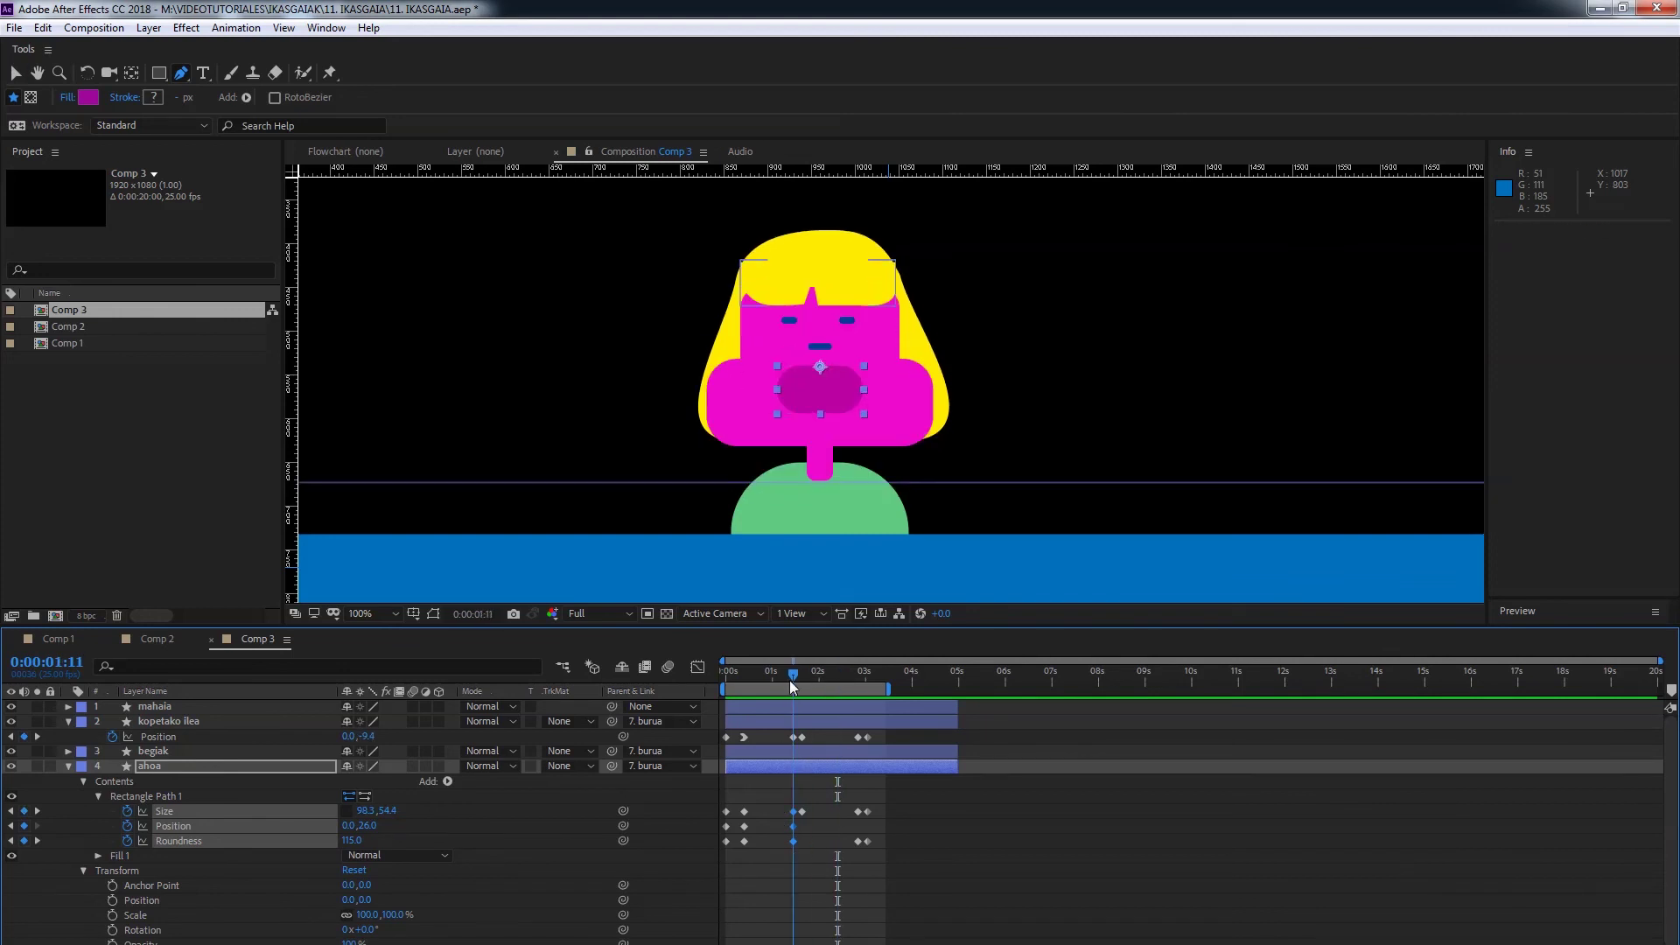
- Set ahoa's rectangle position to 0, 64 at 0:00:01:16 and preview the animation
left_click_drag(791, 686, 802, 686)
left_click(549, 830)
left_click_drag(385, 826, 385, 839)
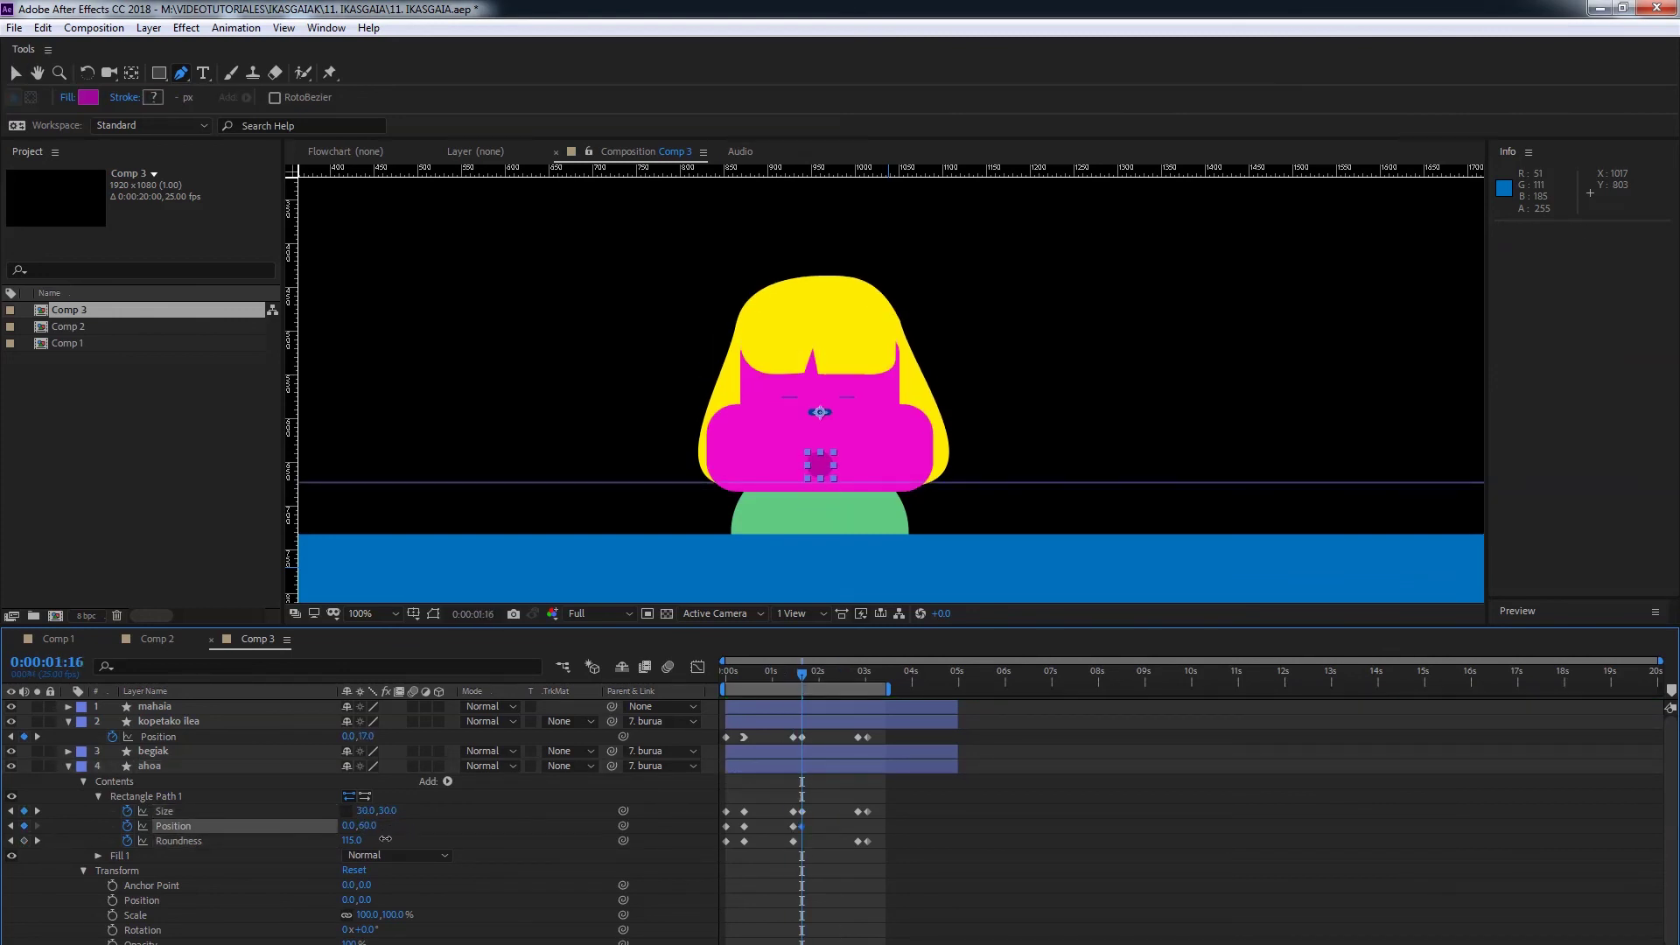
left_click(957, 827)
key("space")
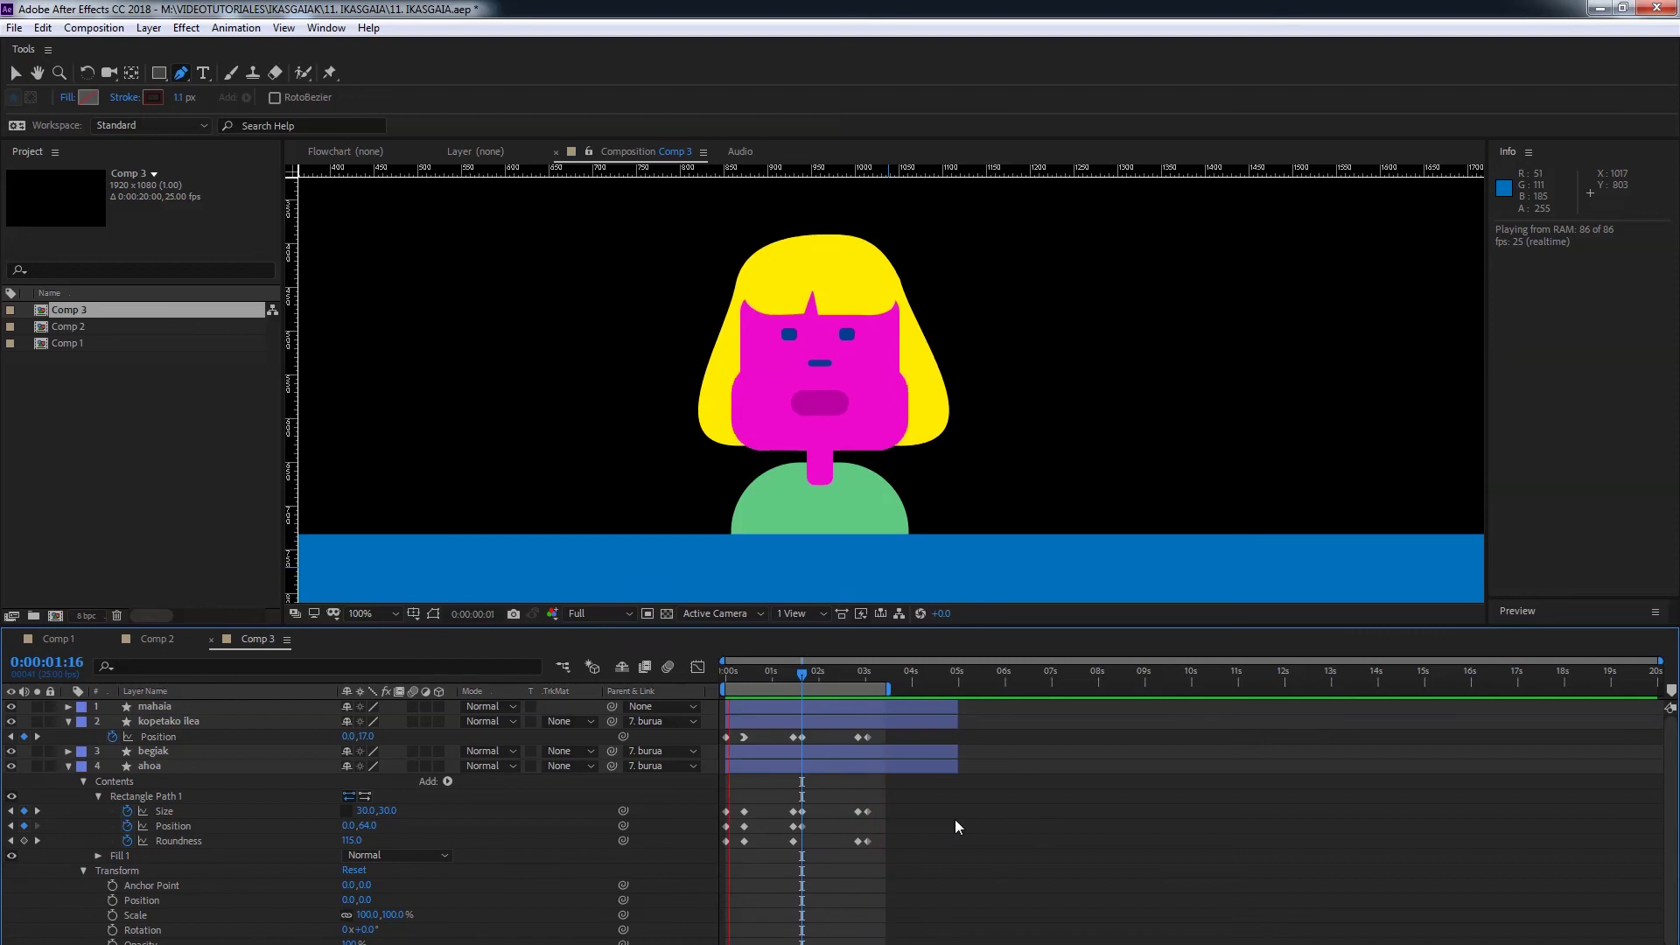
- Apply Easy Ease Out to the starting keyframes of kopetako ilea's position and ahoa's size, position and roundness
left_click(785, 673)
left_click_drag(764, 670, 719, 707)
left_click_drag(728, 779, 720, 883)
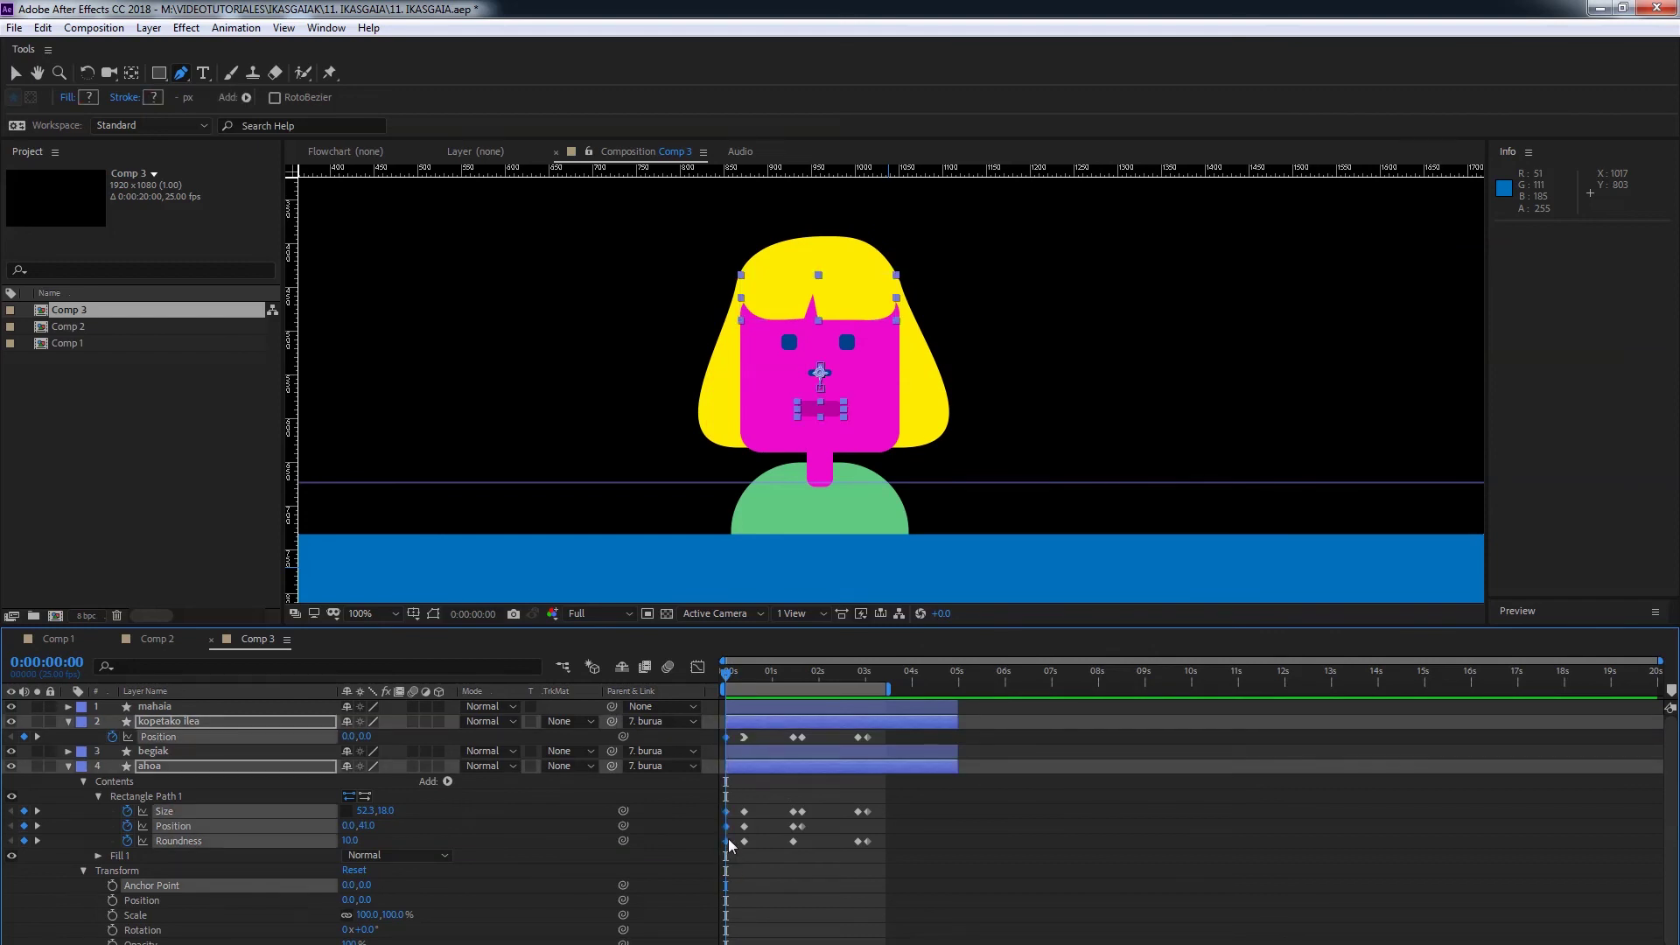
right_click(727, 839)
mouse_move(748, 834)
left_click(502, 921)
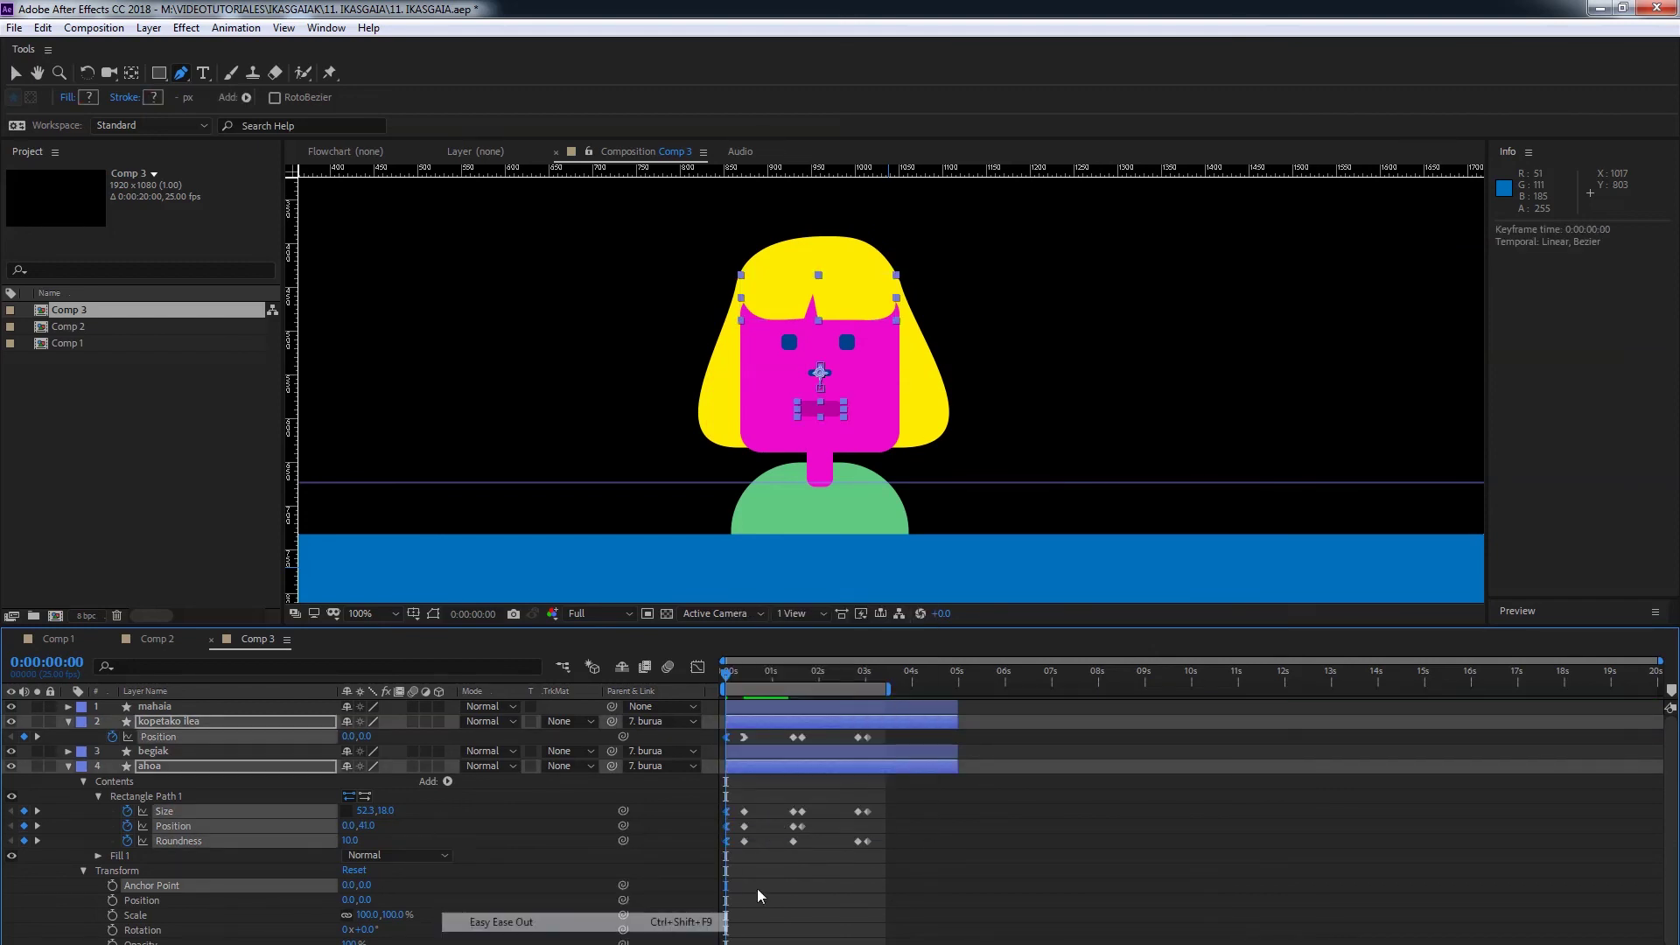
- Apply Easy Ease Out to burua's starting position keyframe and preview the animation
scroll(779, 818, "down", 2)
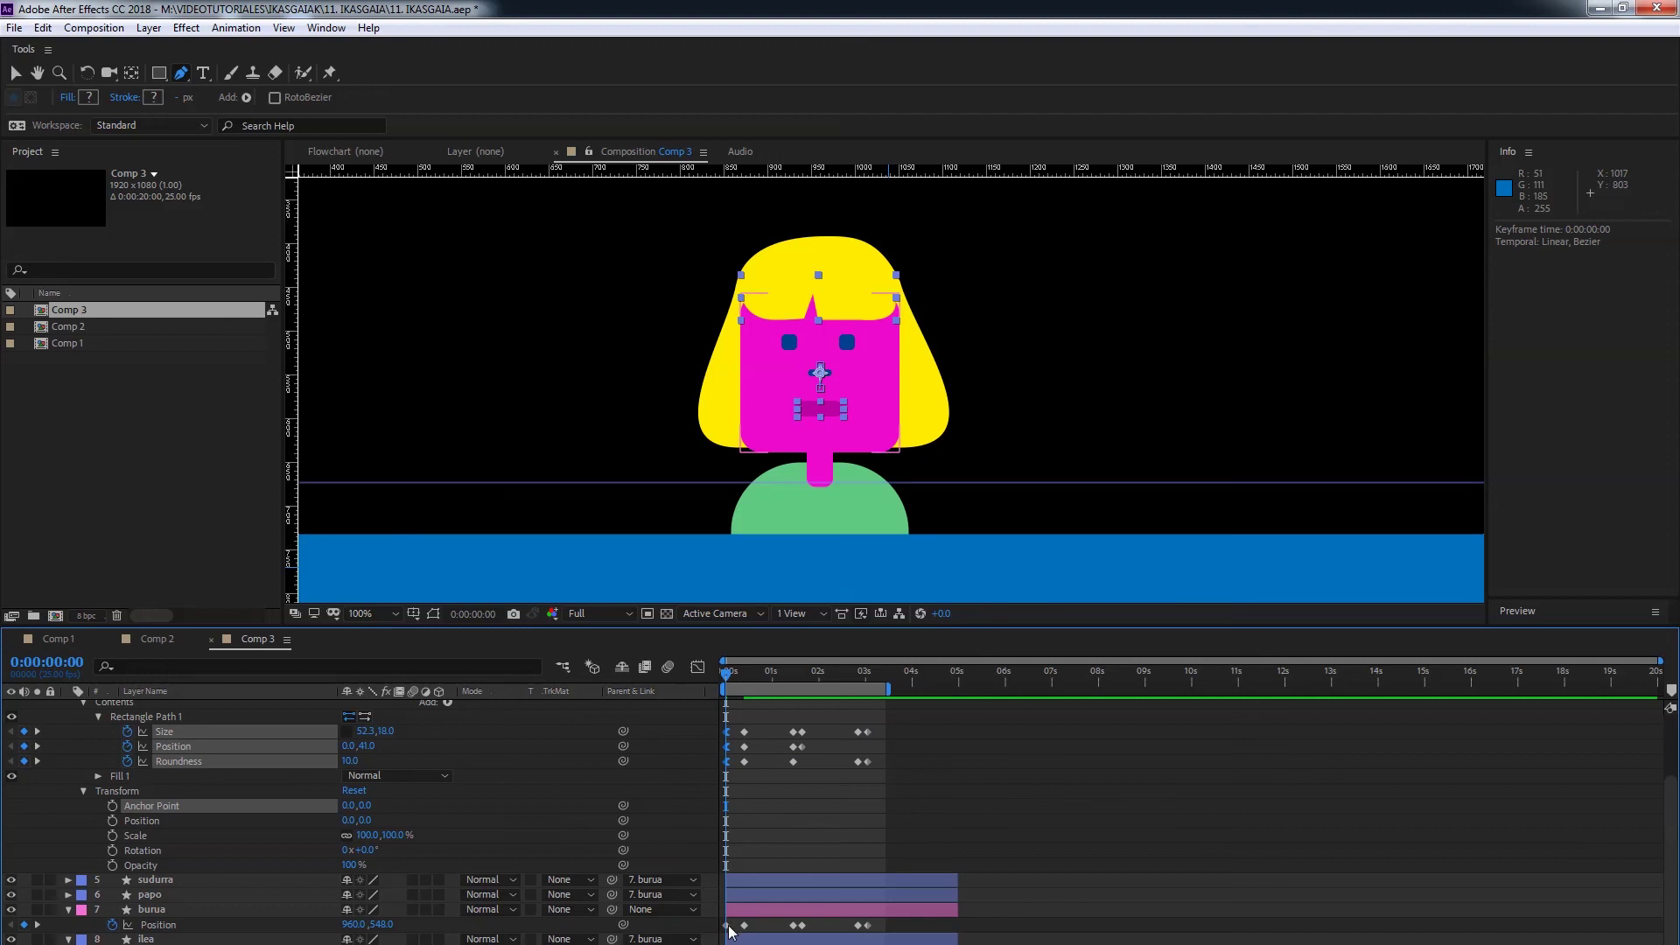
right_click(728, 926)
mouse_move(752, 916)
left_click(529, 837)
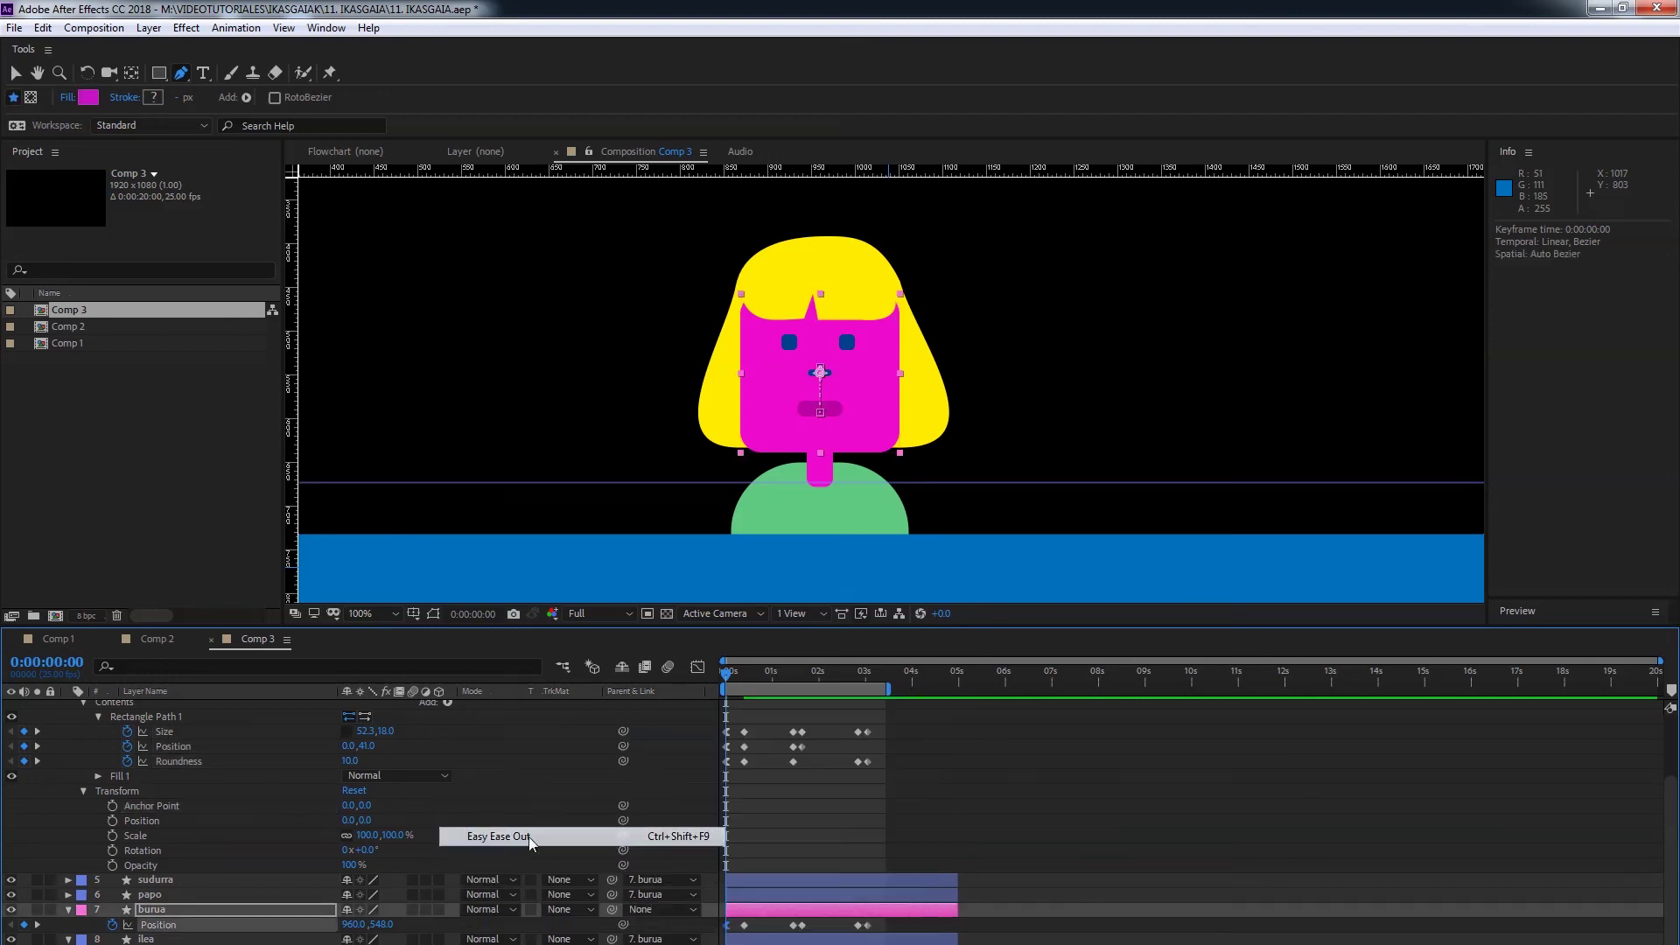
key("space")
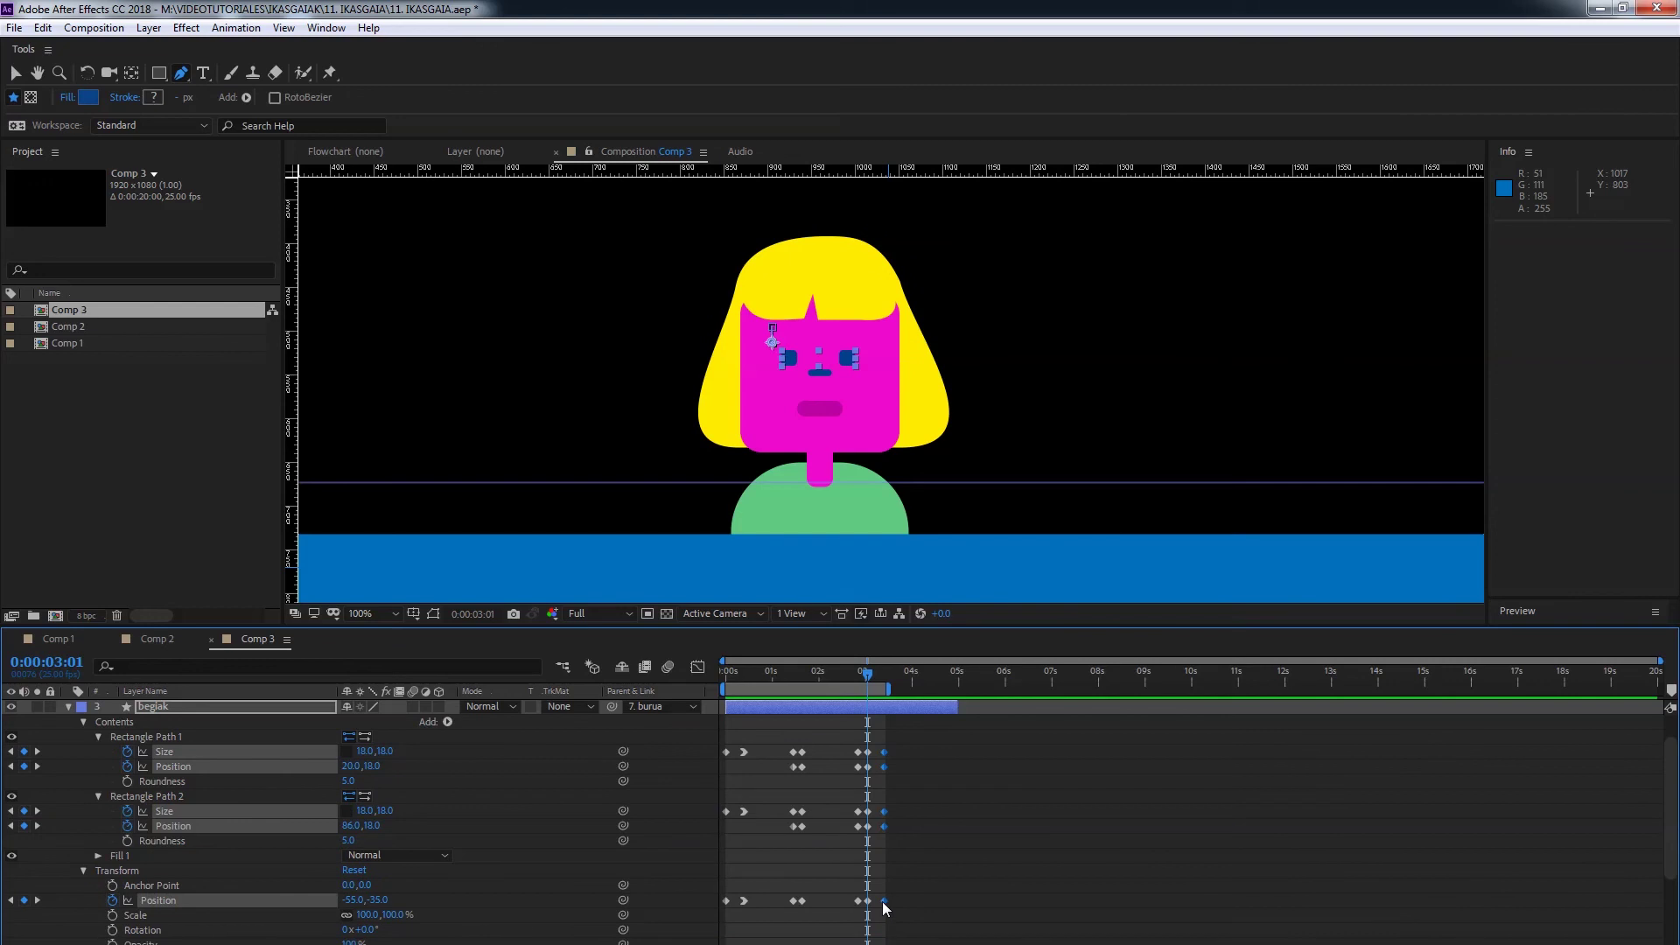
- Move begiak's last group of size and position keyframes to 0:00:03:01 and preview the change
left_click(869, 902)
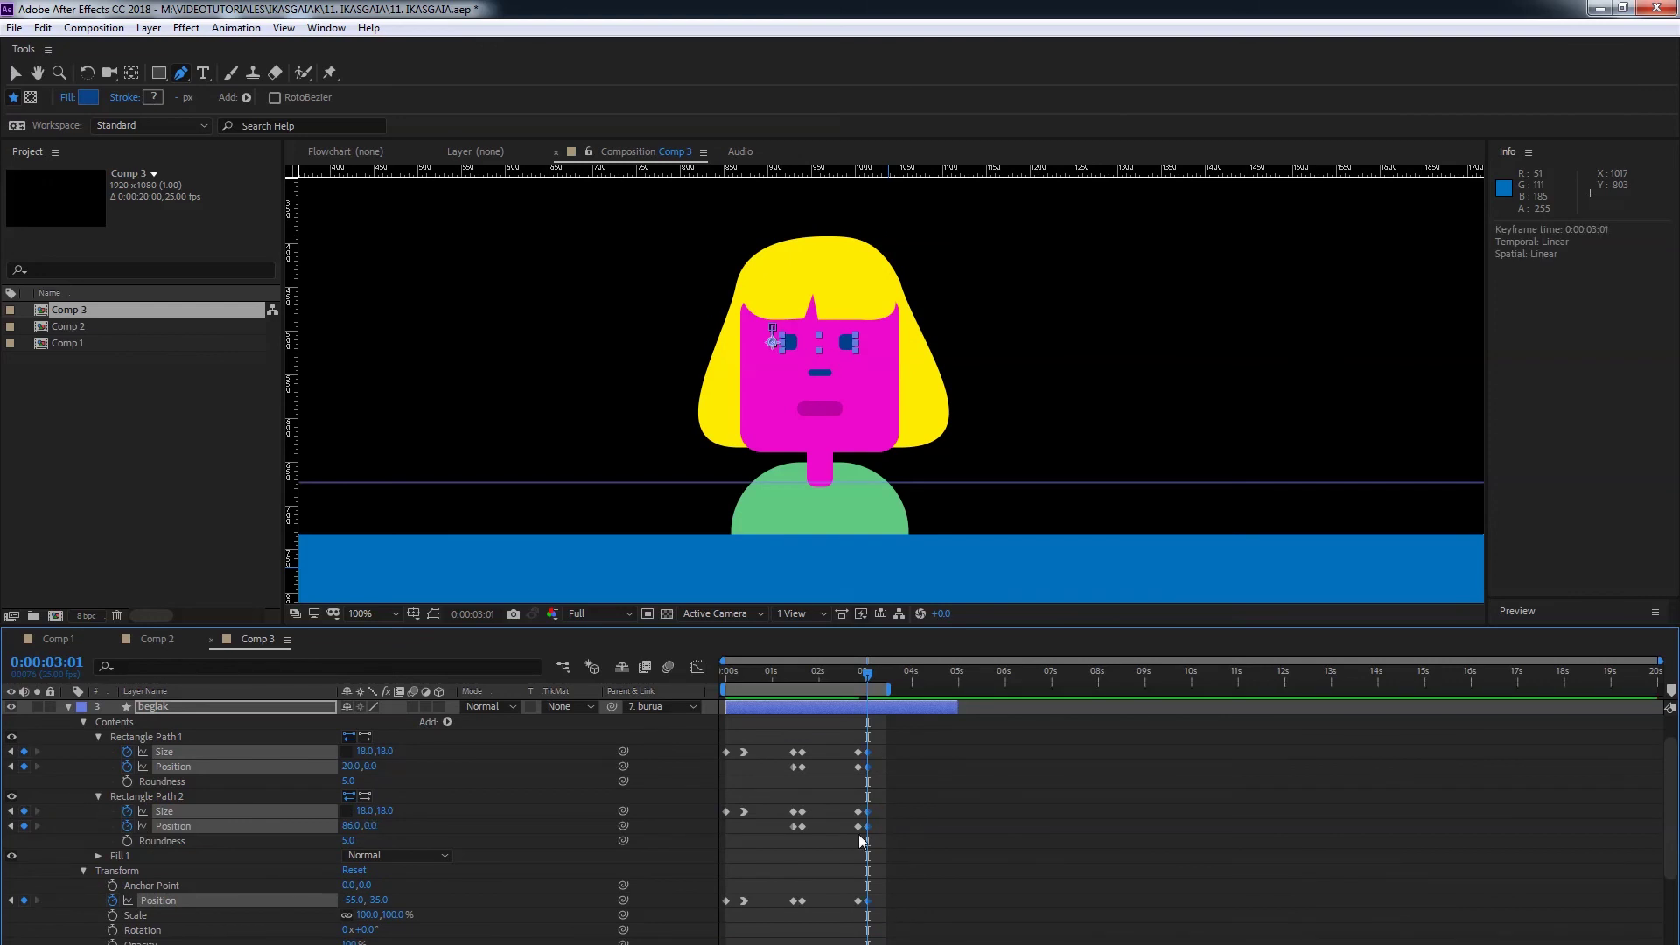
key("space")
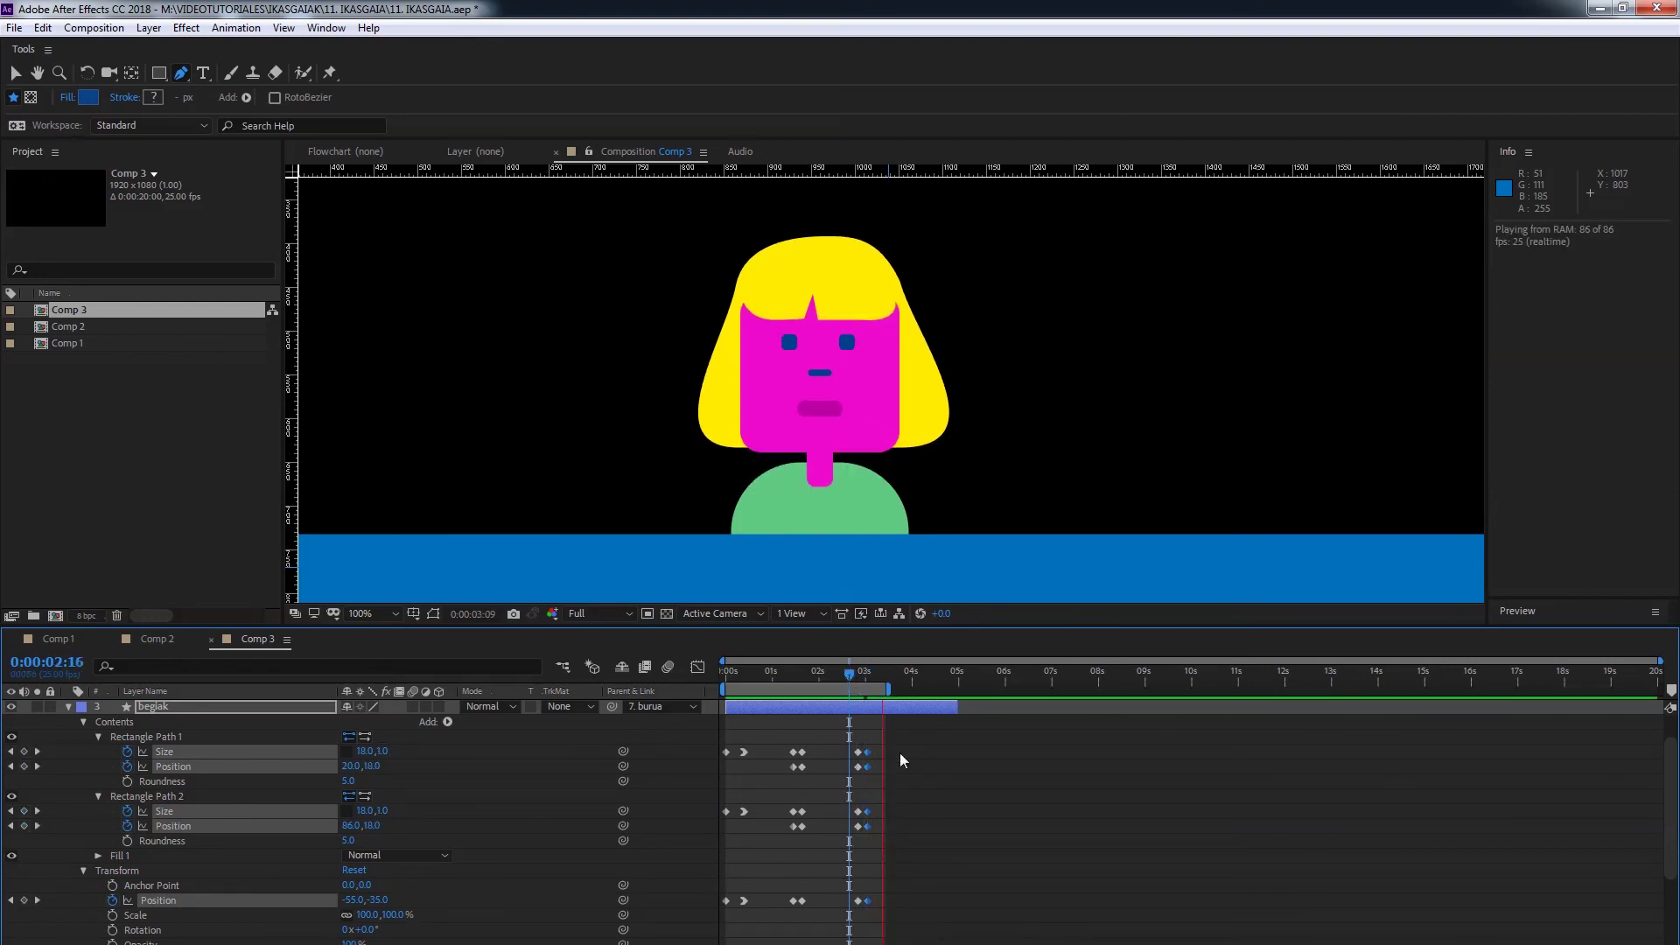
key("space")
- Apply Easy Ease In to begiak's size and position keyframes at 0:00:03:01
left_click_drag(891, 743, 866, 906)
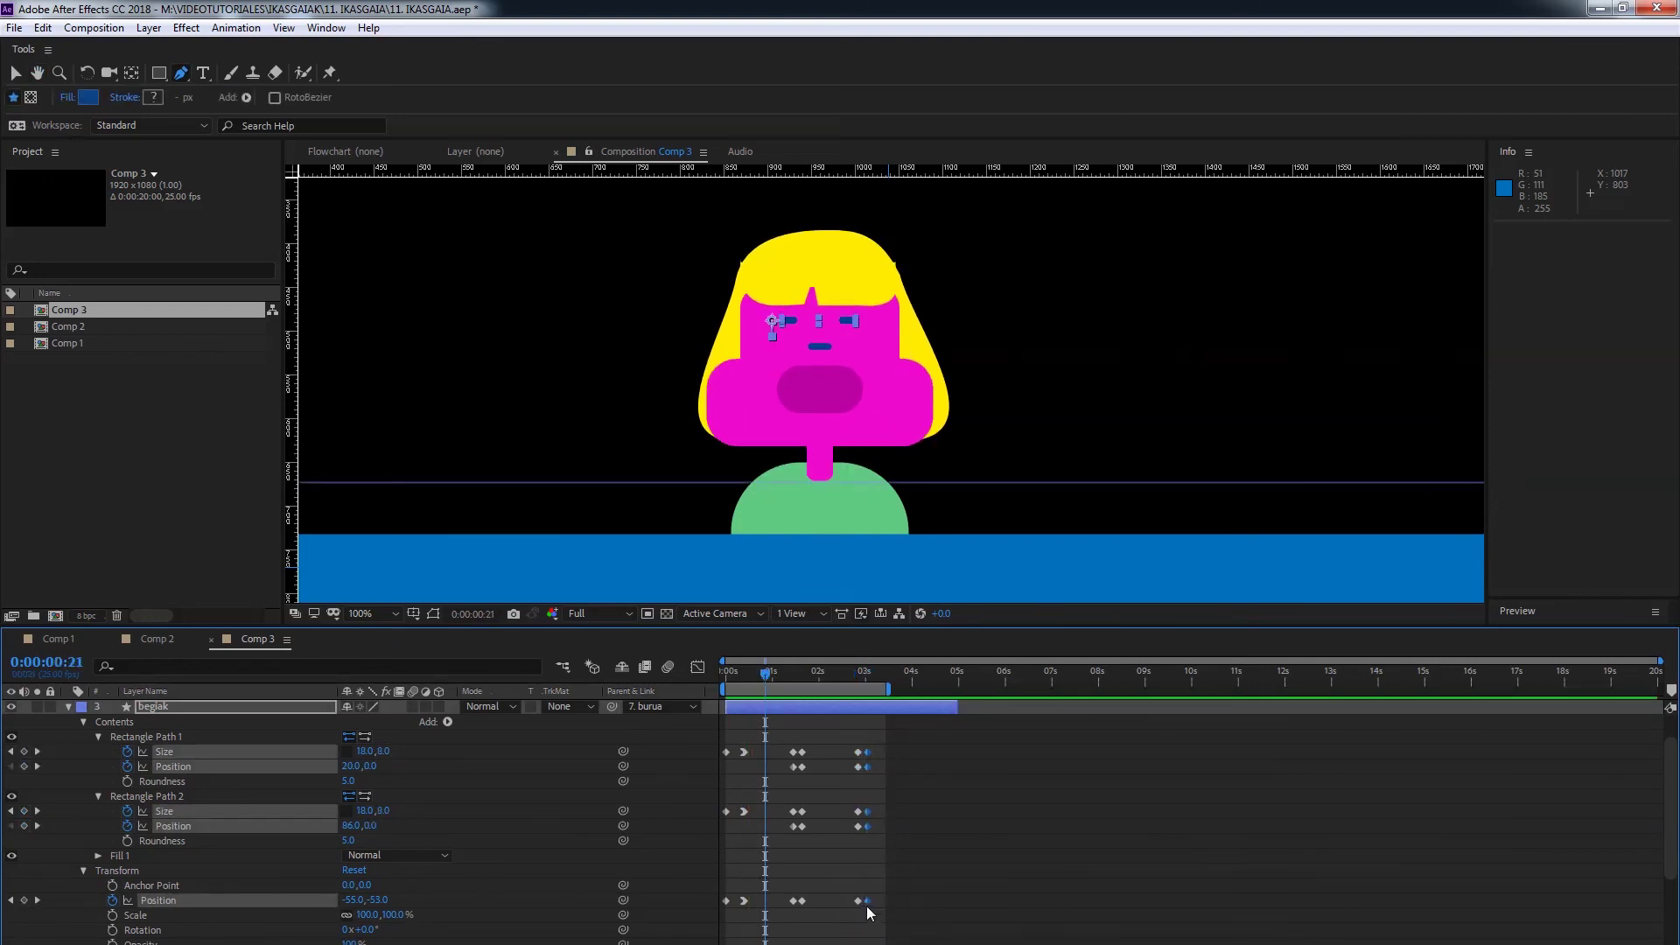
right_click(866, 903)
mouse_move(923, 891)
left_click(676, 788)
key("space")
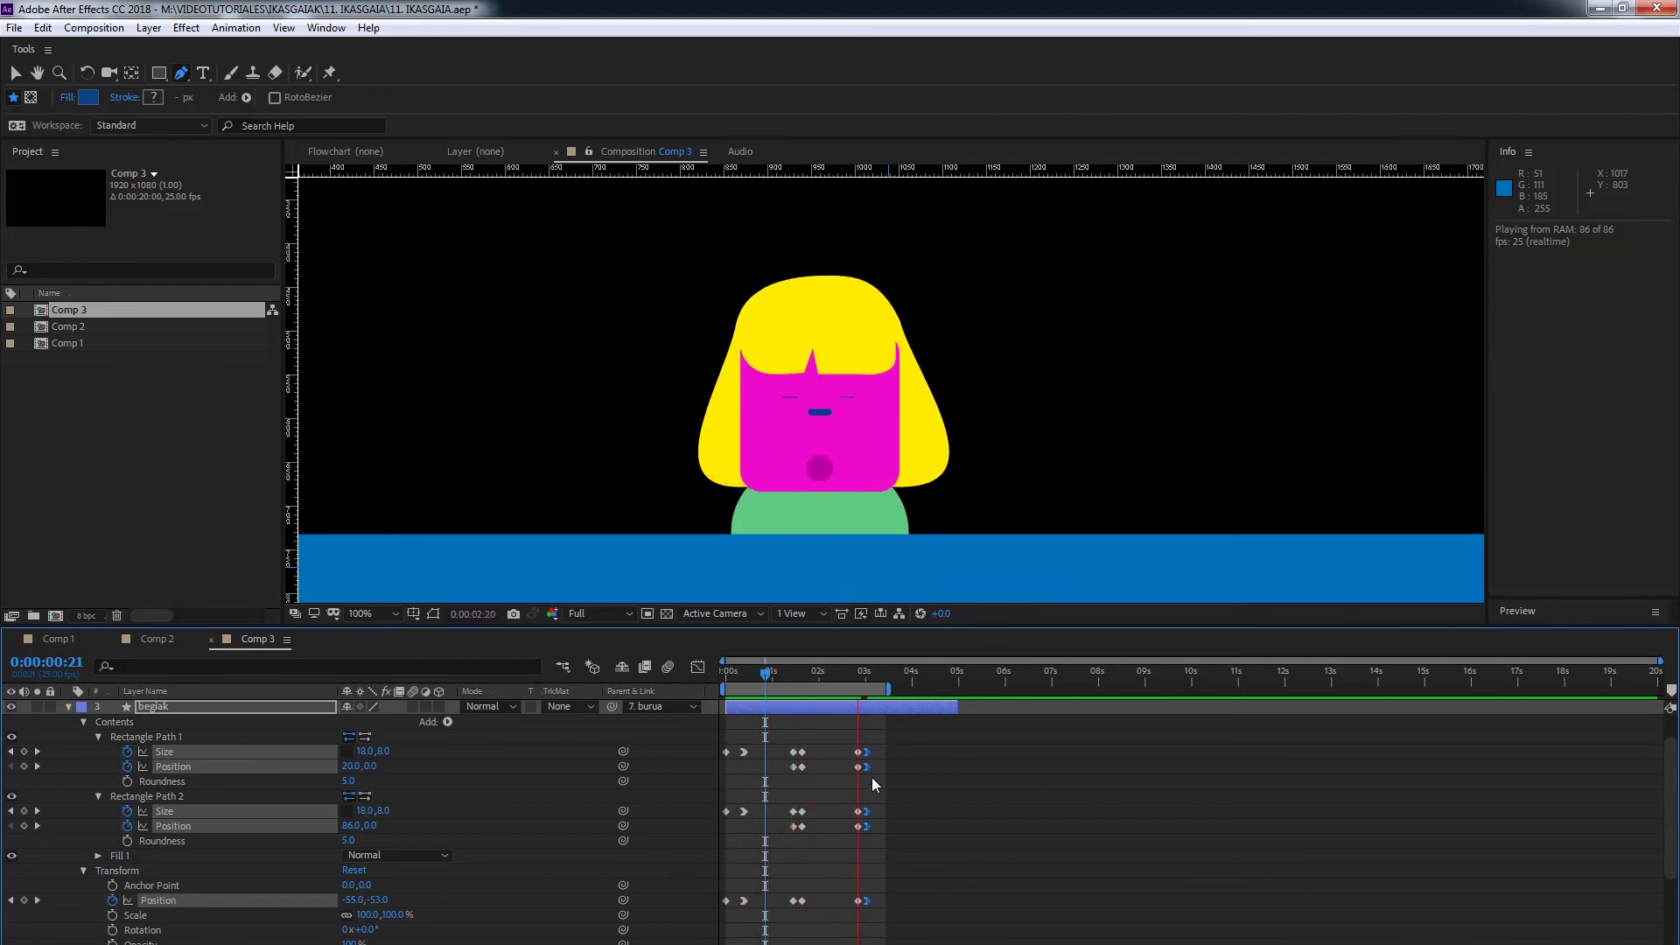
- Play the animation from the beginning to check the timing and easing of the face and head movements
key("space")
key("Home")
key("space")
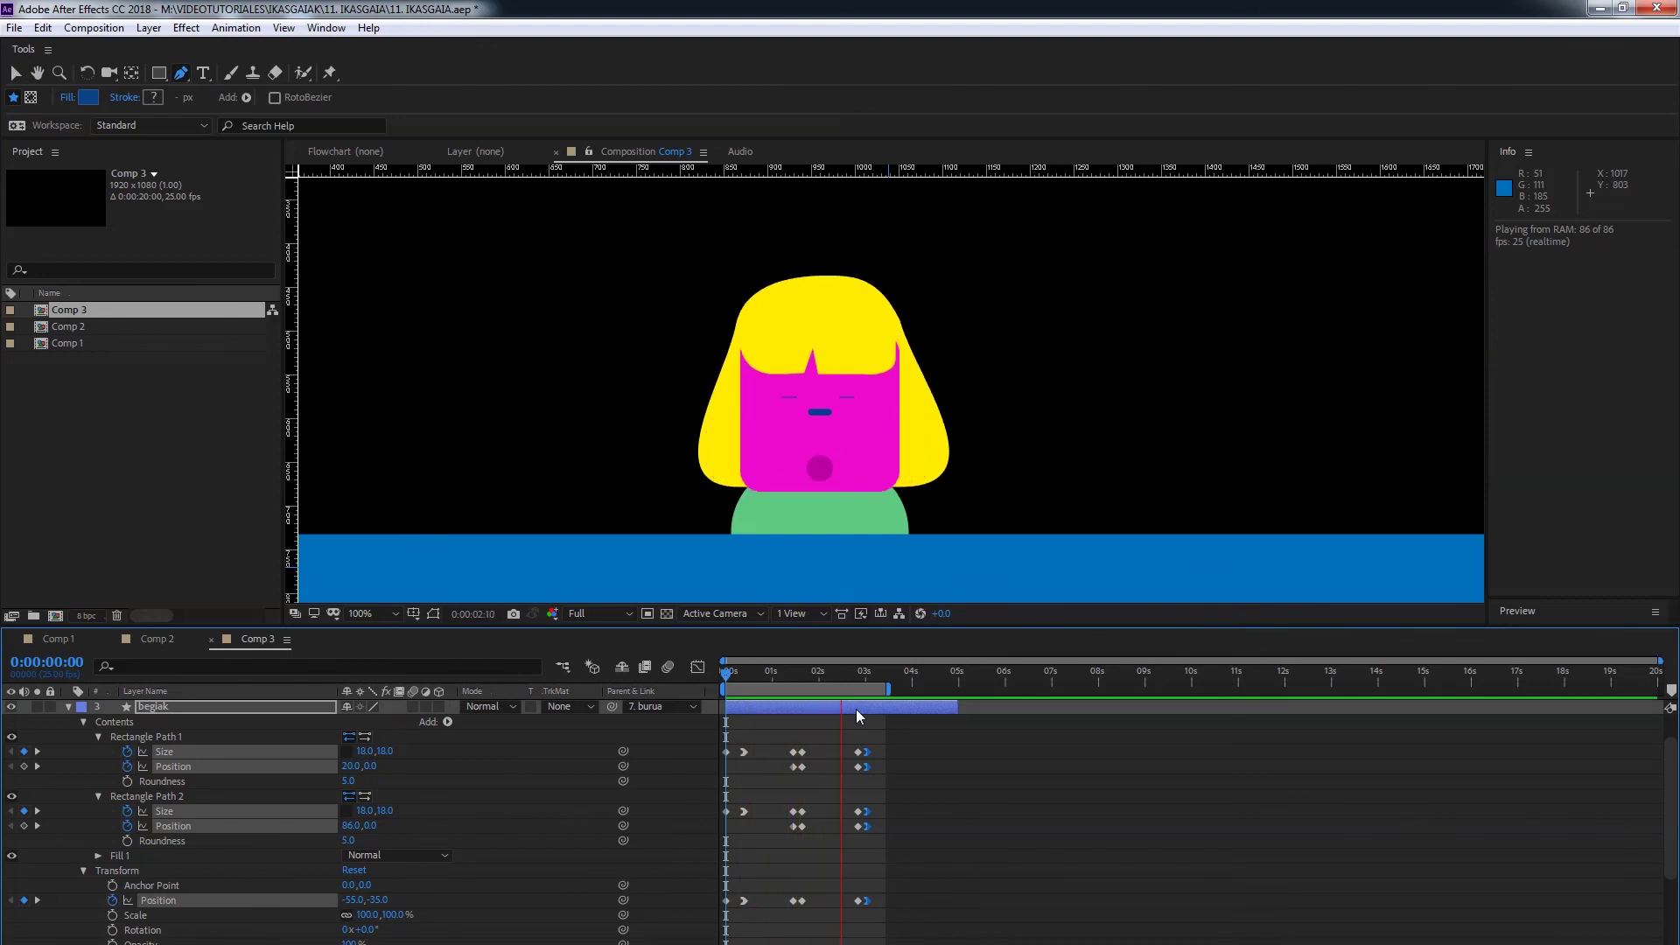
key("space")
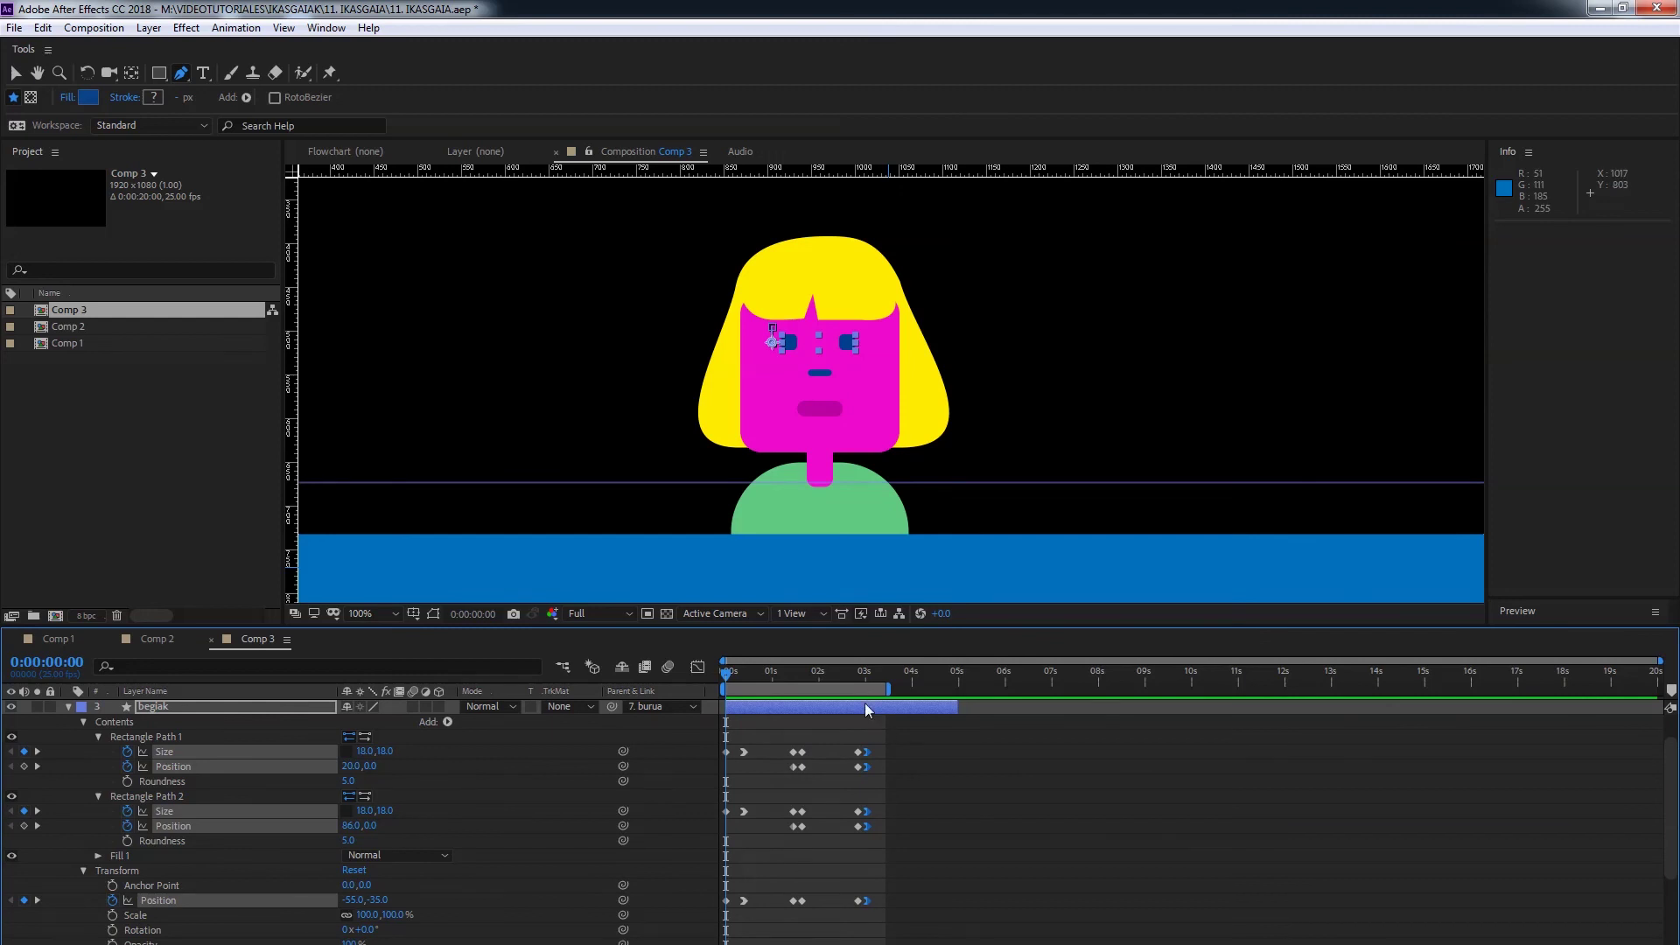
key("space")
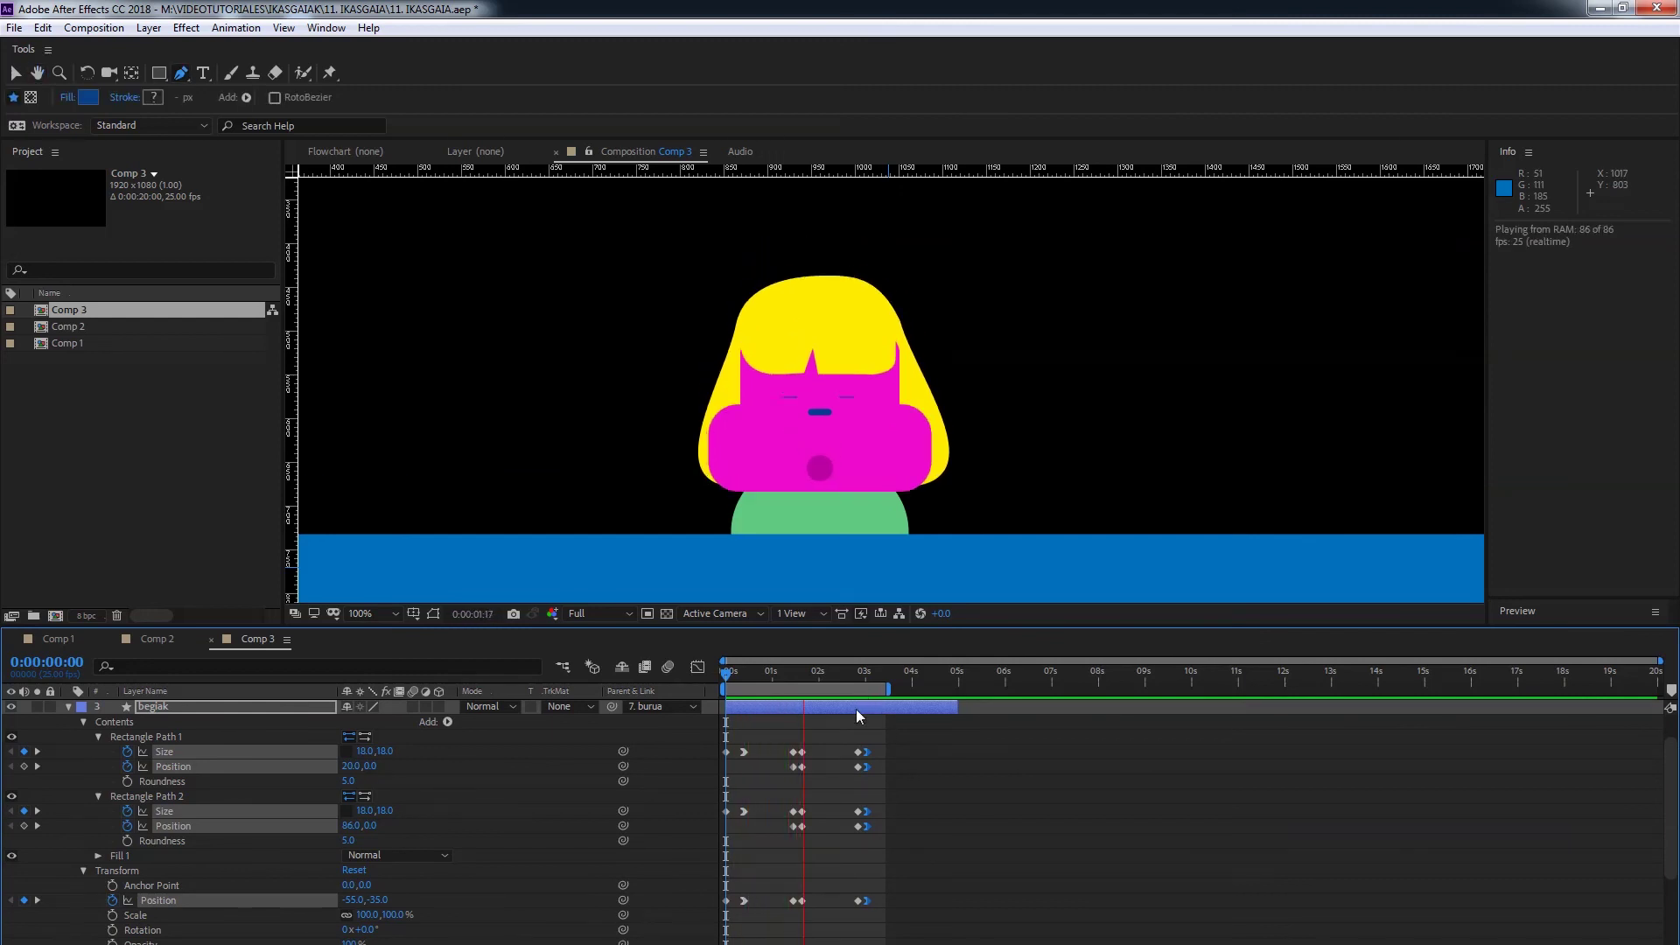
key("space")
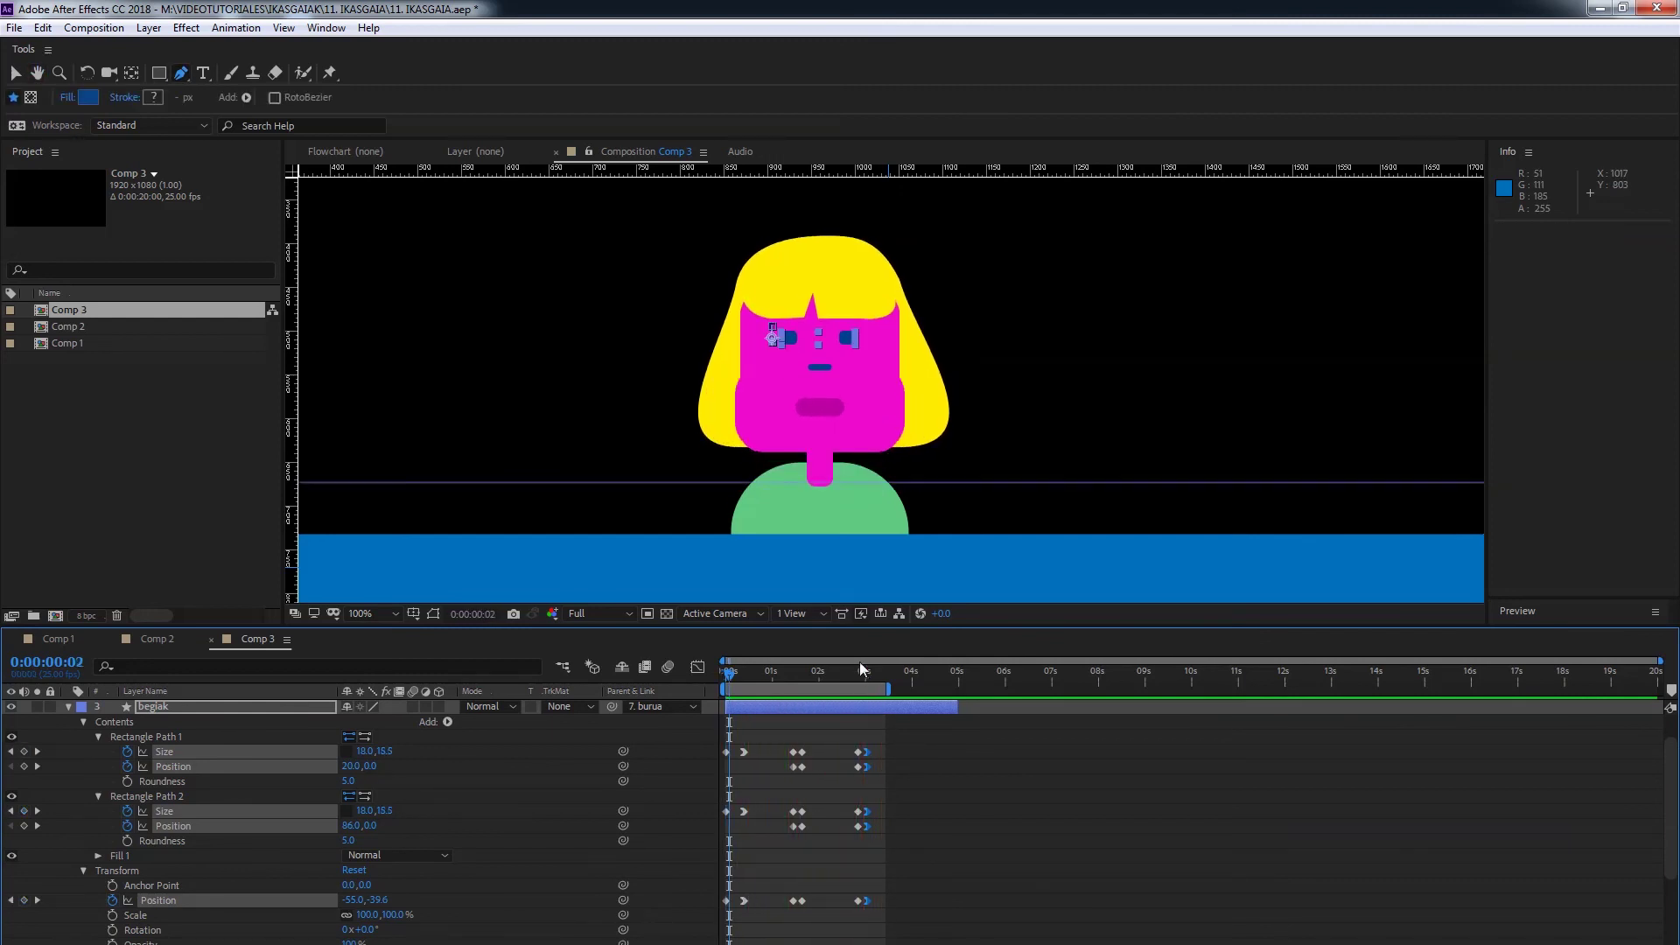